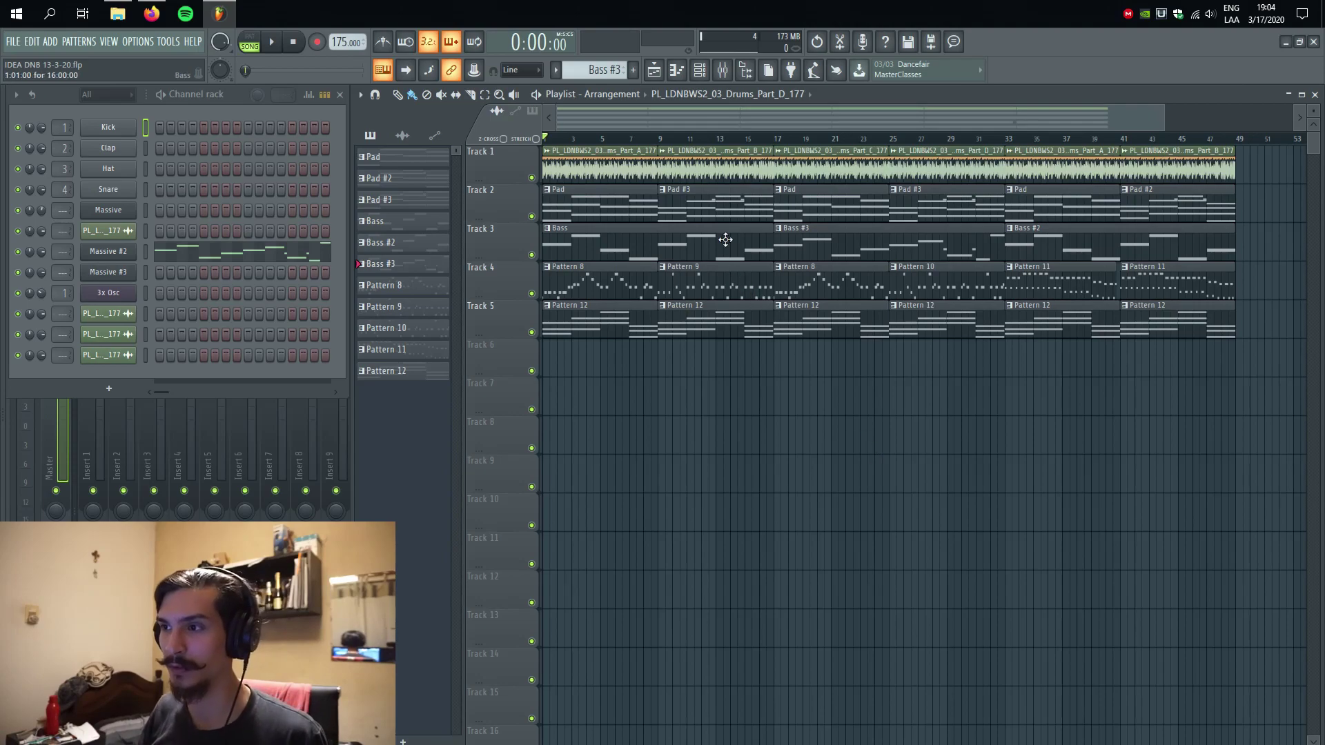
- Play the Massive notes of the Pad #3 pattern in the piano roll and return to the playlist
{"action": "left_click", "coordinate": [724, 214]}
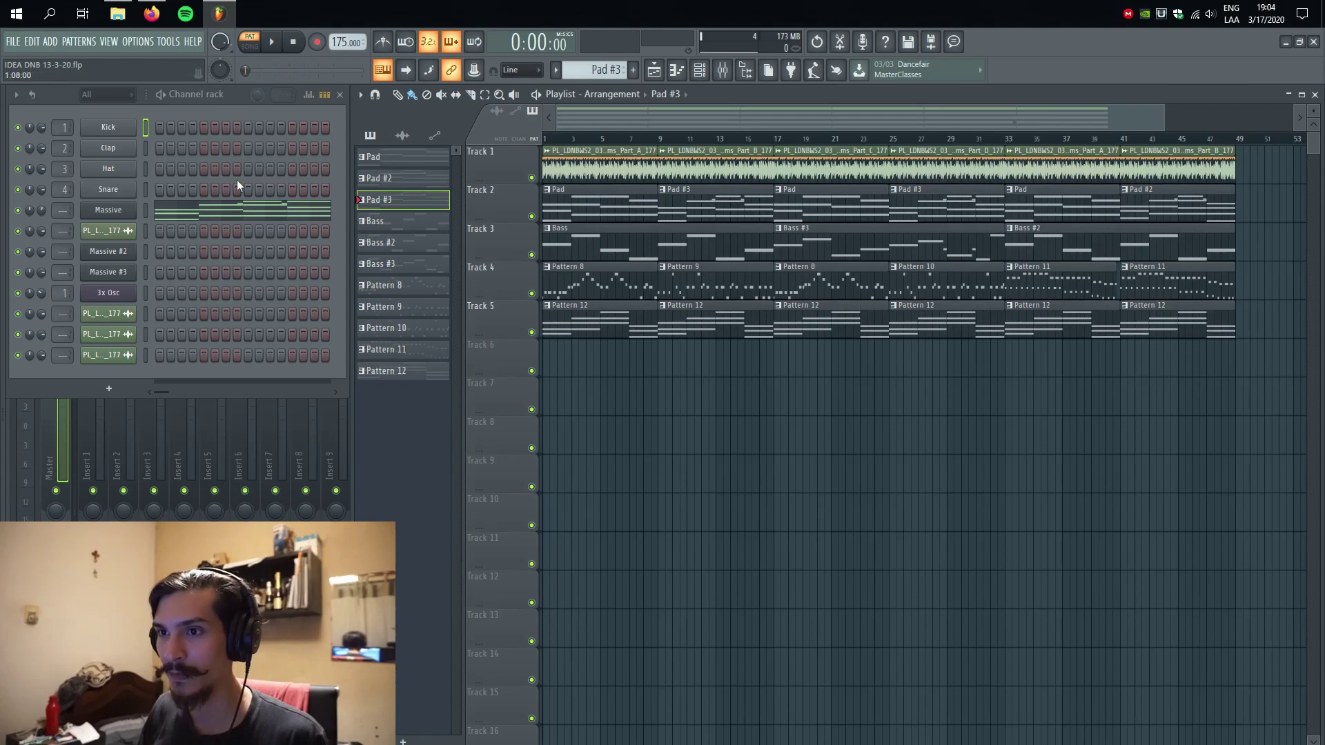
{"action": "left_click", "coordinate": [241, 218]}
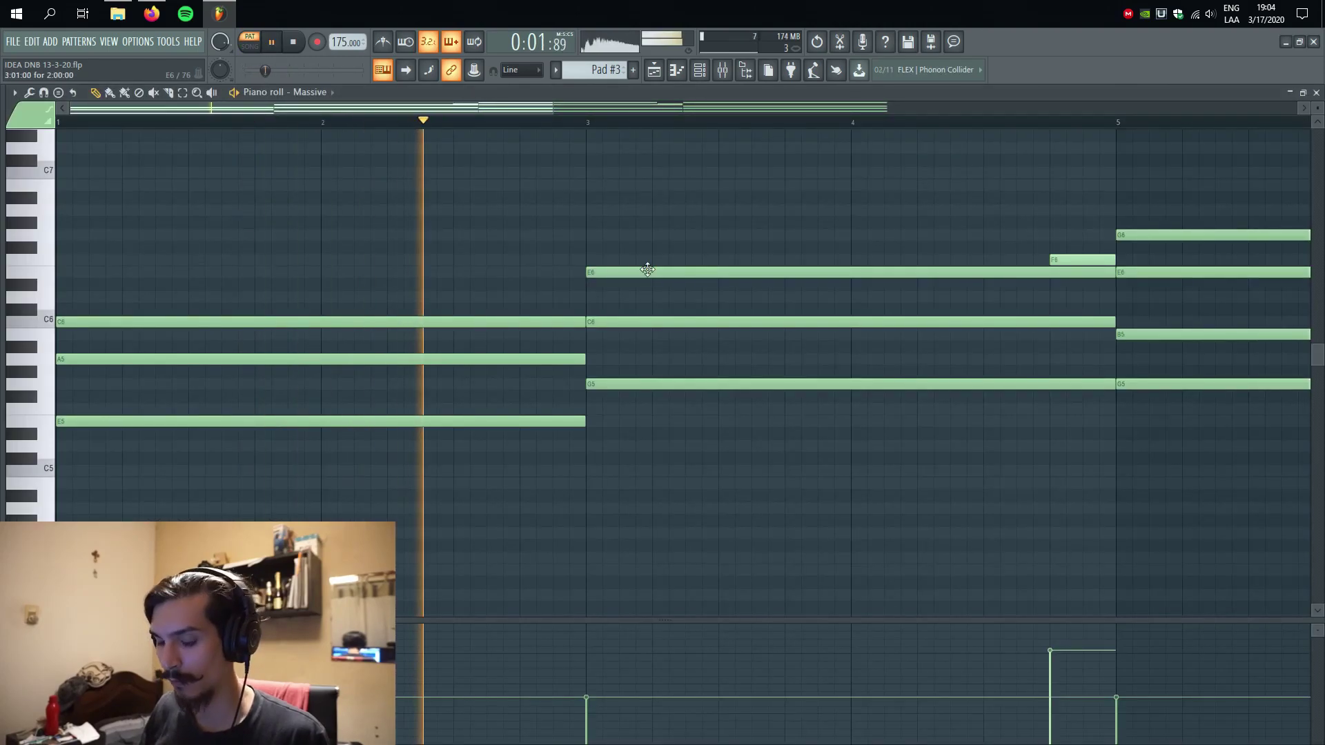
{"action": "key", "text": "XF86AudioLowerVolume"}
{"action": "key", "text": "XF86AudioLowerVolume"}
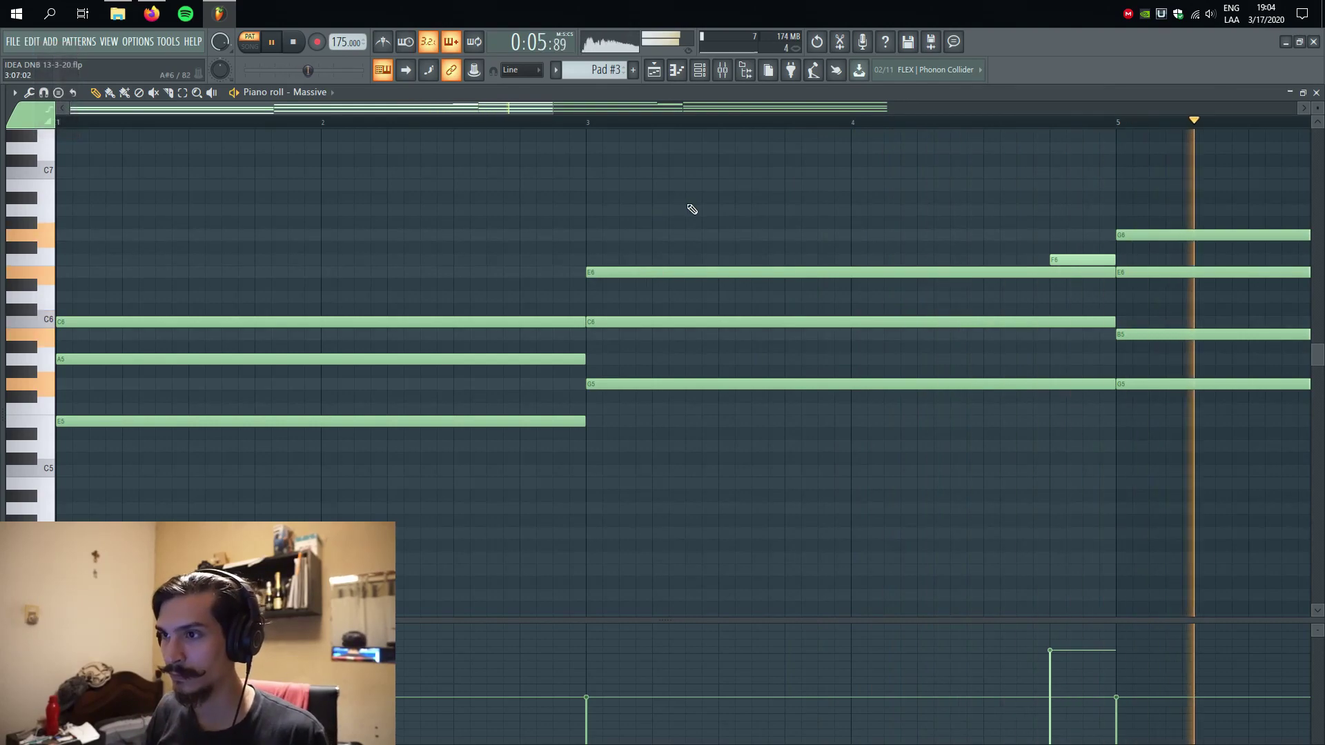
{"action": "scroll", "coordinate": [690, 208], "scroll_direction": "down", "scroll_amount": 5}
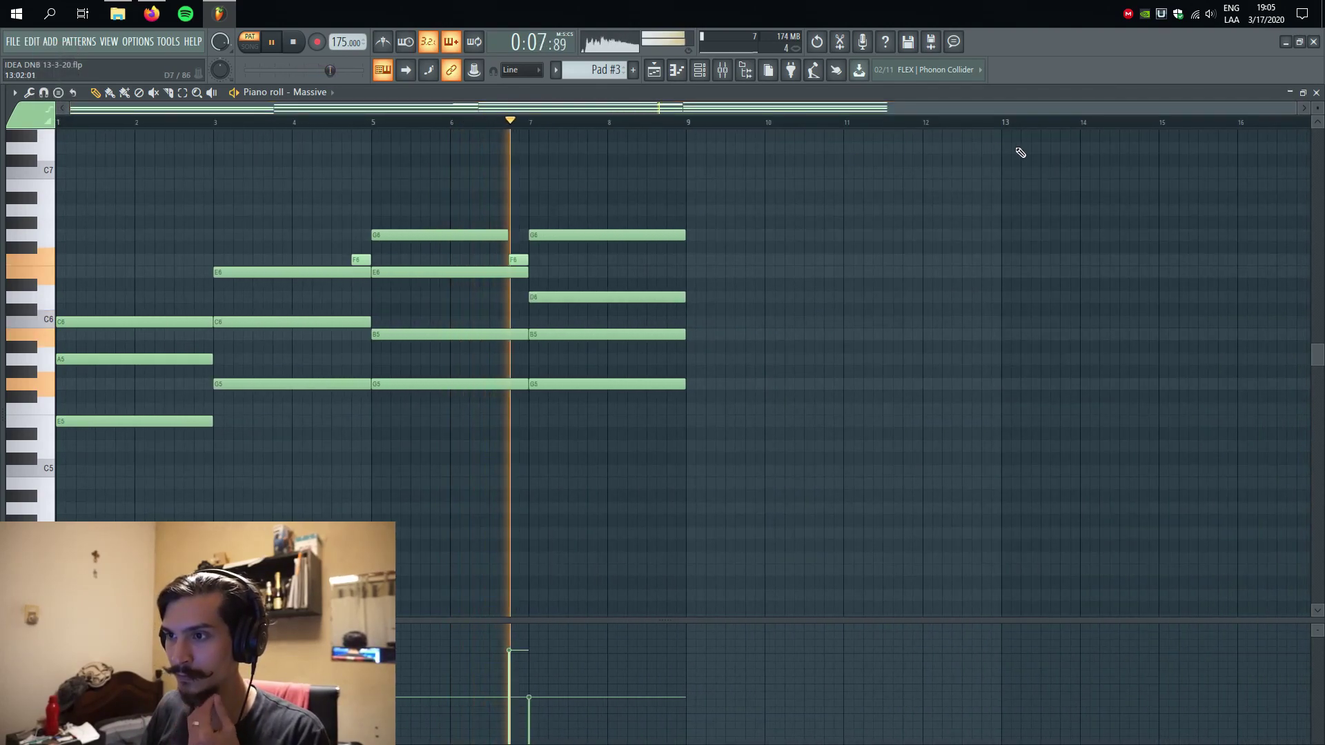
{"action": "left_click", "coordinate": [1316, 92]}
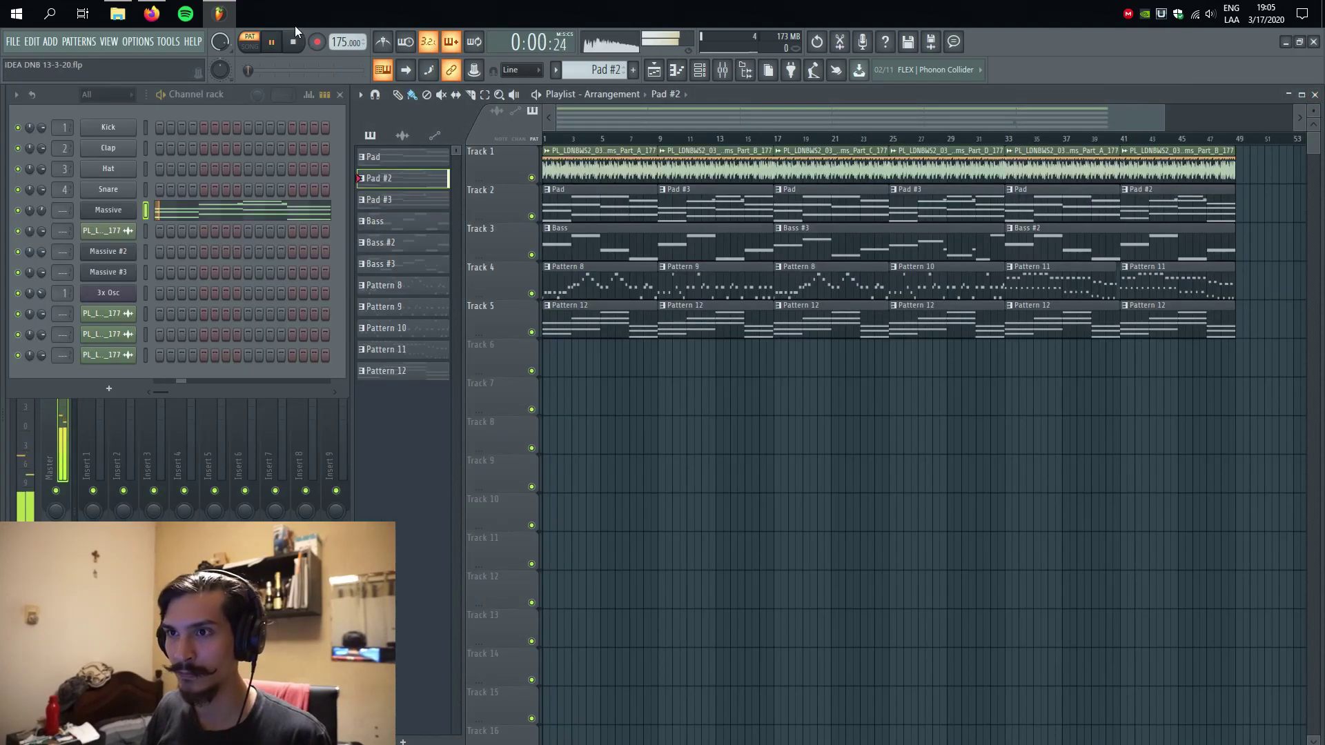
- Listen to the Massive chords of the Pad #2 pattern in the piano roll, stop playback and close the editor
{"action": "left_click", "coordinate": [256, 218]}
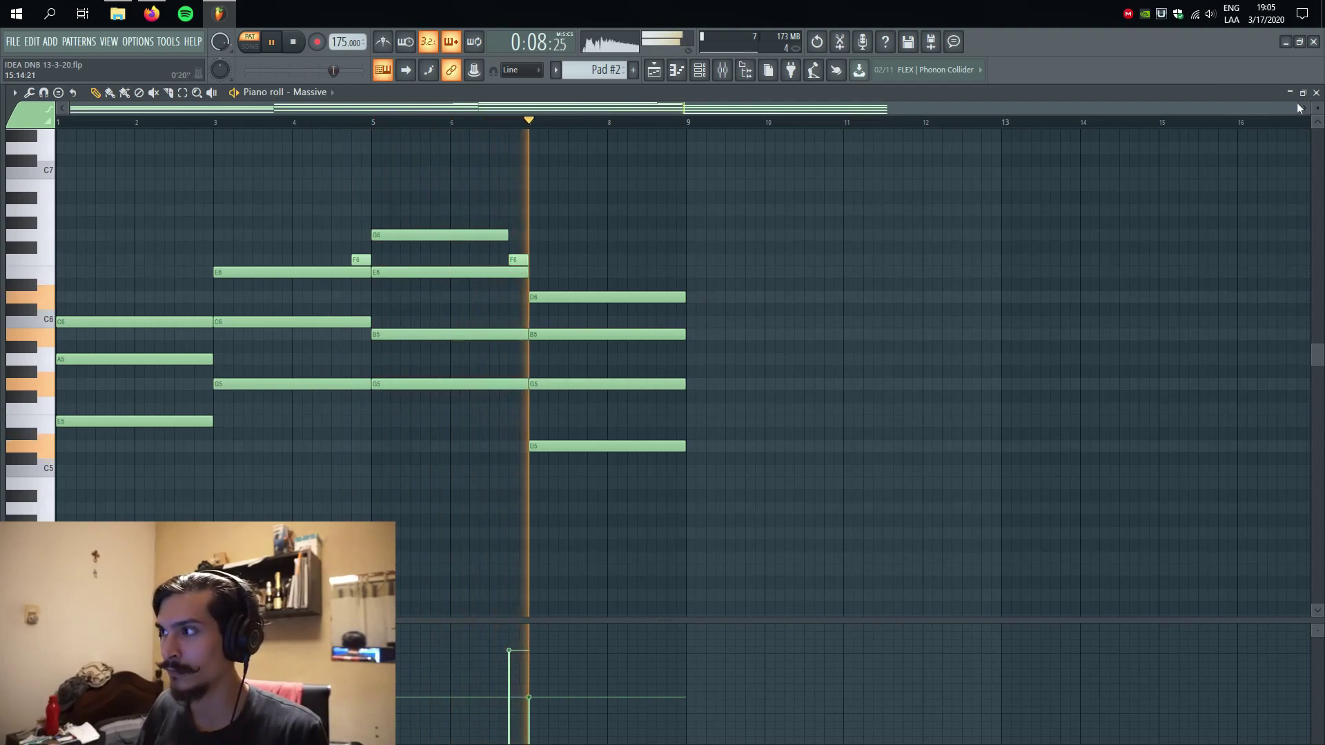
{"action": "key", "text": "space"}
{"action": "left_click", "coordinate": [1316, 93]}
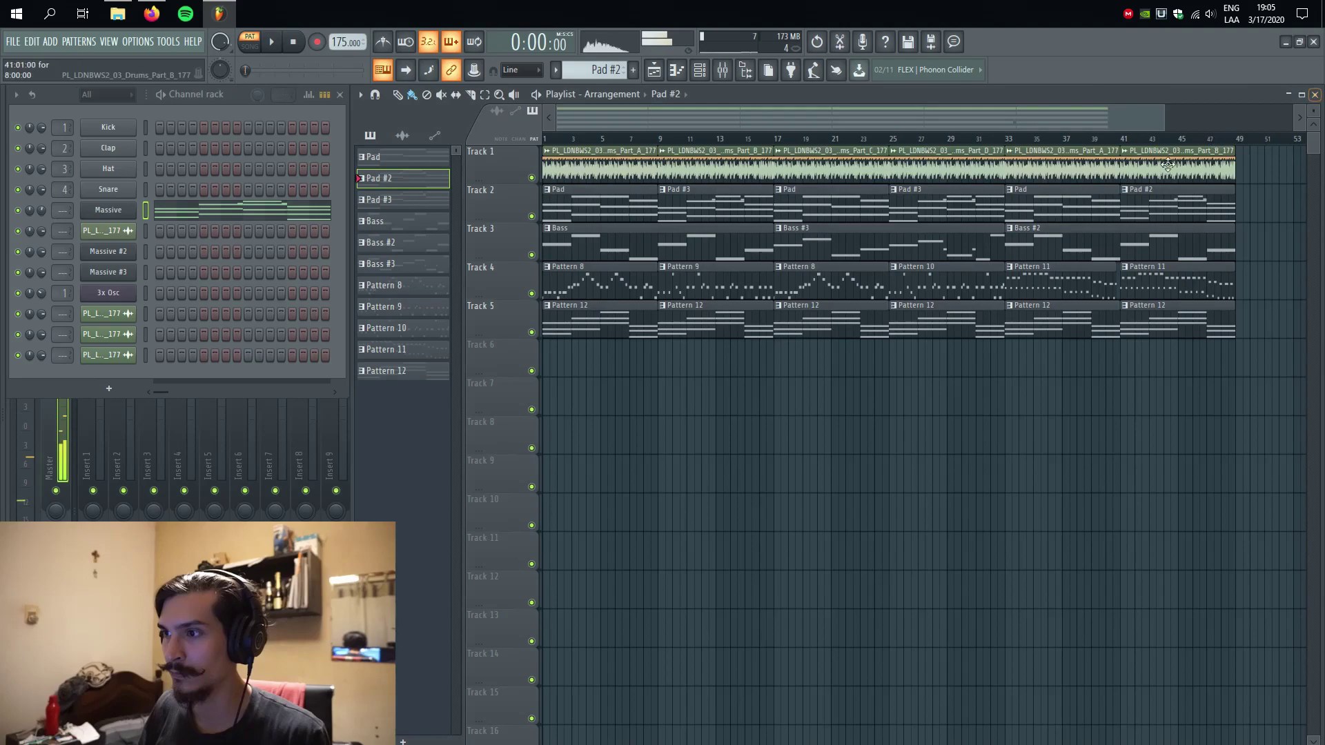
- Play the Massive #2 bass lines of the Bass #3 and Bass #2 patterns in the piano roll for comparison
{"action": "left_click", "coordinate": [877, 246]}
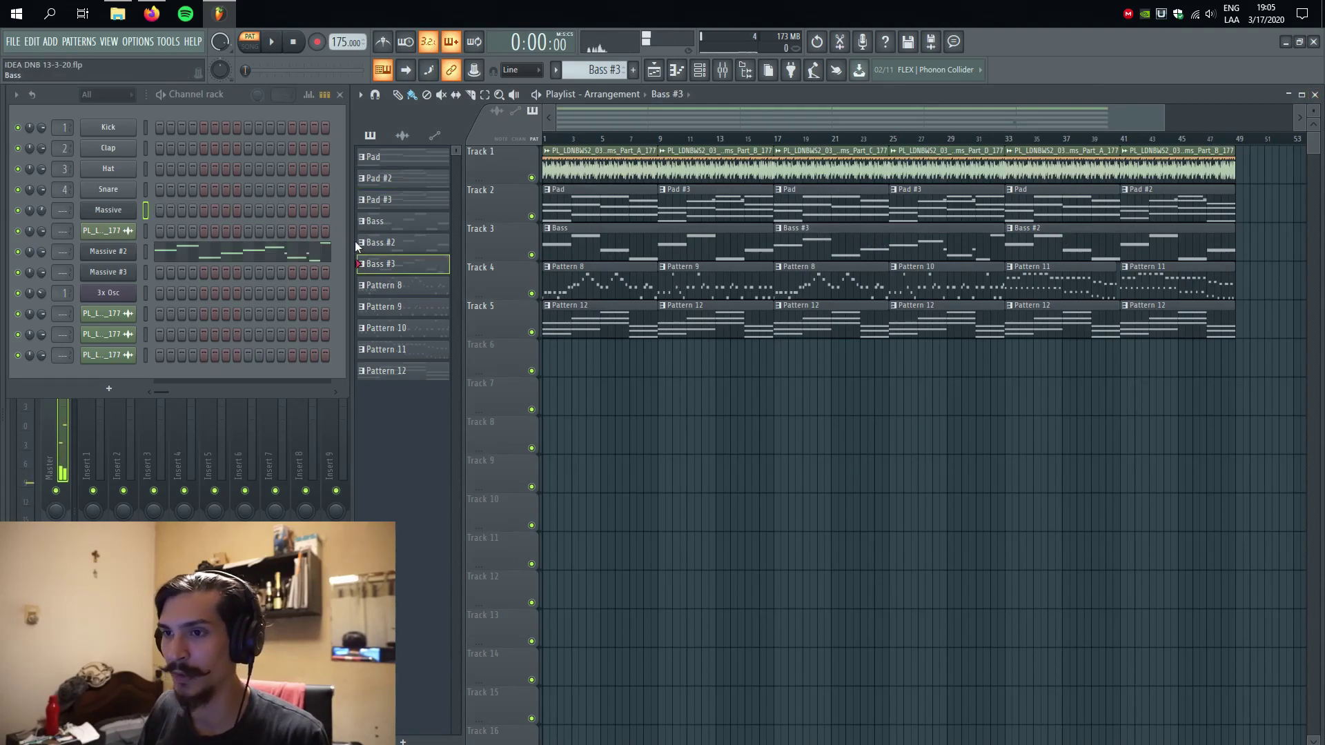
{"action": "left_click", "coordinate": [253, 256]}
{"action": "scroll", "coordinate": [651, 218], "scroll_direction": "down", "scroll_amount": 10}
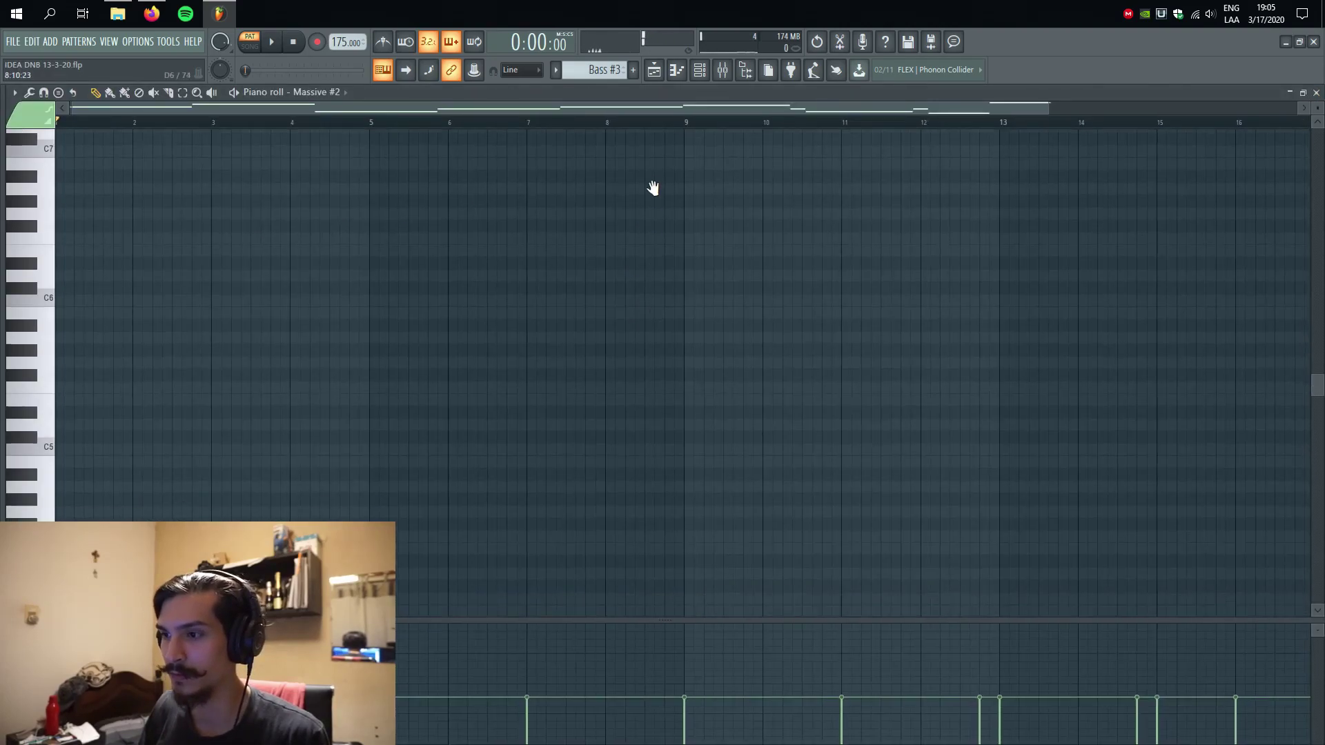
{"action": "left_click", "coordinate": [689, 124]}
{"action": "mouse_move", "coordinate": [949, 299]}
{"action": "left_mouse_down"}
{"action": "mouse_move", "coordinate": [858, 272]}
{"action": "mouse_move", "coordinate": [751, 281]}
{"action": "left_mouse_up"}
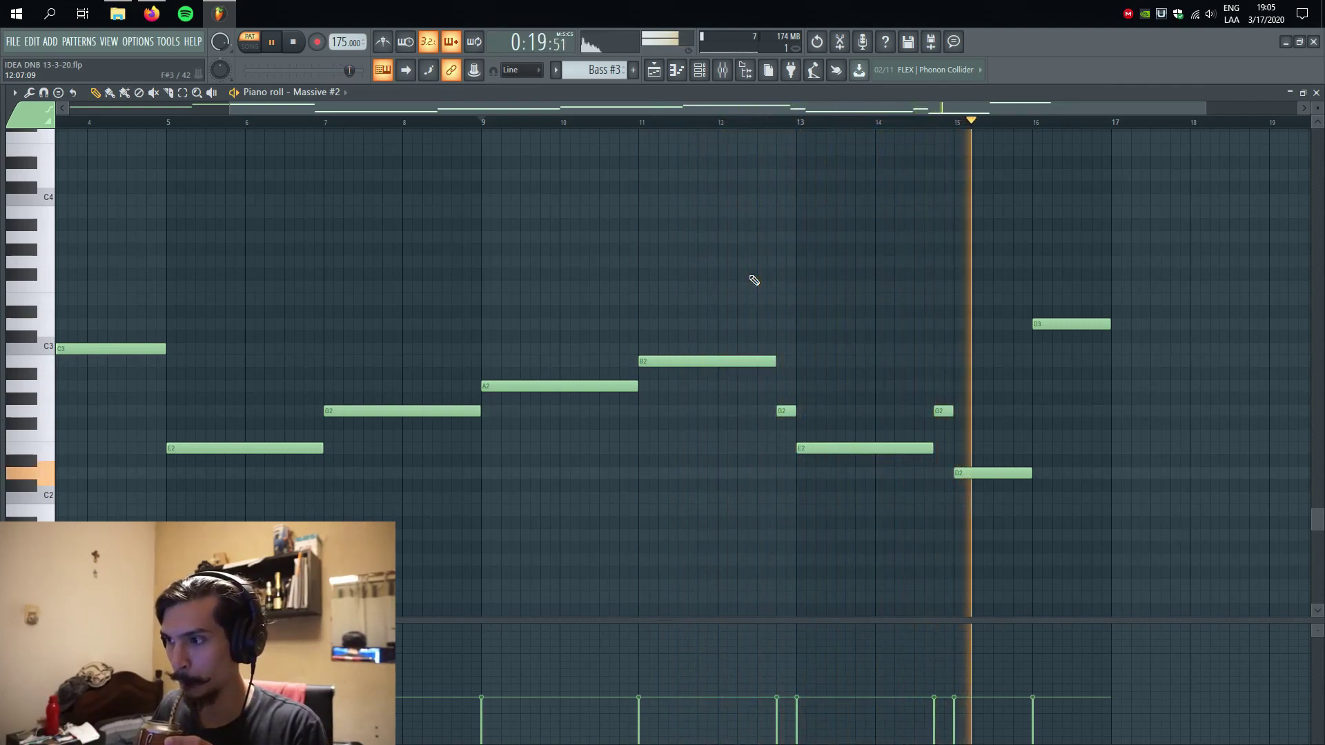
{"action": "left_click", "coordinate": [1315, 93]}
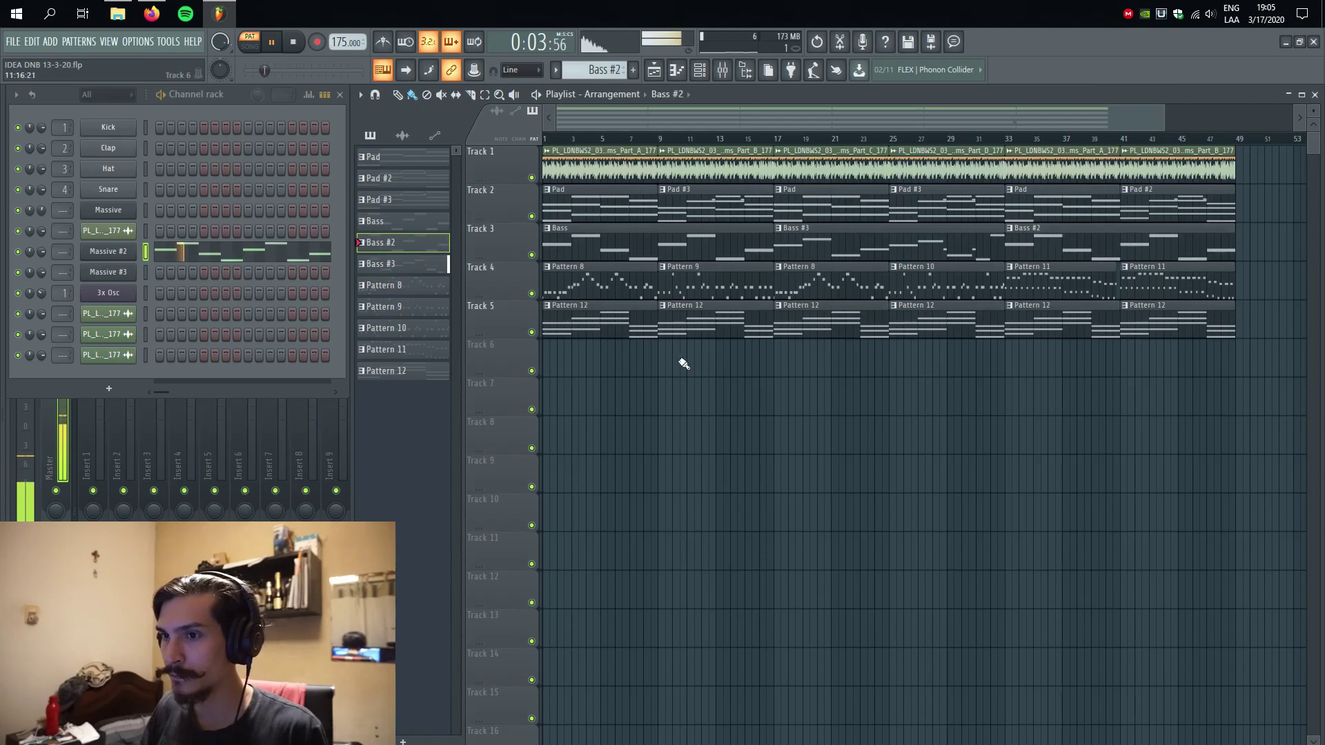
{"action": "left_click", "coordinate": [269, 259]}
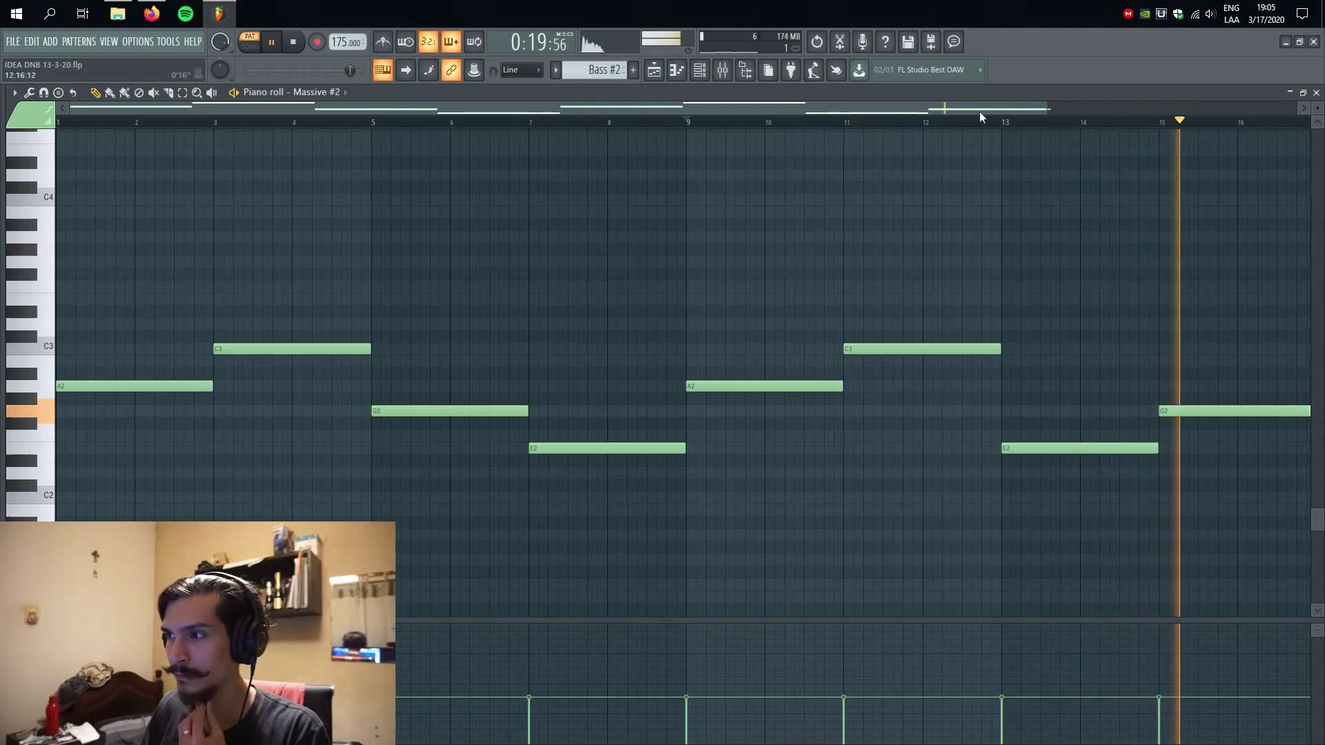
{"action": "key", "text": "F5"}
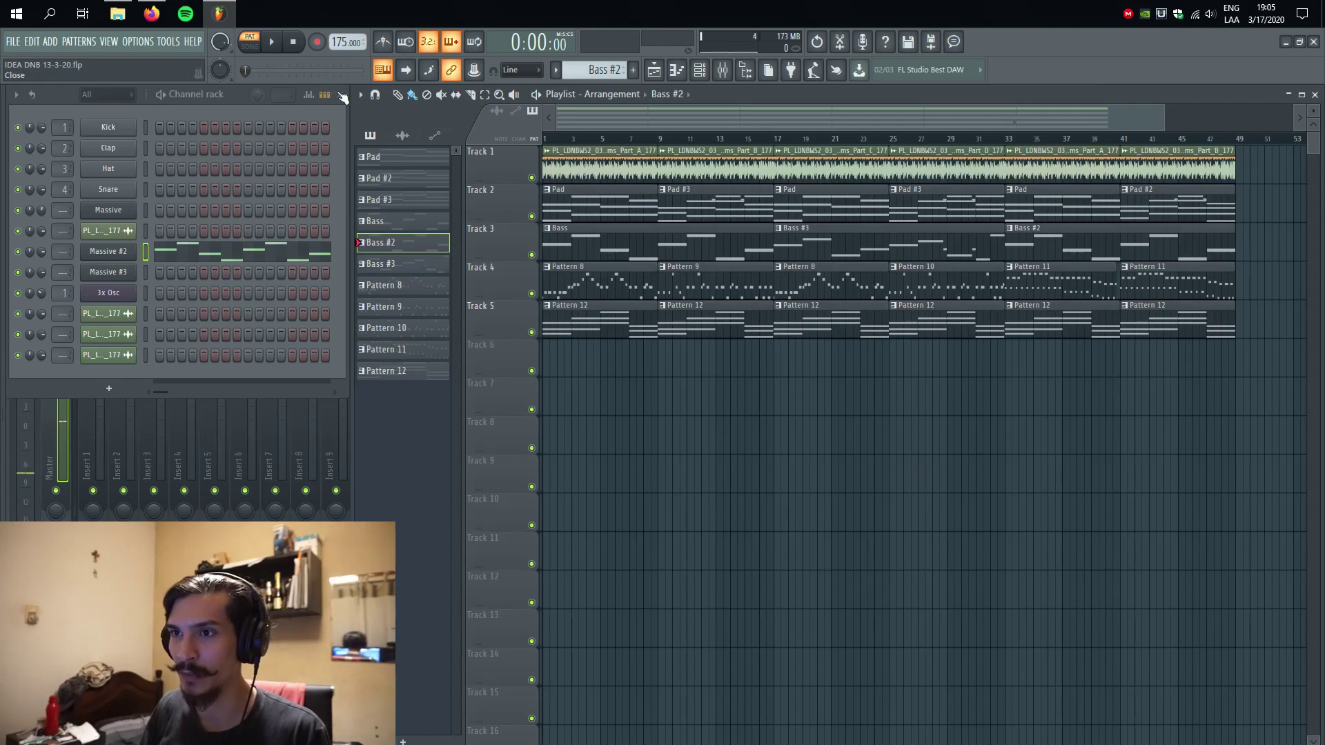
- Switch to song mode and play the whole arrangement in the playlist
{"action": "left_click", "coordinate": [253, 46]}
{"action": "key", "text": "space"}
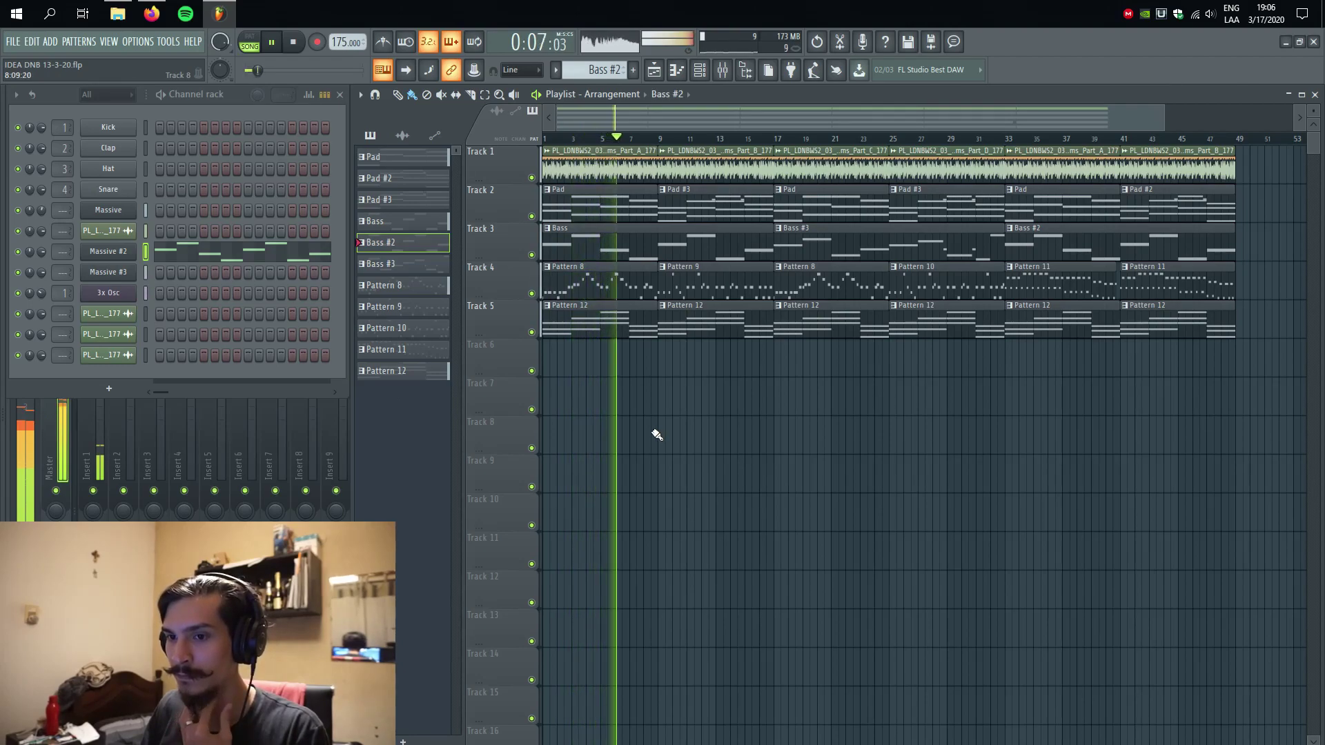
{"action": "key", "text": "F9"}
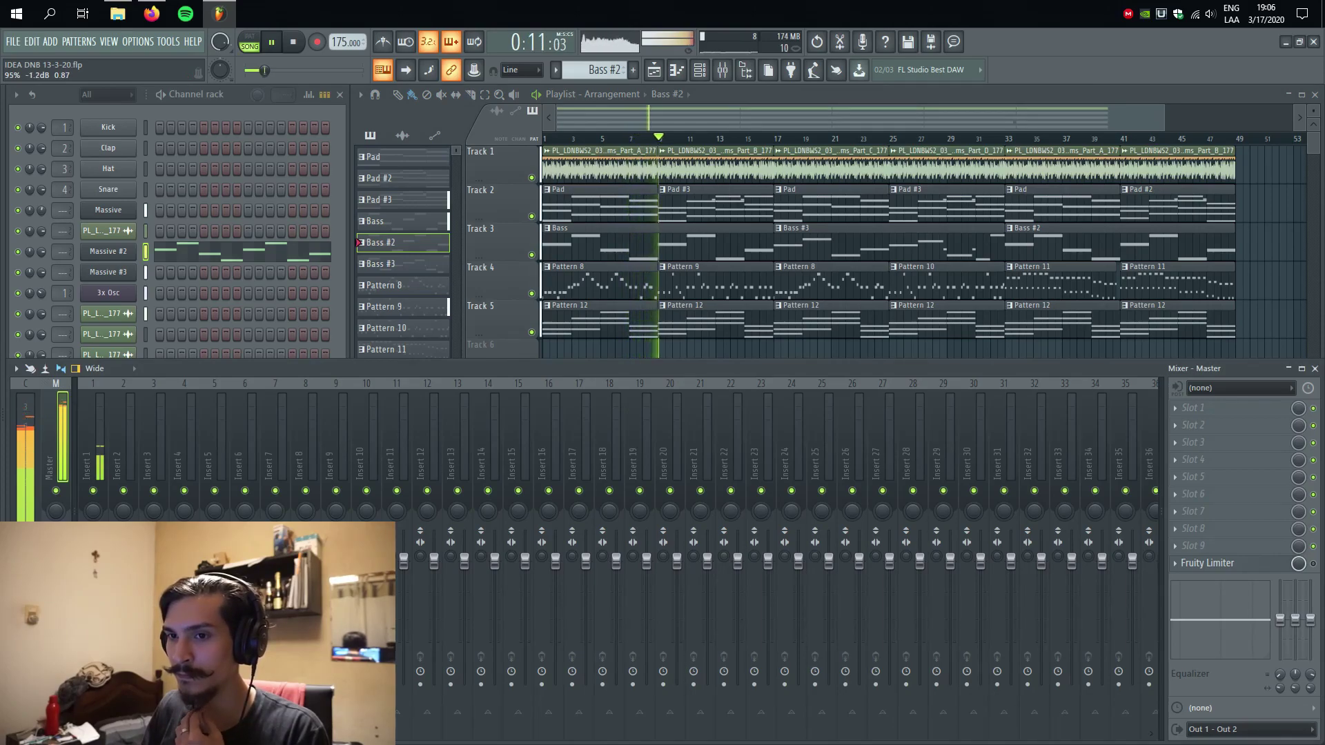
{"action": "left_click", "coordinate": [772, 121]}
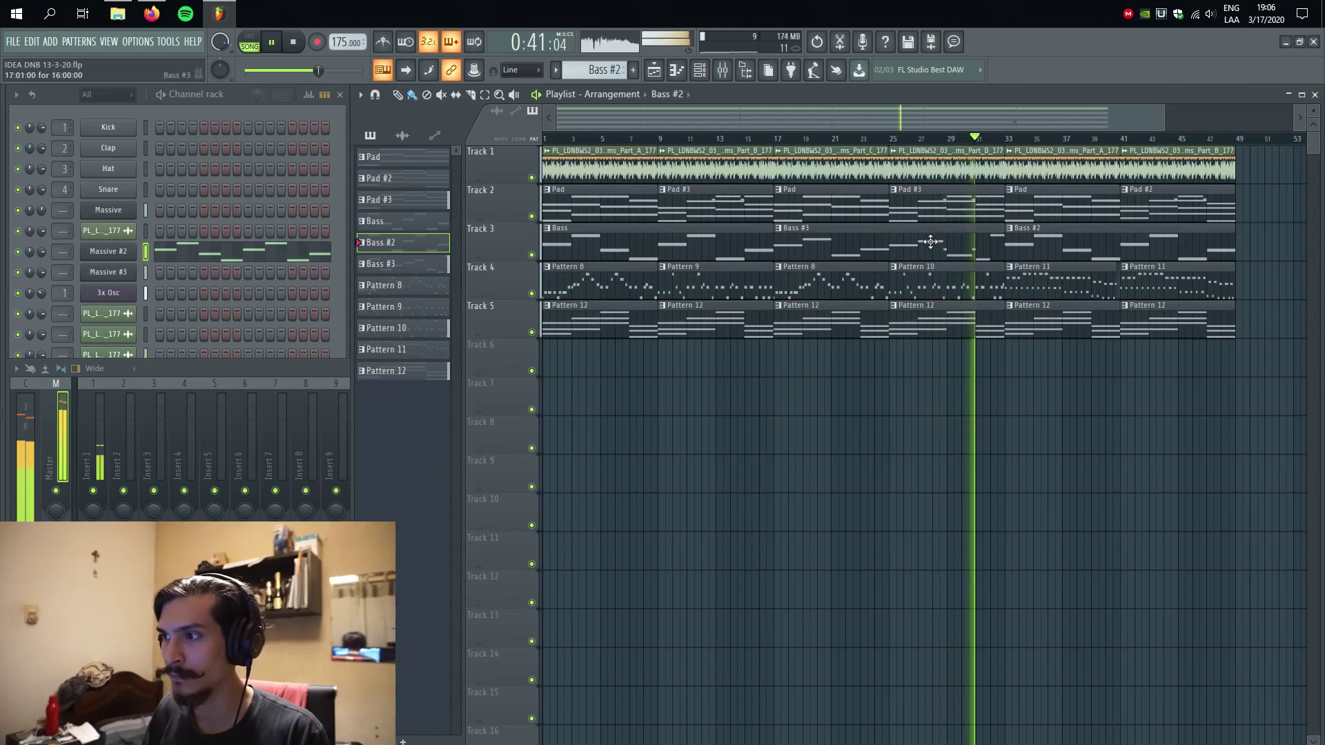
- Examine the Massive #2 notes of the Bass #3 pattern while the song plays, and close the piano roll
{"action": "left_click", "coordinate": [384, 264]}
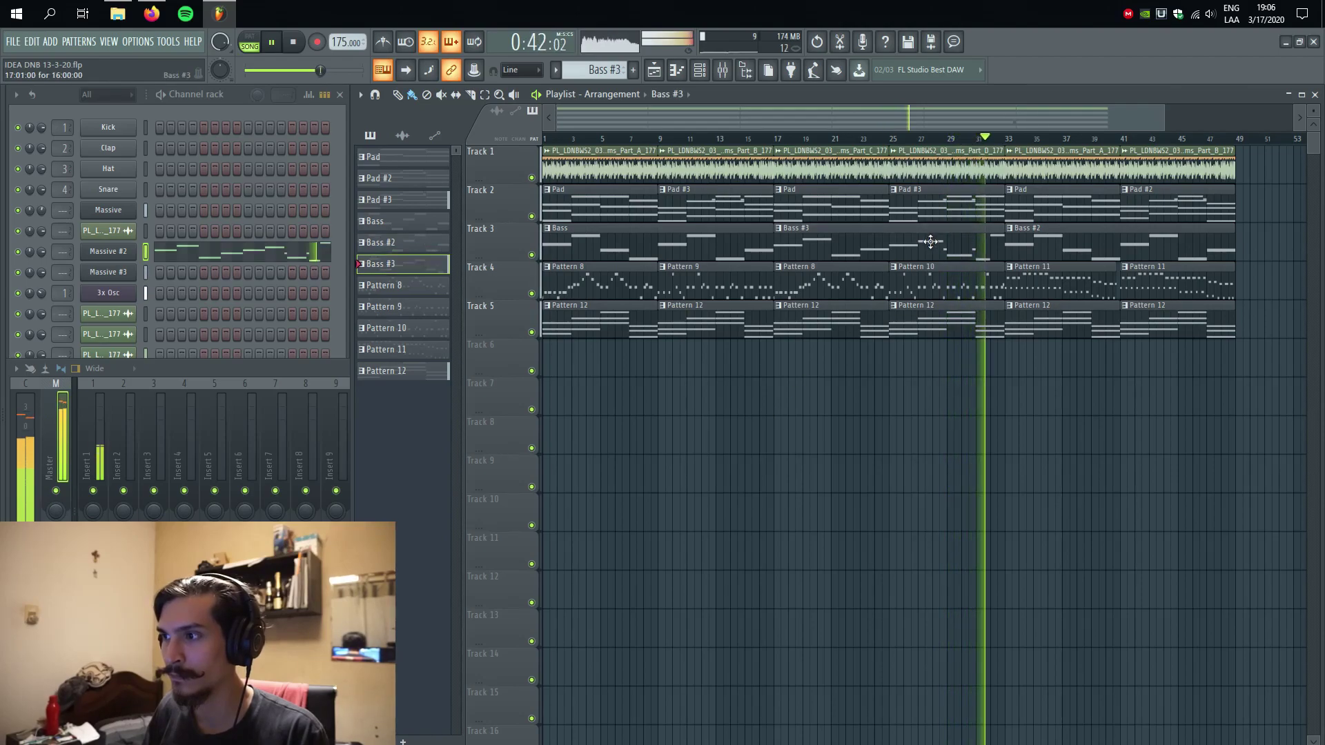
{"action": "left_click", "coordinate": [275, 257]}
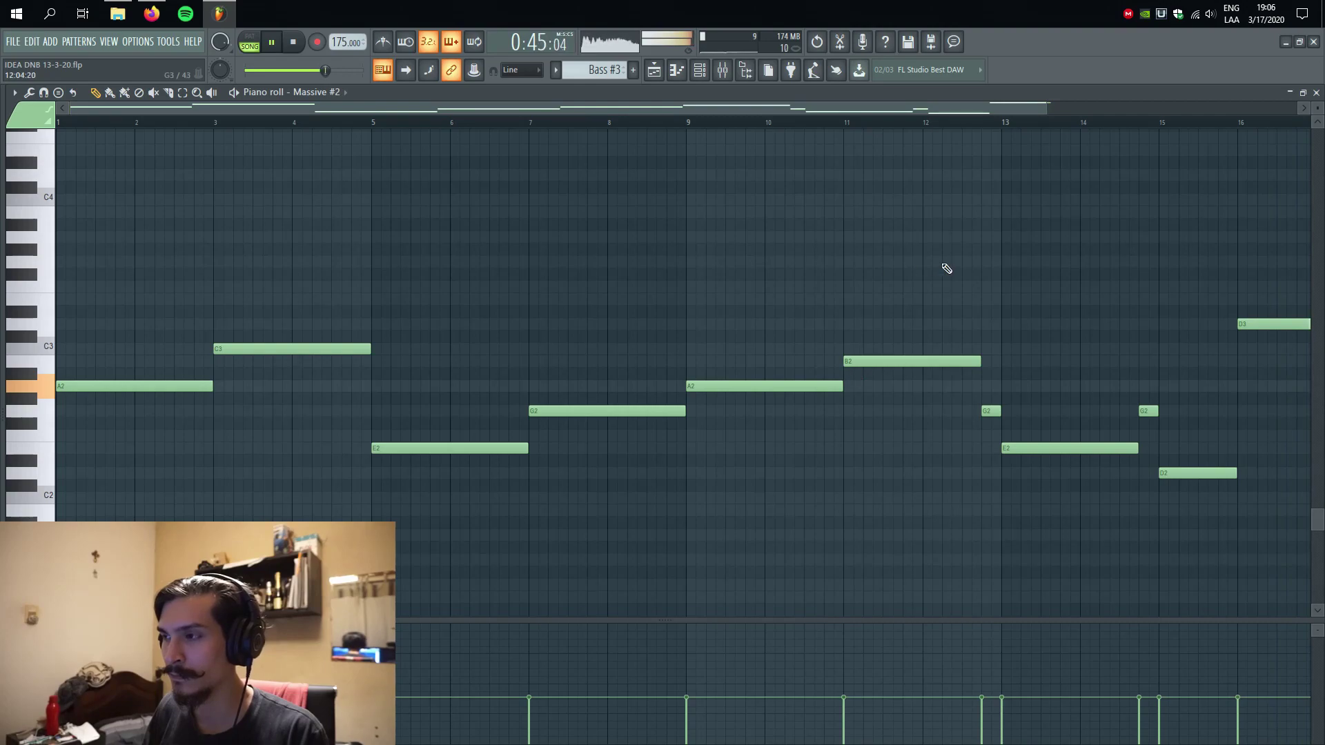
{"action": "left_click", "coordinate": [1316, 93]}
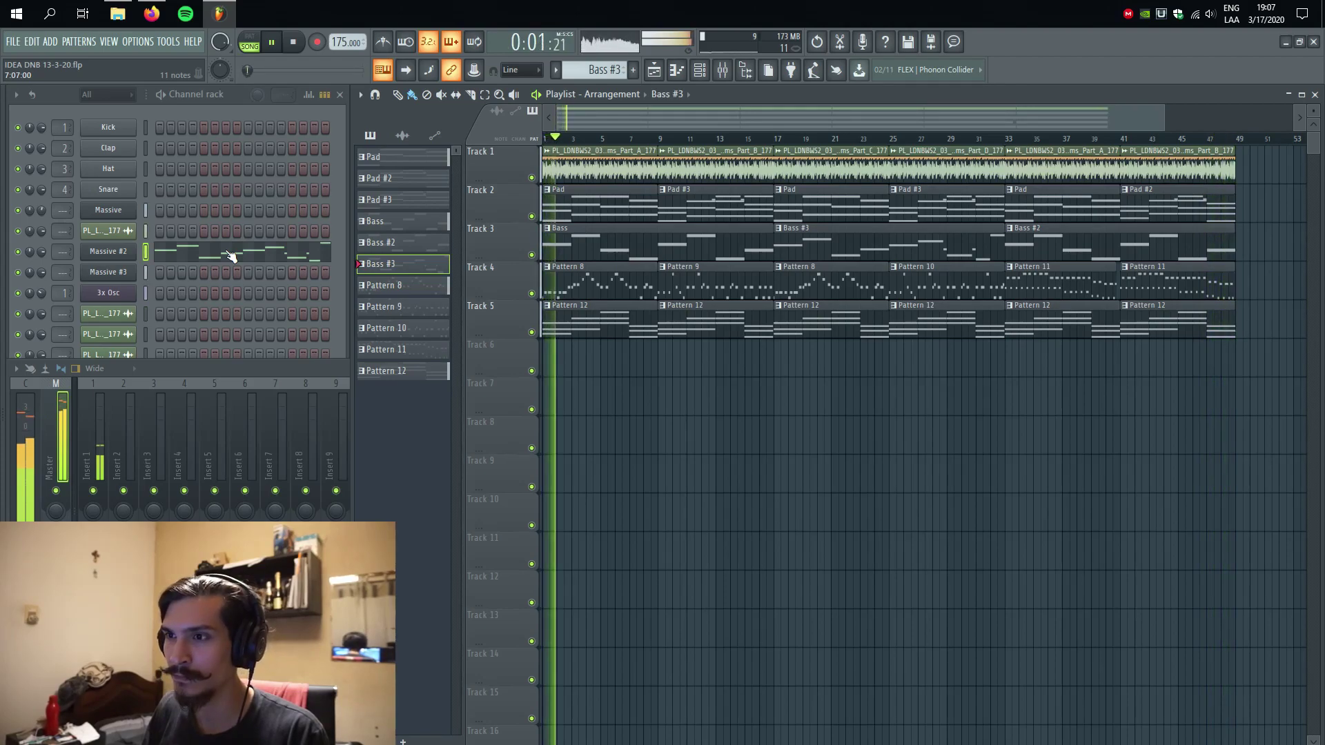
- Stop playback and pick Pattern 12 from its clip on Track 5
{"action": "left_click", "coordinate": [297, 44]}
{"action": "left_click", "coordinate": [595, 318]}
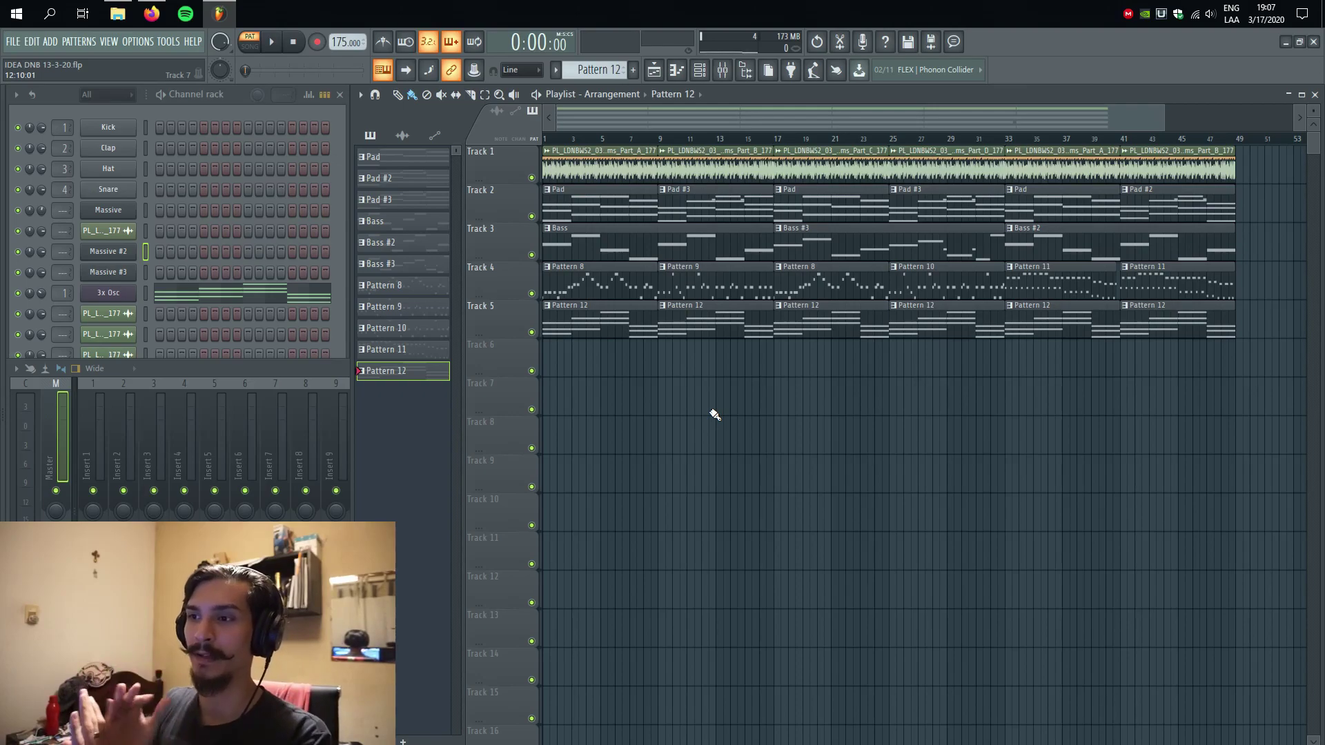
- Mark the clips spanning bars 17 to 33, clear the selection, and play the song from about bar 21
{"action": "left_click", "coordinate": [862, 140]}
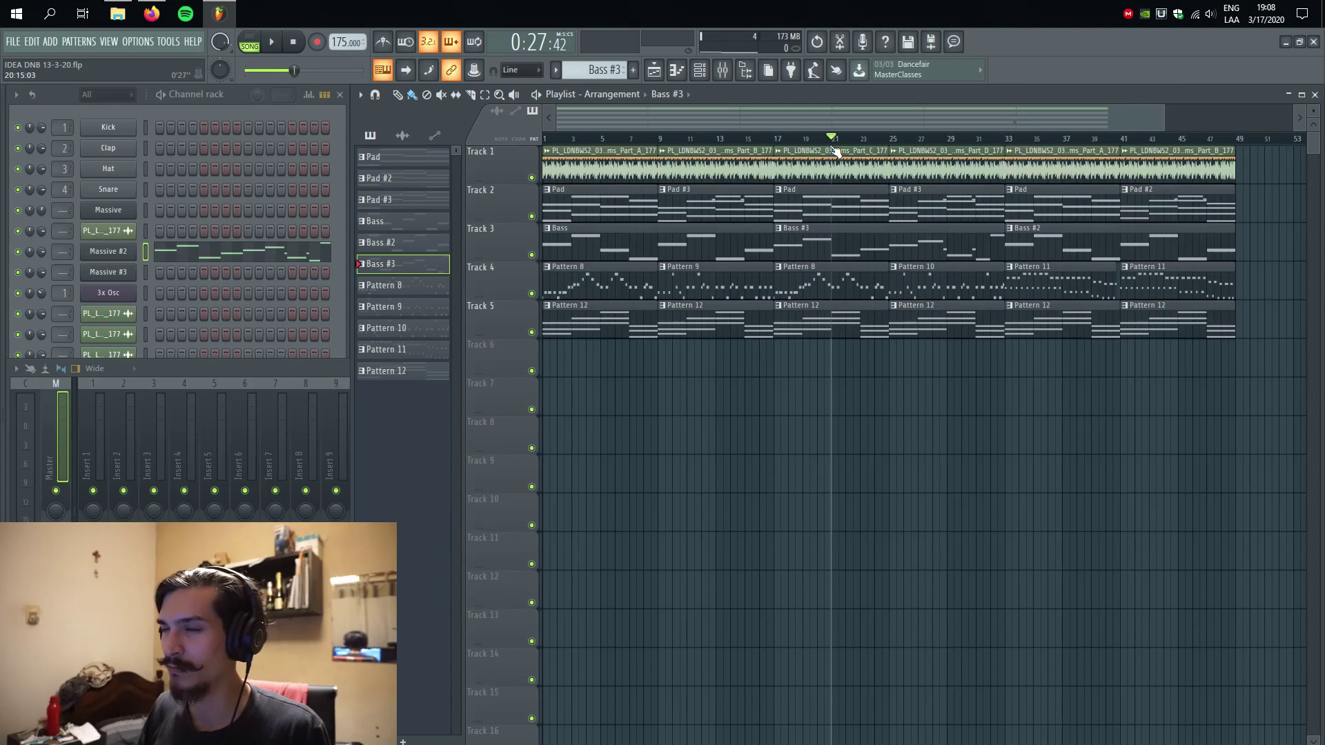
{"action": "left_click_drag", "start_coordinate": [840, 388], "coordinate": [924, 187]}
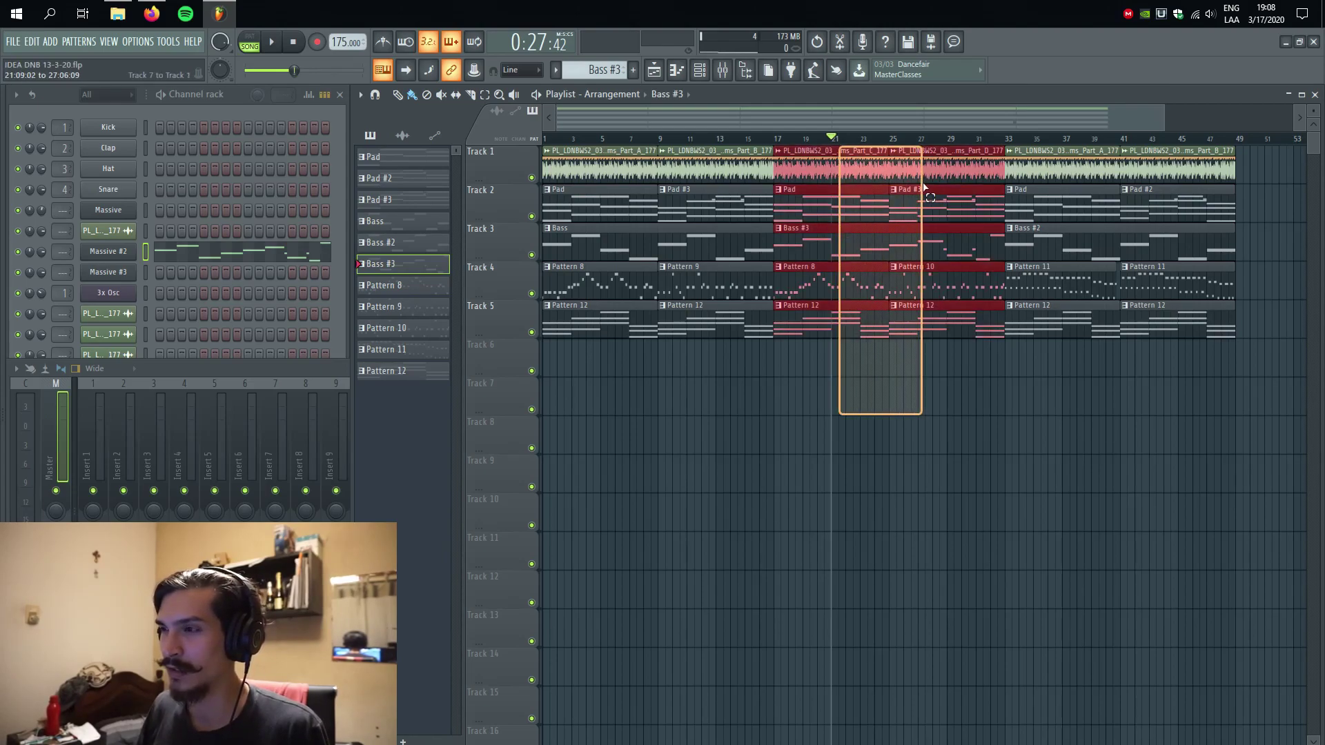
{"action": "left_click", "coordinate": [918, 398]}
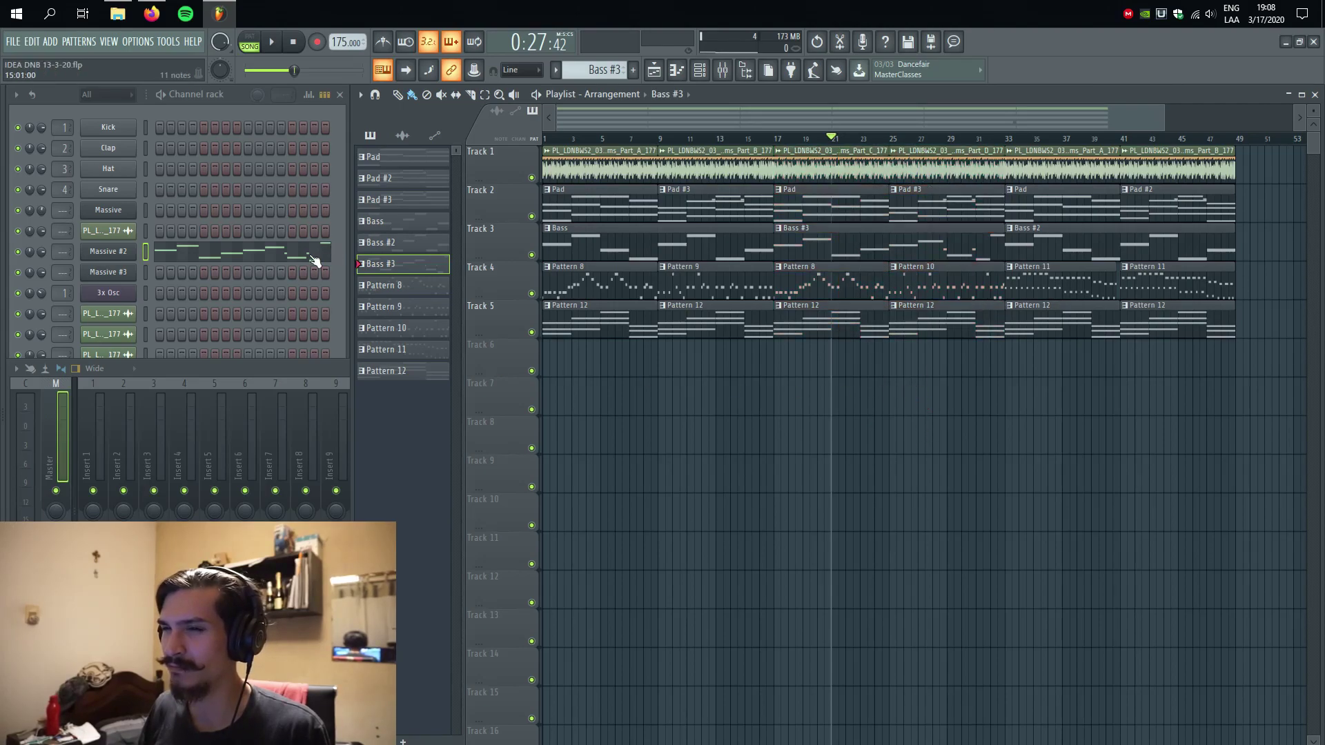
{"action": "key", "text": "space"}
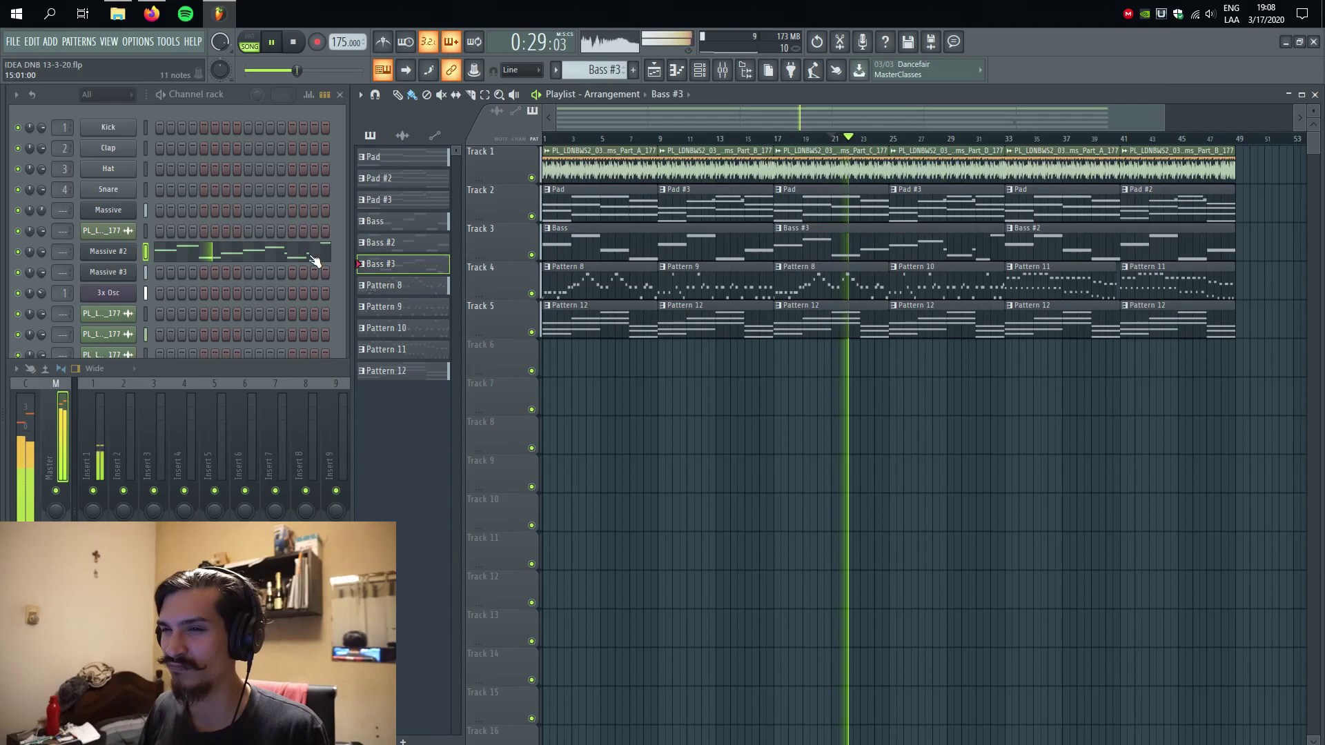
- Follow the second half of the Bass #3 line in the piano roll, replaying it from bar 11, and return to the playlist
{"action": "left_click", "coordinate": [267, 260]}
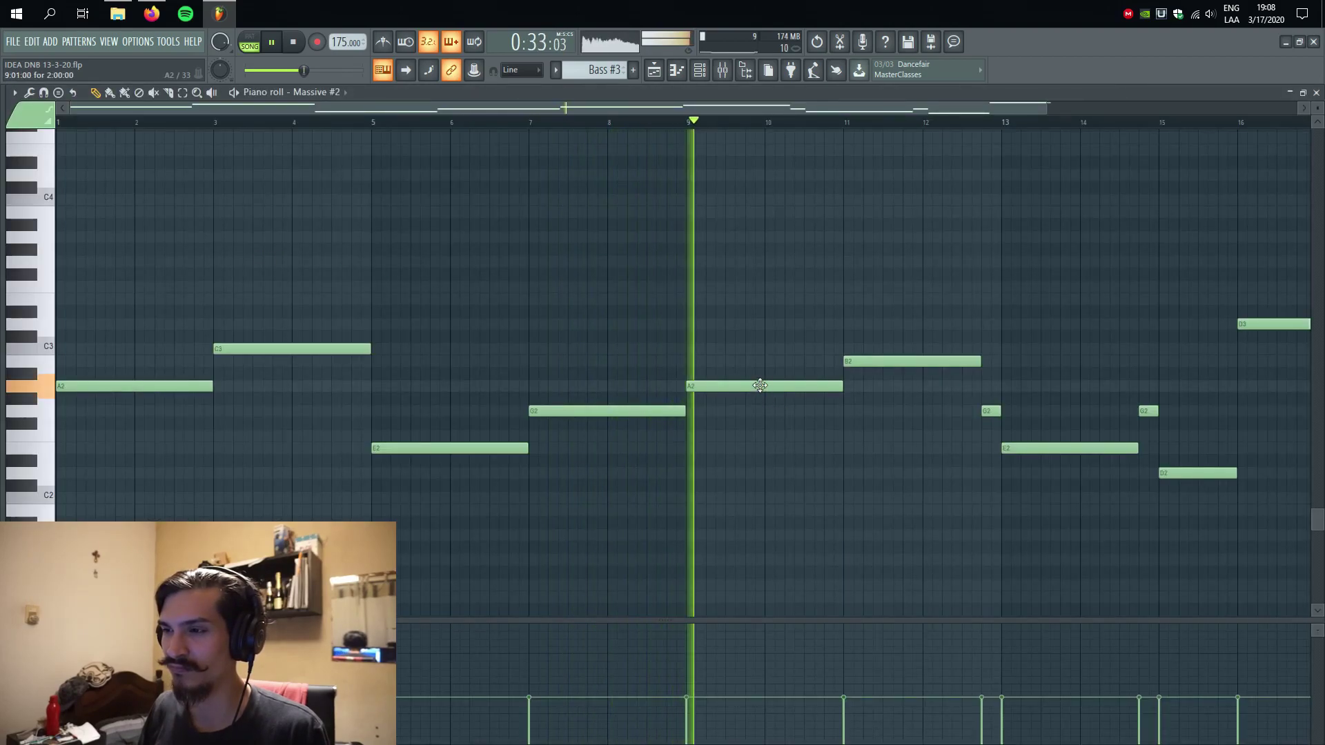
{"action": "left_click_drag", "start_coordinate": [890, 421], "coordinate": [669, 394]}
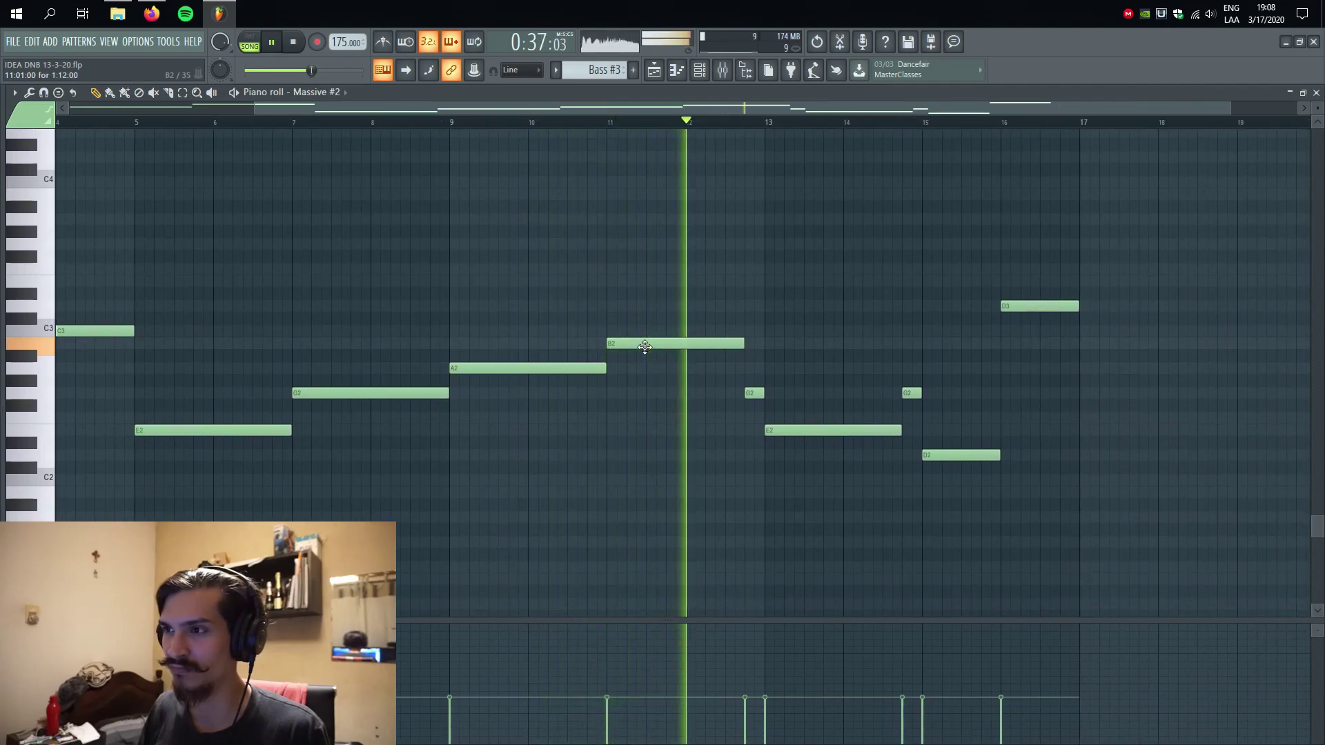
{"action": "key", "text": "space"}
{"action": "key", "text": "space"}
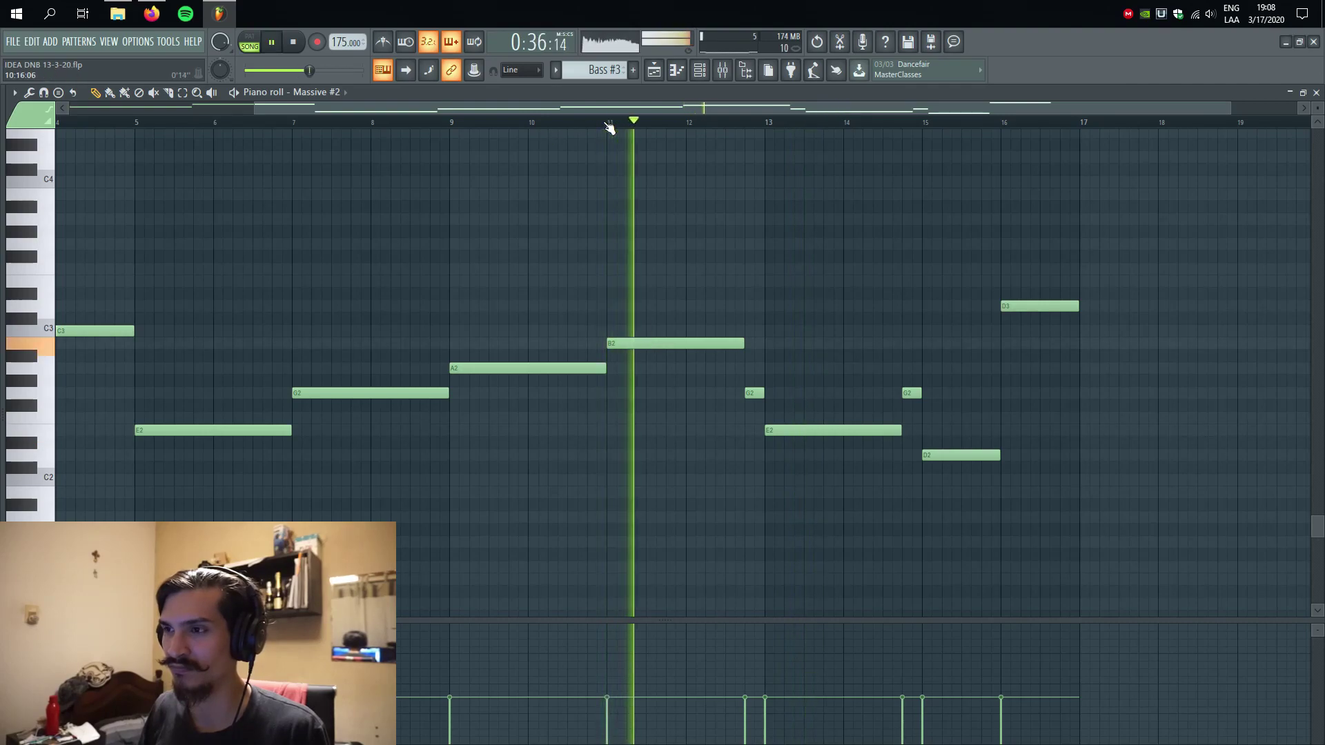
{"action": "key", "text": "space"}
{"action": "left_click", "coordinate": [1317, 92]}
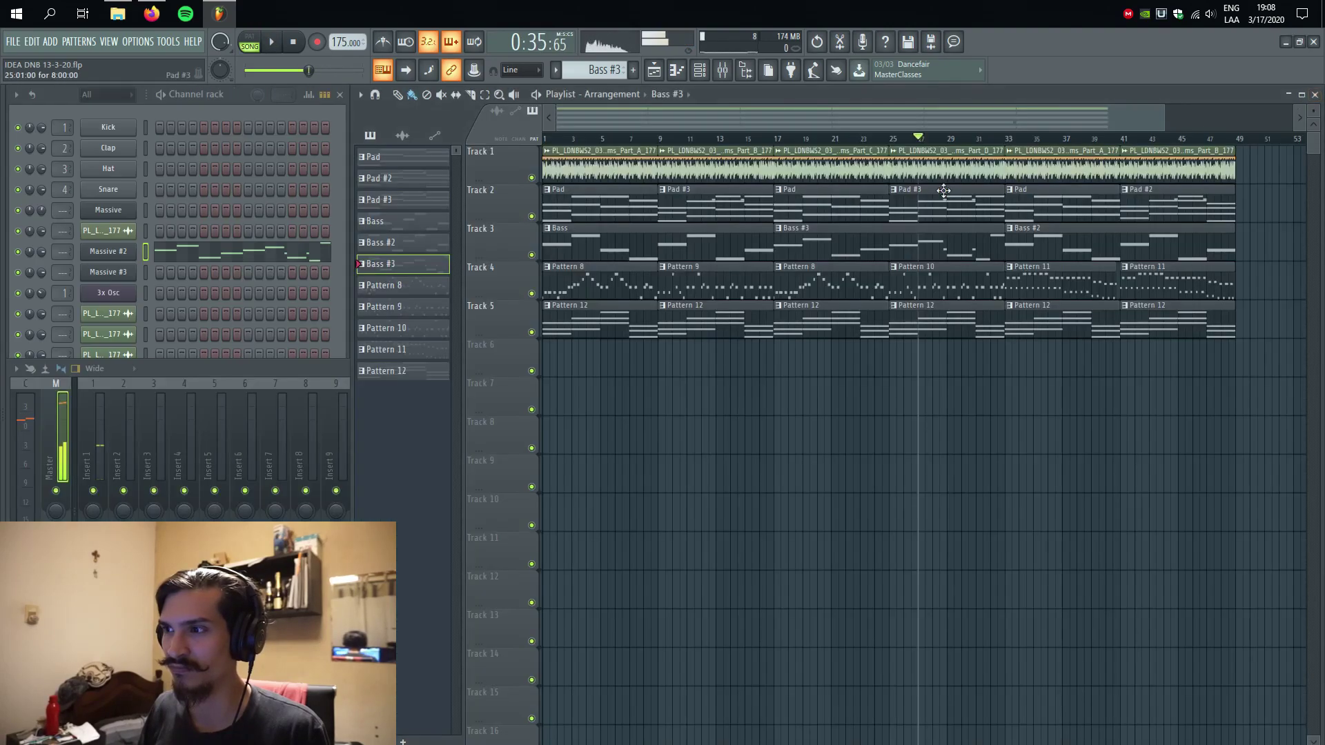
- Inspect the Massive notes of the Pad #3 clip at bar 25 in the piano roll and close the editor
{"action": "left_click", "coordinate": [906, 203]}
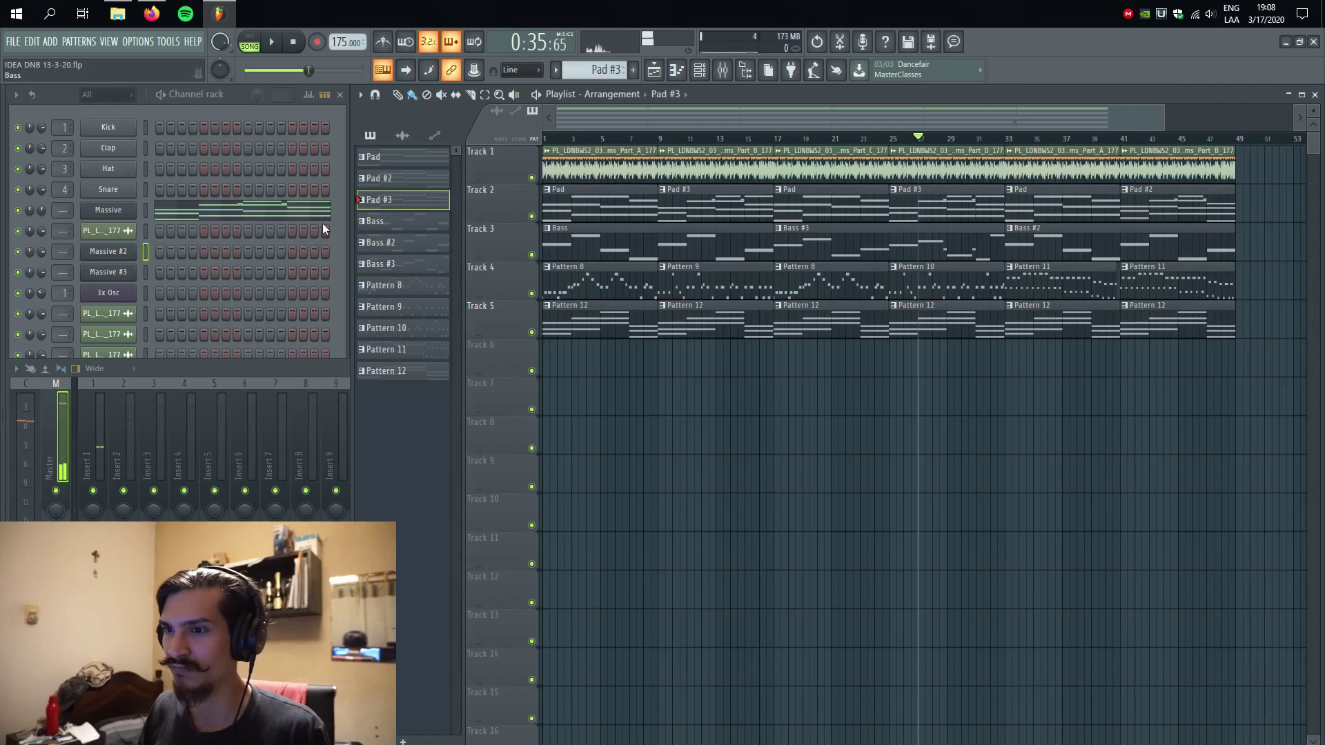
{"action": "key", "text": "space"}
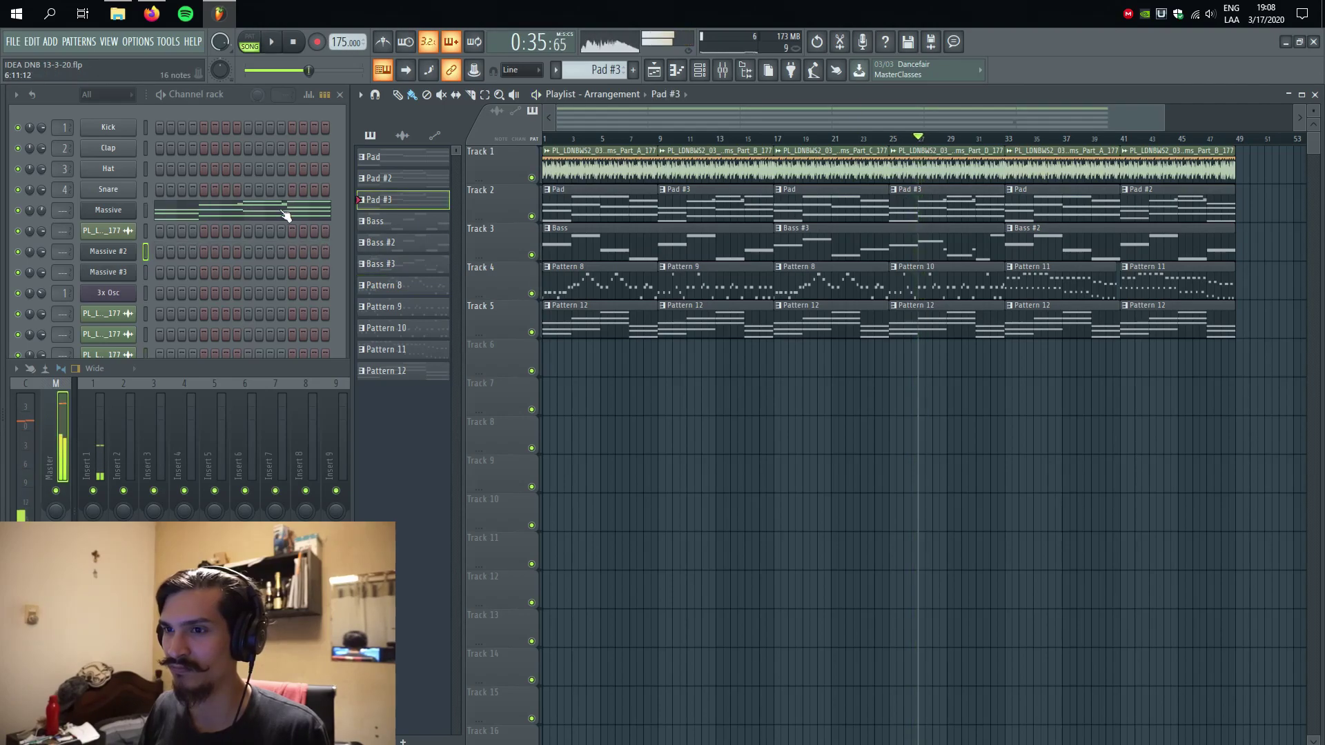
{"action": "left_click", "coordinate": [286, 214]}
{"action": "scroll", "coordinate": [573, 509], "scroll_direction": "up", "scroll_amount": 1}
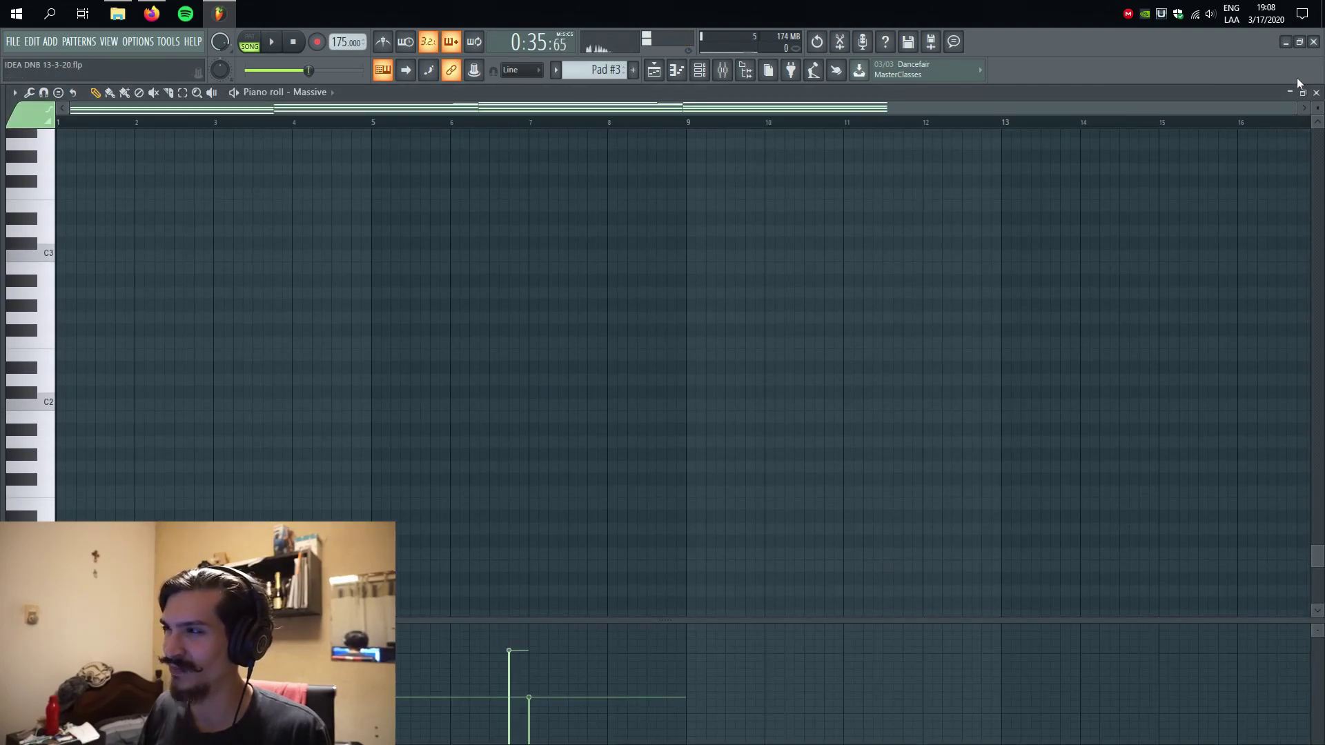
{"action": "left_click", "coordinate": [1316, 93]}
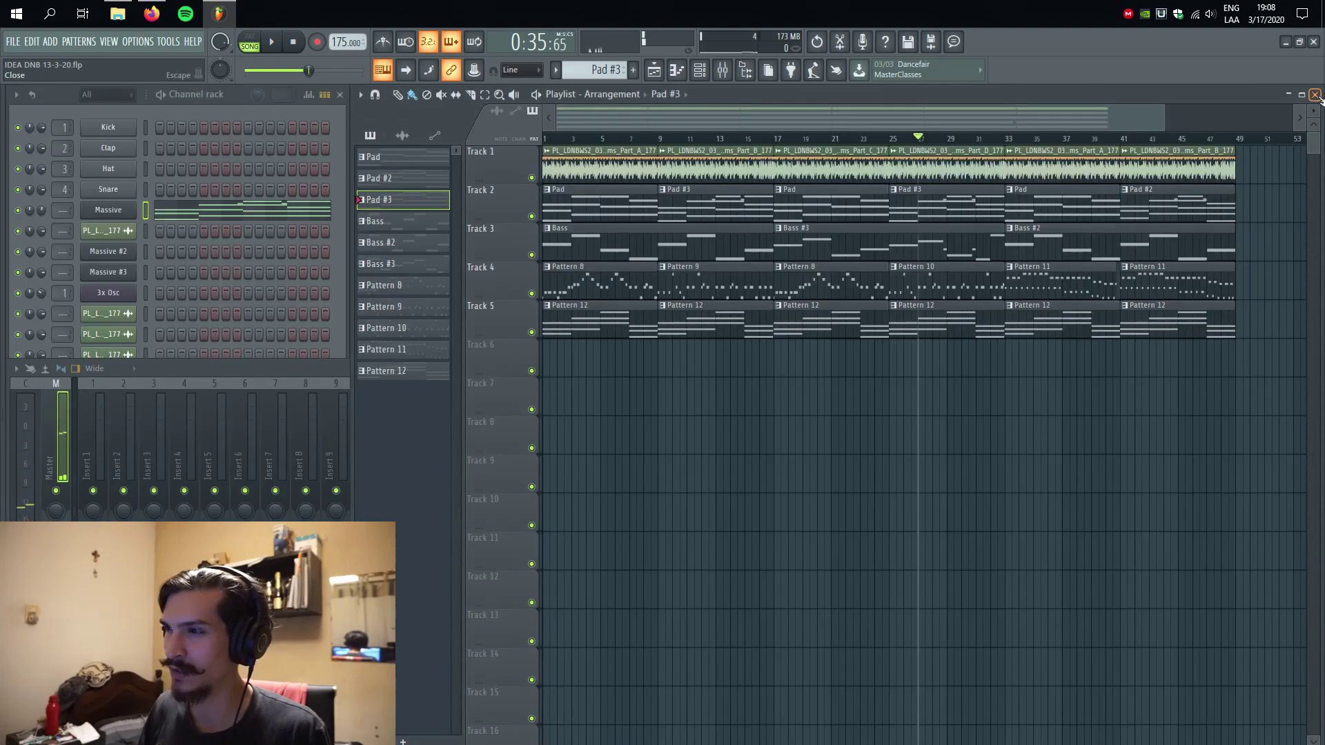
- Replace the Pad #3 clip at bar 25 on Track 2 with a Pad #4 copy and open its Massive notes
{"action": "left_click", "coordinate": [690, 138]}
{"action": "key", "text": "space"}
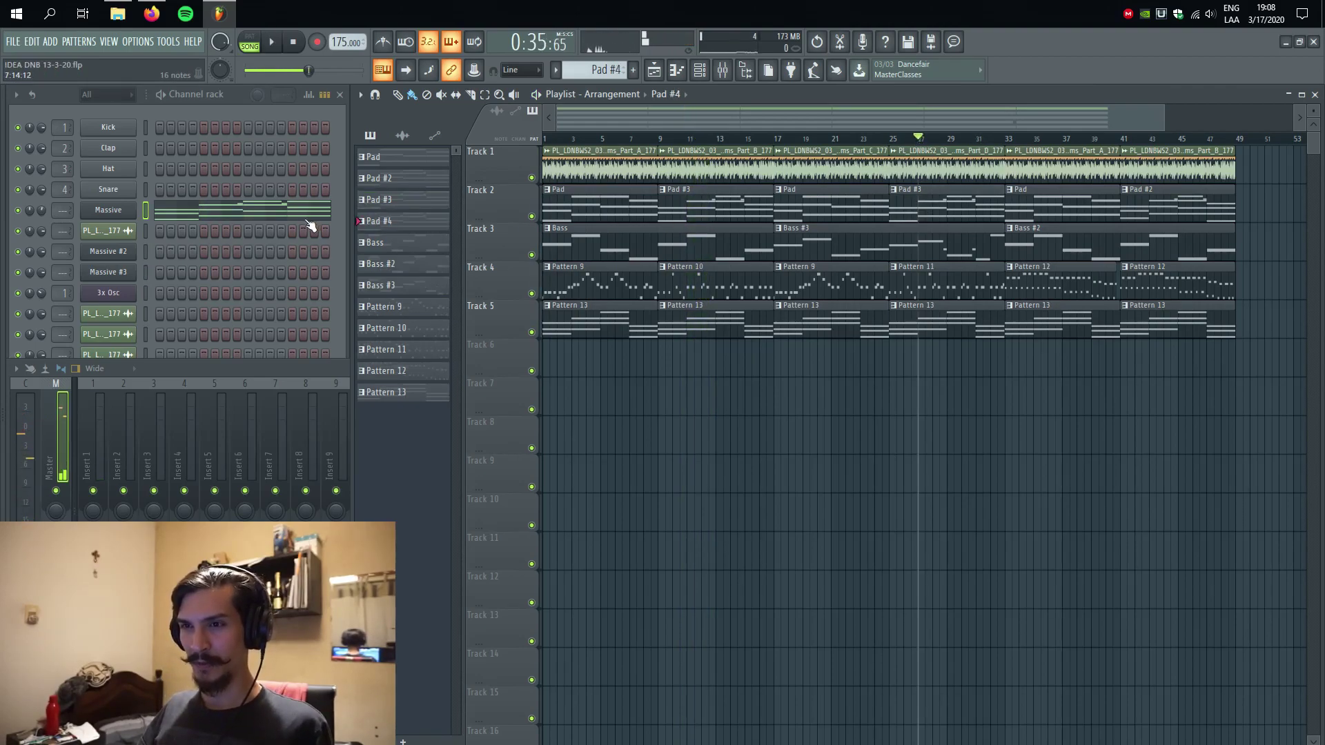
{"action": "left_click", "coordinate": [895, 202]}
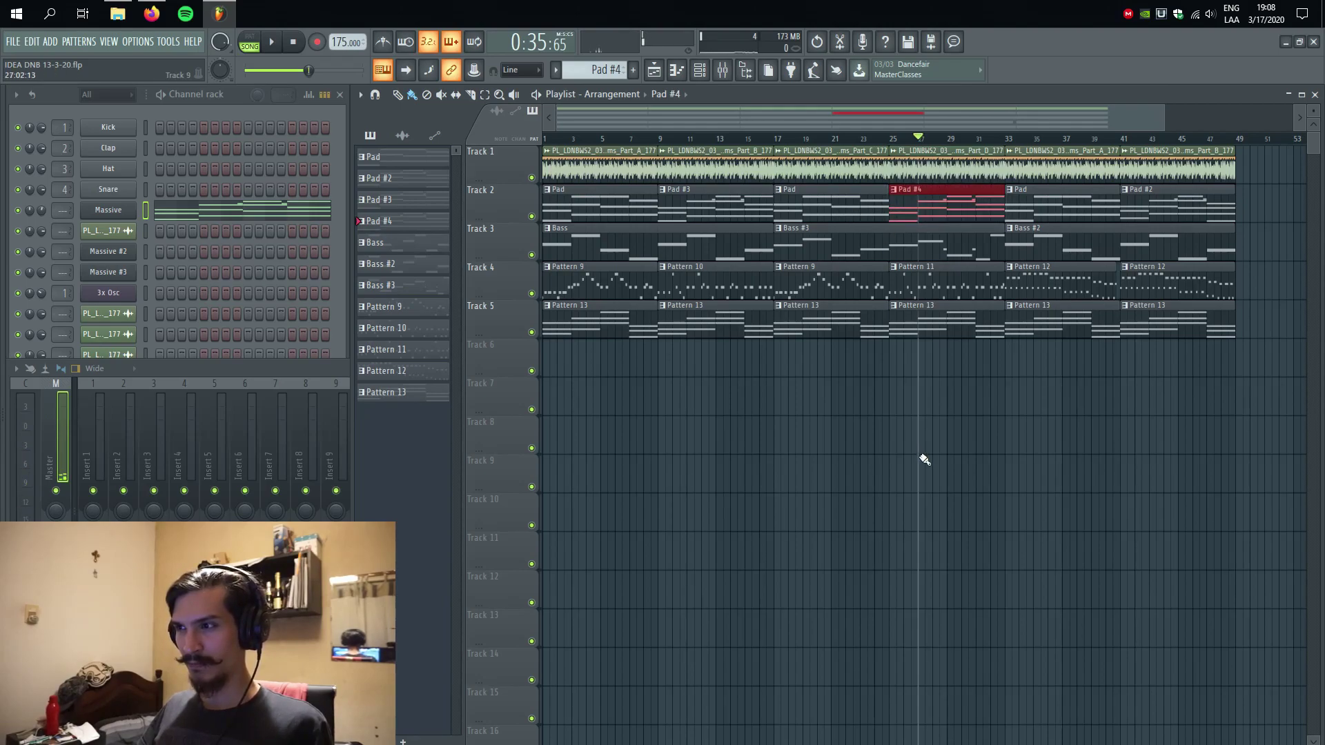
{"action": "left_click", "coordinate": [283, 218]}
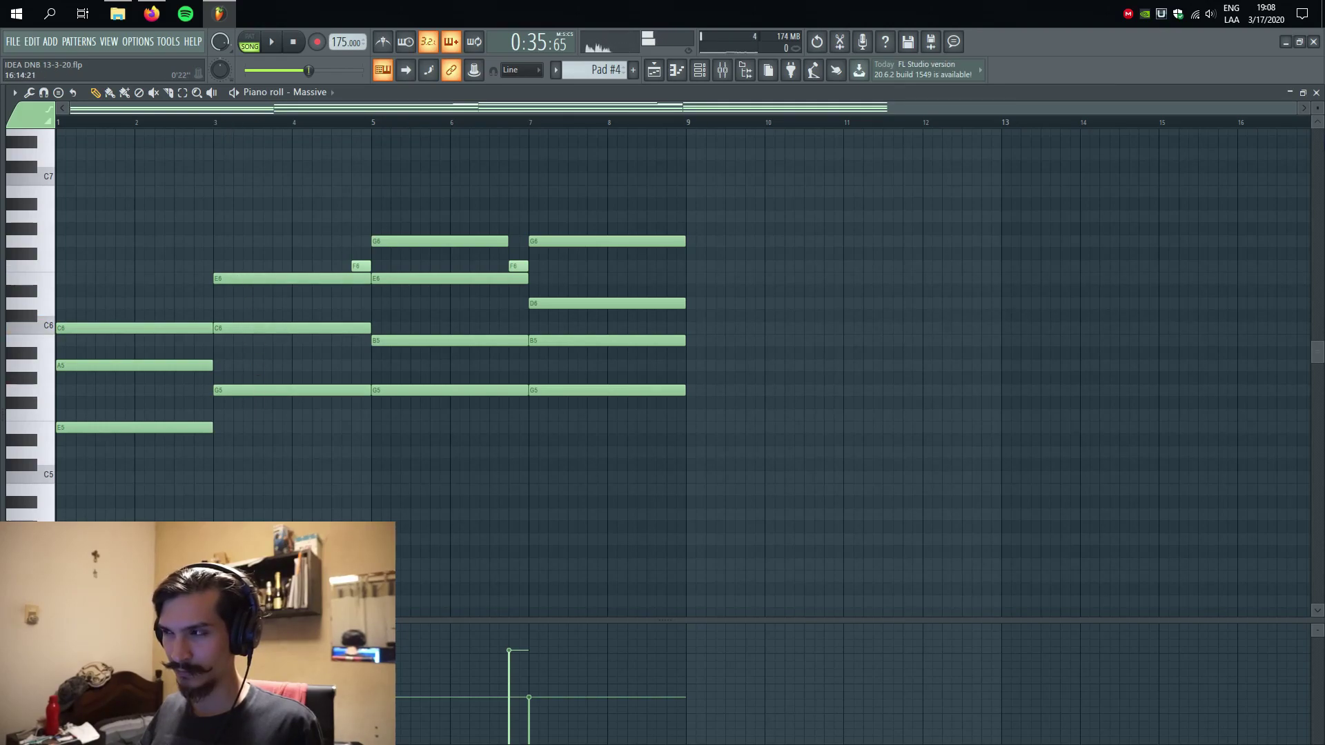
- Check the Bass #3 notes in the piano roll and reopen the Massive notes of Pad #4
{"action": "left_click", "coordinate": [1317, 92]}
{"action": "left_click", "coordinate": [272, 252]}
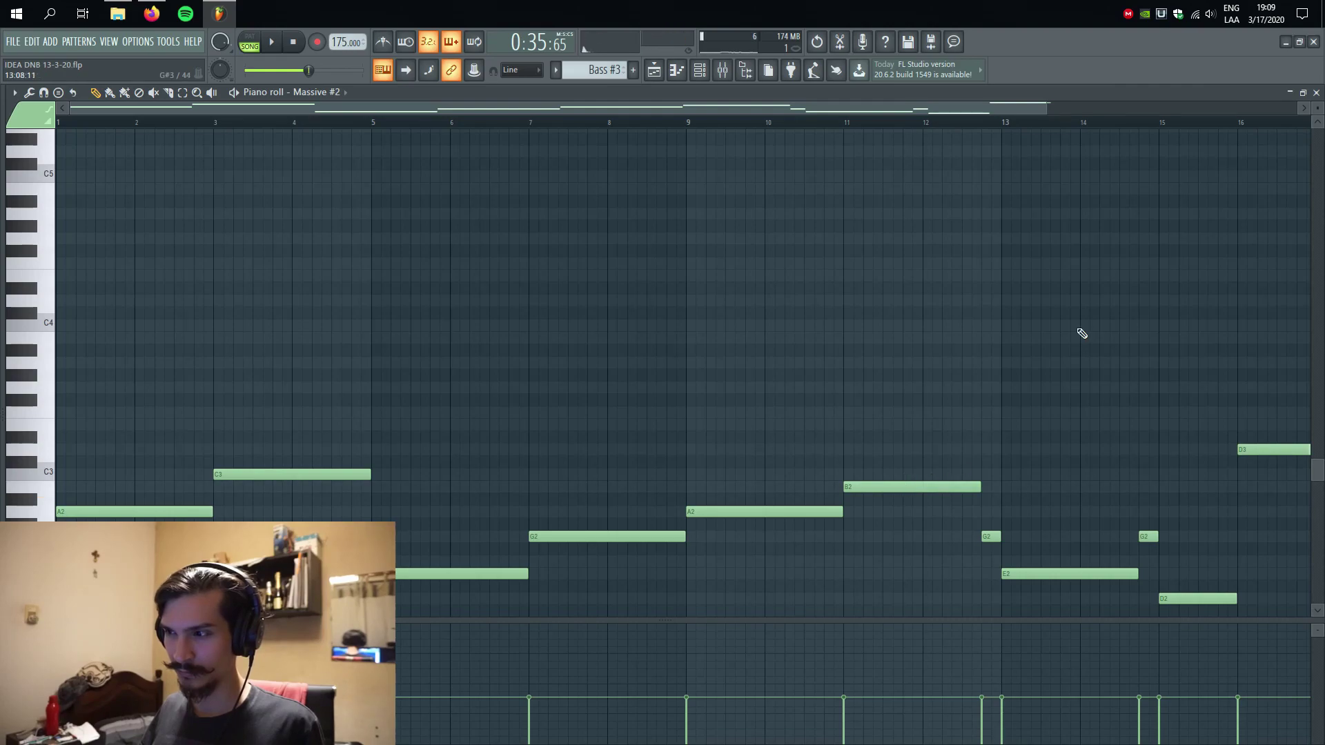
{"action": "left_click", "coordinate": [1317, 93]}
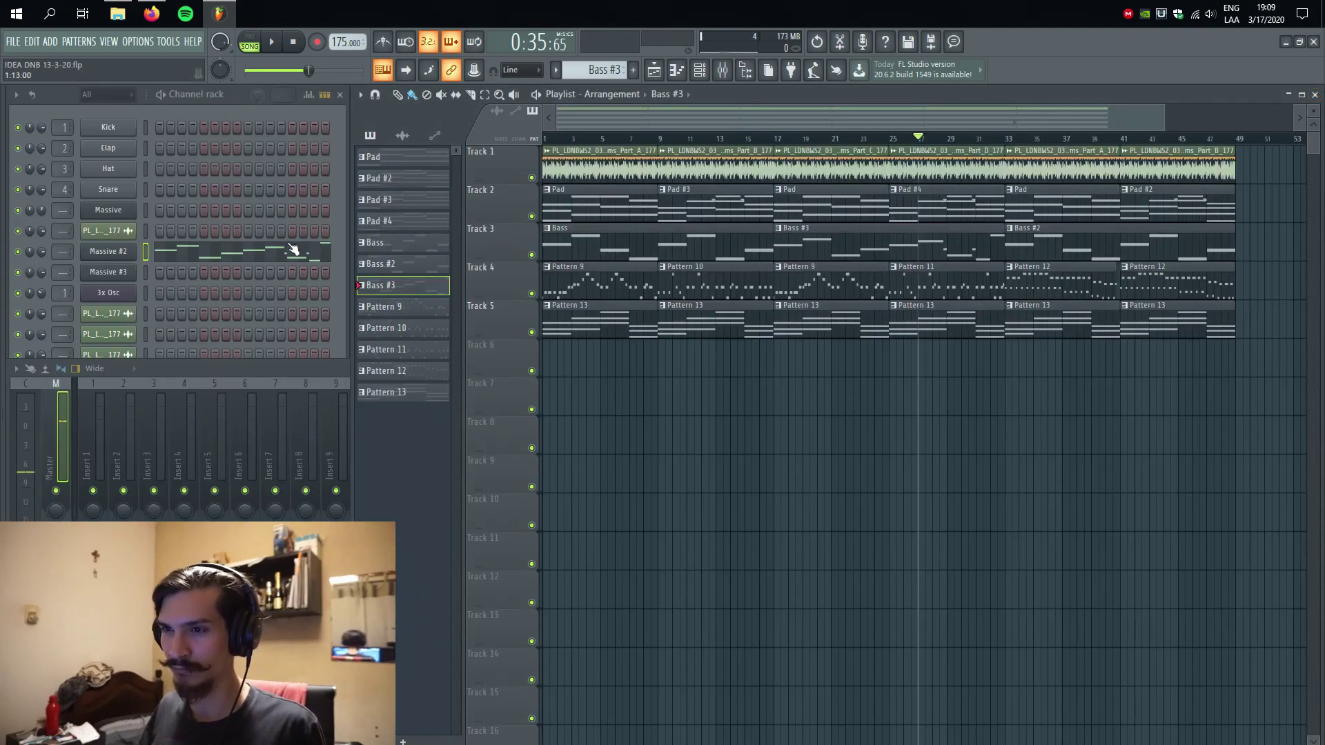
{"action": "left_click", "coordinate": [947, 209]}
{"action": "left_click", "coordinate": [190, 219]}
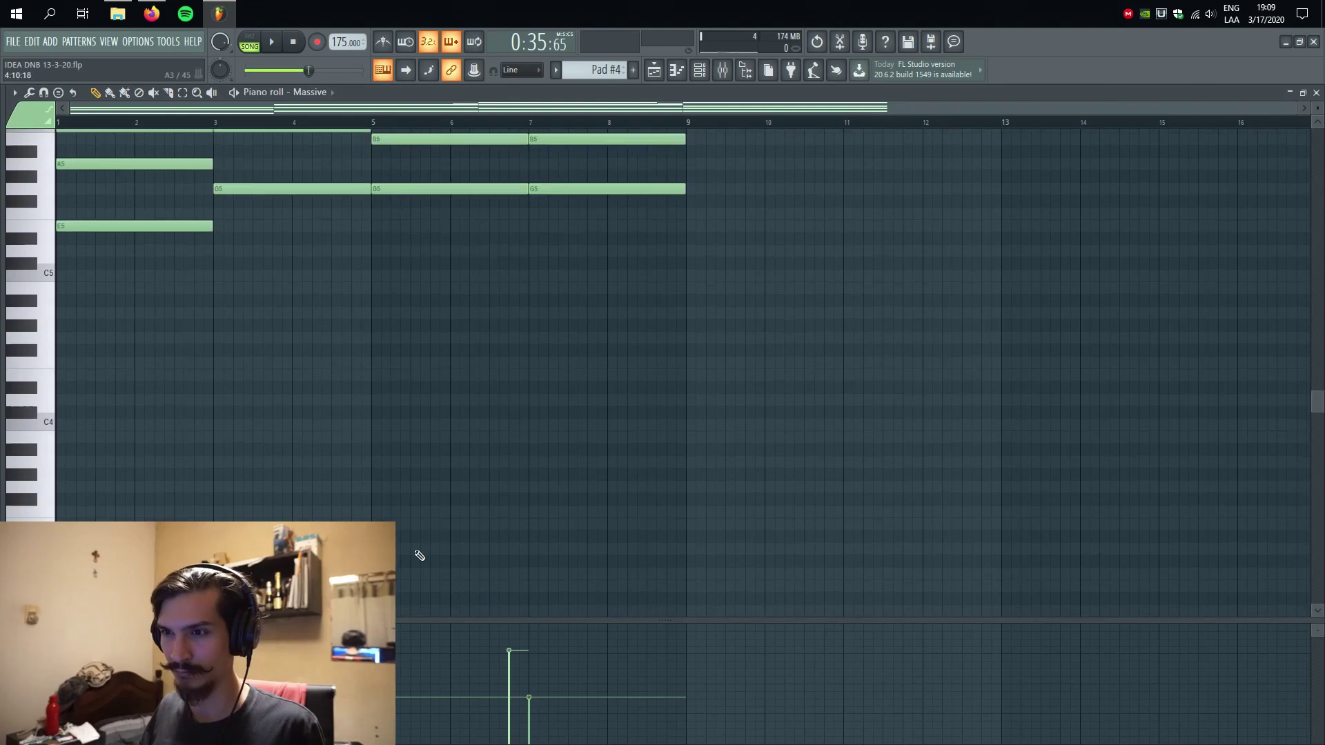
- Lower the two-bar C6 note at bar 3 of Pad #4 to B5 and play the song to hear it
{"action": "mouse_move", "coordinate": [302, 270]}
{"action": "left_mouse_down"}
{"action": "mouse_move", "coordinate": [303, 247]}
{"action": "mouse_move", "coordinate": [304, 275]}
{"action": "left_mouse_up"}
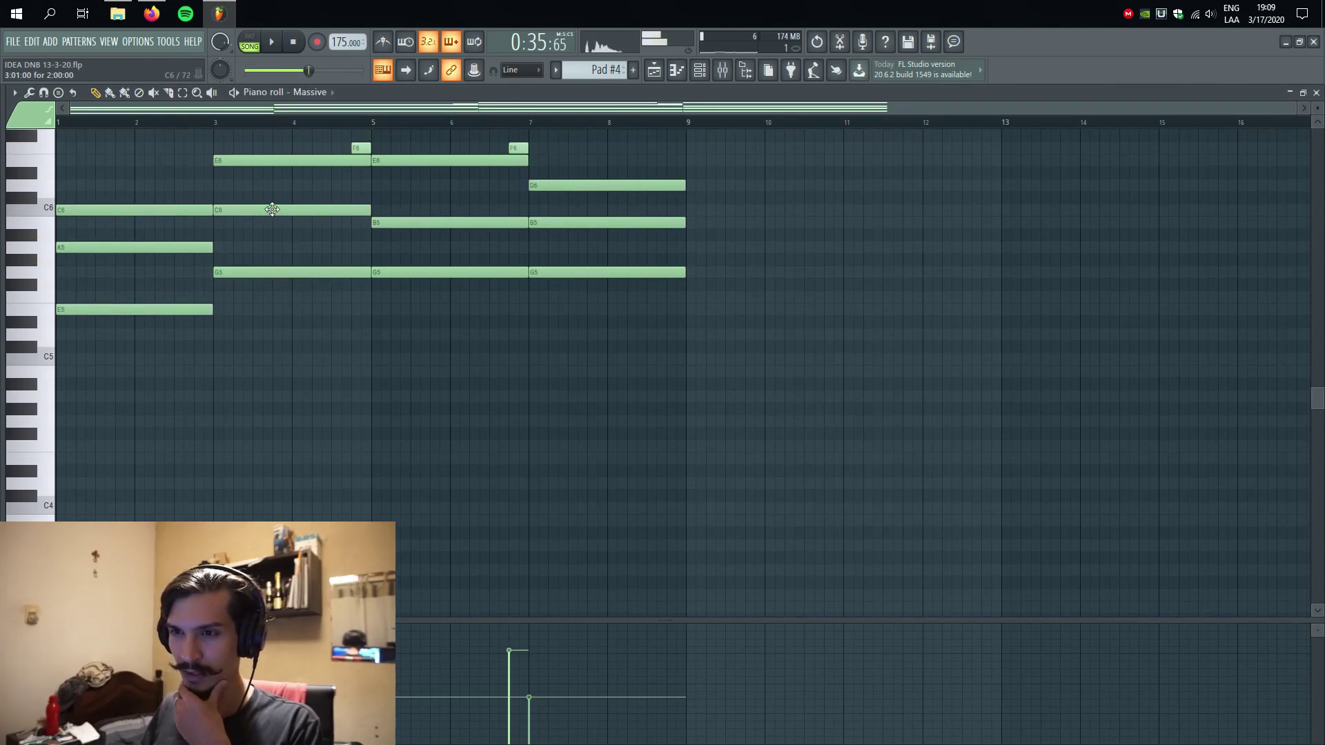
{"action": "left_click_drag", "start_coordinate": [278, 222], "coordinate": [277, 229]}
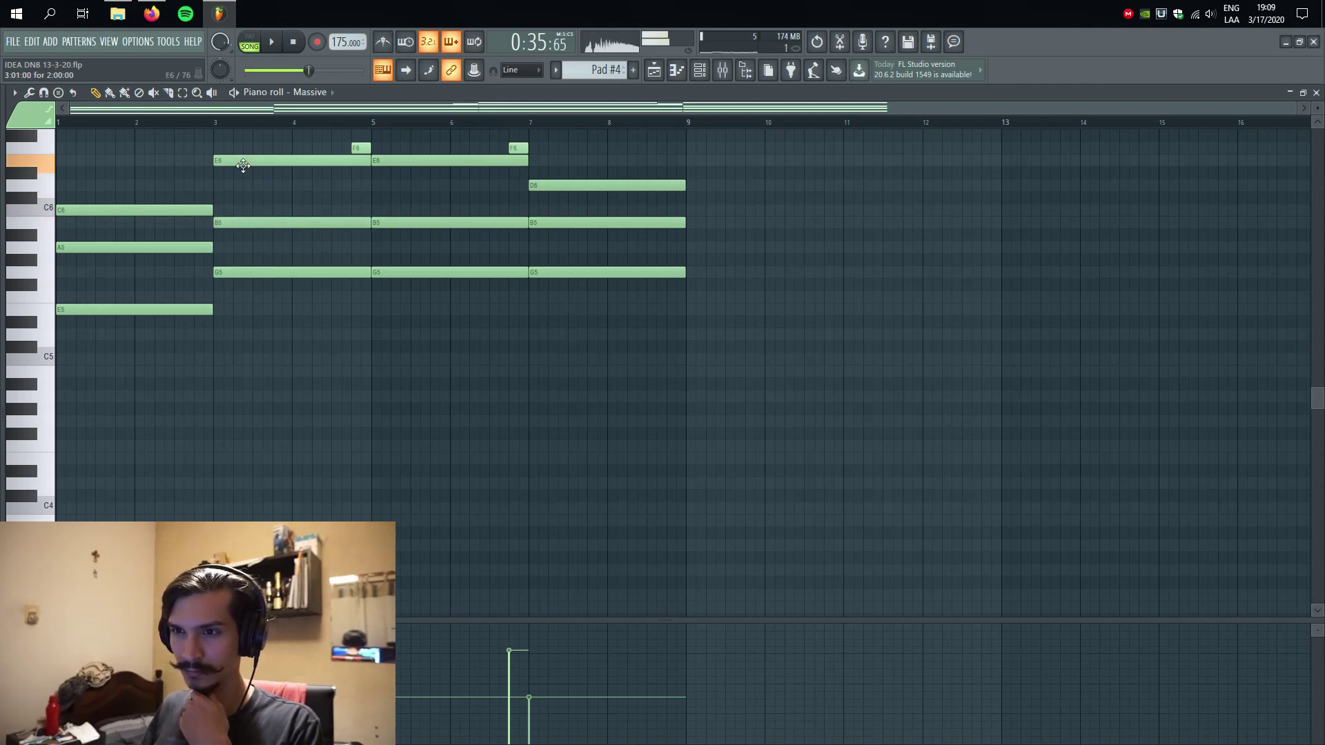
{"action": "key", "text": "space"}
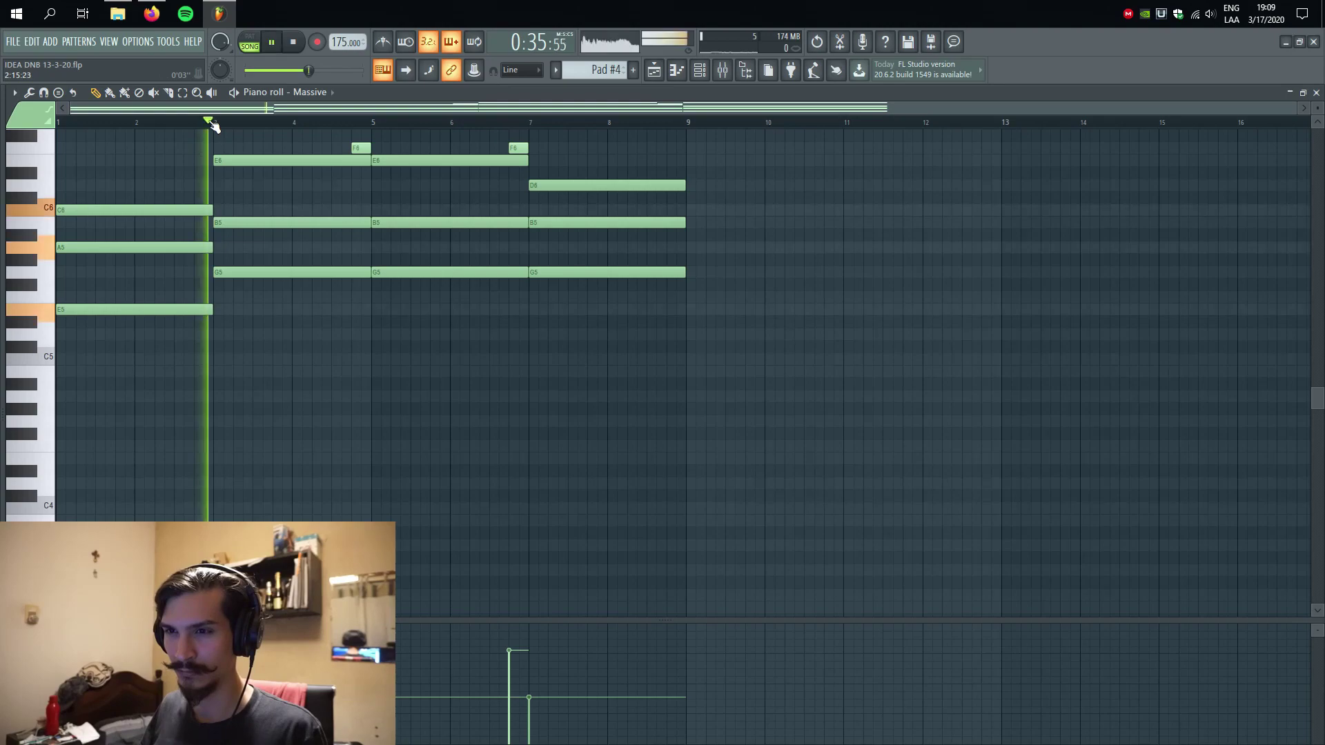
{"action": "key", "text": "space"}
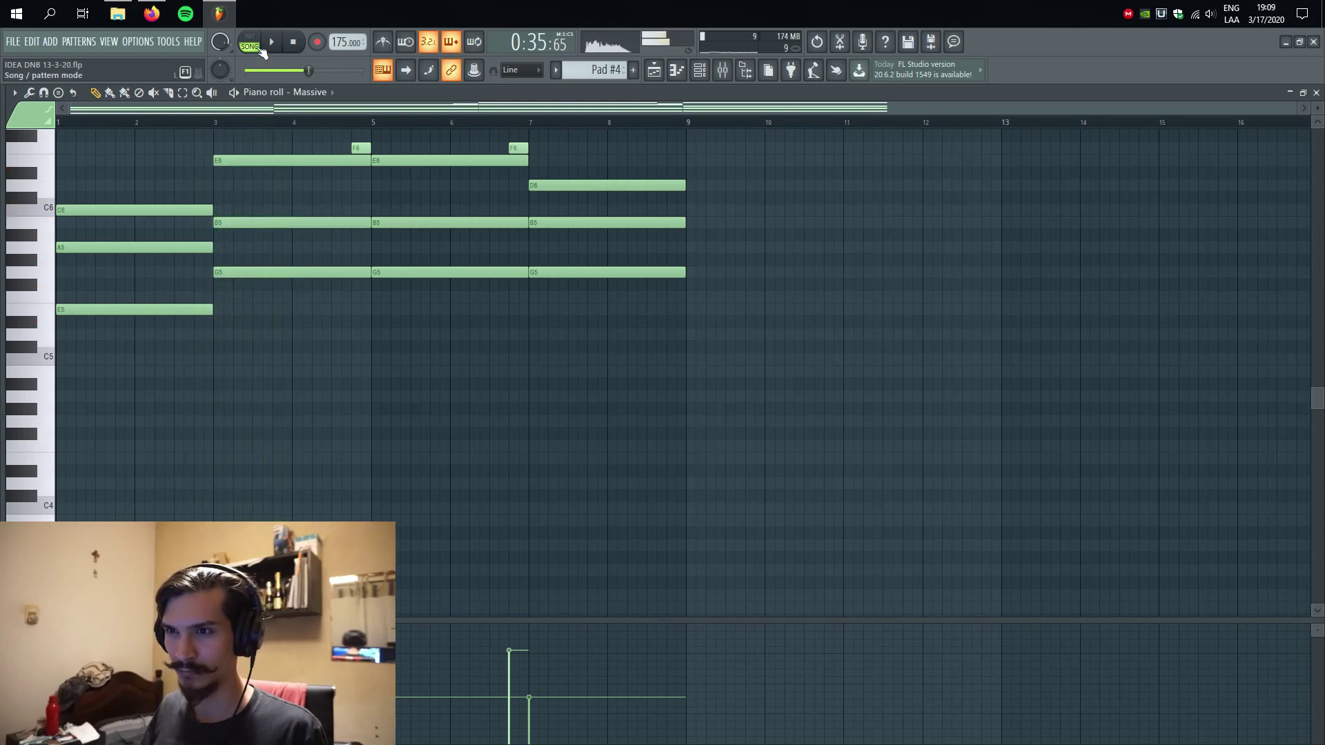
- Switch to pattern mode and audition Pad #4 from bar 3
{"action": "key", "text": "l"}
{"action": "key", "text": "space"}
{"action": "key", "text": "space"}
{"action": "key", "text": "space"}
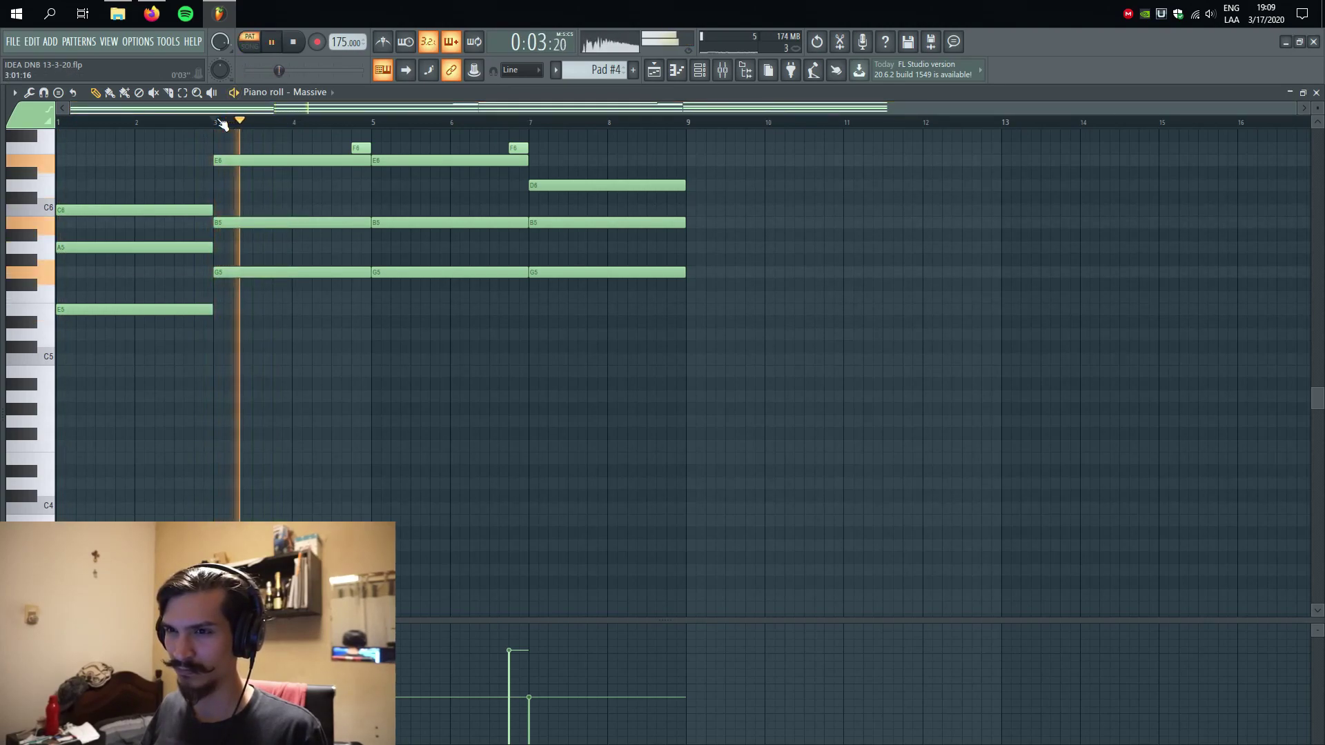
{"action": "scroll", "coordinate": [283, 445], "scroll_direction": "up", "scroll_amount": 3}
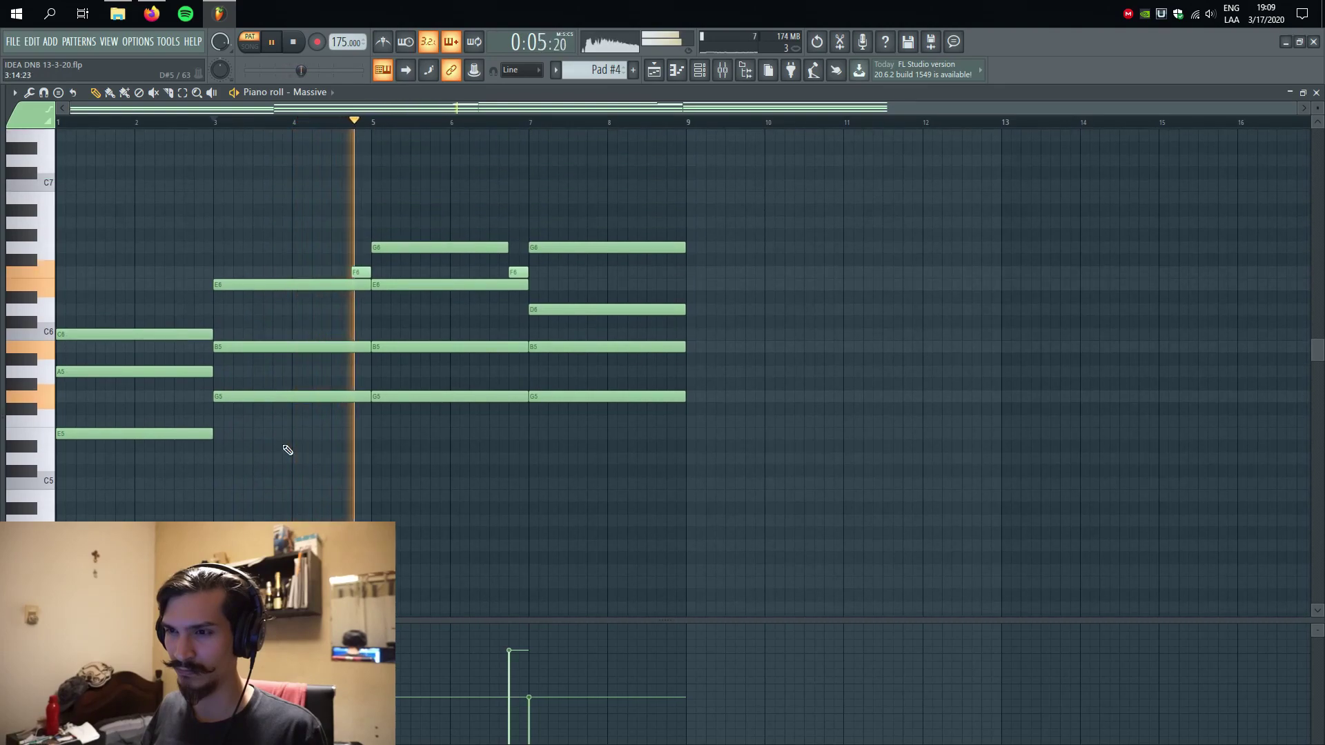
{"action": "key", "text": "space"}
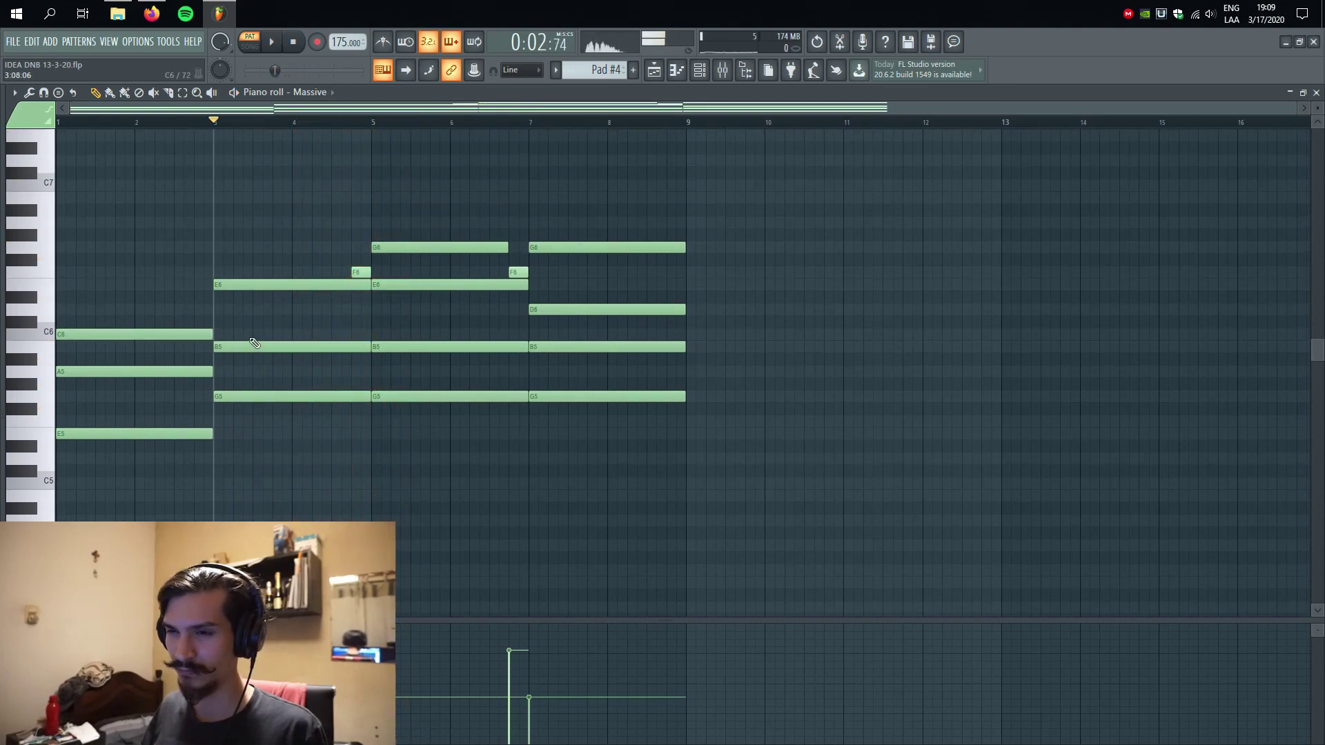
- Lower the G5 note at bar 3 to E5 and audition the chord in both pattern and song mode
{"action": "left_click_drag", "start_coordinate": [243, 395], "coordinate": [246, 435]}
{"action": "key", "text": "space"}
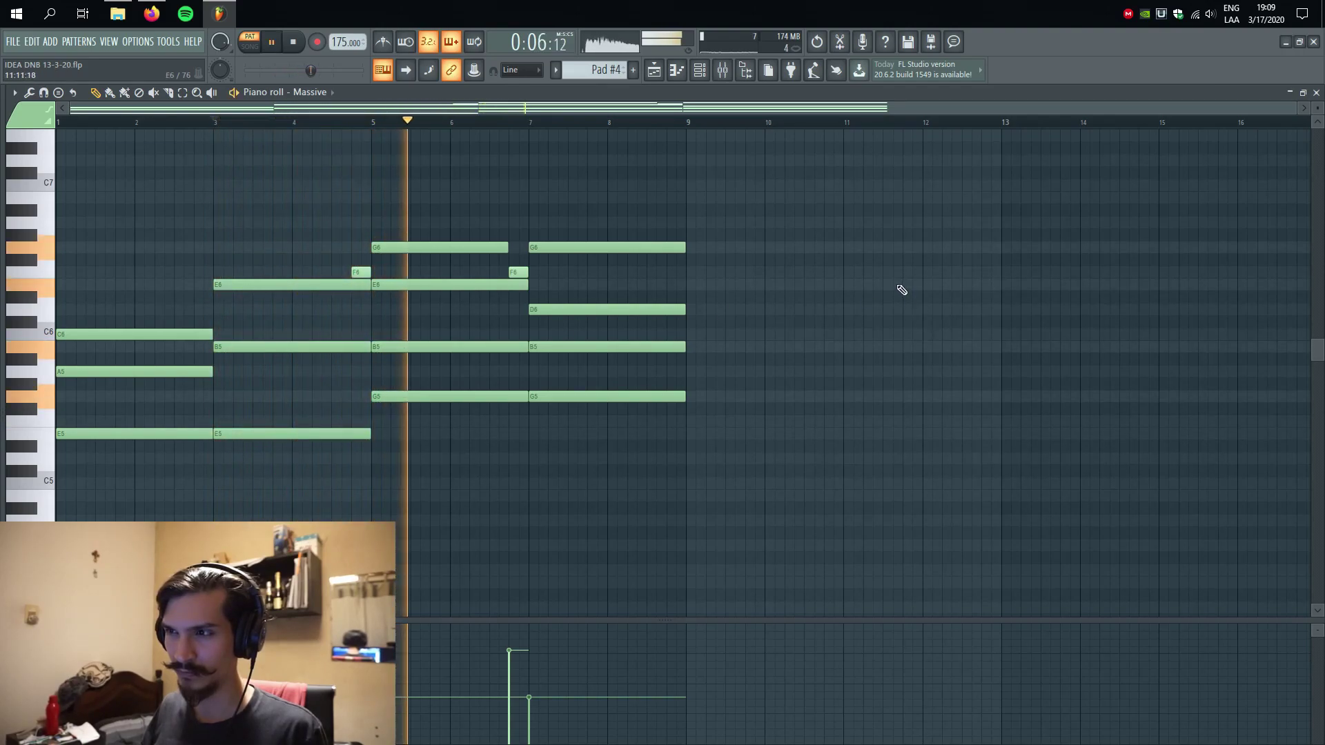
{"action": "key", "text": "space"}
{"action": "left_click", "coordinate": [188, 125]}
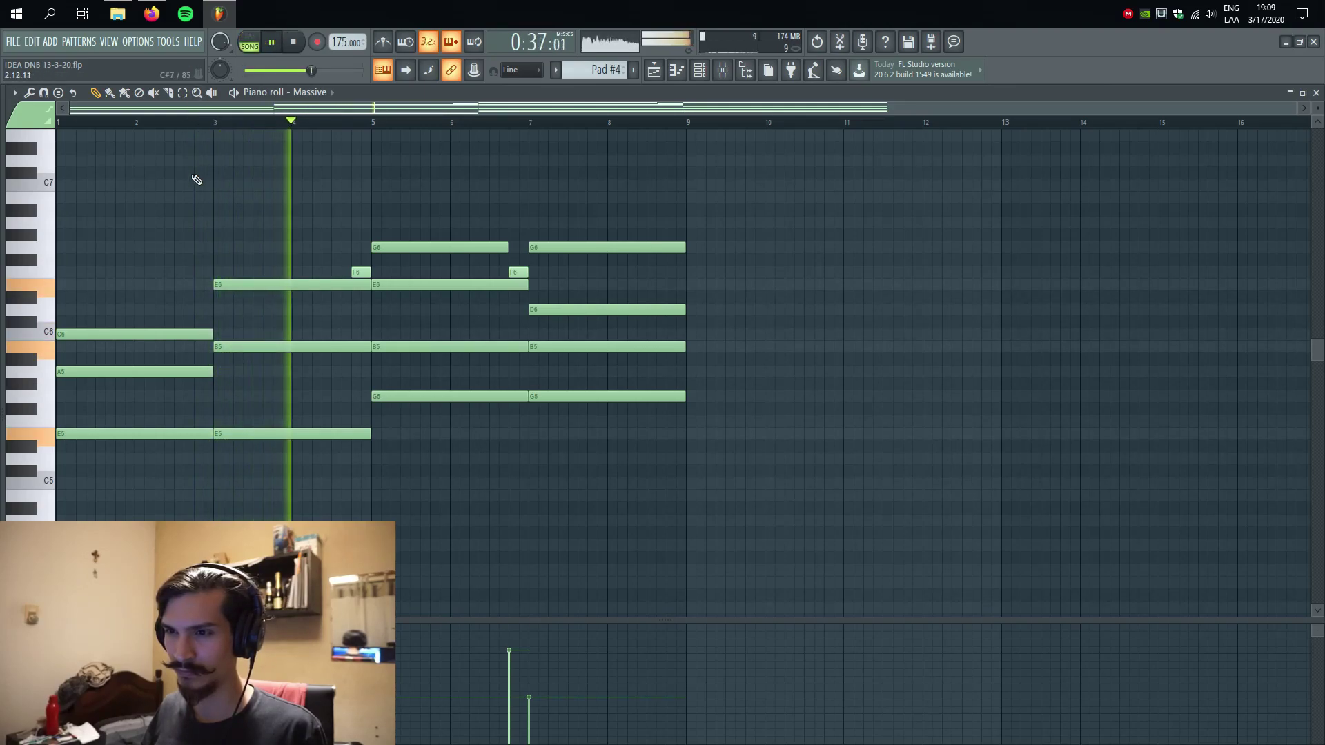
{"action": "key", "text": "space"}
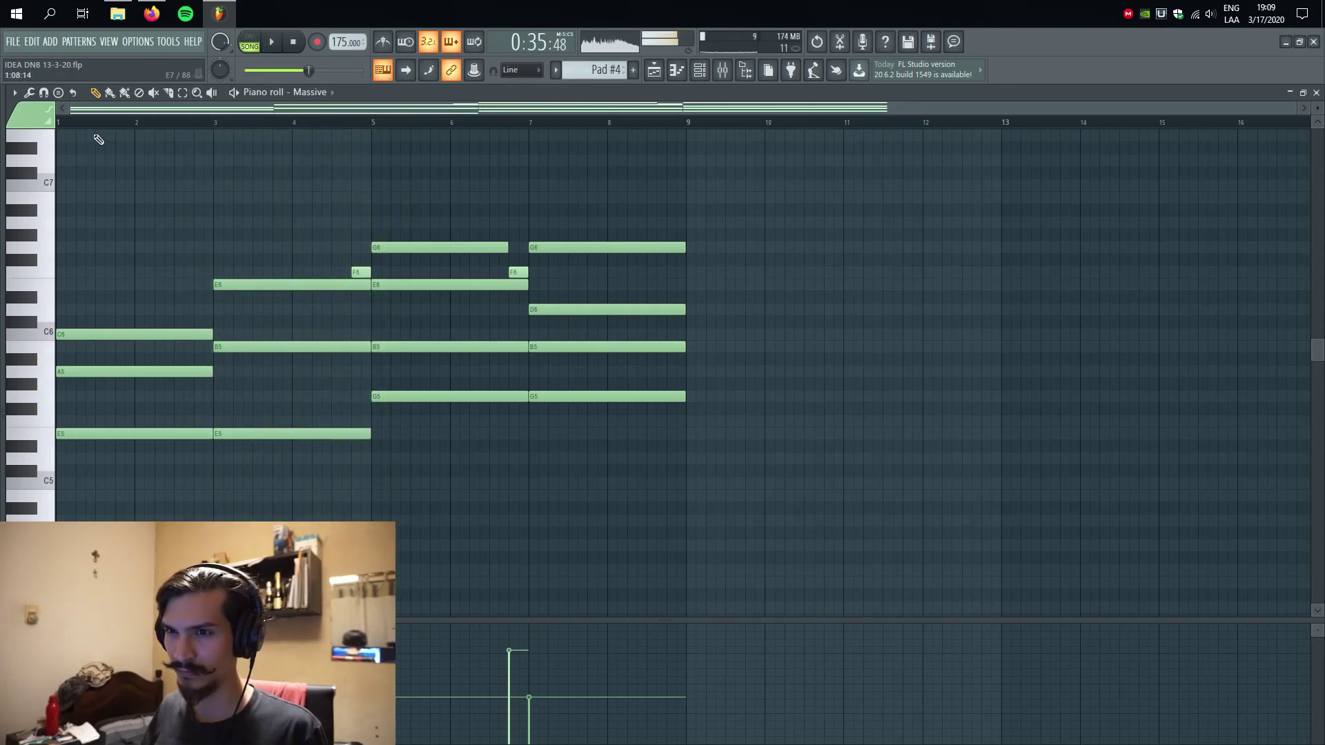
{"action": "key", "text": "space"}
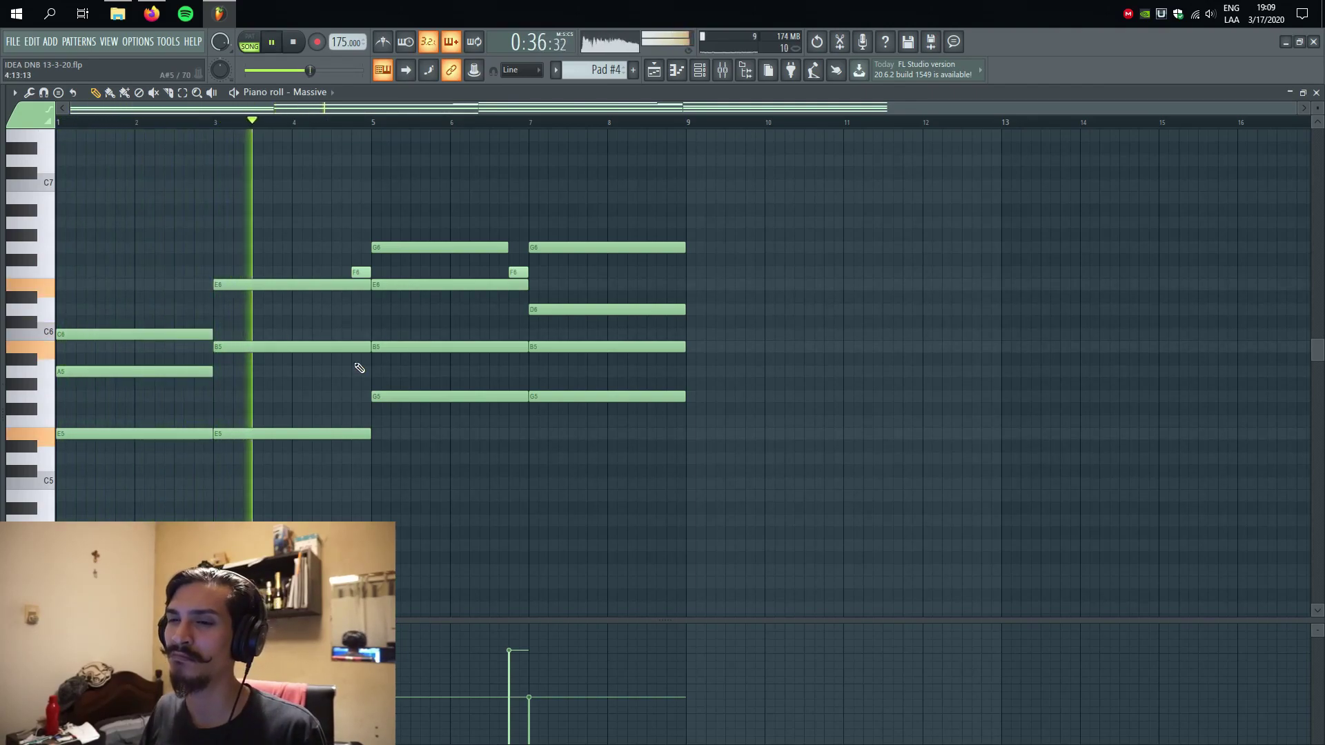
{"action": "key", "text": "space"}
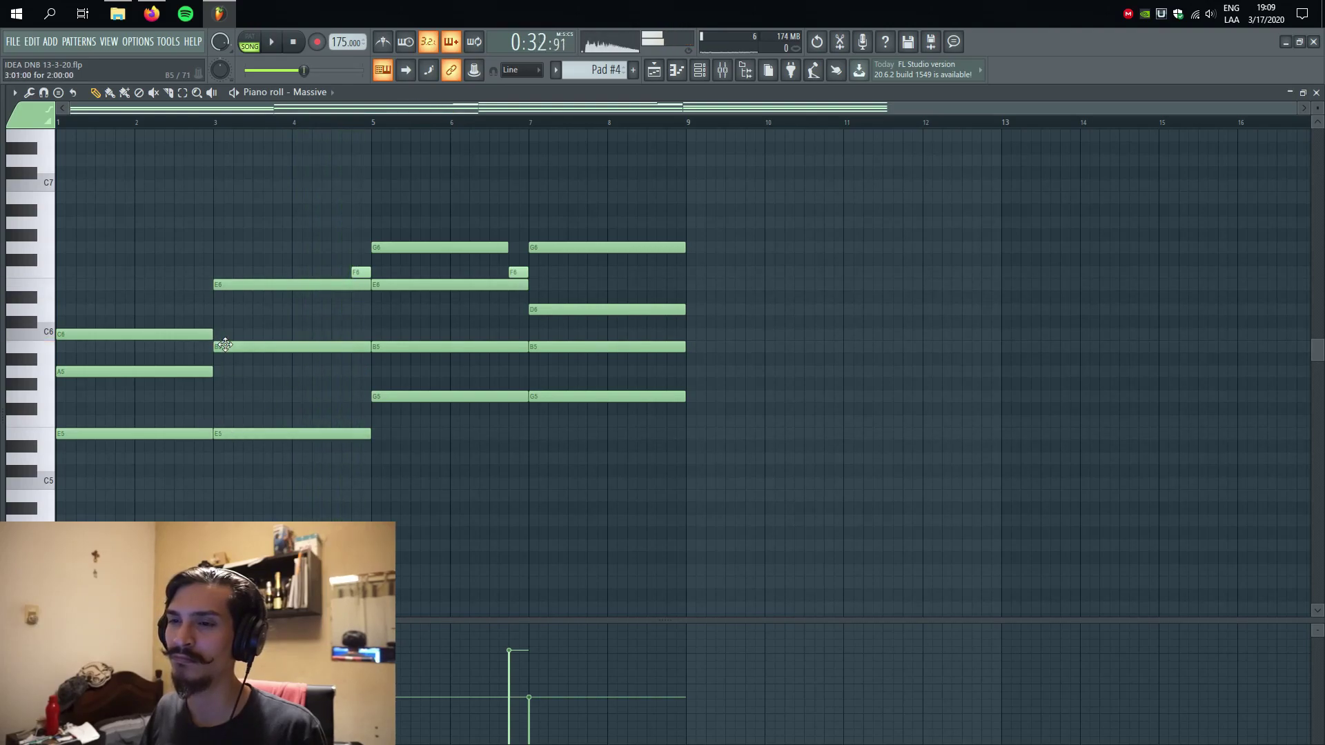
- Replace the E6 note at bar 3 with a two-bar G5 and play the song
{"action": "right_click", "coordinate": [248, 279]}
{"action": "key", "text": "space"}
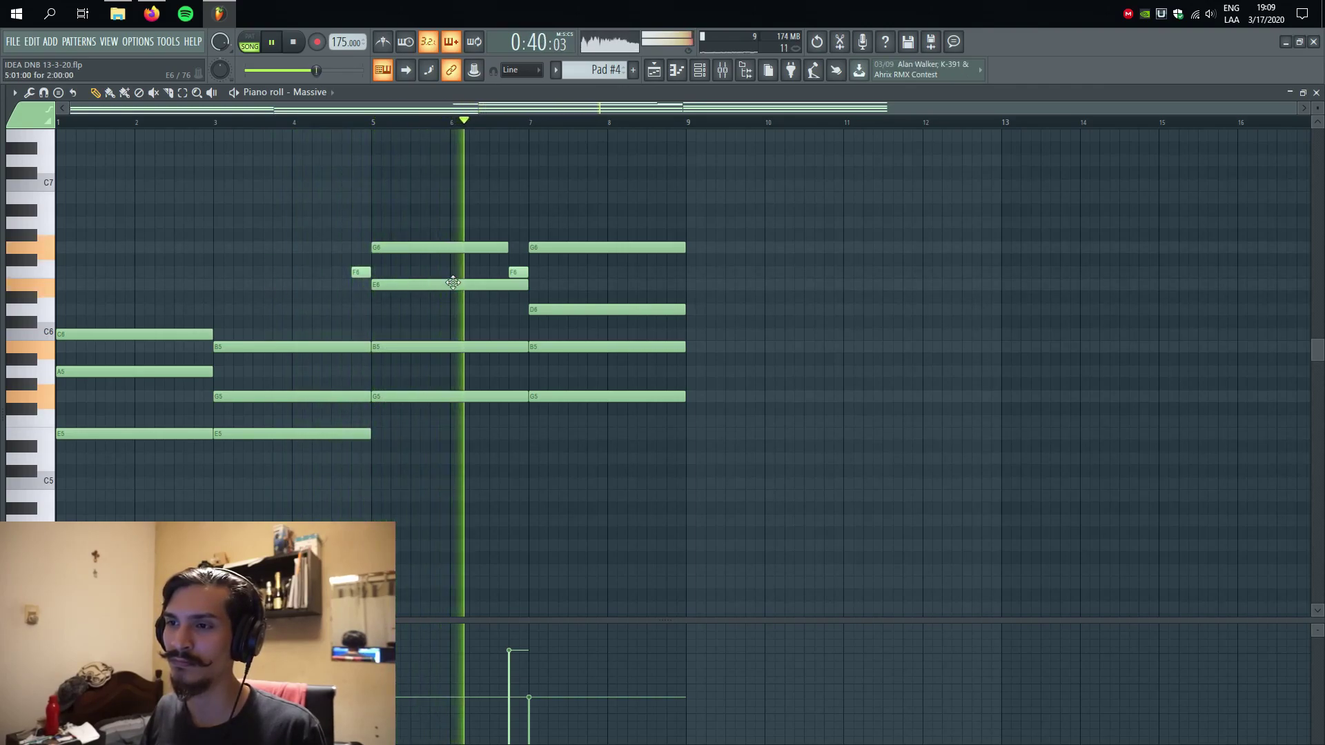
- Return to the playlist, save the project, and stop playback
{"action": "left_click", "coordinate": [1316, 94]}
{"action": "key", "text": "ctrl+s"}
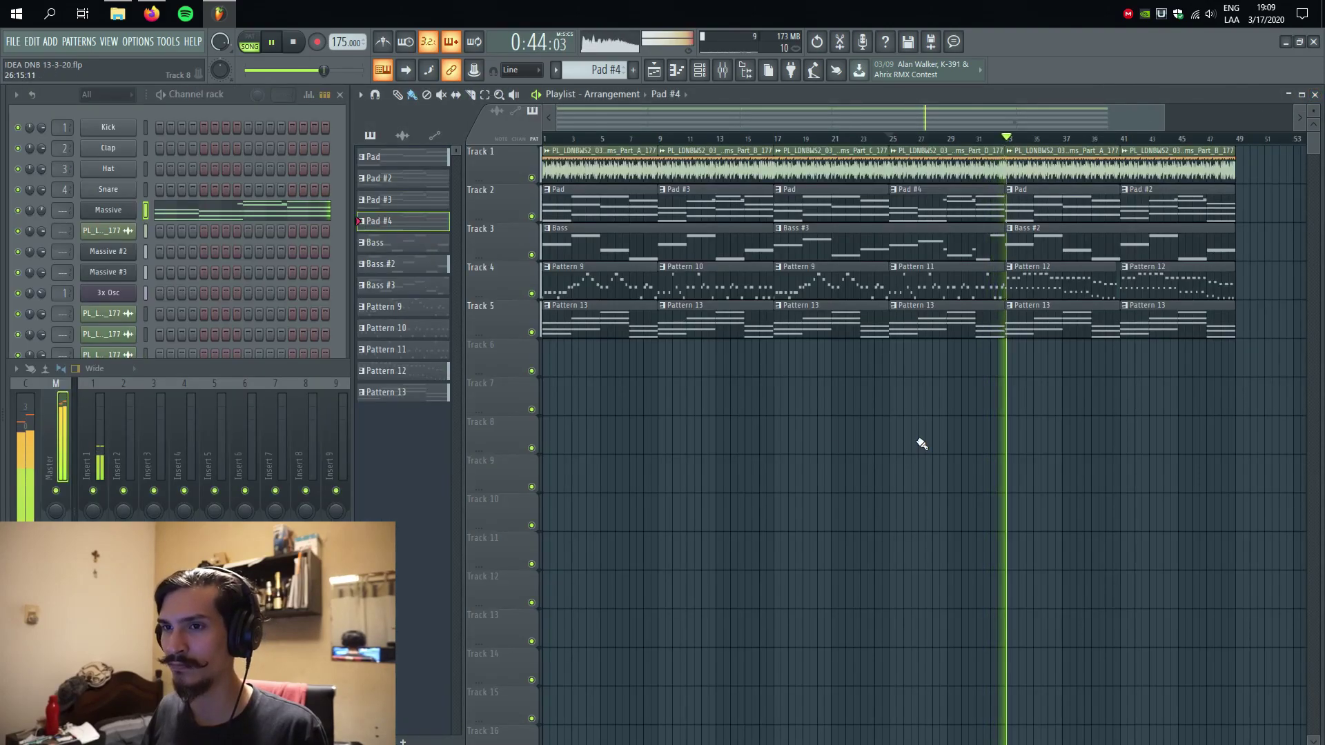
{"action": "left_click", "coordinate": [300, 47]}
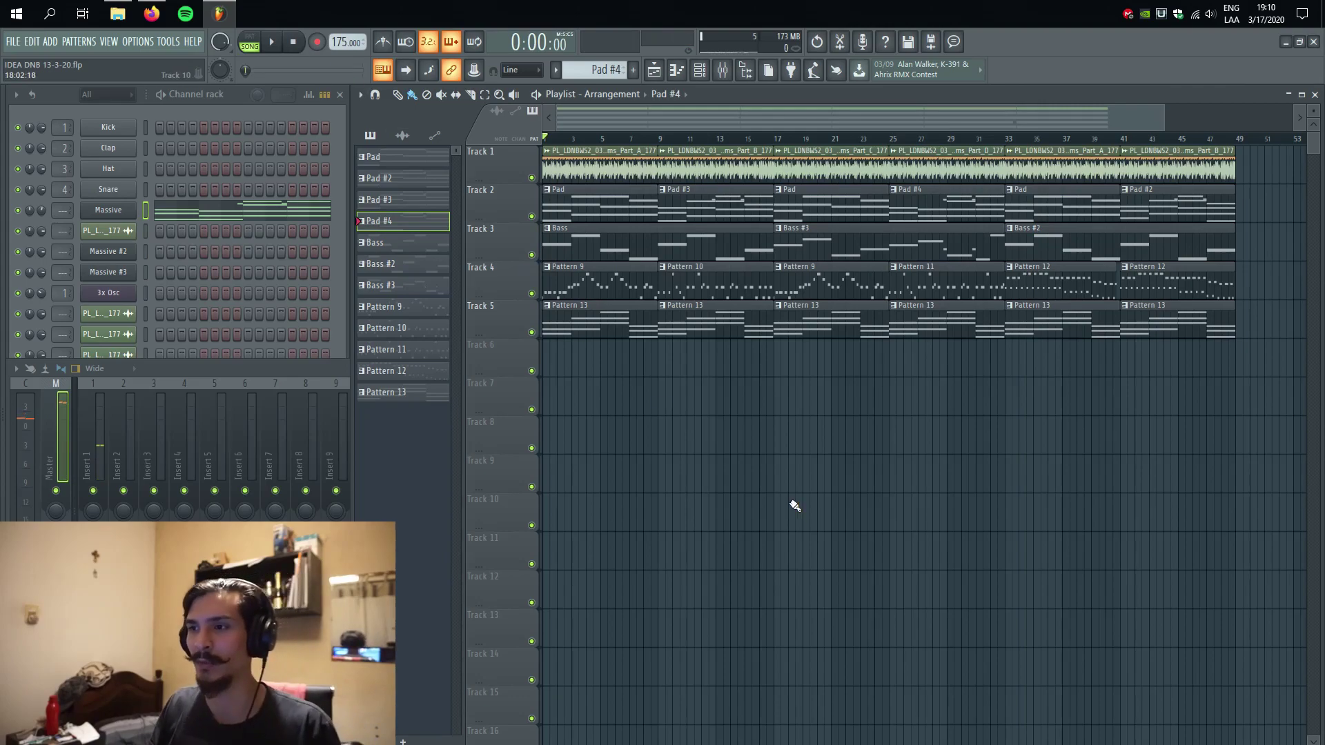
- Pick Pattern 9, mark all clips on Tracks 3 to 5, and clear the selection
{"action": "left_click", "coordinate": [612, 275]}
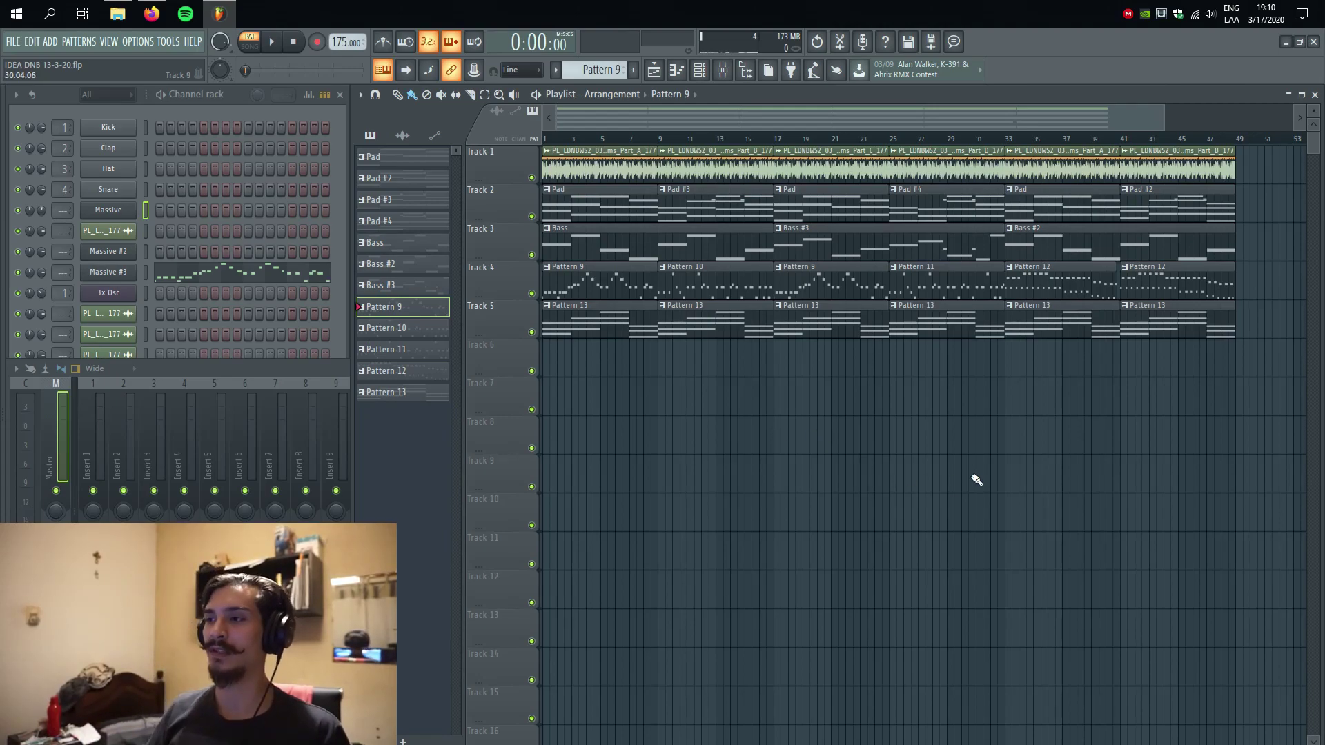
{"action": "left_click_drag", "start_coordinate": [1246, 415], "coordinate": [572, 258]}
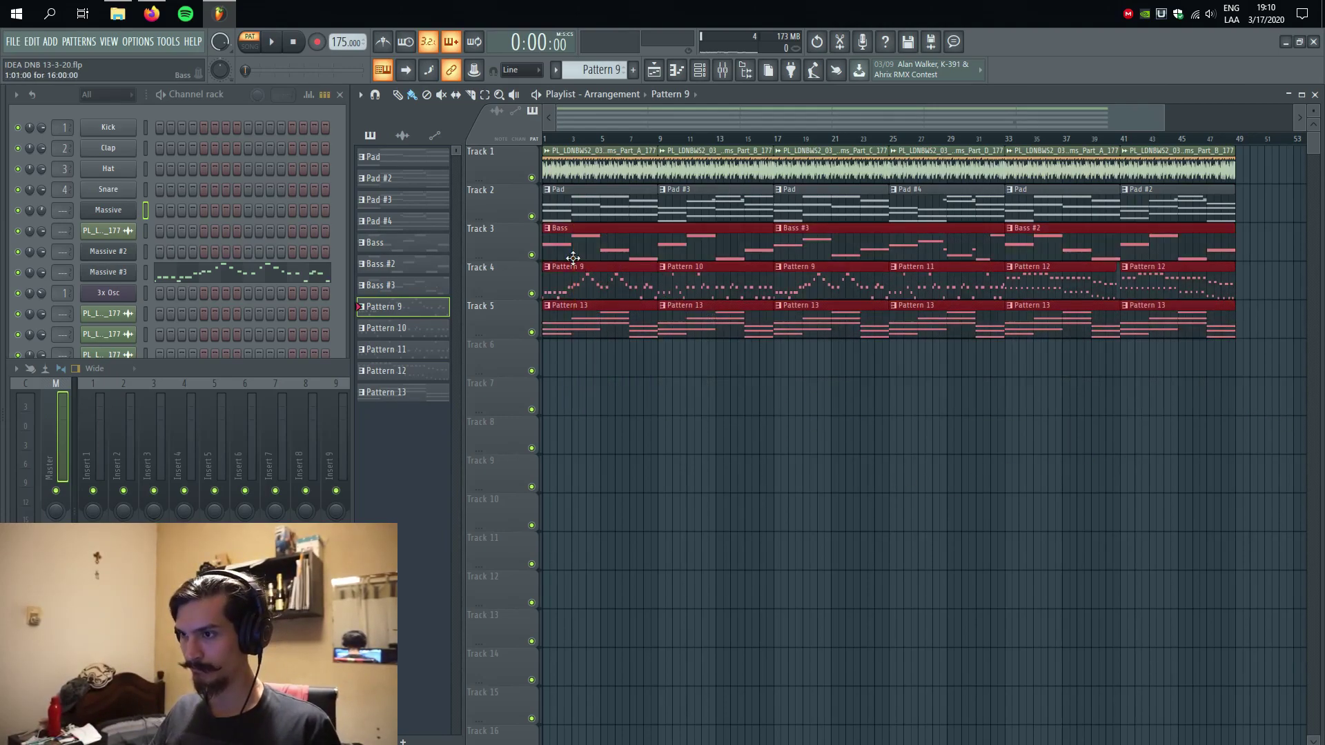
{"action": "left_click", "coordinate": [1077, 431]}
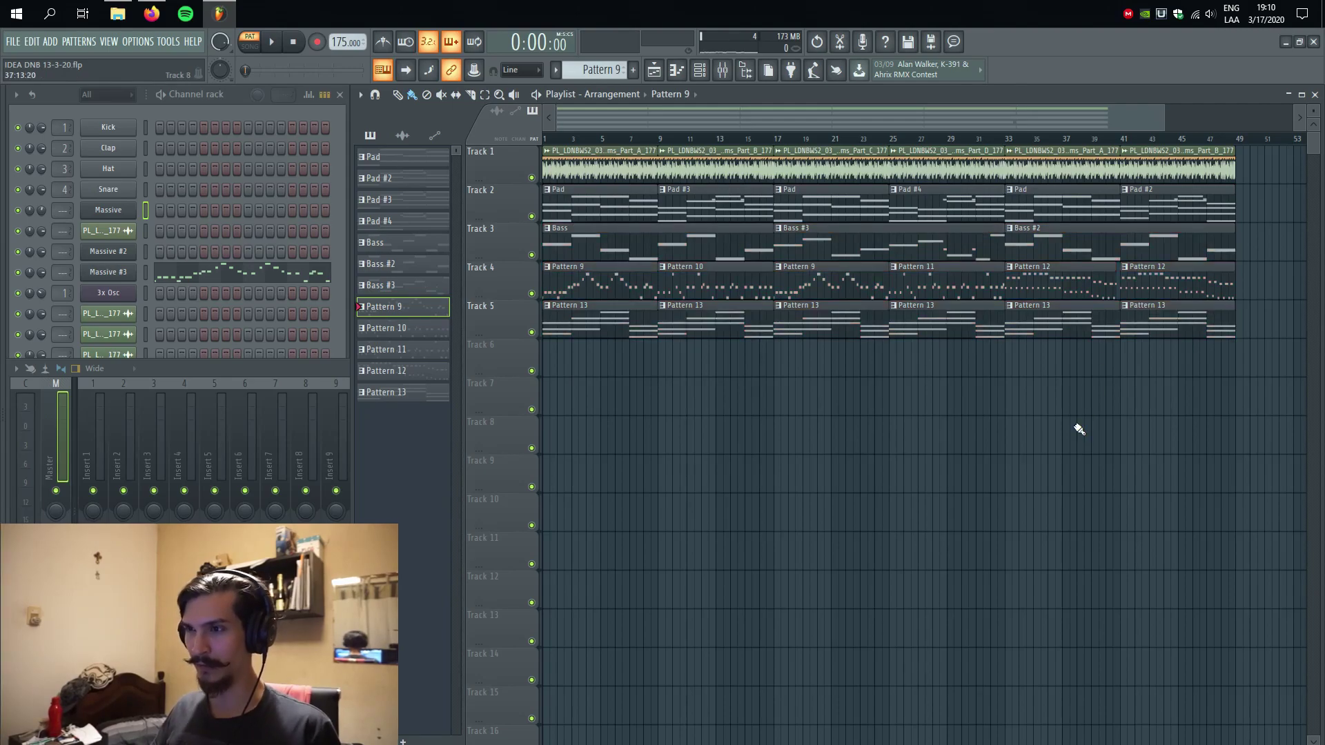
- Rename the Massive channel of the Pad pattern as Pad and color it red
{"action": "left_click", "coordinate": [559, 204]}
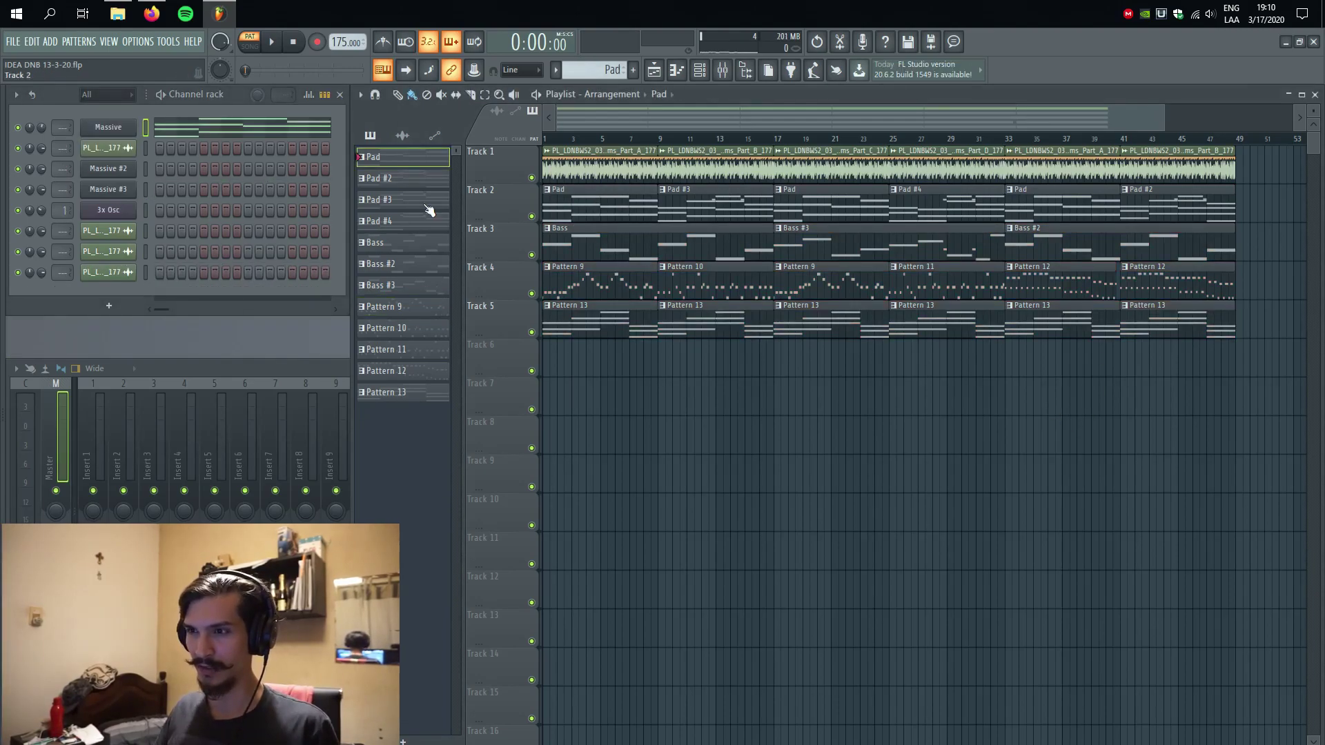
{"action": "right_click", "coordinate": [138, 135]}
{"action": "key", "text": "F2"}
{"action": "type", "text": "Pad"}
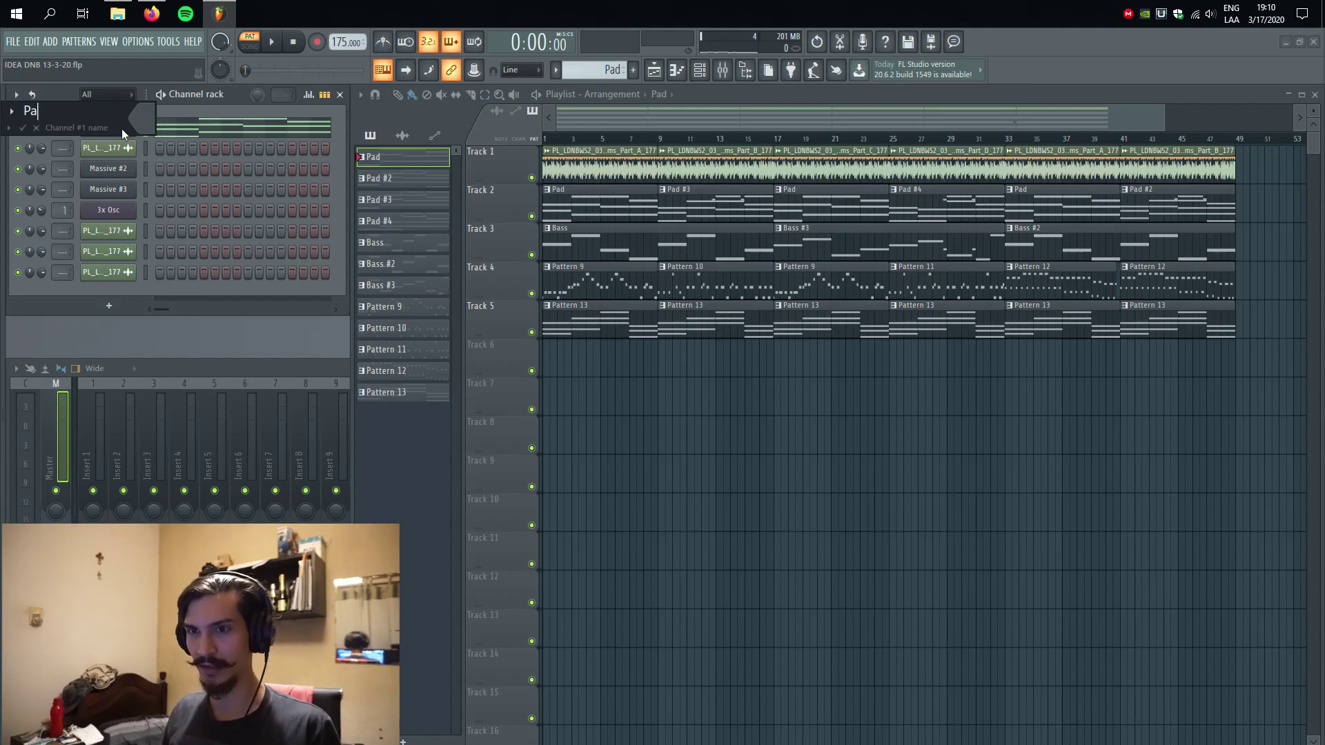
{"action": "left_click", "coordinate": [139, 128]}
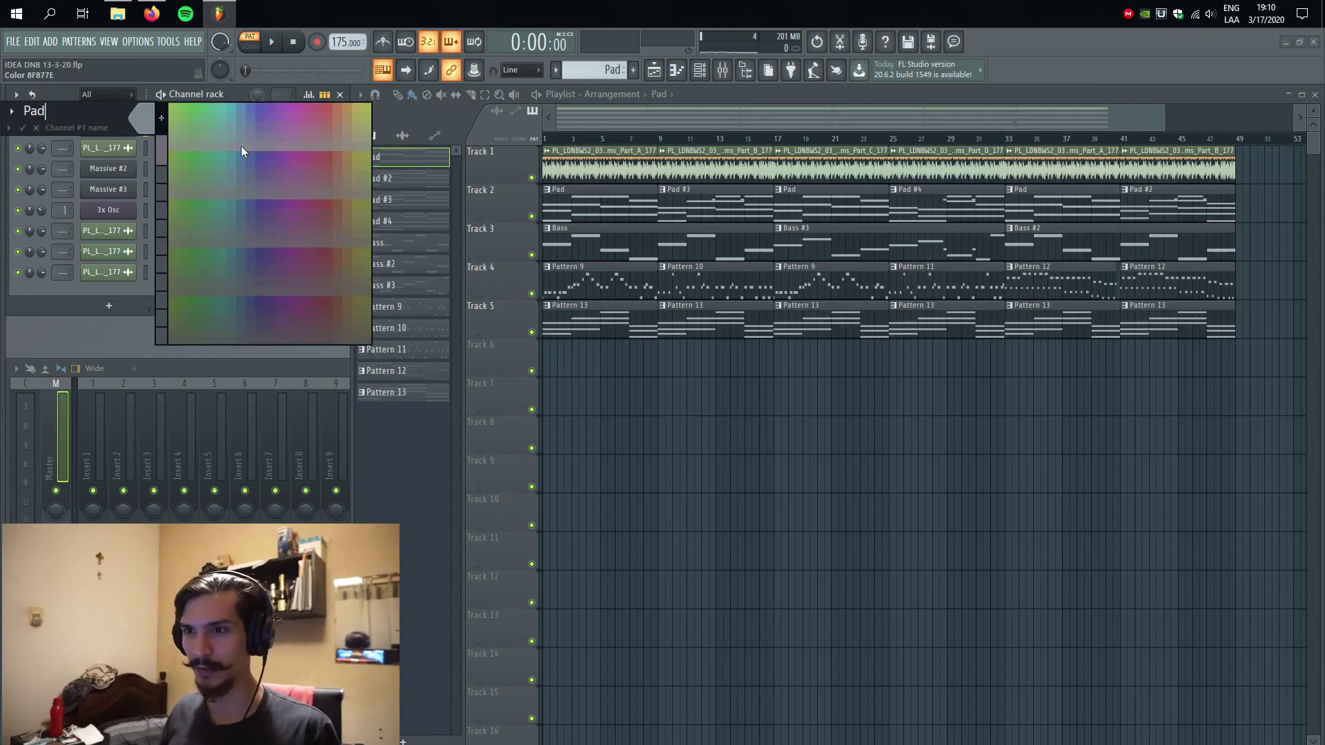
{"action": "left_click", "coordinate": [328, 110]}
{"action": "key", "text": "Return"}
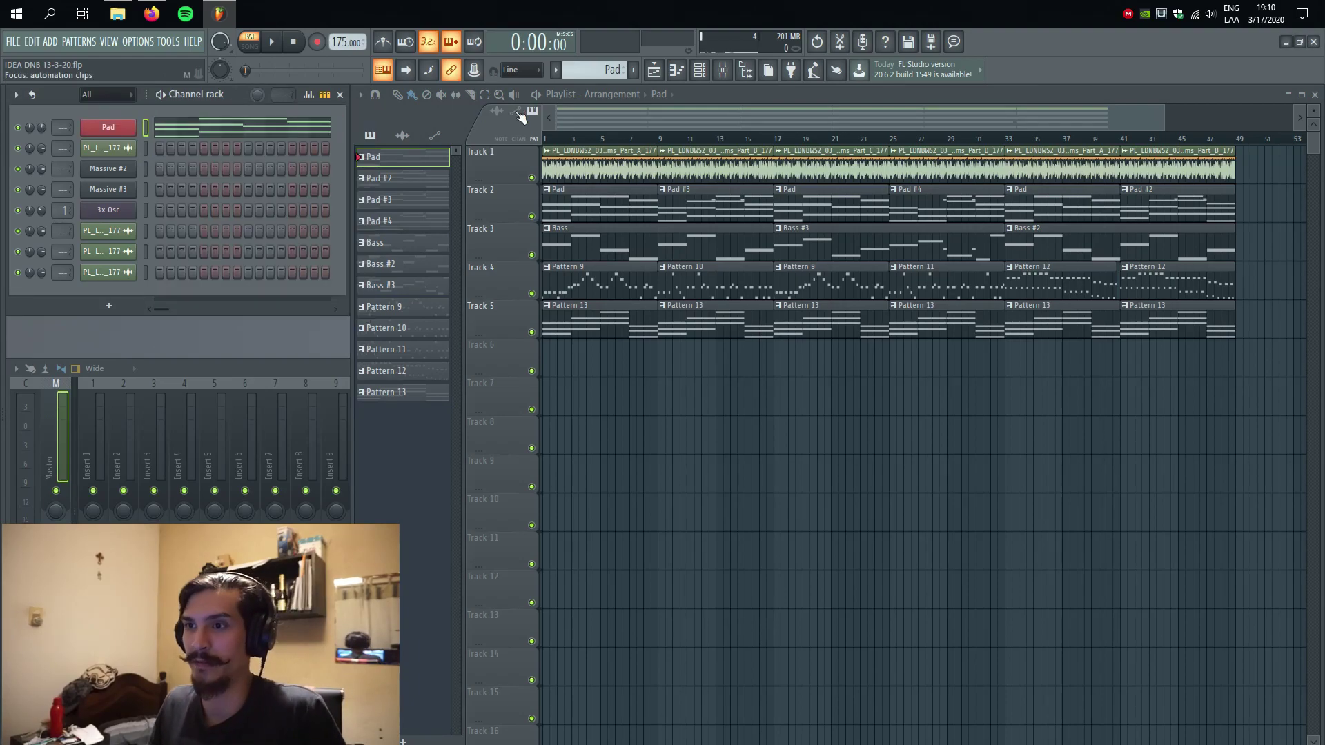
- Name playlist Track 2 Pad in red and Track 3 Bass in blue
{"action": "left_click_drag", "start_coordinate": [424, 160], "coordinate": [501, 200]}
{"action": "left_click", "coordinate": [515, 242]}
{"action": "left_click_drag", "start_coordinate": [375, 242], "coordinate": [487, 238]}
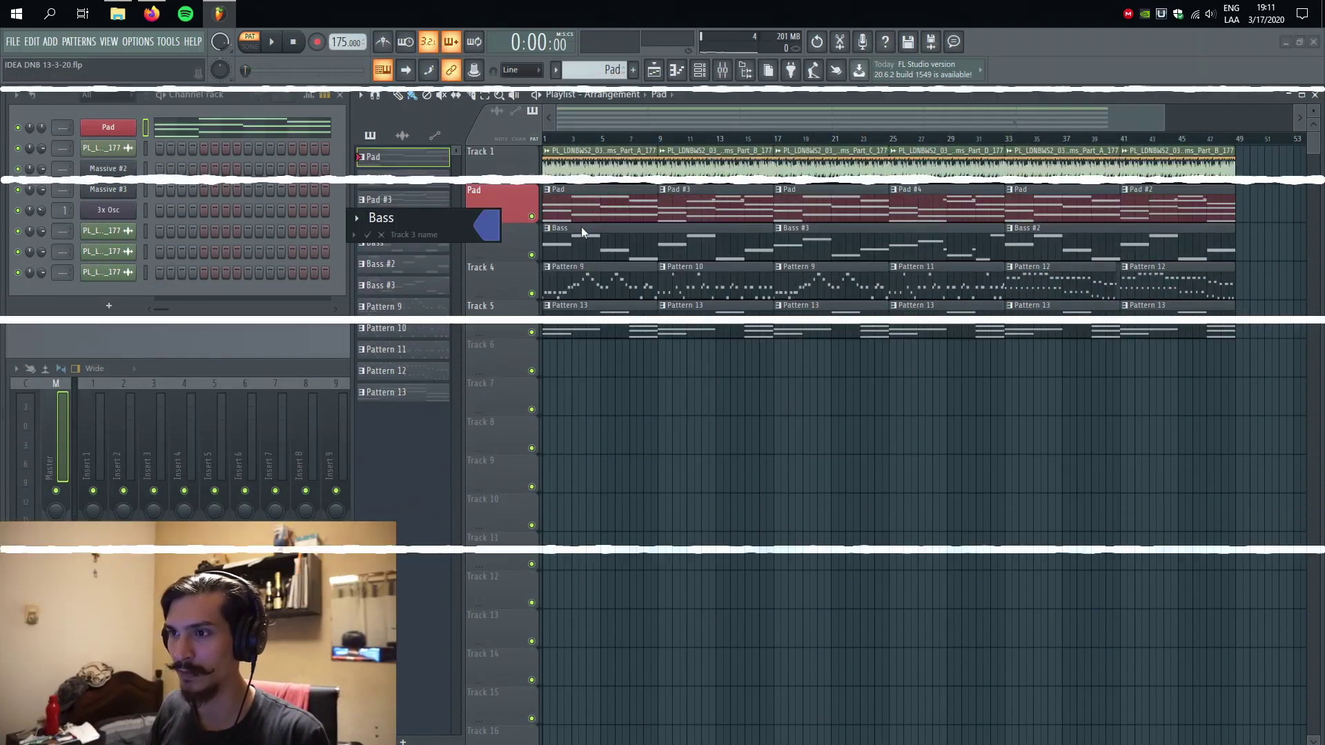
- Rename the Massive #2 channel as Bass and Pattern 9 as Main Lead
{"action": "left_click", "coordinate": [132, 169], "text": "shift"}
{"action": "type", "text": "Bass"}
{"action": "key", "text": "Return"}
{"action": "left_click", "coordinate": [414, 306]}
{"action": "key", "text": "F2"}
{"action": "type", "text": "Lead"}
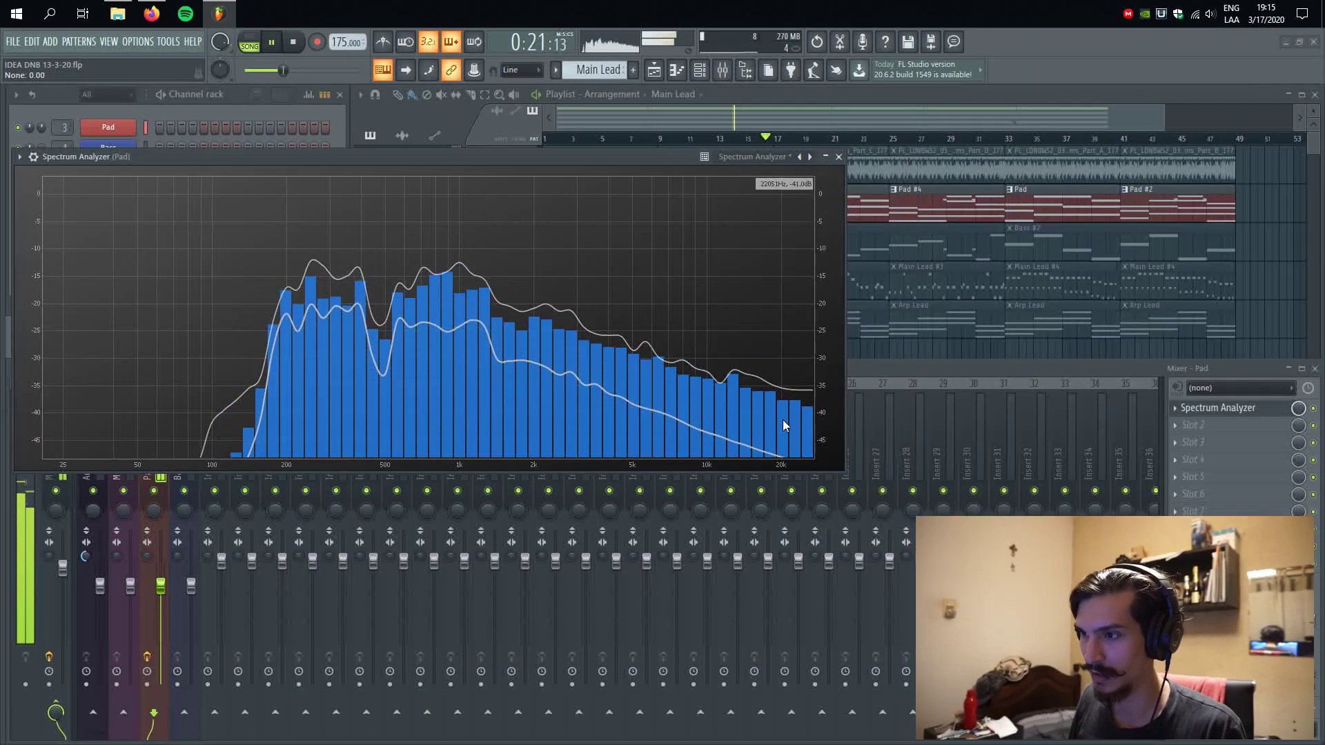
{"action": "left_click", "coordinate": [1267, 448]}
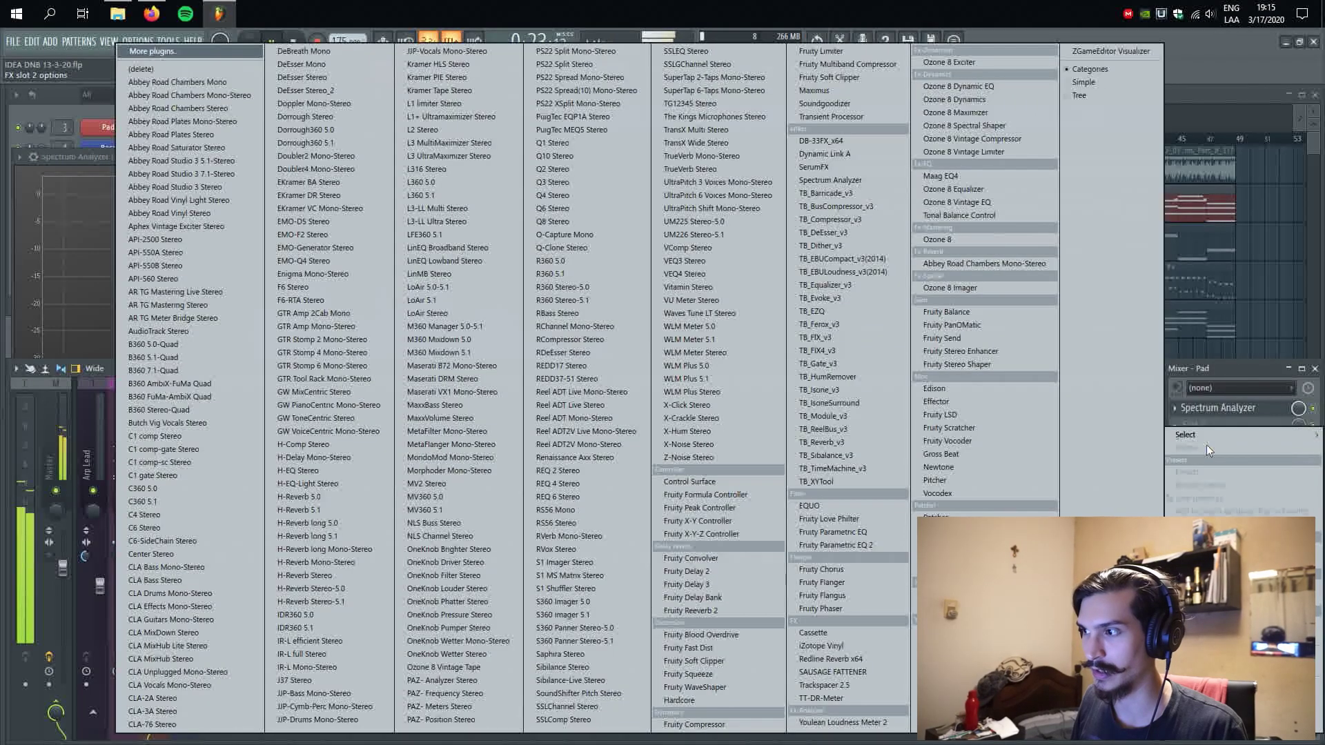
{"action": "key", "text": "a"}
{"action": "key", "text": "a"}
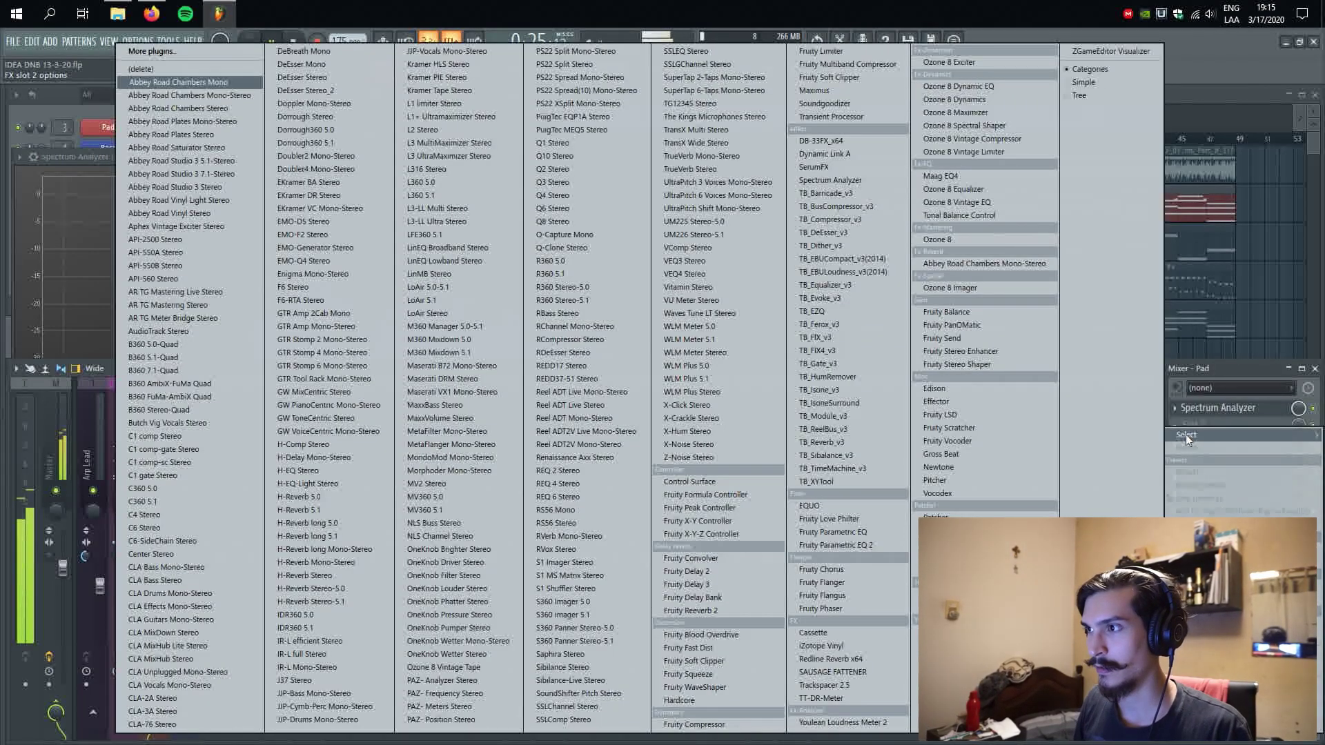
{"action": "key", "text": "Escape"}
- Load Fruity parametric EQ 2 into slot 2 of the Pad mixer track, enlarge its window, and place it below the Spectrum Analyzer
{"action": "key", "text": "F8"}
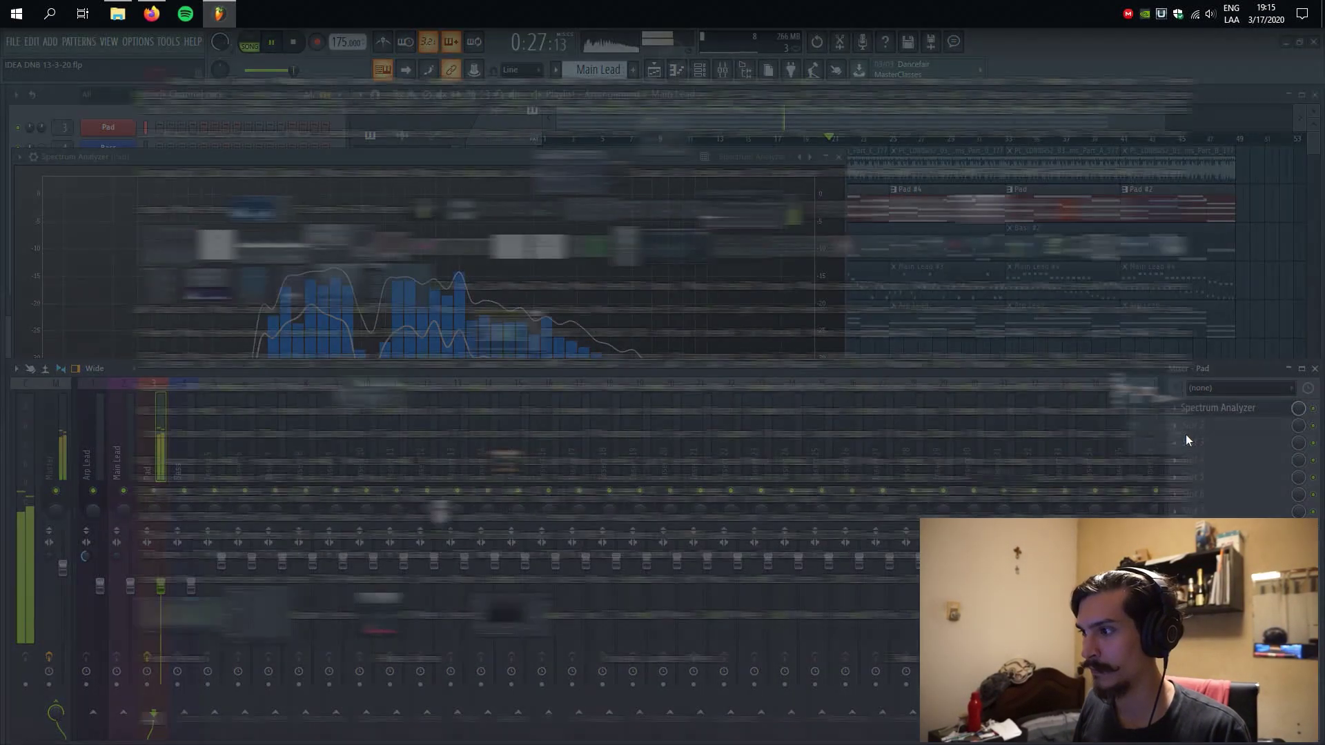
{"action": "type", "text": "para"}
{"action": "left_click_drag", "start_coordinate": [621, 254], "coordinate": [1234, 420]}
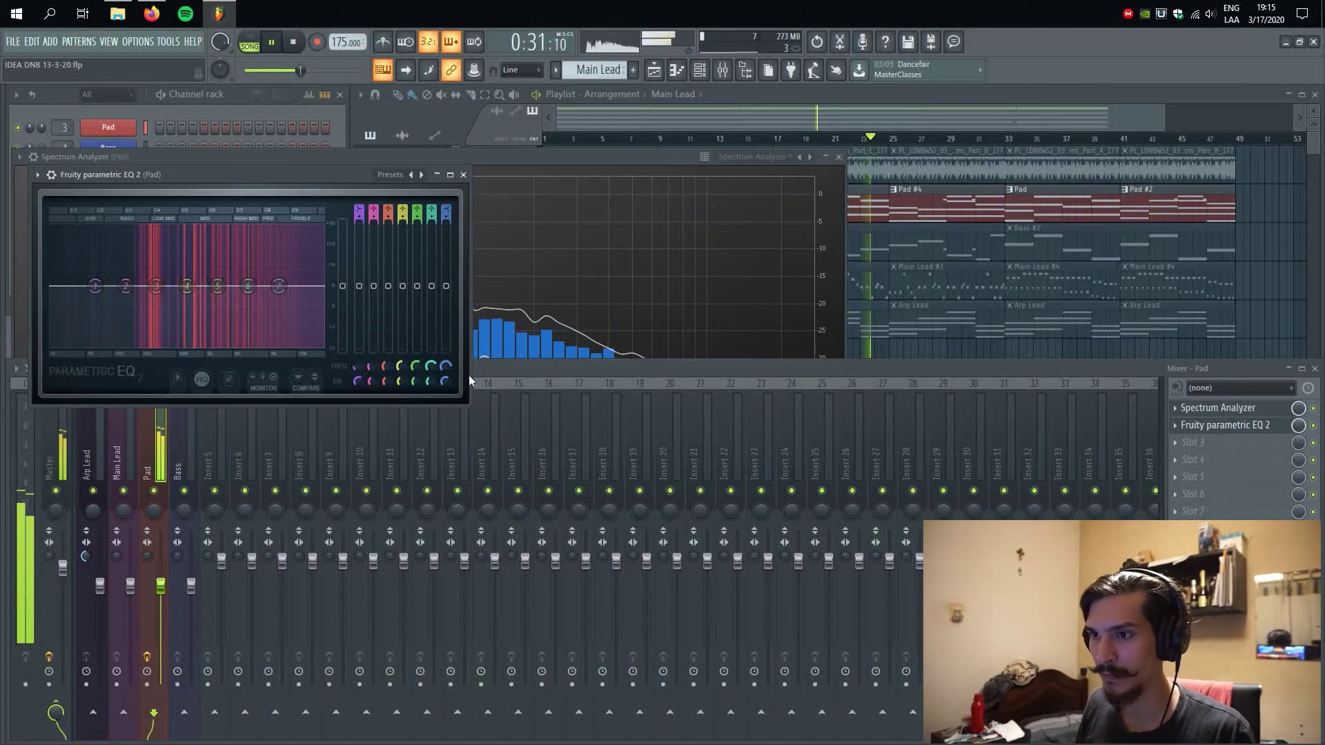
{"action": "left_click_drag", "start_coordinate": [468, 403], "coordinate": [859, 535]}
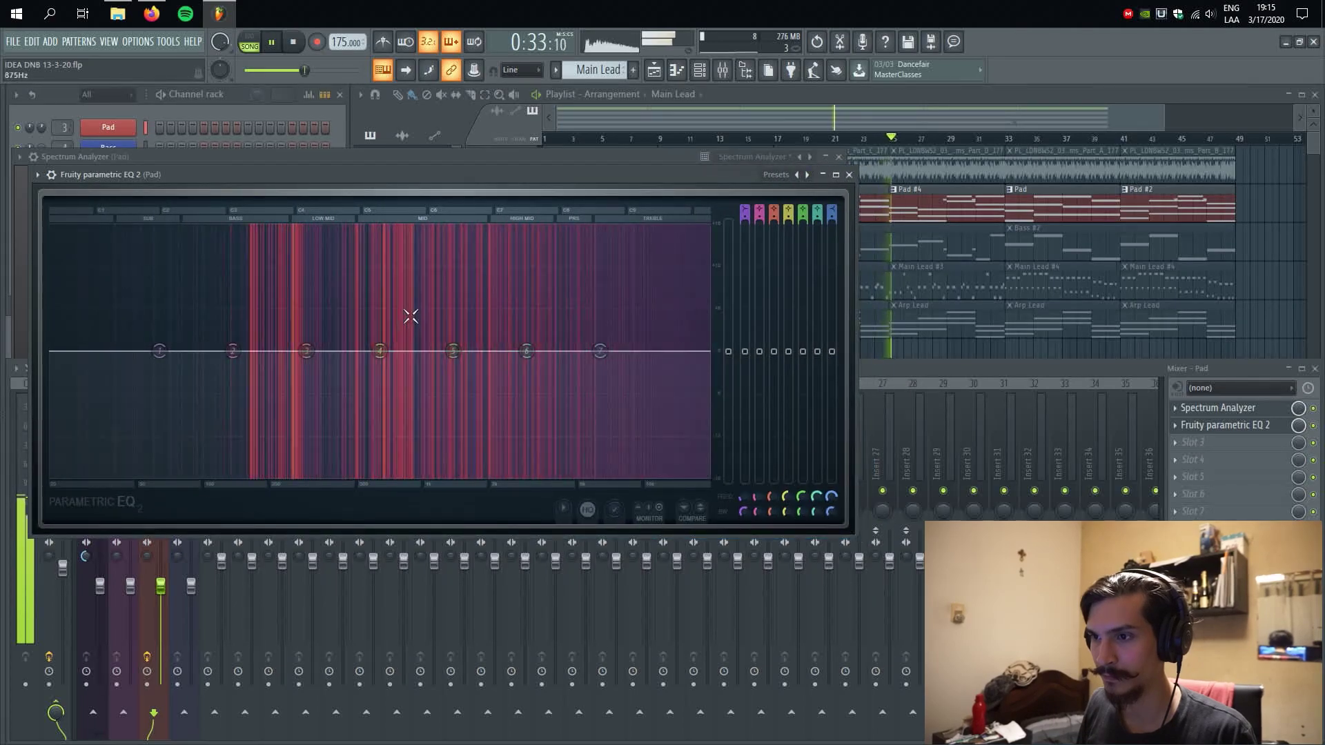
{"action": "left_click_drag", "start_coordinate": [444, 177], "coordinate": [450, 385]}
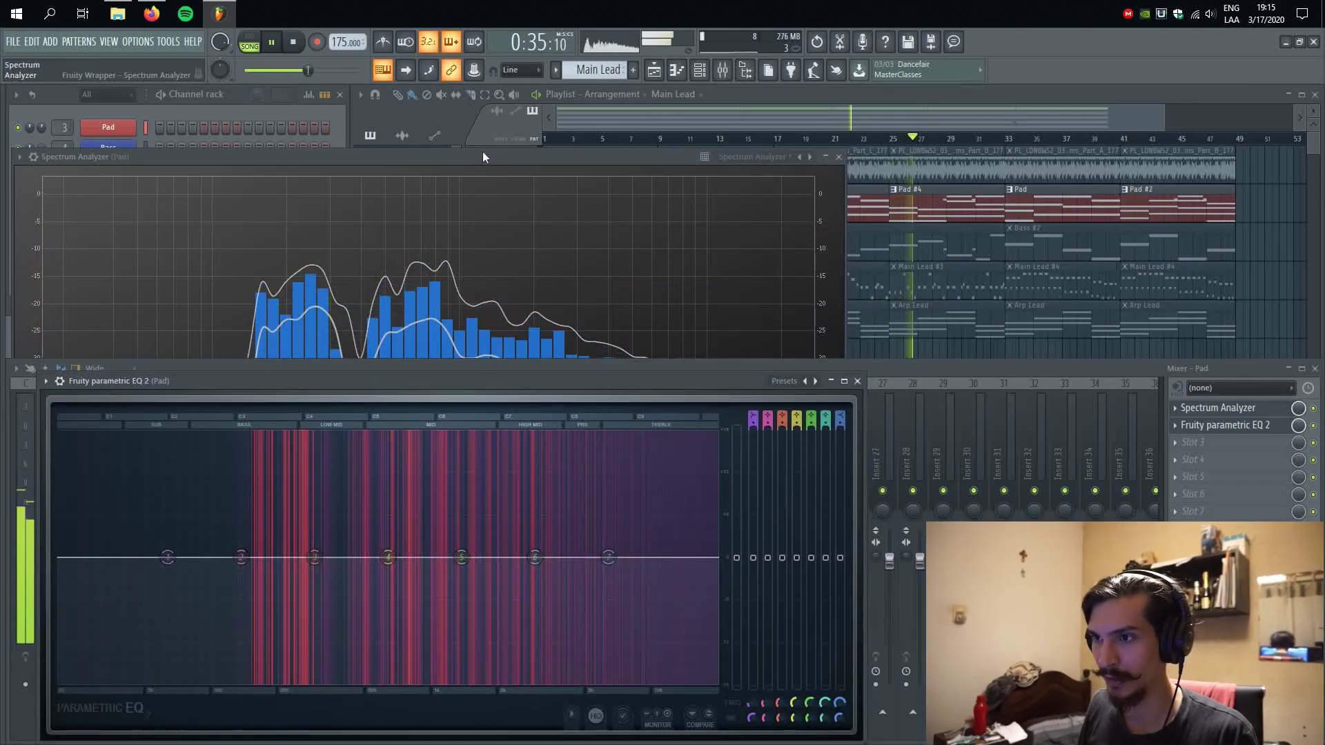
- Check the Pad's spectrum and pull the EQ's low-shelf Band 1 down to -18 dB at about 87 Hz
{"action": "left_click", "coordinate": [490, 167]}
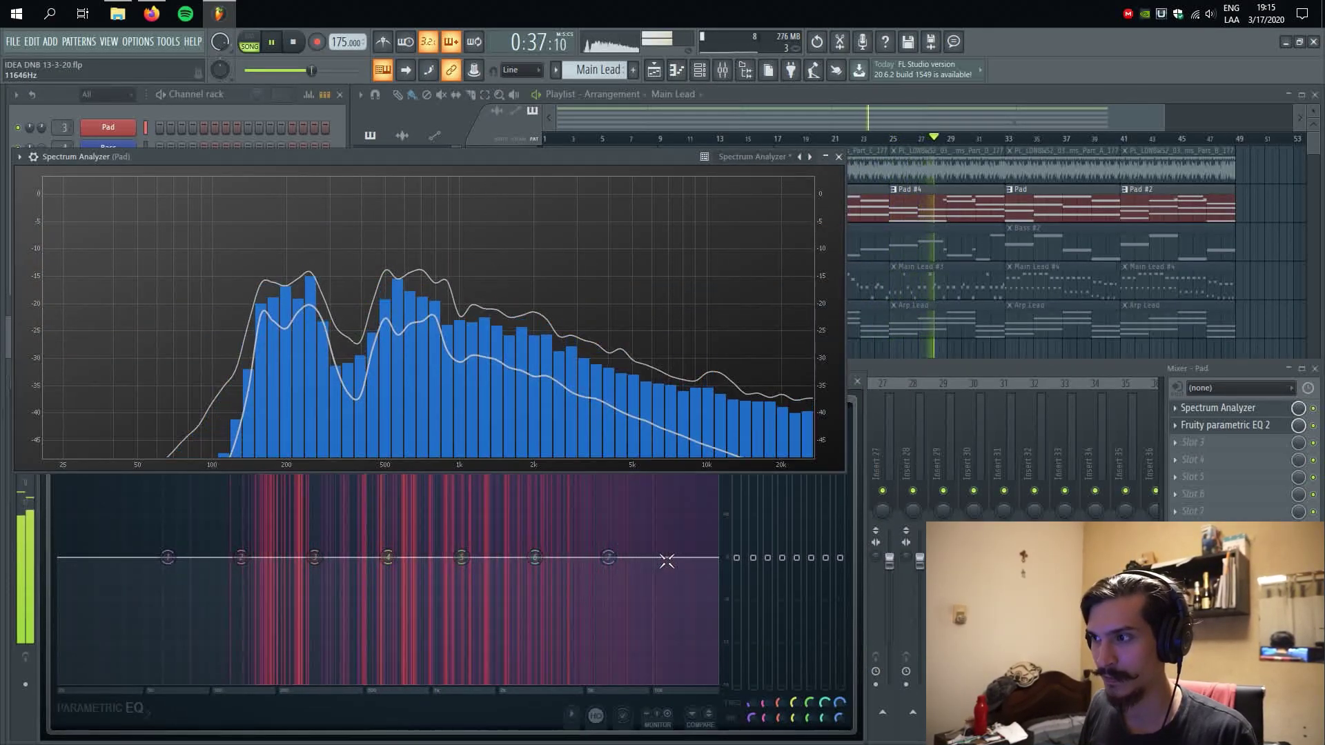
{"action": "left_click_drag", "start_coordinate": [168, 557], "coordinate": [198, 680]}
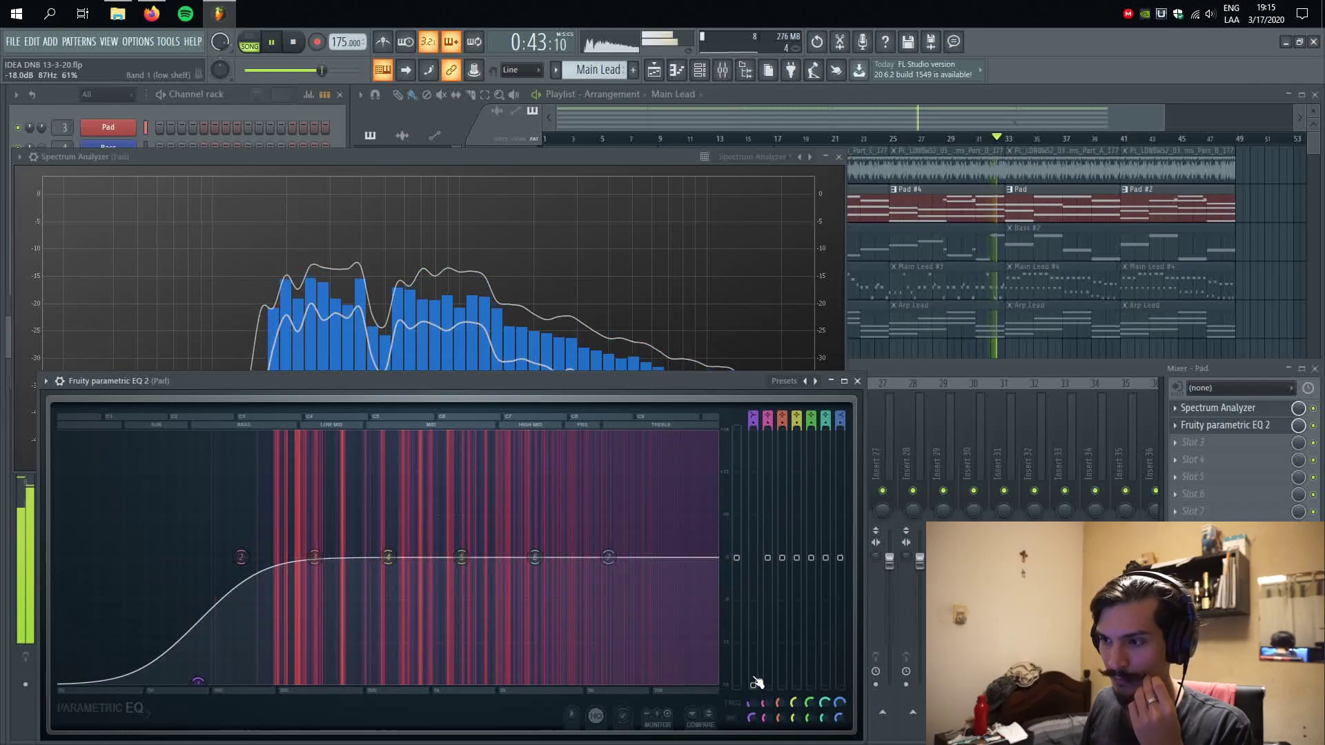
- Undo the Pad EQ's low-shelf cut and lower its high-shelf Band 7 very slightly at about 5345 Hz
{"action": "key", "text": "ctrl+z"}
{"action": "mouse_move", "coordinate": [607, 557]}
{"action": "left_mouse_down"}
{"action": "mouse_move", "coordinate": [606, 681]}
{"action": "mouse_move", "coordinate": [582, 582]}
{"action": "mouse_move", "coordinate": [410, 650]}
{"action": "mouse_move", "coordinate": [409, 673]}
{"action": "mouse_move", "coordinate": [593, 683]}
{"action": "mouse_move", "coordinate": [600, 560]}
{"action": "left_mouse_up"}
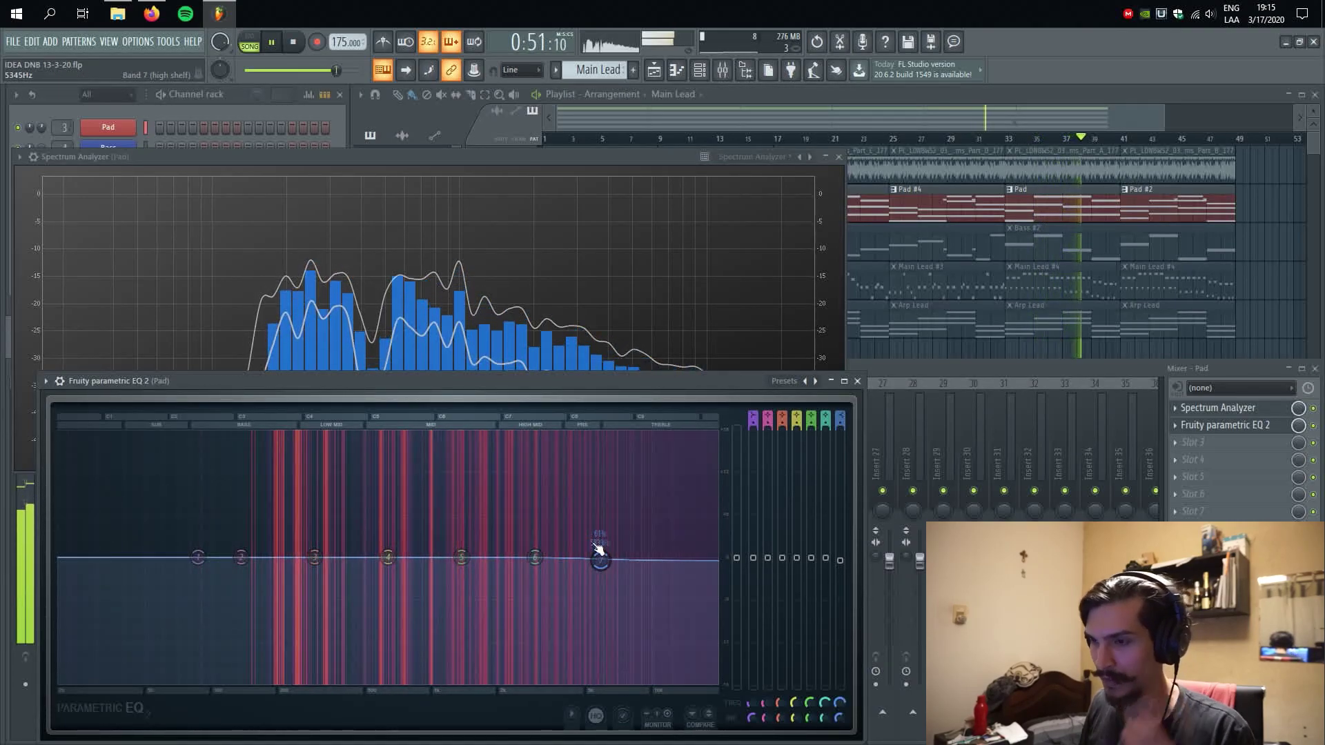
{"action": "left_click", "coordinate": [839, 158]}
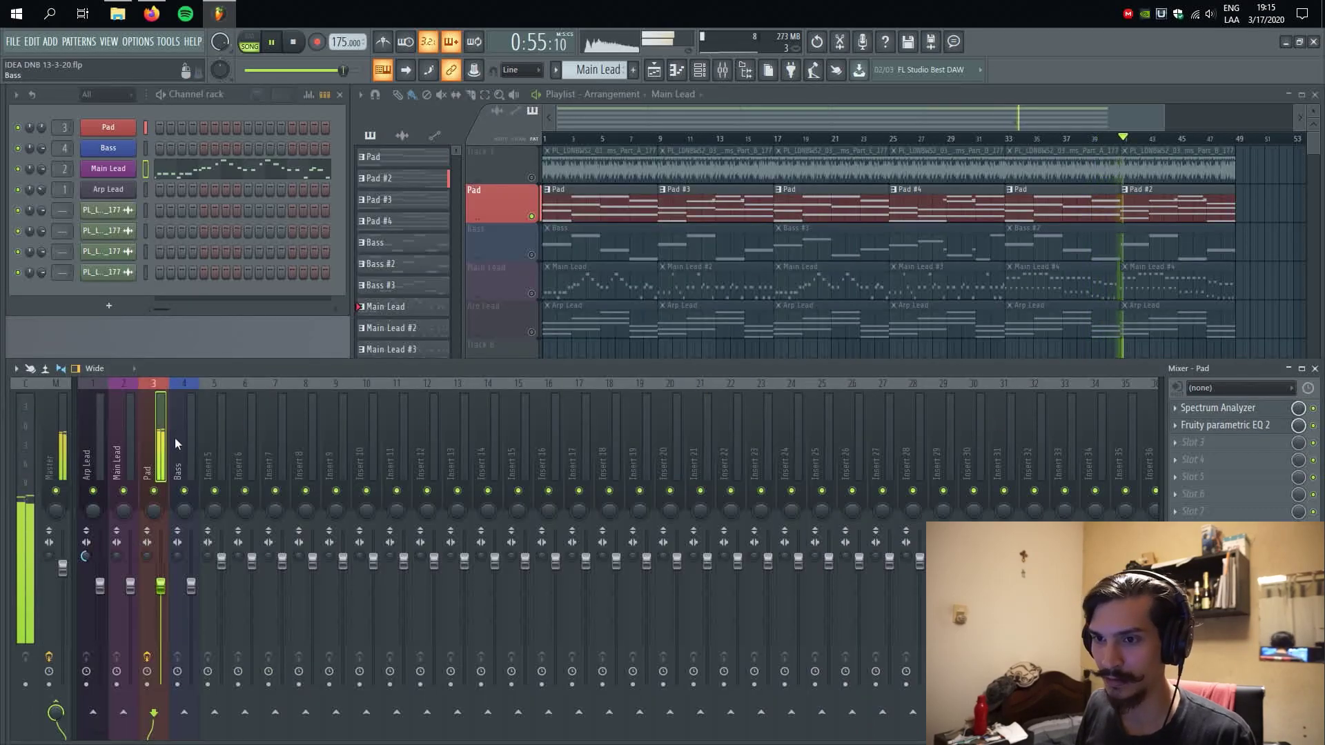
- Unmute the Main Lead playlist track and load Fruity parametric EQ 2, with an enlarged window, into slot 1 of its mixer track
{"action": "left_click", "coordinate": [127, 456]}
{"action": "left_click", "coordinate": [532, 293]}
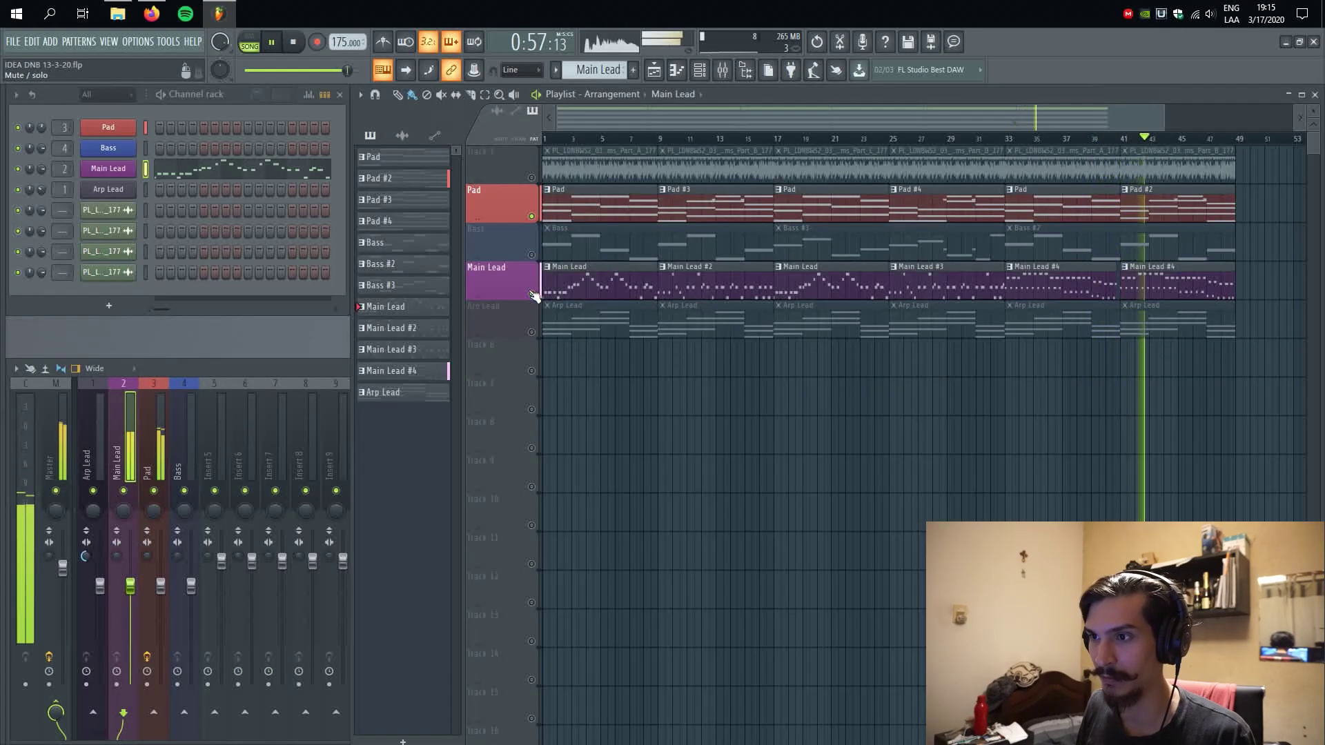
{"action": "left_click", "coordinate": [283, 368]}
{"action": "left_click", "coordinate": [1222, 408]}
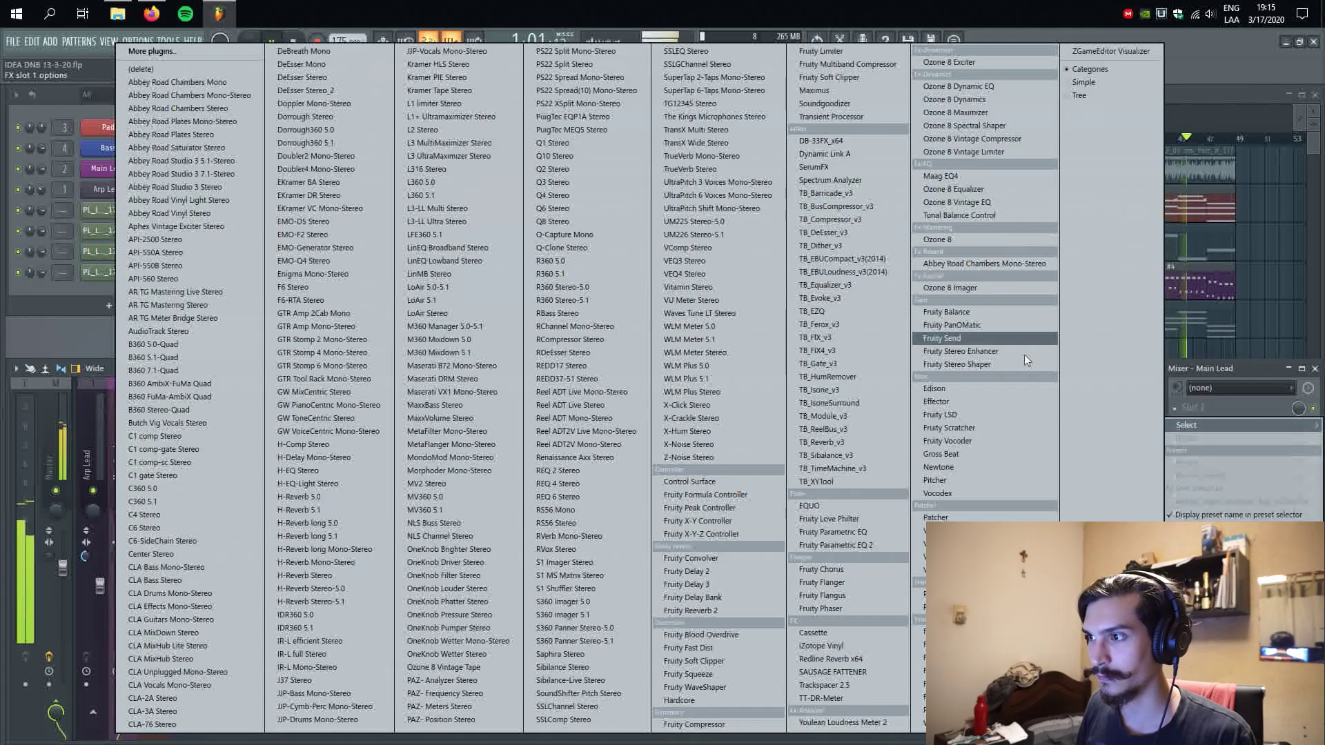
{"action": "key", "text": "Escape"}
{"action": "key", "text": "F8"}
{"action": "type", "text": "para"}
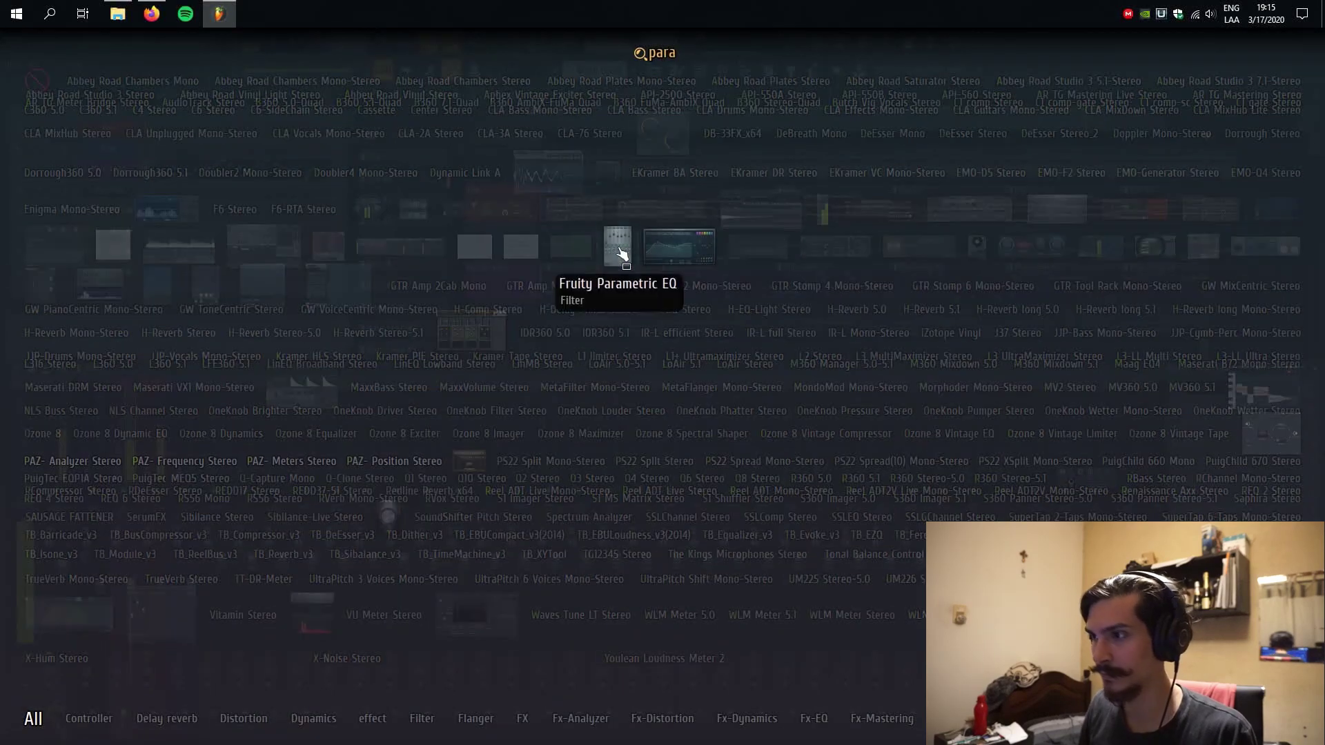
{"action": "left_click_drag", "start_coordinate": [621, 256], "coordinate": [1201, 408]}
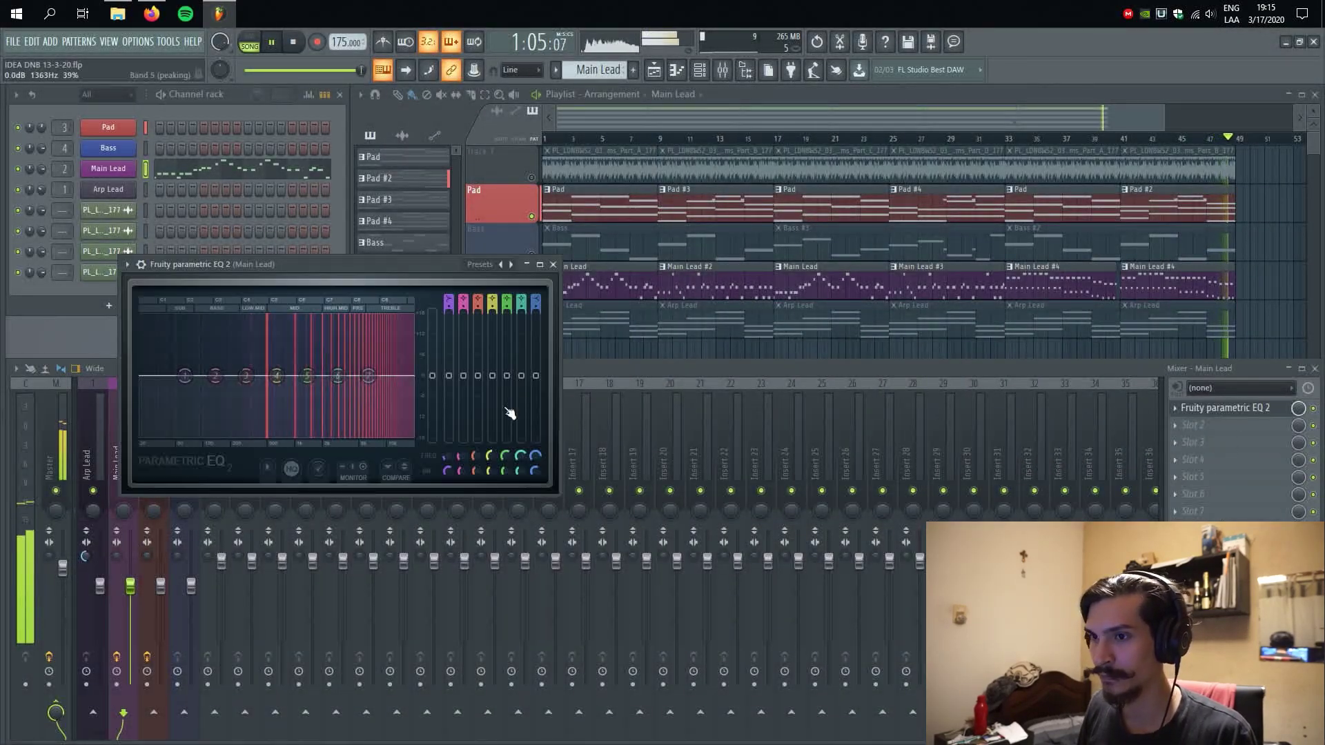
{"action": "left_click_drag", "start_coordinate": [552, 476], "coordinate": [1098, 728]}
{"action": "left_click_drag", "start_coordinate": [685, 276], "coordinate": [697, 329]}
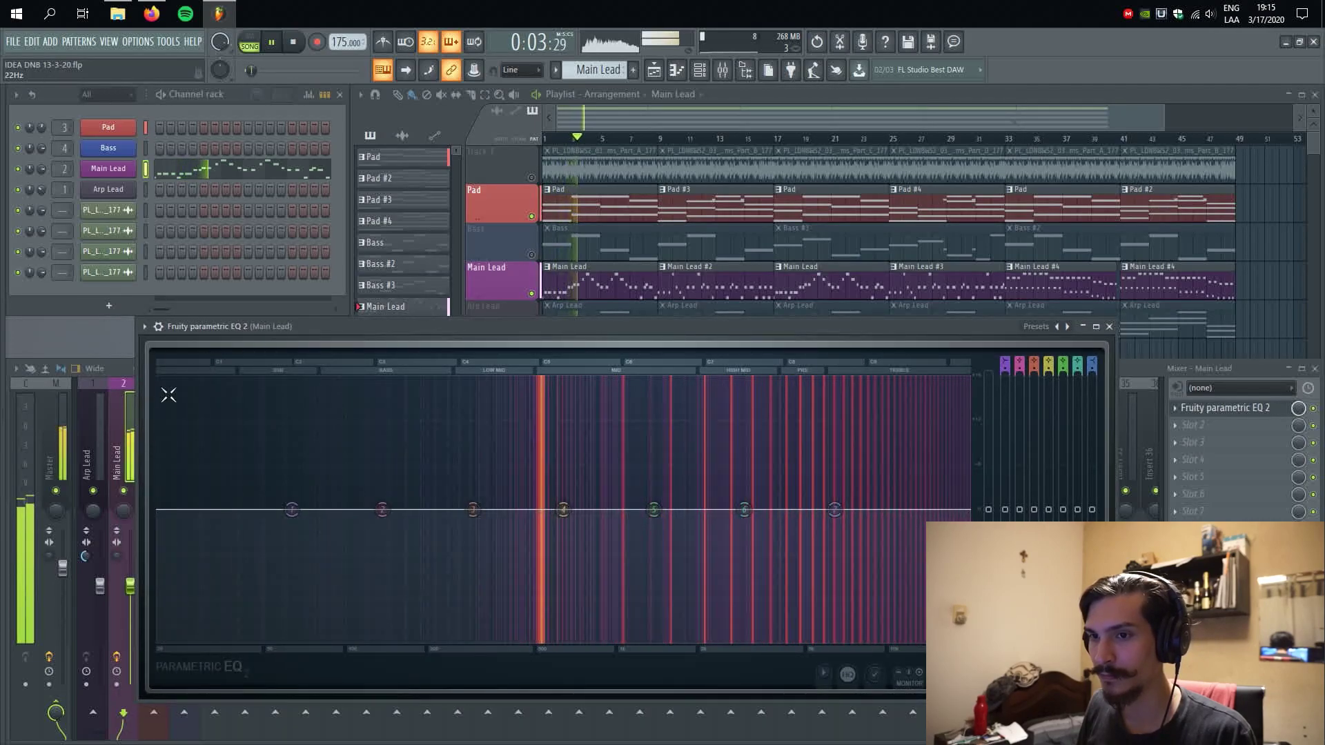
- Reopen the Pad's Fruity parametric EQ 2, widen it to match the Main Lead EQ, and stack the two windows with the Pad above
{"action": "left_click", "coordinate": [117, 370]}
{"action": "left_click", "coordinate": [110, 429]}
{"action": "left_click", "coordinate": [161, 434]}
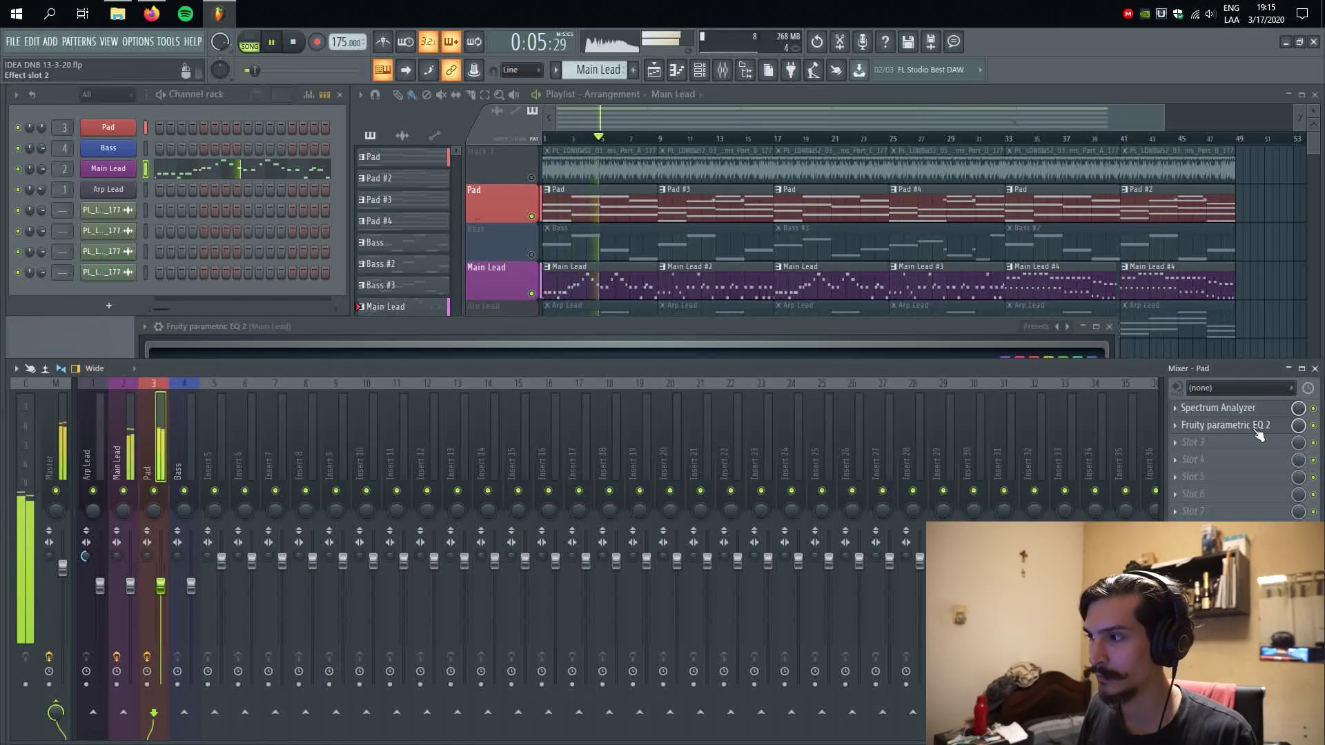
{"action": "left_click", "coordinate": [1235, 426]}
{"action": "left_click_drag", "start_coordinate": [574, 374], "coordinate": [692, 120]}
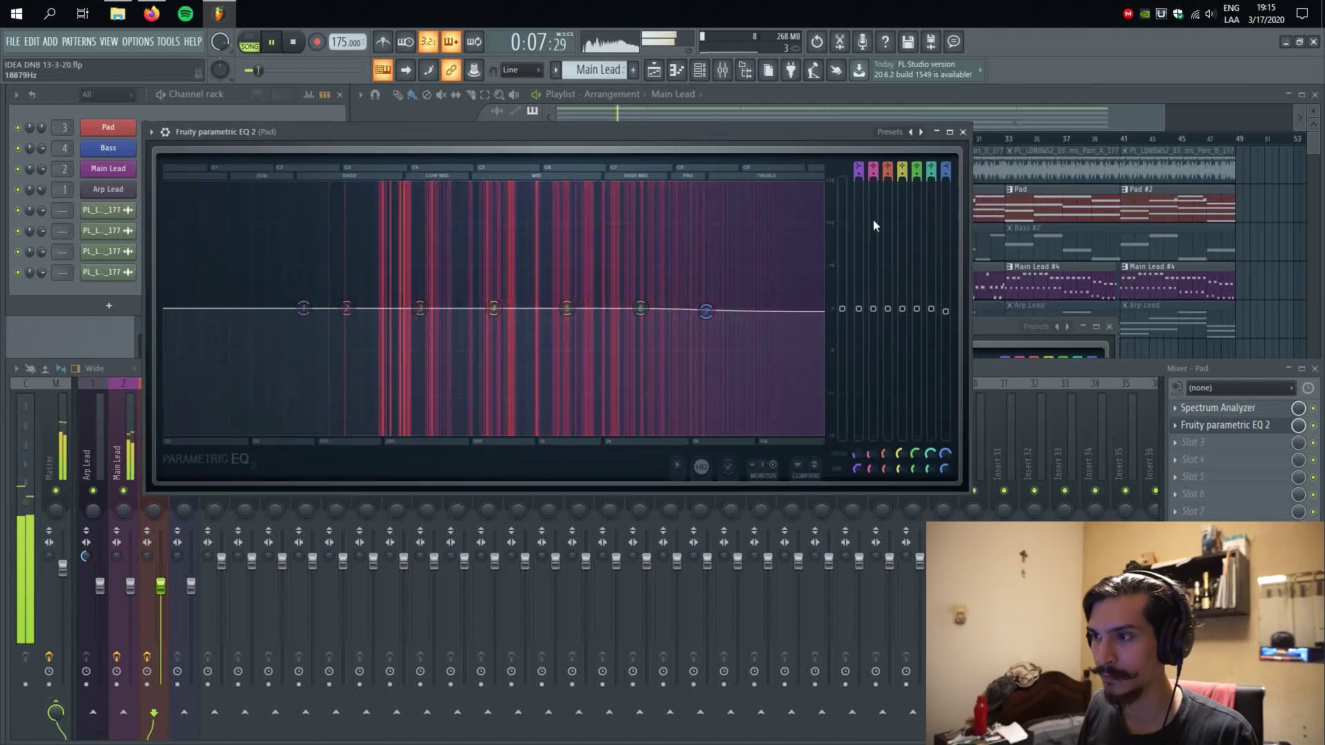
{"action": "left_click", "coordinate": [996, 323]}
{"action": "left_click_drag", "start_coordinate": [967, 255], "coordinate": [1118, 262]}
{"action": "left_click", "coordinate": [619, 509]}
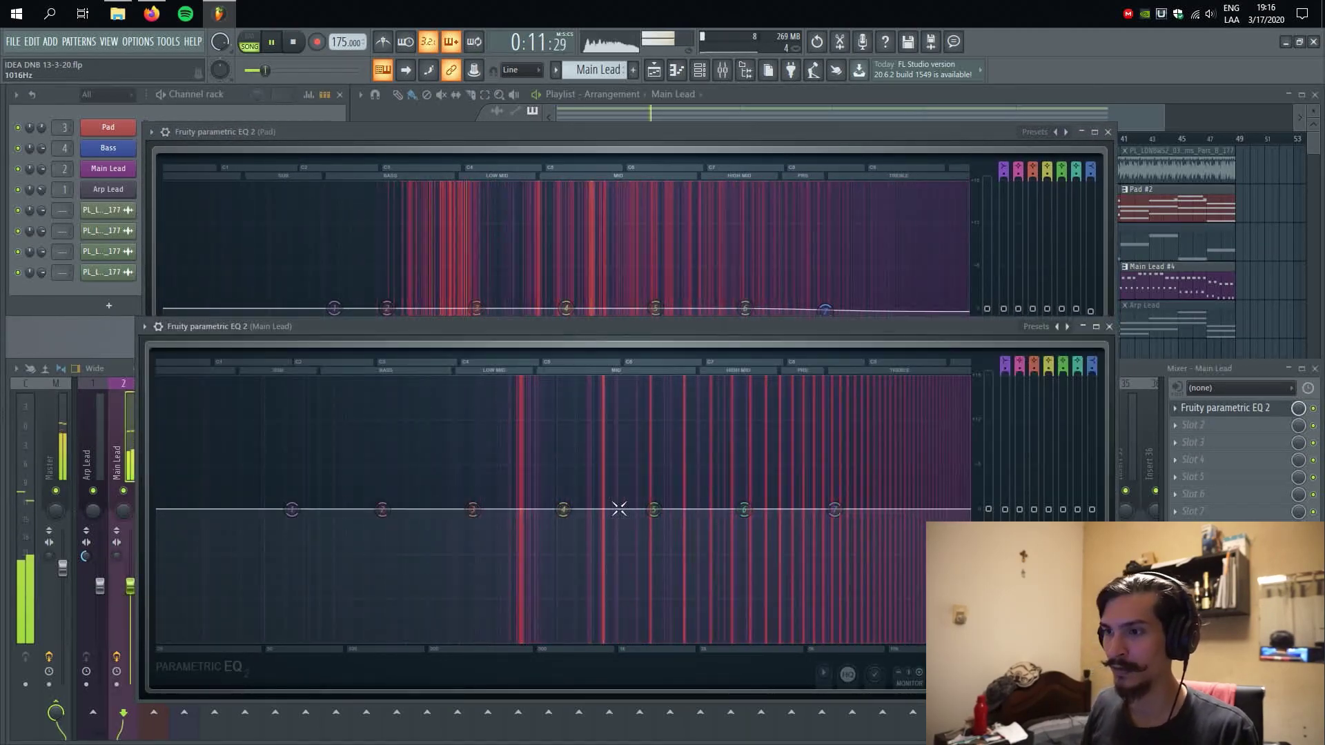
{"action": "left_click_drag", "start_coordinate": [676, 325], "coordinate": [676, 346]}
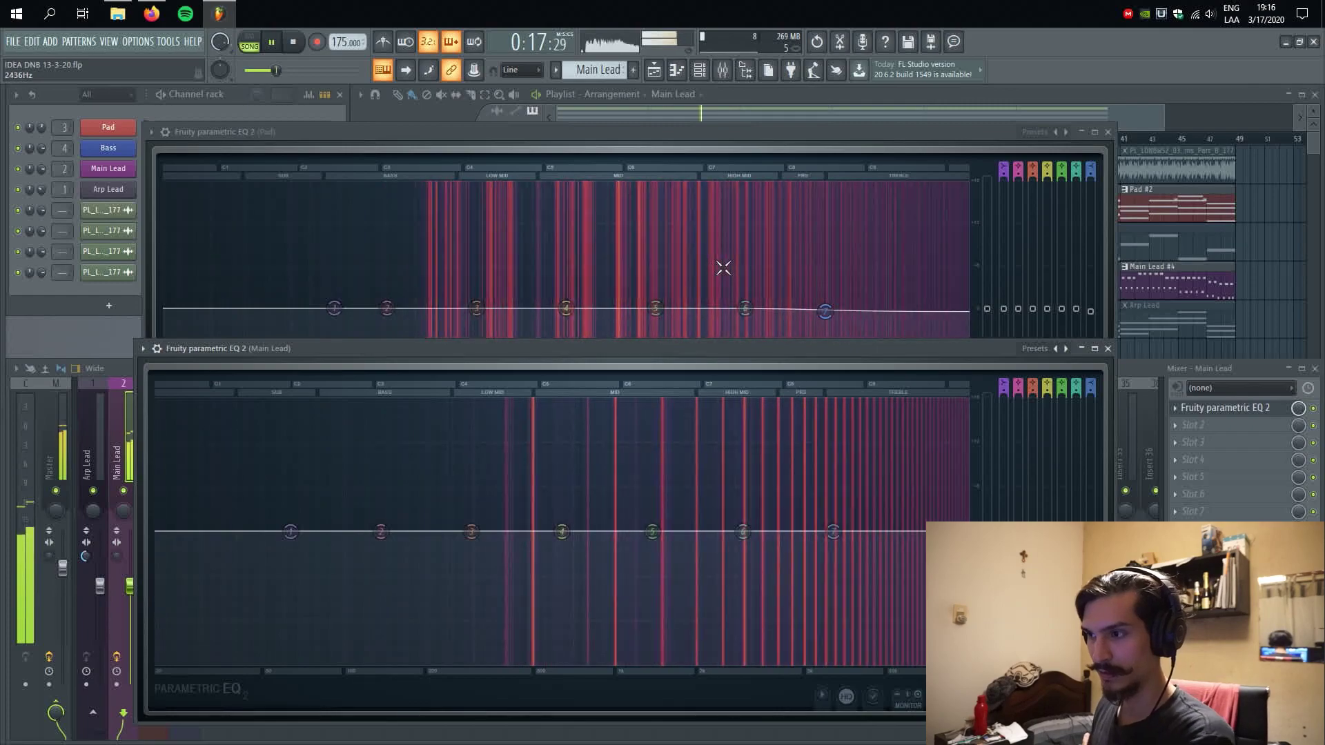
- Cut the Pad EQ's highs with high-shelf Band 7 and give the Main Lead EQ's Band 6 a slight boost
{"action": "left_click", "coordinate": [825, 310]}
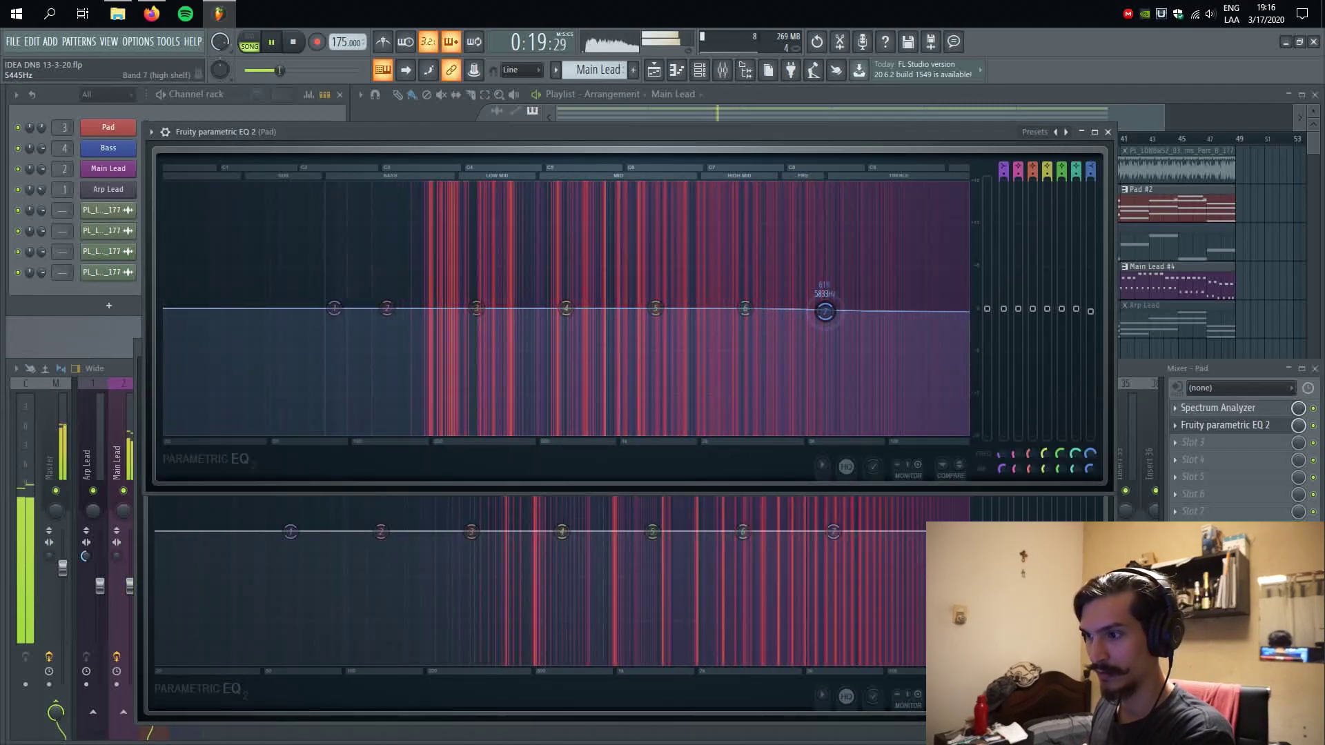
{"action": "left_click_drag", "start_coordinate": [825, 310], "coordinate": [815, 354]}
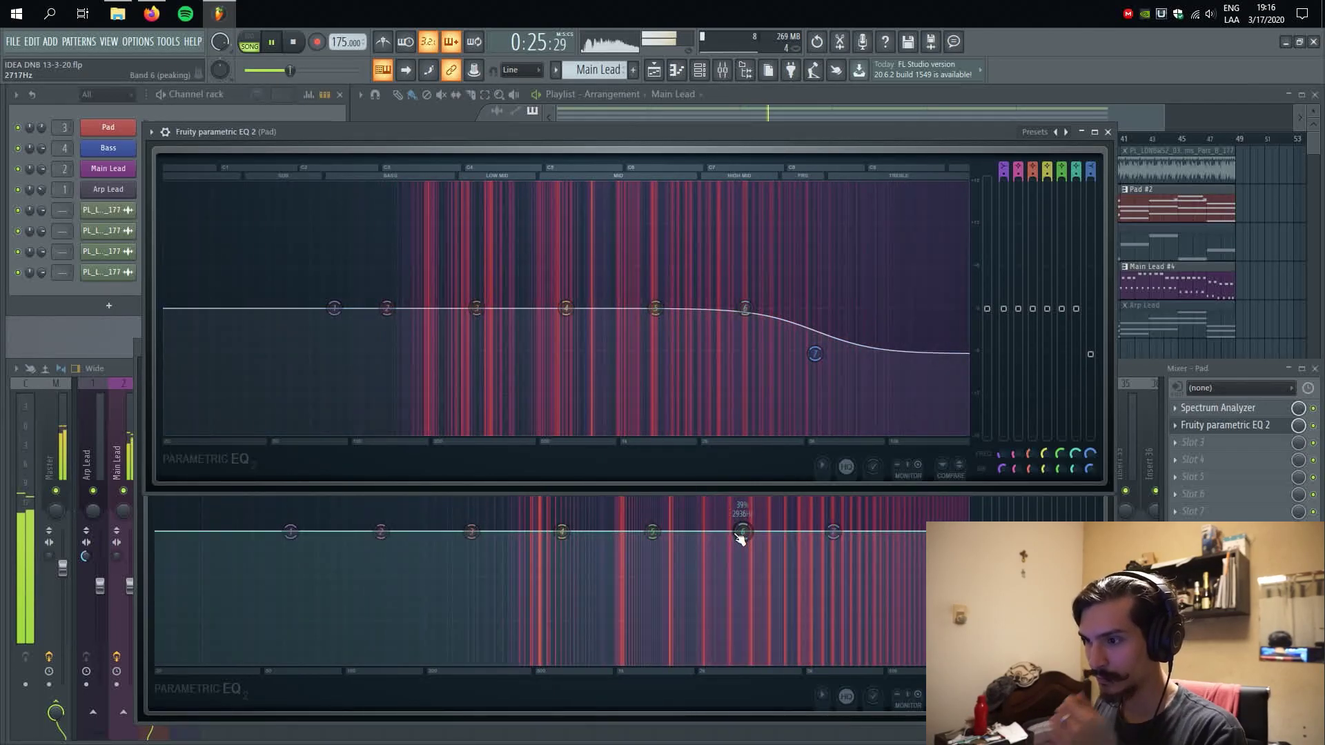
{"action": "left_click_drag", "start_coordinate": [742, 532], "coordinate": [770, 519]}
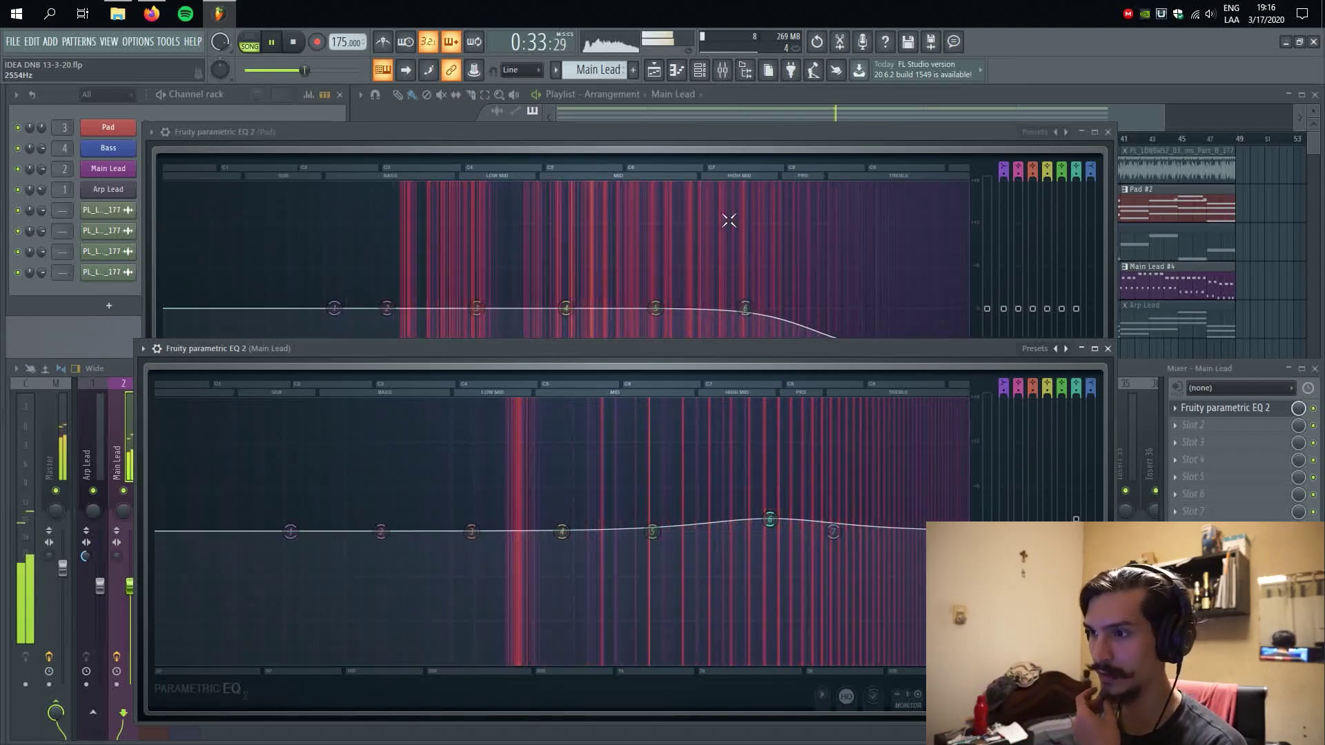
- Cut Band 4 moderately on the Main Lead EQ and boost Band 4 slightly on the Pad EQ
{"action": "left_click", "coordinate": [743, 130]}
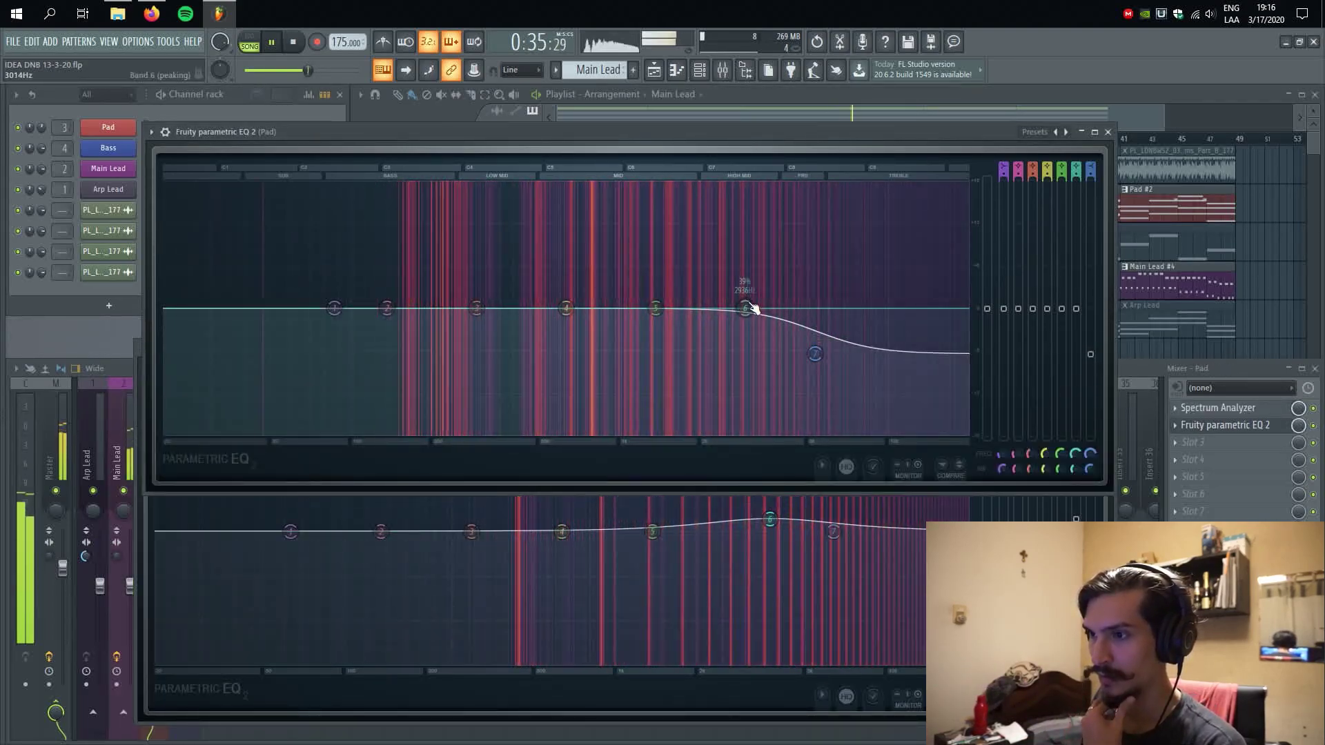
{"action": "mouse_move", "coordinate": [561, 546]}
{"action": "left_mouse_down"}
{"action": "mouse_move", "coordinate": [621, 531]}
{"action": "mouse_move", "coordinate": [563, 530]}
{"action": "mouse_move", "coordinate": [571, 559]}
{"action": "left_mouse_up"}
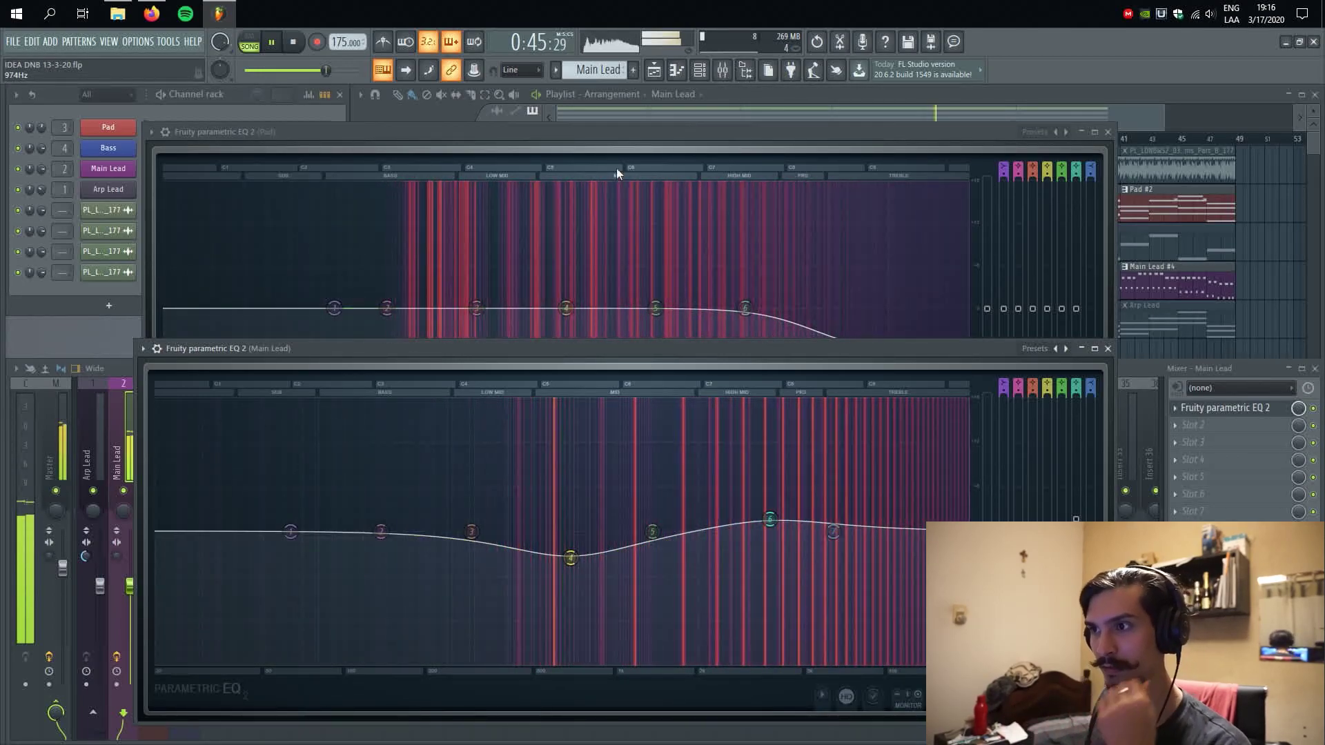
{"action": "left_click", "coordinate": [620, 139]}
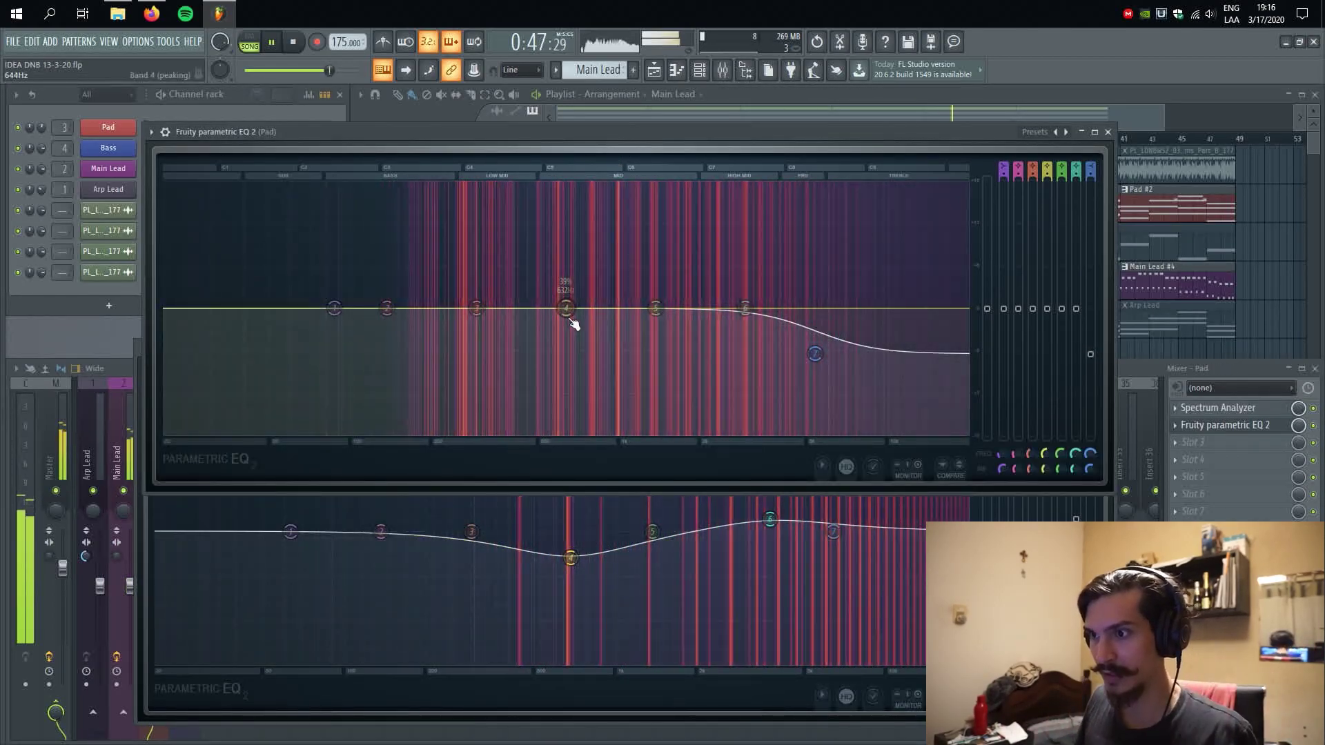
{"action": "left_click_drag", "start_coordinate": [567, 310], "coordinate": [568, 293]}
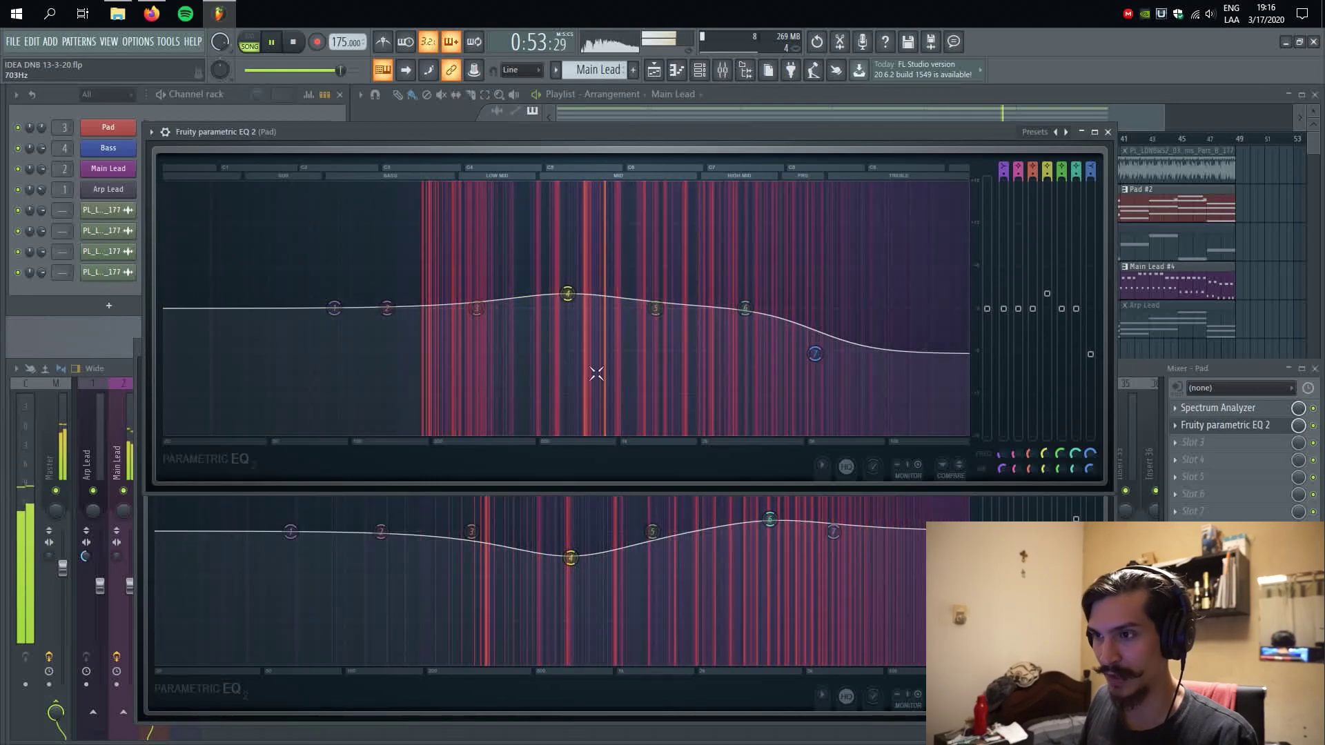
- Lower Band 6 on the Pad EQ, raise Band 6 a little more on the Main Lead EQ, and close both EQ windows
{"action": "left_click_drag", "start_coordinate": [746, 308], "coordinate": [758, 336]}
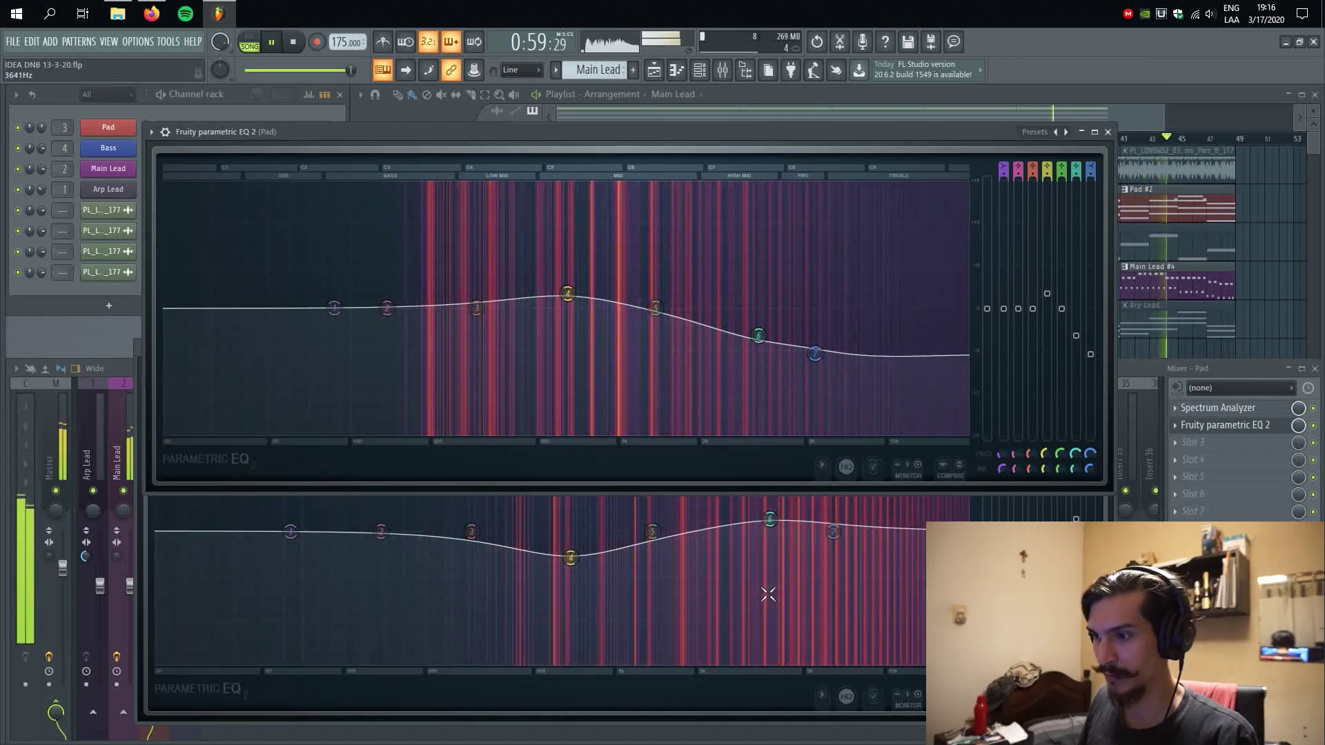
{"action": "left_click", "coordinate": [768, 594]}
{"action": "mouse_move", "coordinate": [771, 519]}
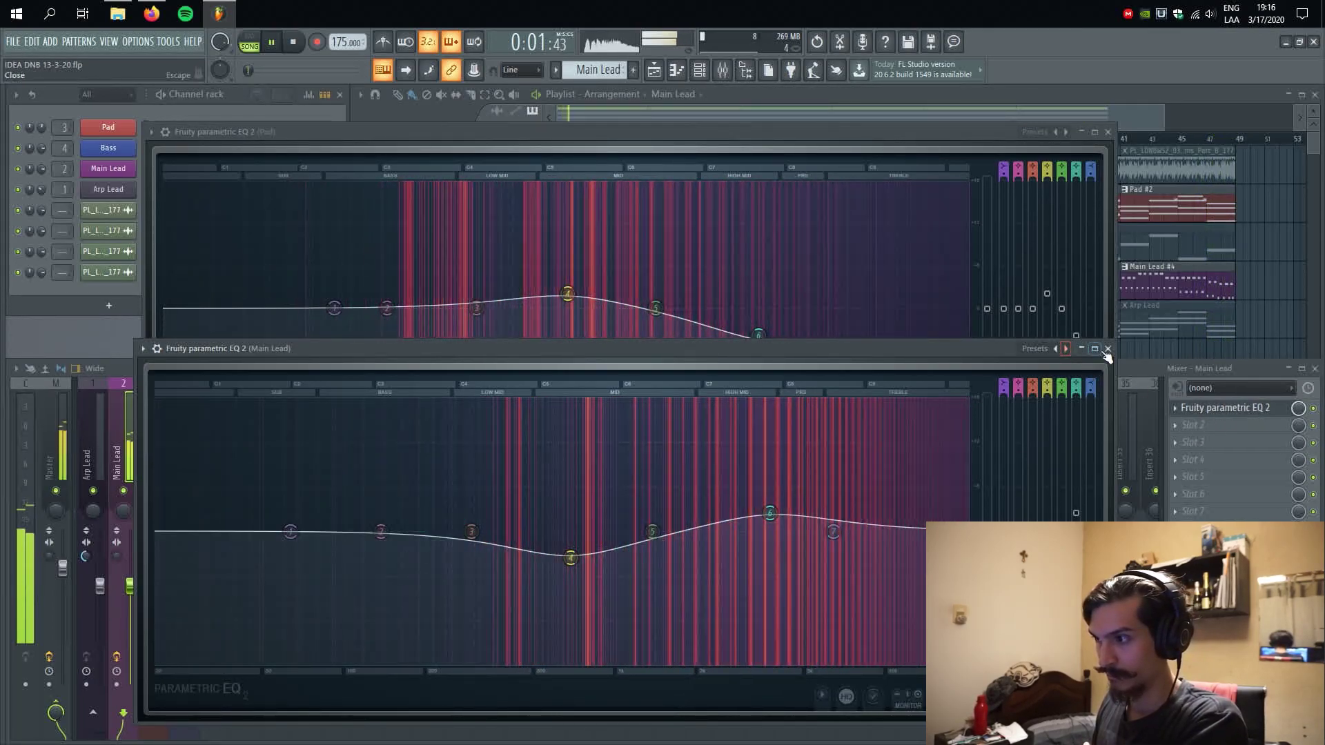
{"action": "left_click", "coordinate": [1107, 349]}
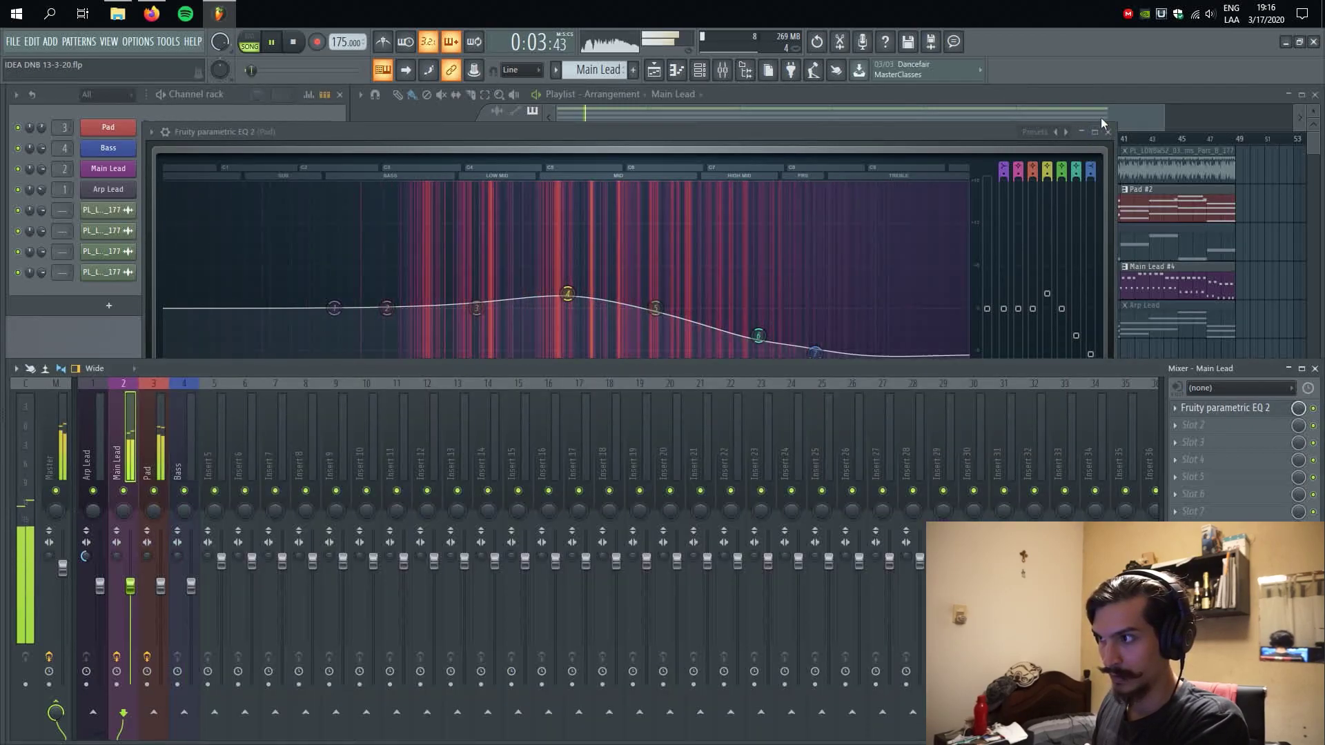
{"action": "left_click", "coordinate": [1107, 132]}
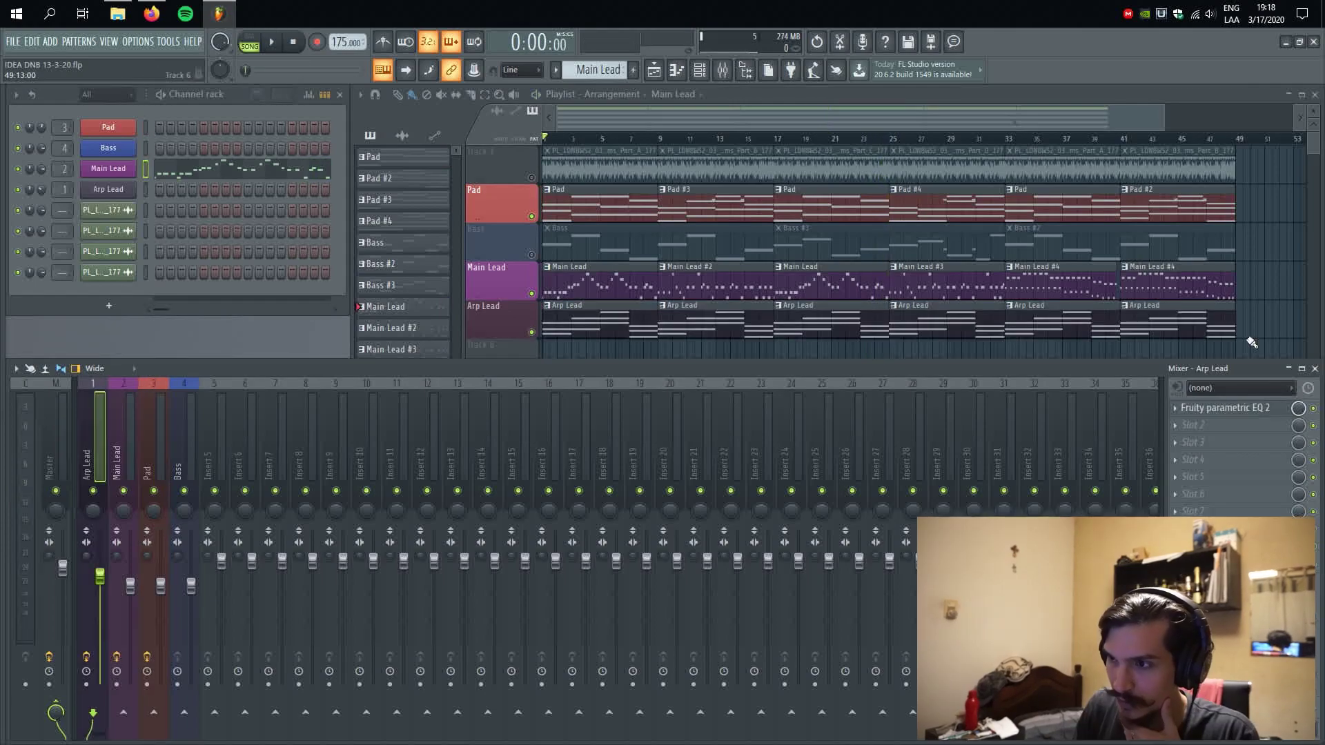
- Unmute the Bass and drum loop tracks in the playlist and play the full song with the mixer shown
{"action": "left_click", "coordinate": [532, 255]}
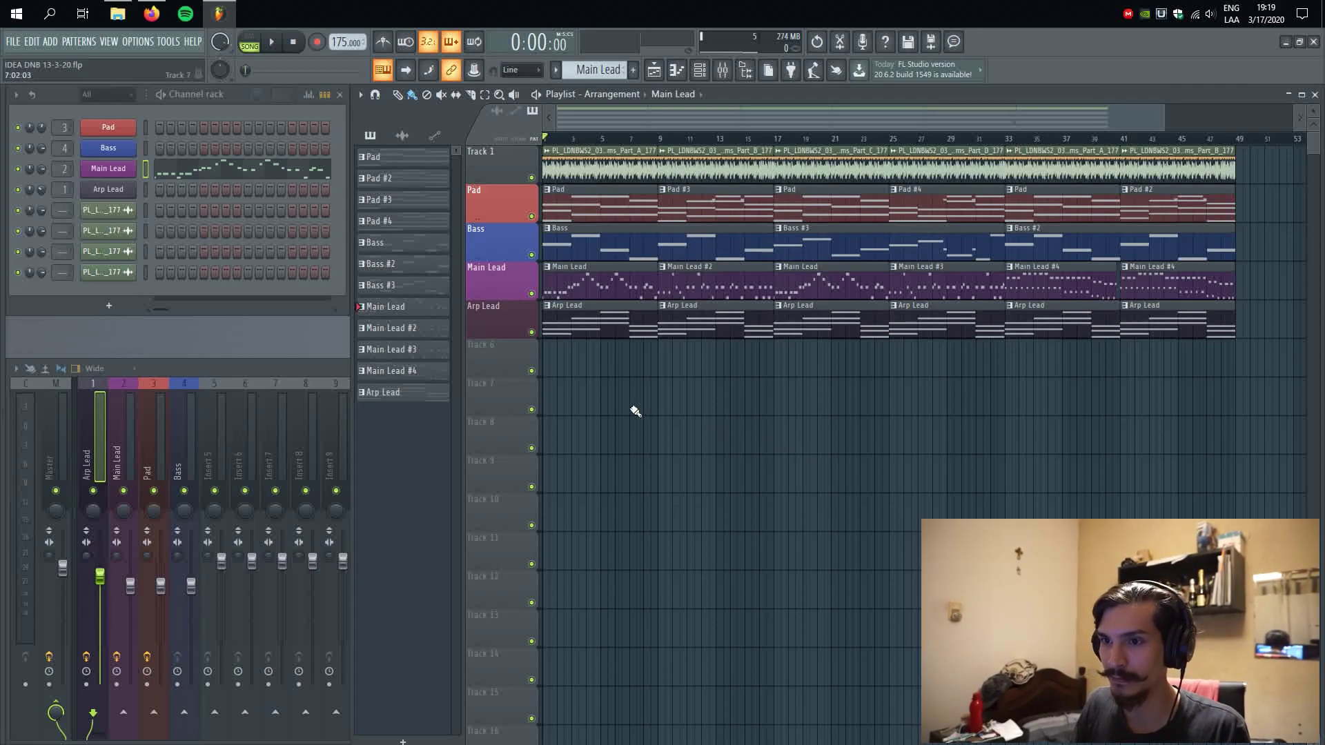
{"action": "left_click", "coordinate": [273, 371]}
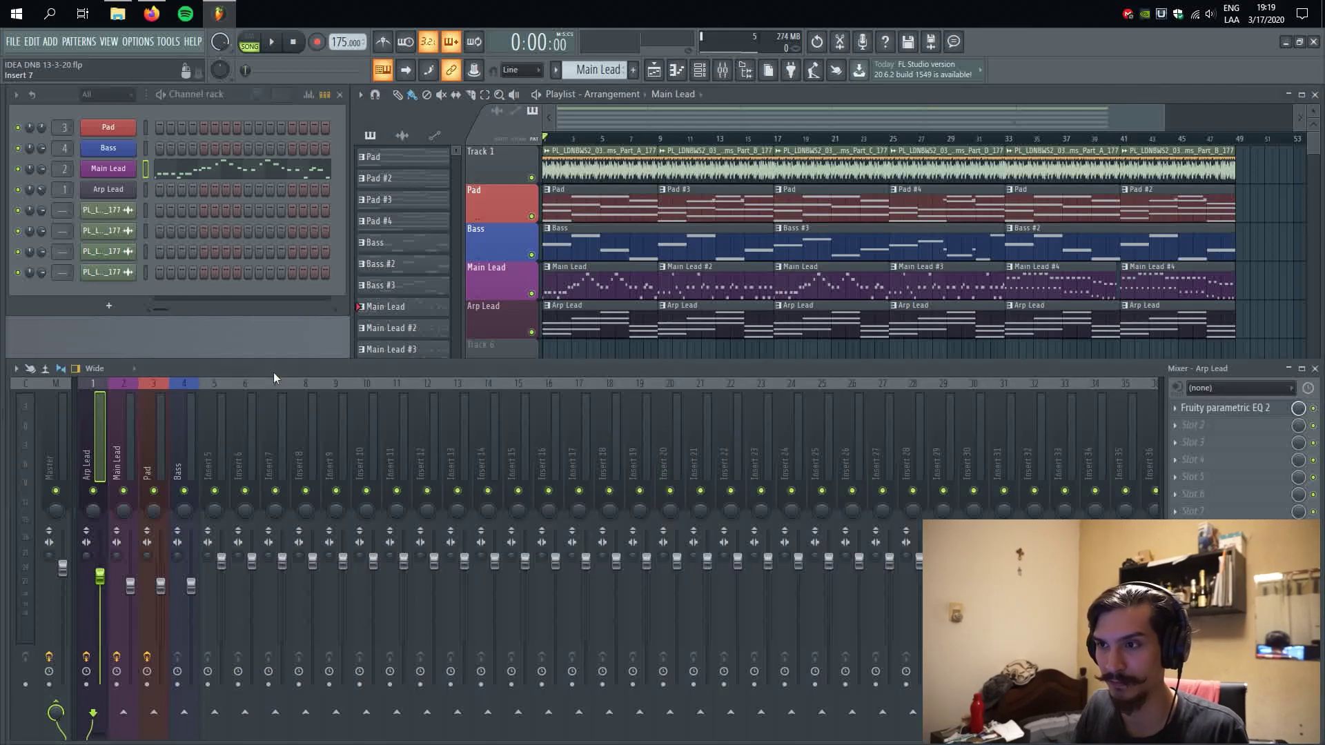
{"action": "key", "text": "space"}
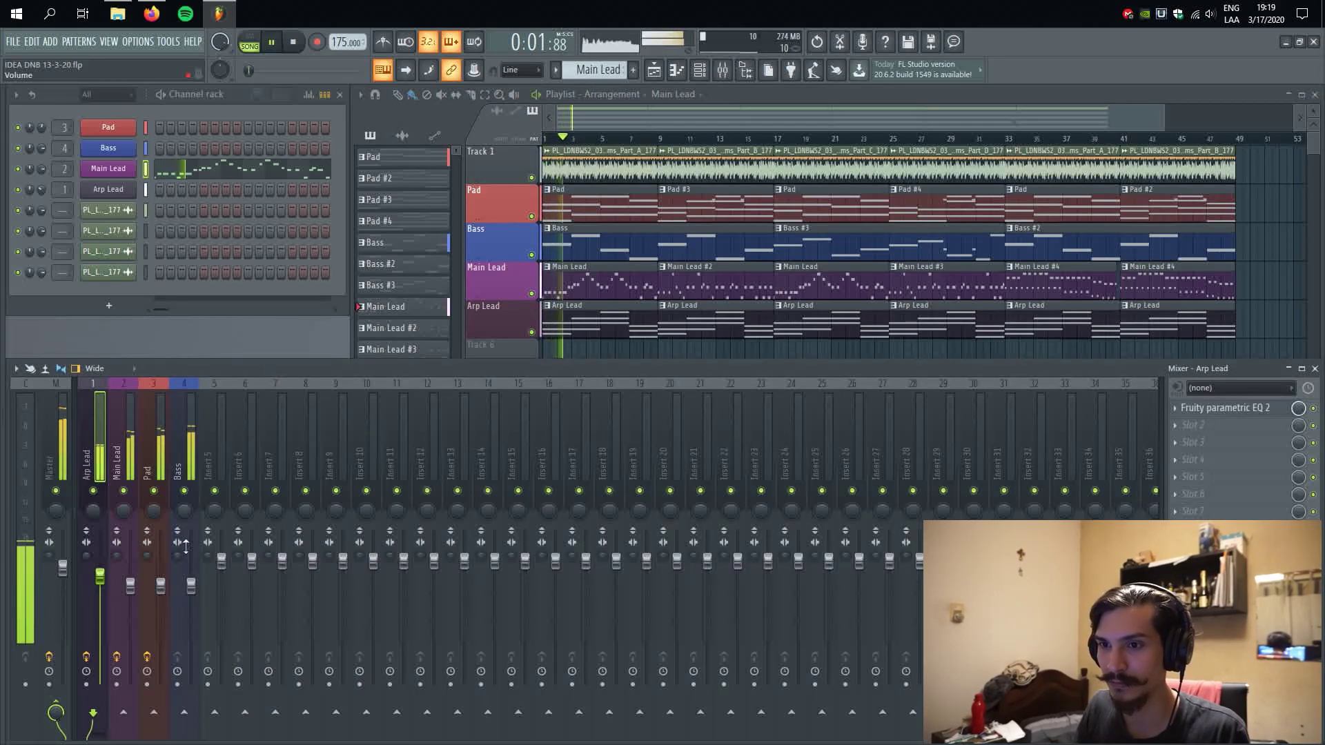
- Route the four PL_LDNBWS2_03 drum loop channels to separate mixer tracks 5 to 8 and slightly lower their faders together
{"action": "left_click", "coordinate": [147, 212]}
{"action": "left_click_drag", "start_coordinate": [147, 213], "coordinate": [144, 282]}
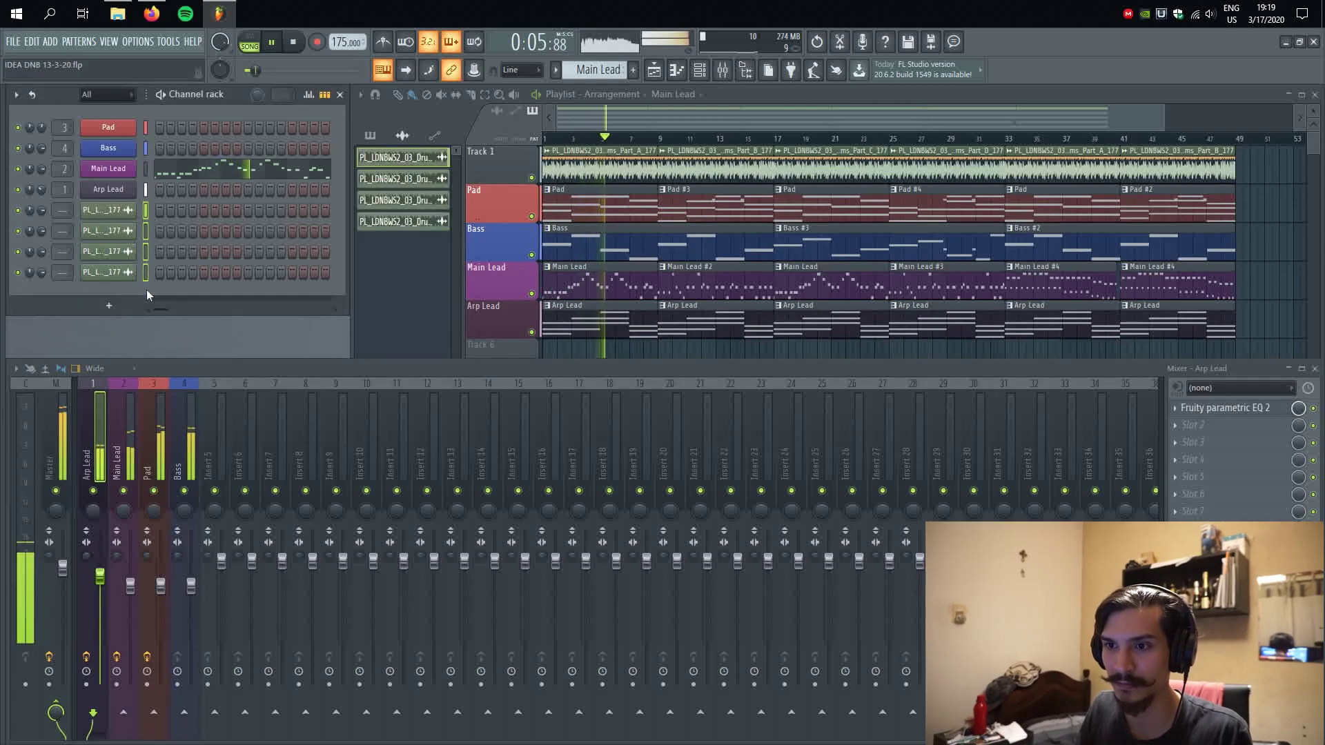
{"action": "left_click", "coordinate": [211, 448]}
{"action": "key", "text": "ctrl+l"}
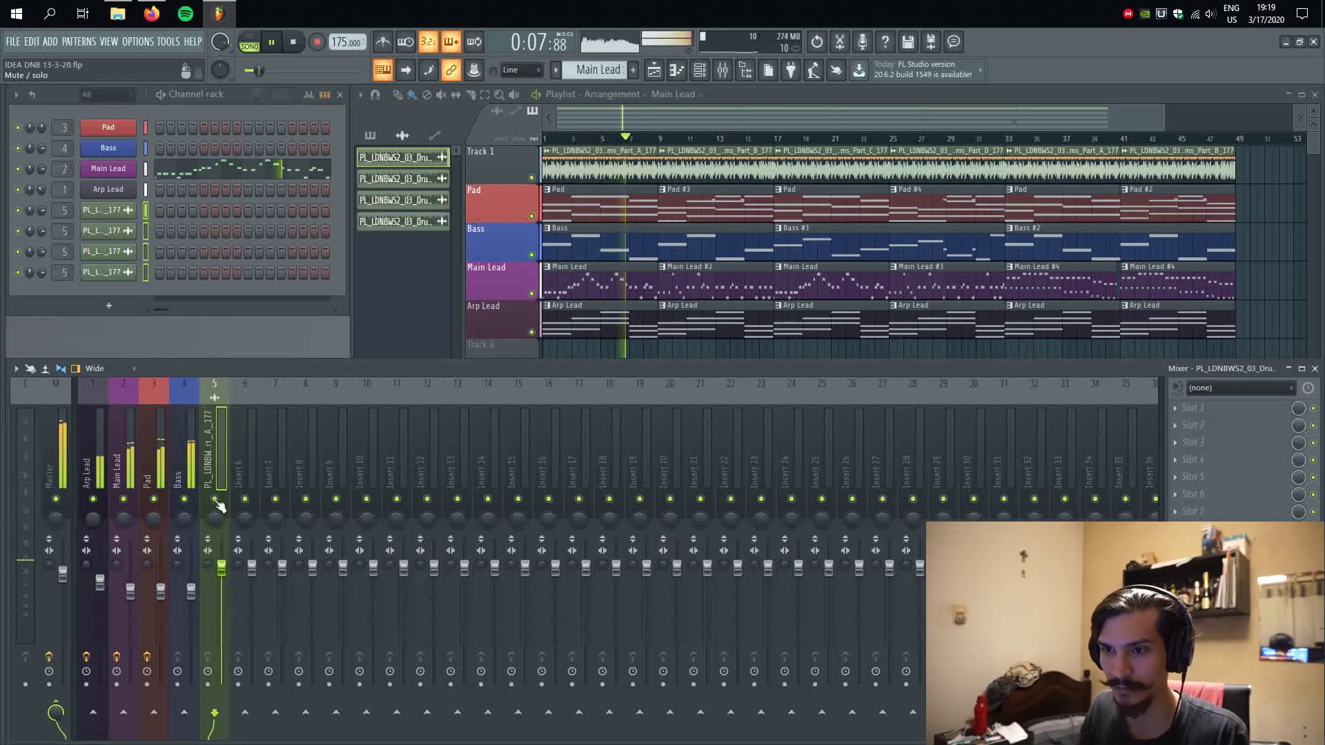
{"action": "key", "text": "ctrl+shift+l"}
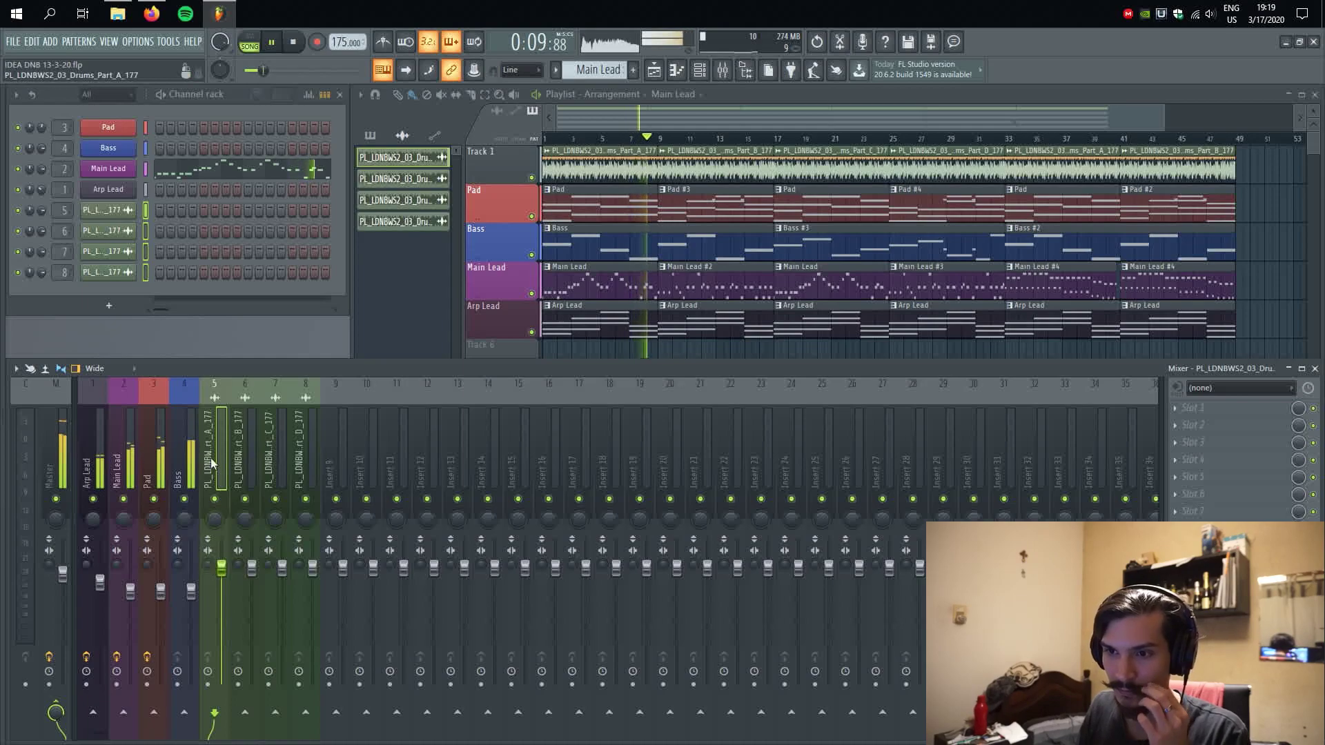
{"action": "left_click", "coordinate": [312, 458]}
{"action": "left_click_drag", "start_coordinate": [211, 461], "coordinate": [307, 461]}
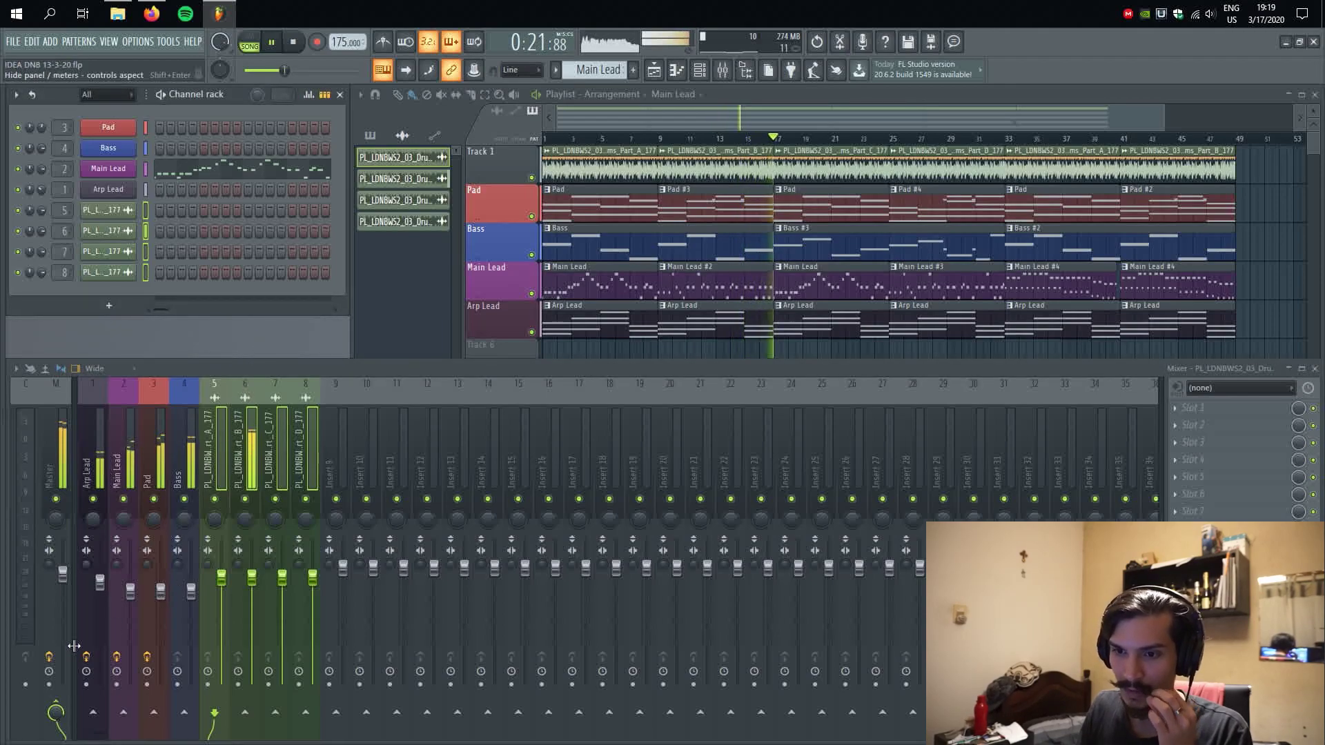
- Compare the mix with and without effects by bypassing and re-enabling the effect slots on Master, Arp Lead, Main Lead and Pad
{"action": "left_click", "coordinate": [50, 657]}
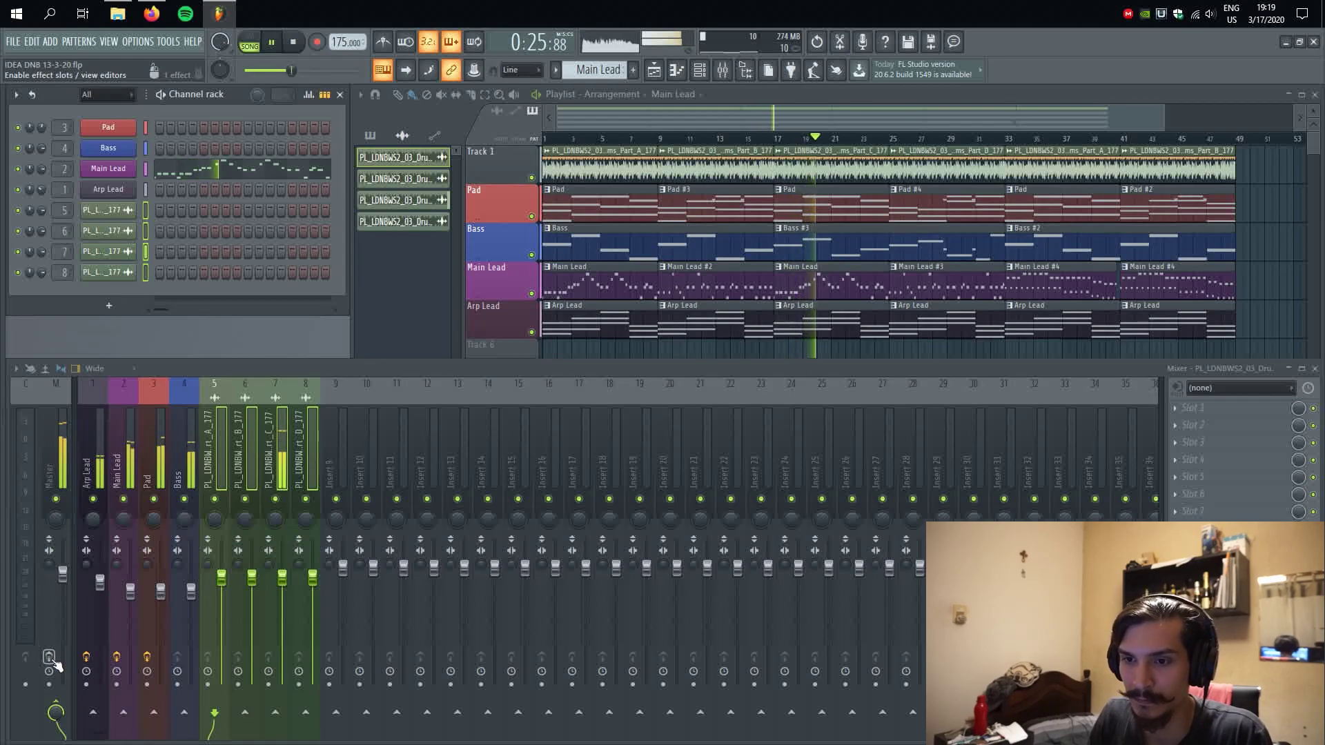
{"action": "left_click", "coordinate": [117, 657]}
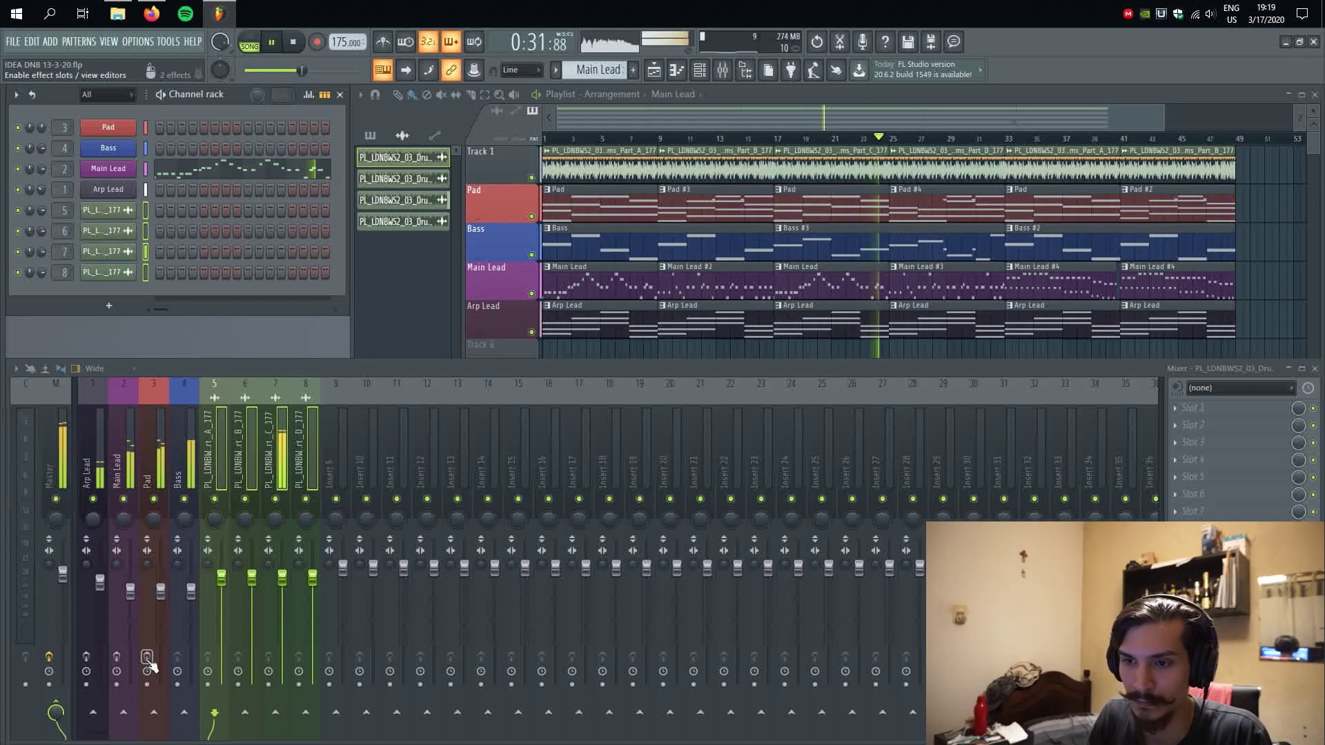
{"action": "left_click", "coordinate": [88, 658]}
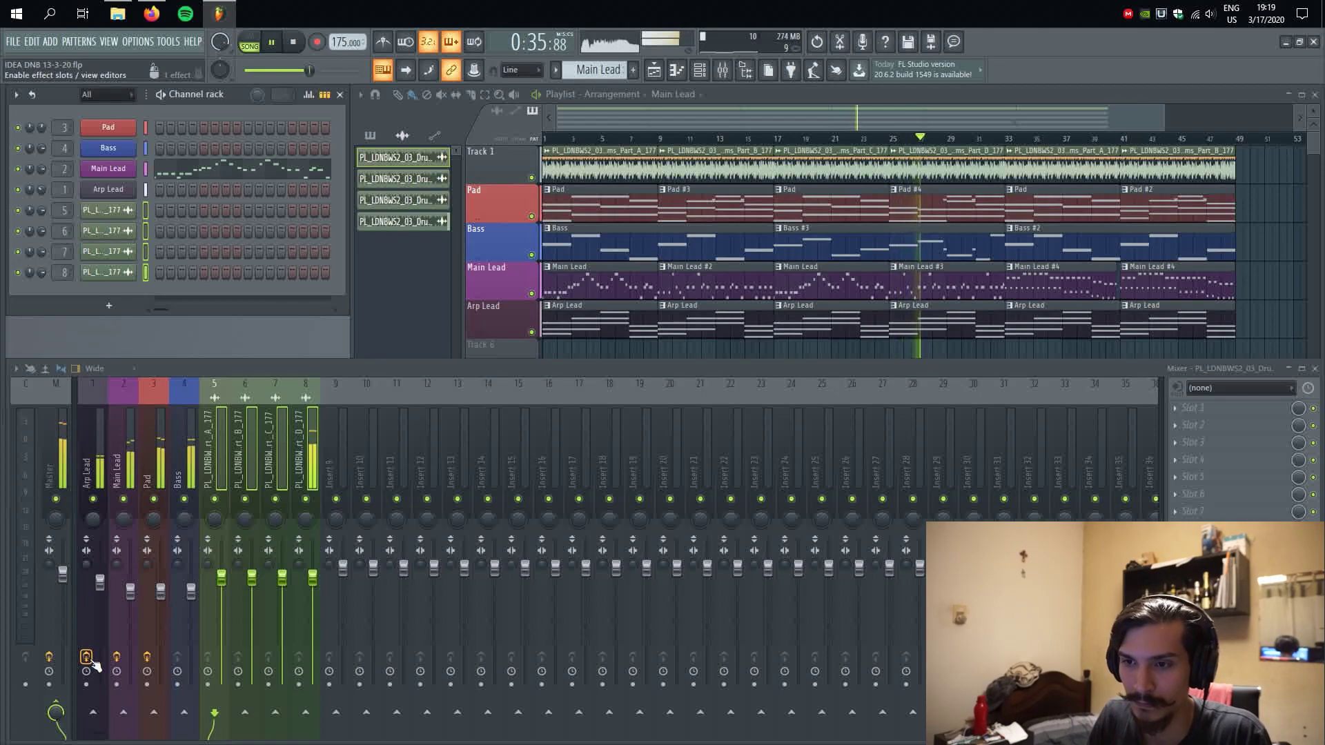
- Save the project, bring the playlist to the front, and stop playback
{"action": "left_click", "coordinate": [314, 424]}
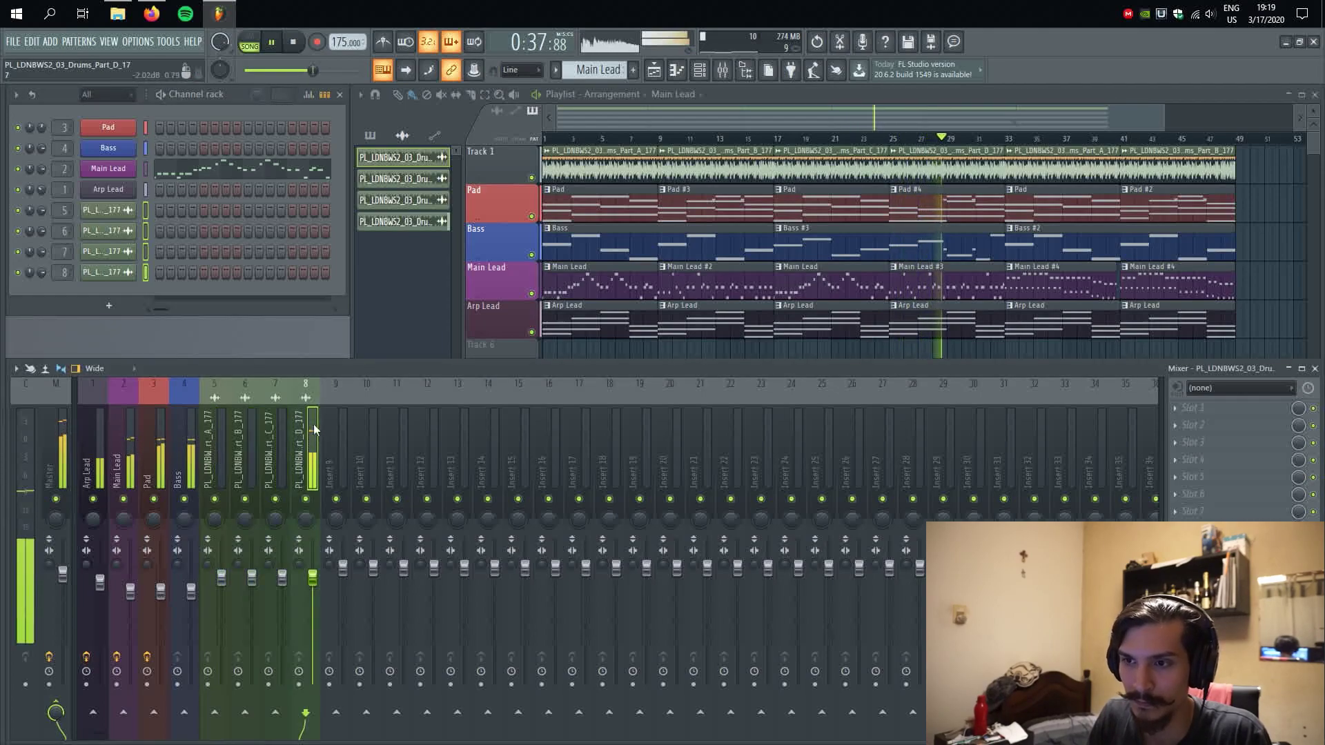
{"action": "key", "text": "ctrl+s"}
{"action": "key", "text": "F5"}
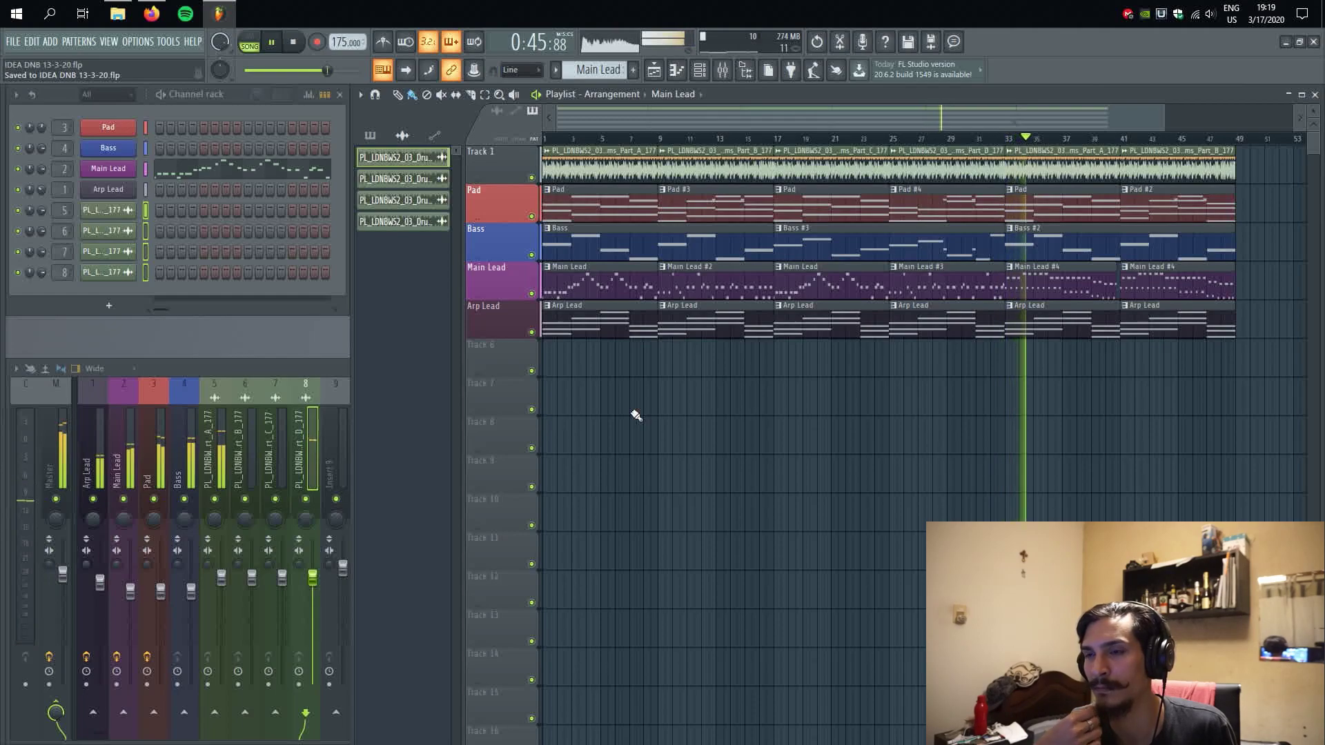
{"action": "key", "text": "space"}
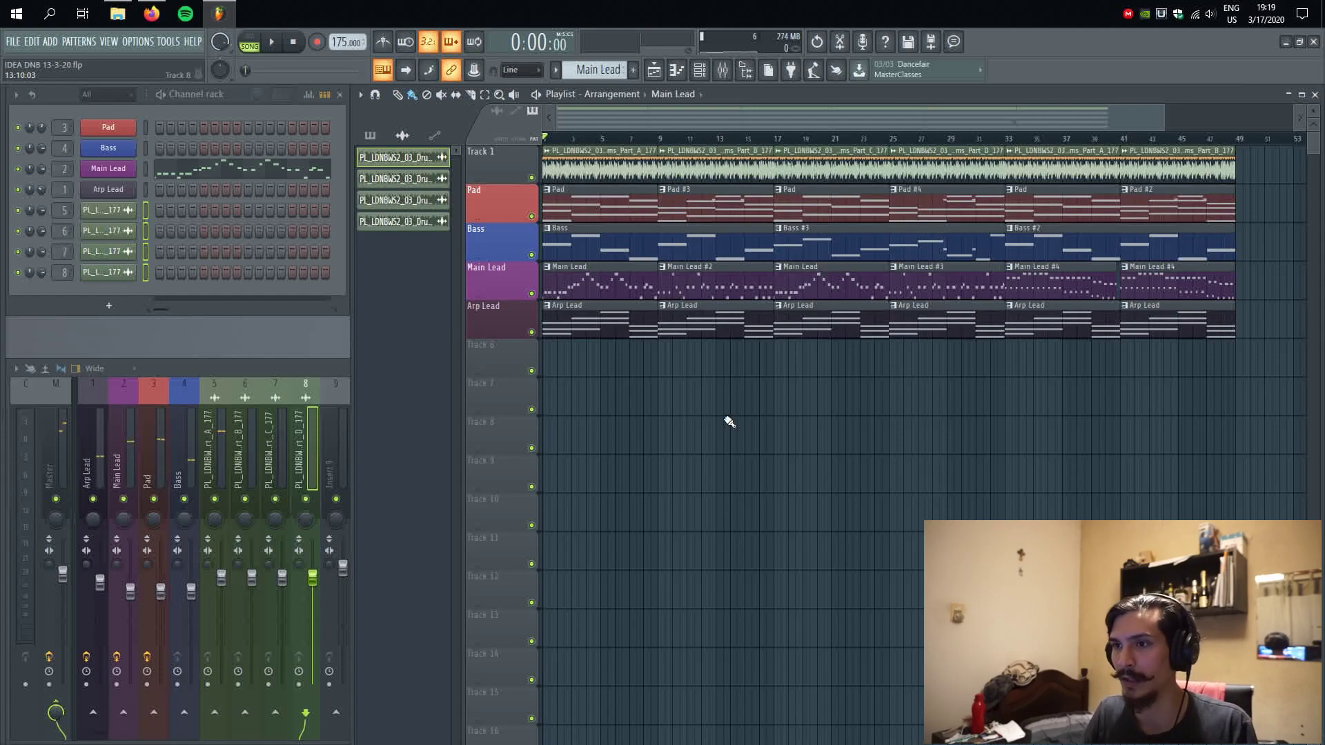
- Select all playlist clips and move them together so the full arrangement starts at bar 33
{"action": "left_click", "coordinate": [242, 442]}
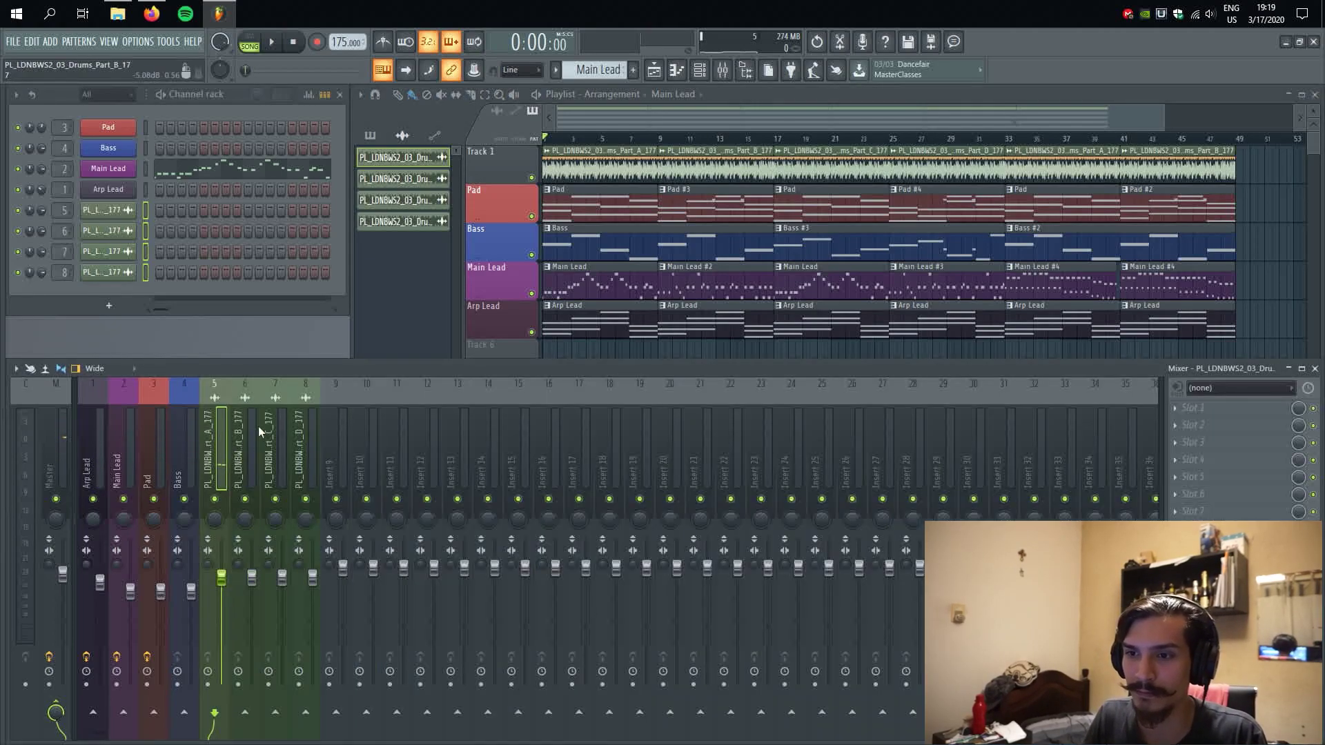
{"action": "left_click", "coordinate": [647, 345]}
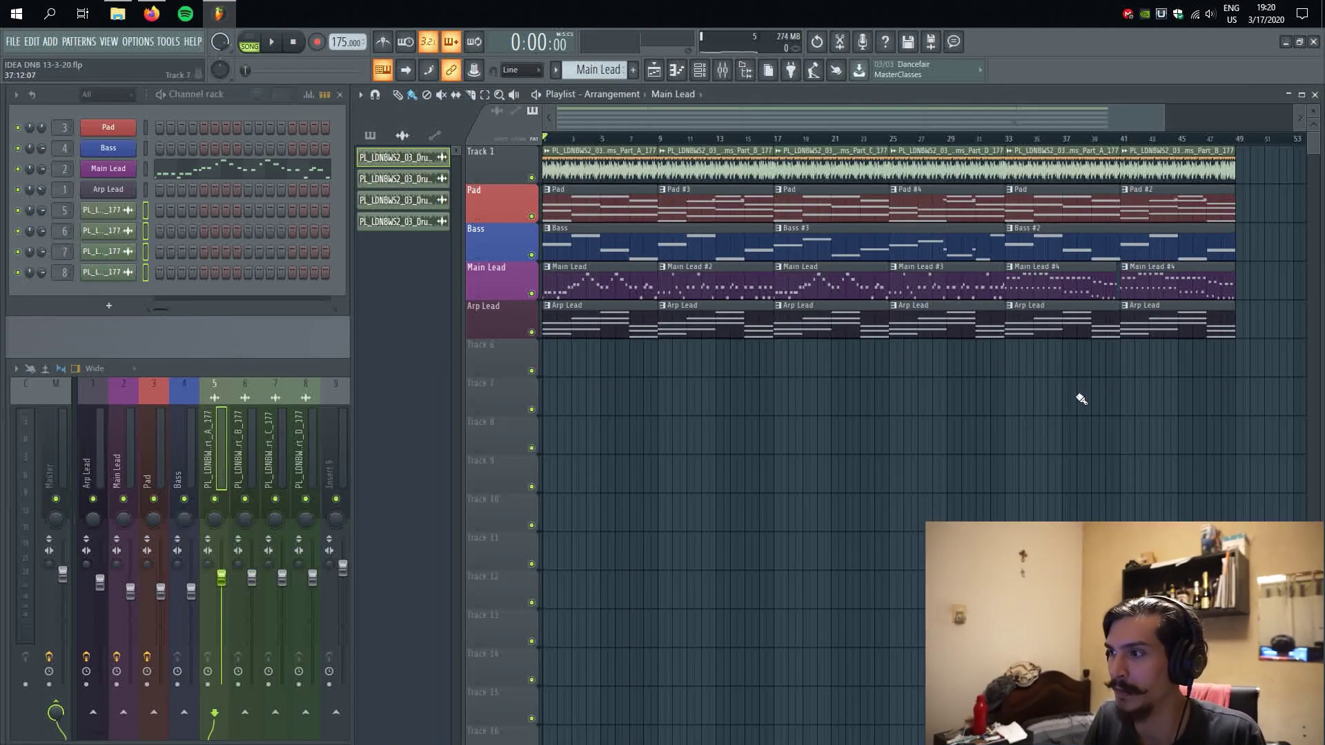
{"action": "key", "text": "ctrl+a"}
{"action": "left_click_drag", "start_coordinate": [1229, 416], "coordinate": [885, 179]}
{"action": "scroll", "coordinate": [677, 405], "scroll_direction": "down", "scroll_amount": 3}
{"action": "left_click", "coordinate": [809, 383]}
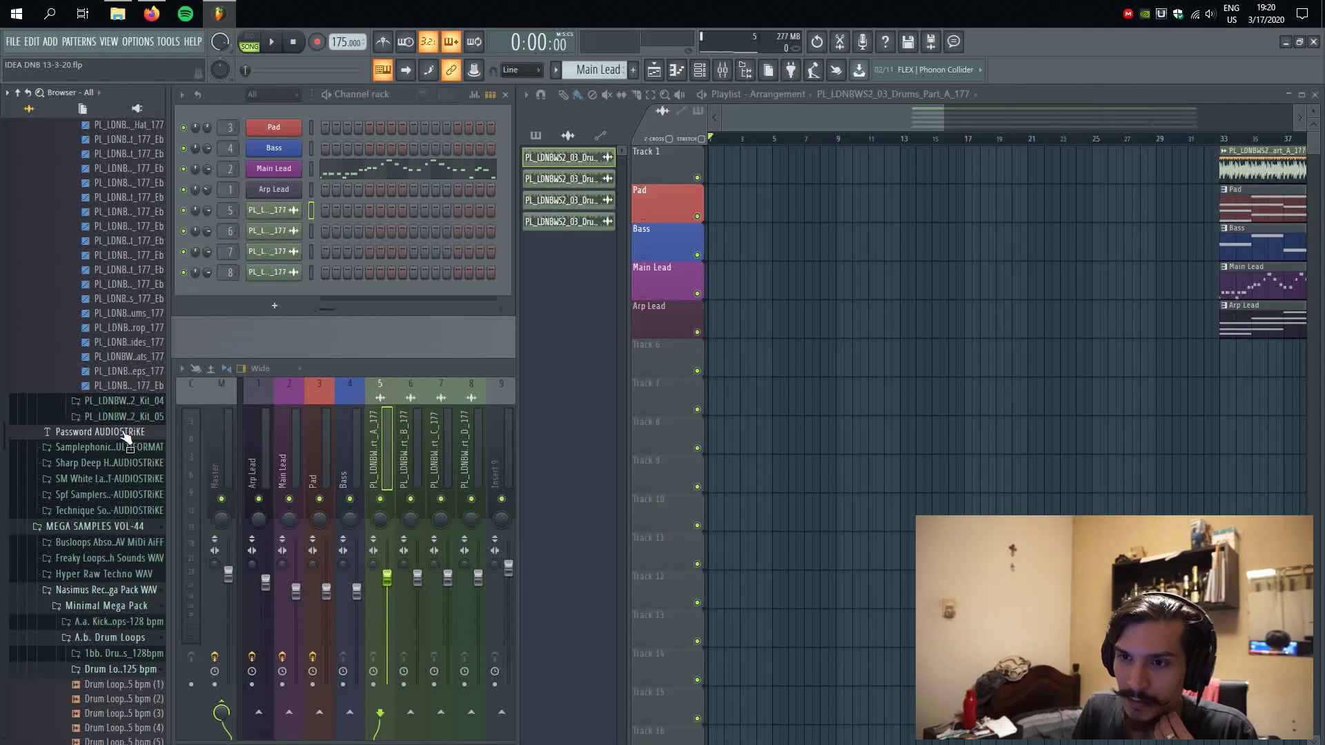
- Place the PL_LDNBWS2_03_Hat_177 loop from the Kit_03 Loops folder on Track 1 at bar 1
{"action": "key", "text": "alt+F8"}
{"action": "scroll", "coordinate": [125, 422], "scroll_direction": "up", "scroll_amount": 6}
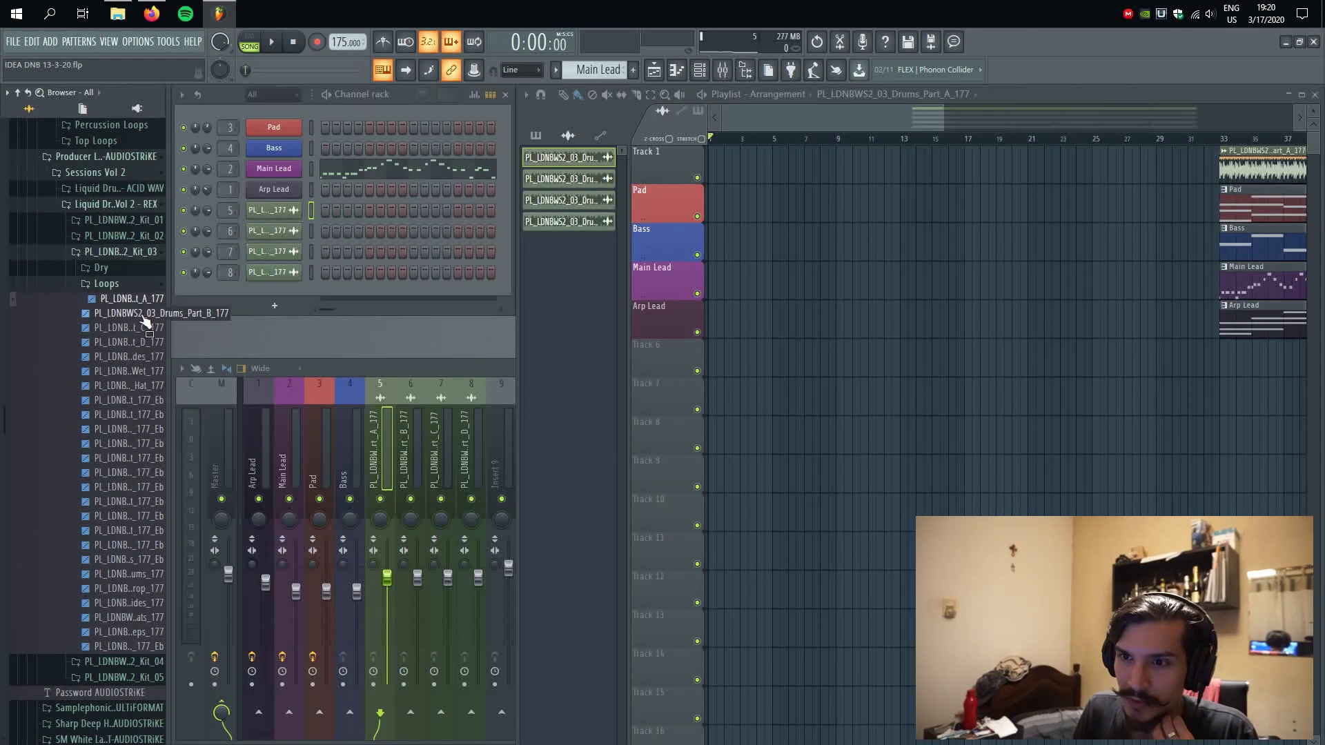
{"action": "left_click", "coordinate": [124, 385]}
{"action": "left_click_drag", "start_coordinate": [125, 402], "coordinate": [545, 176]}
- Rename playlist Track 1 to Beat and color it a muted green
{"action": "right_click", "coordinate": [528, 167]}
{"action": "left_click", "coordinate": [531, 170]}
{"action": "type", "text": "Beat"}
{"action": "left_click", "coordinate": [531, 173]}
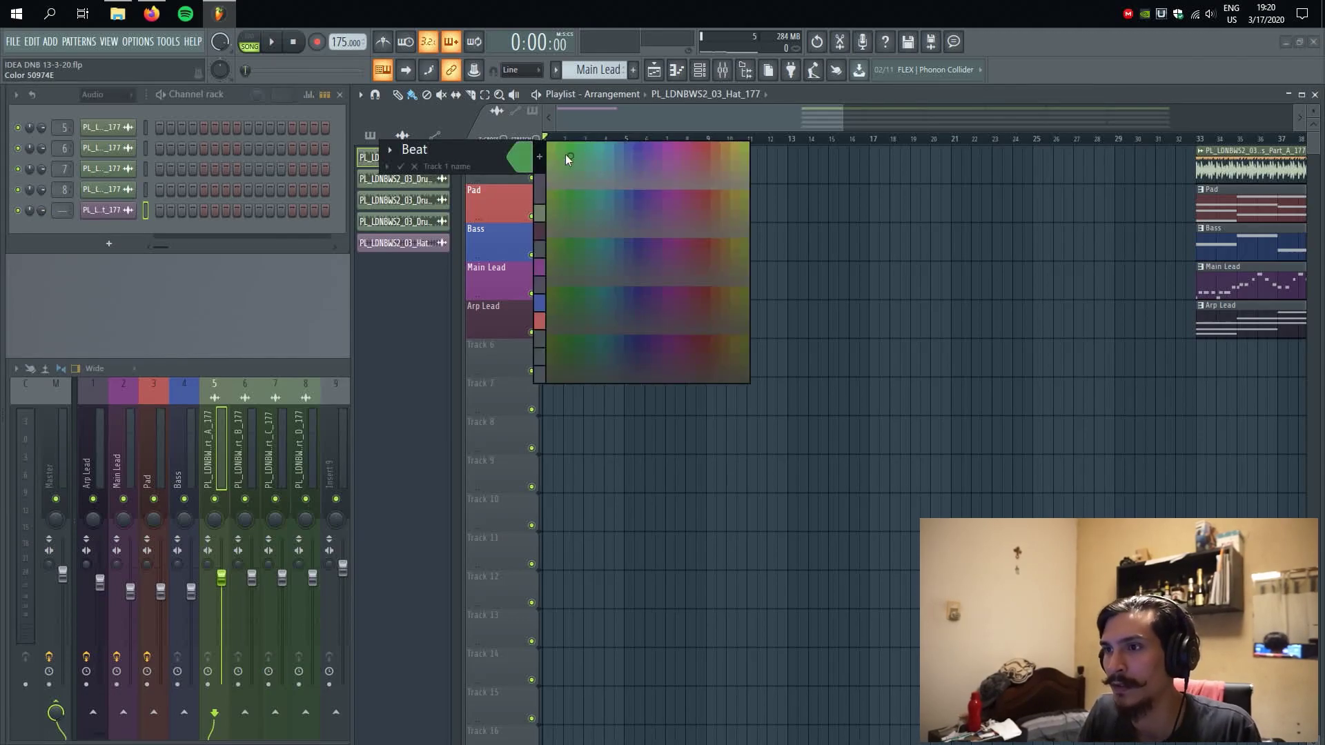
{"action": "left_click", "coordinate": [543, 215]}
- Play the hat loop and add a second copy directly after it at bar 9 on the Beat track
{"action": "key", "text": "space"}
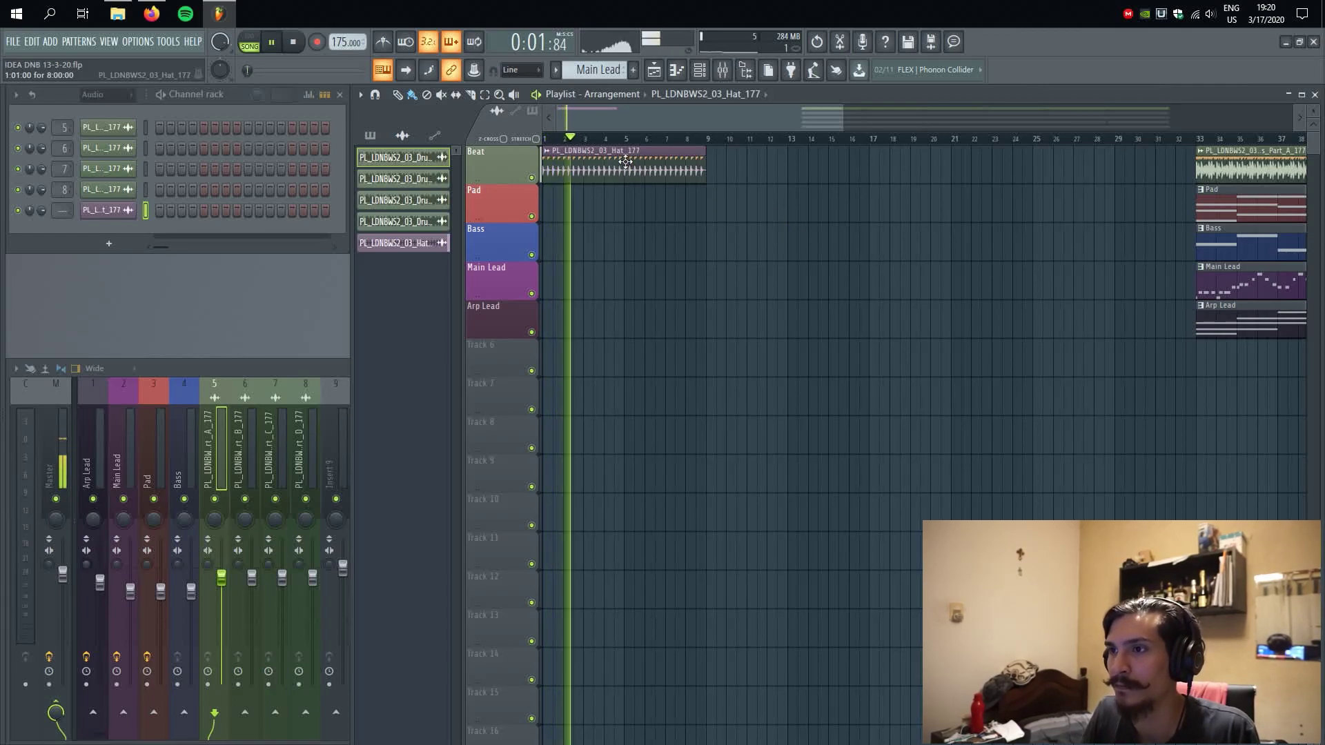
{"action": "left_click", "coordinate": [712, 175]}
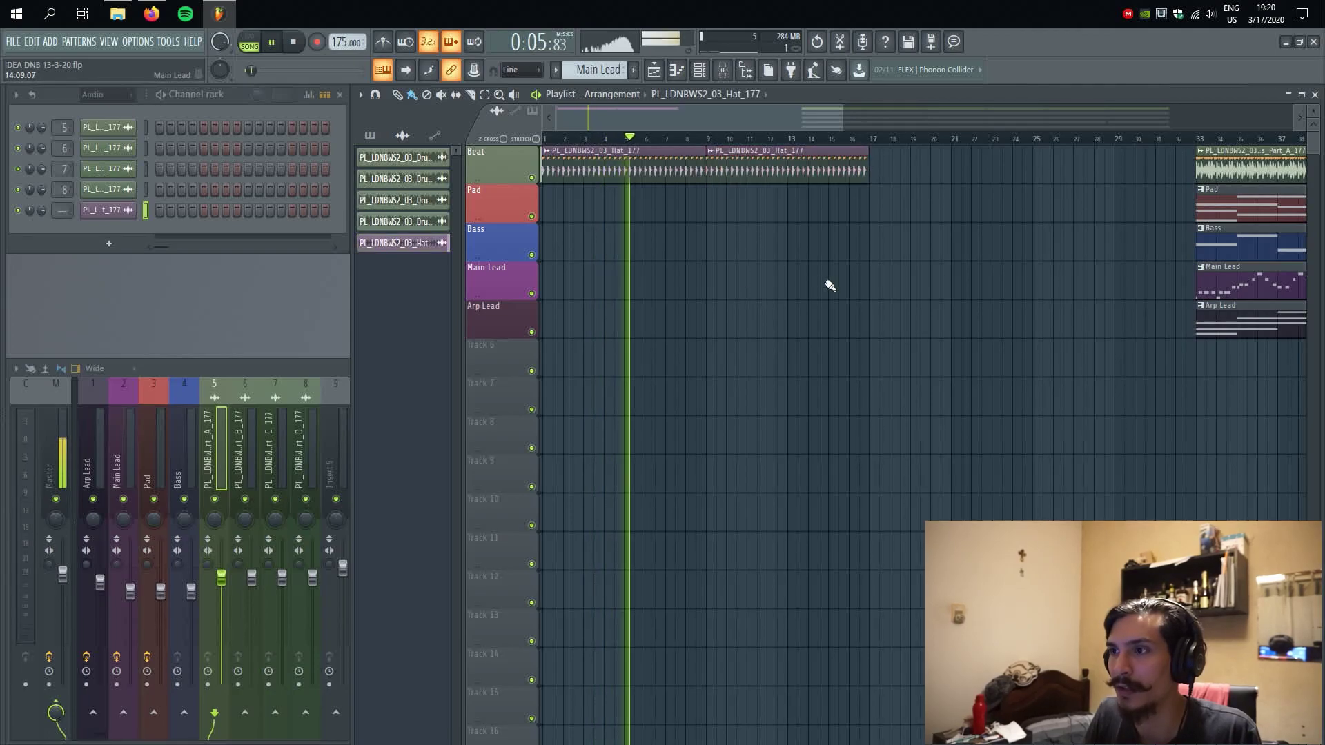
{"action": "key", "text": "space"}
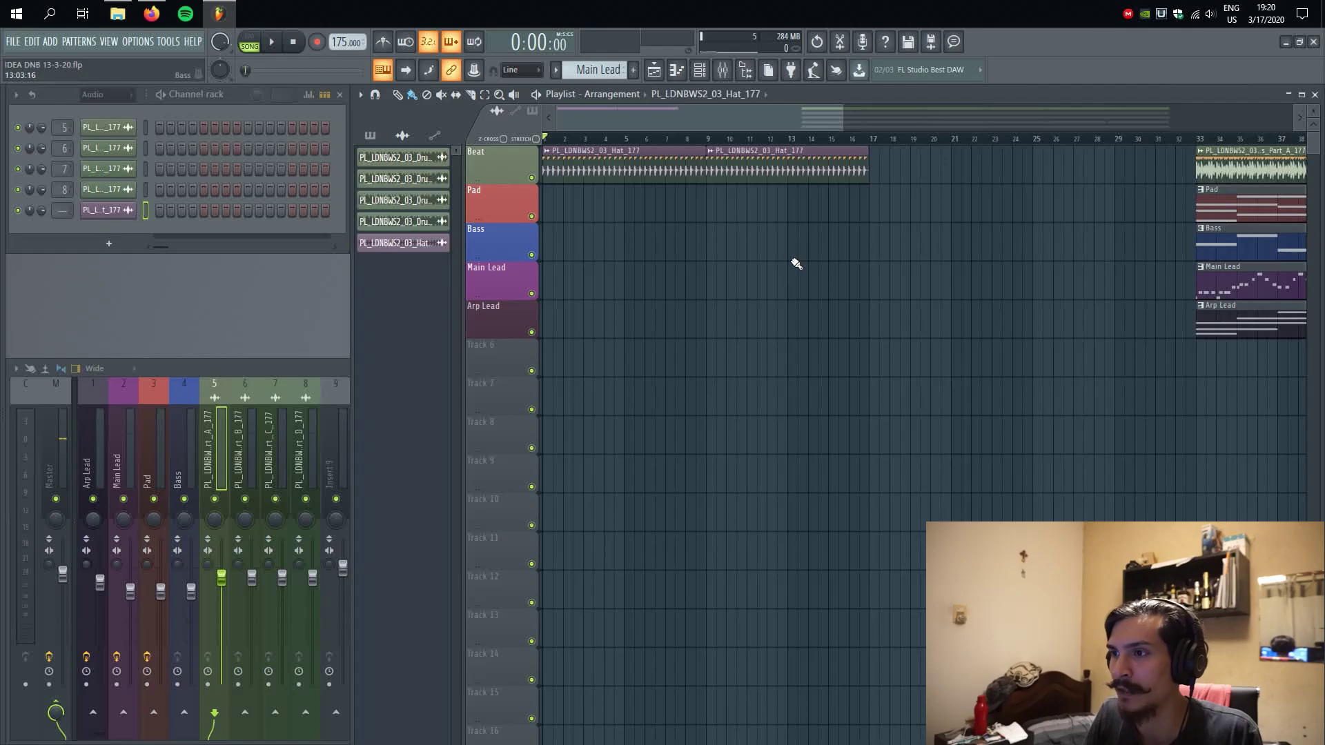
- Browse back through the sample library and open the Cymbals folder of the drum samples
{"action": "key", "text": "alt+F8"}
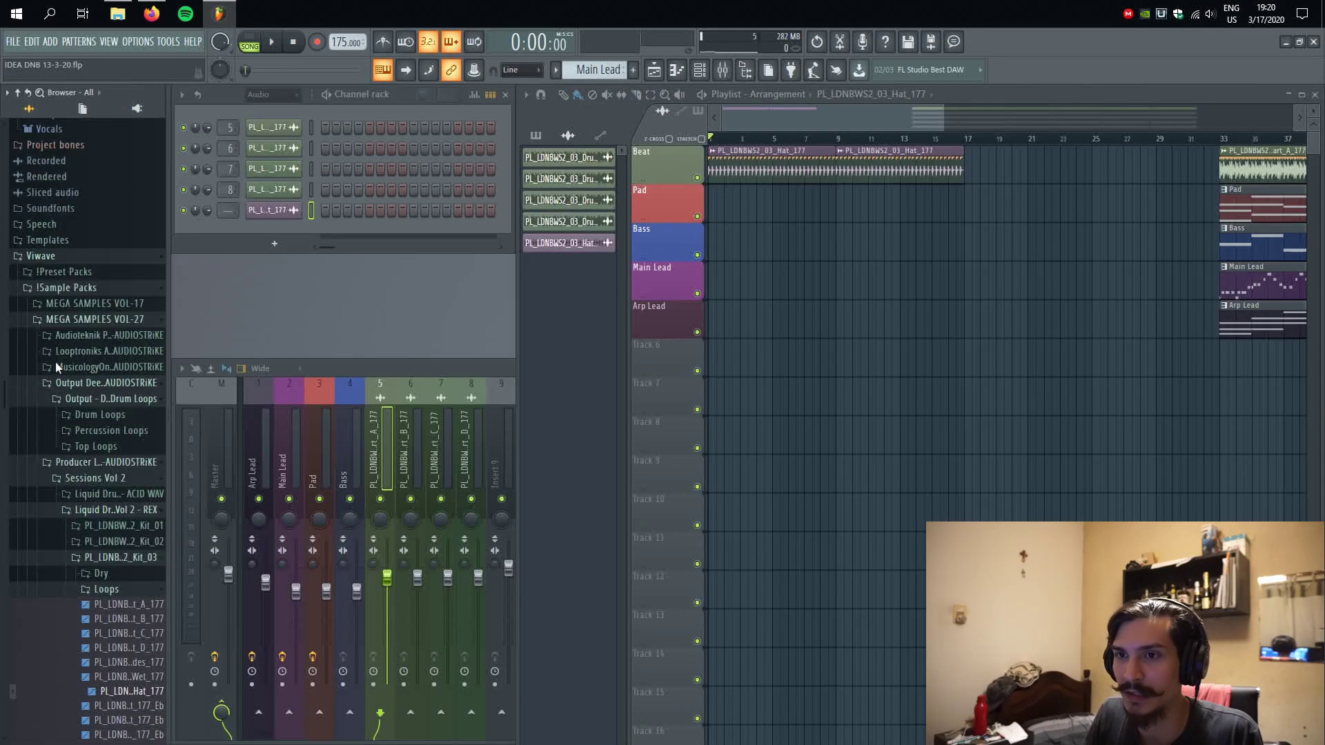
{"action": "left_click_drag", "start_coordinate": [2, 289], "coordinate": [2, 399]}
{"action": "scroll", "coordinate": [85, 353], "scroll_direction": "up", "scroll_amount": 8}
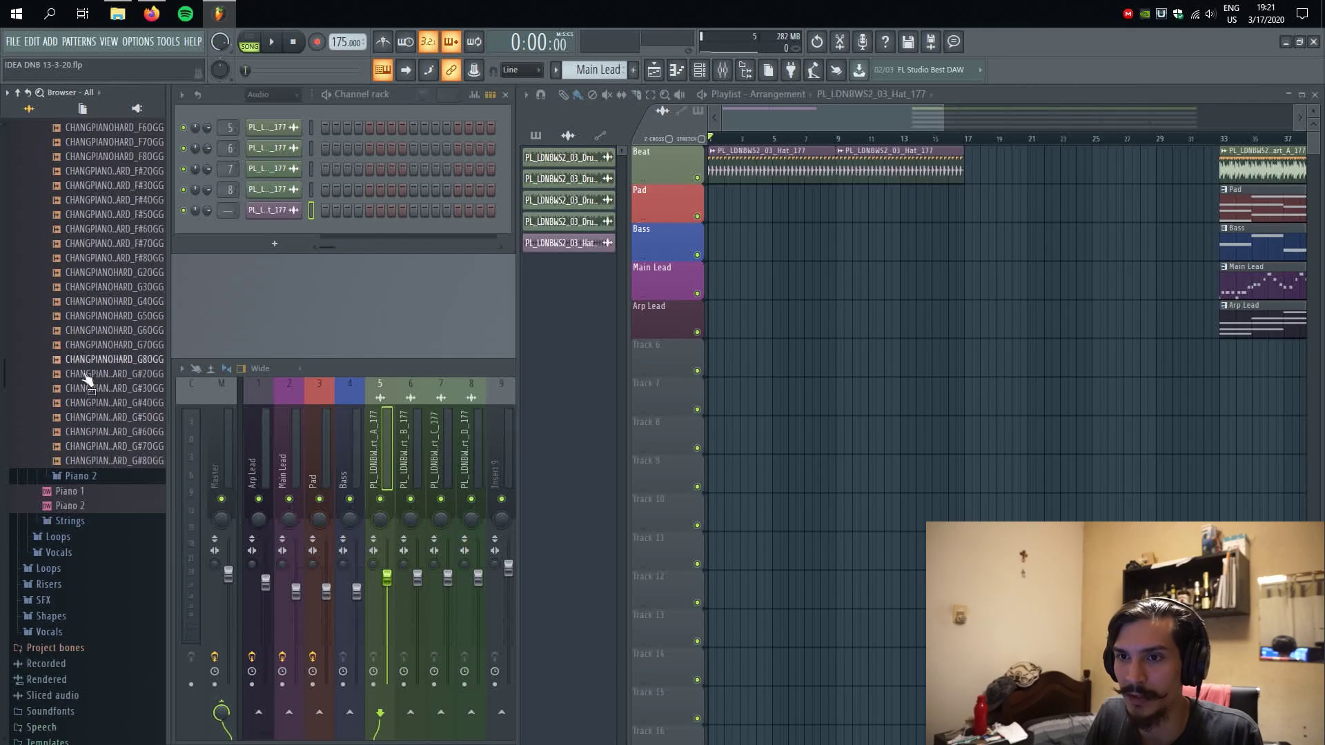
{"action": "left_click_drag", "start_coordinate": [103, 371], "coordinate": [105, 566]}
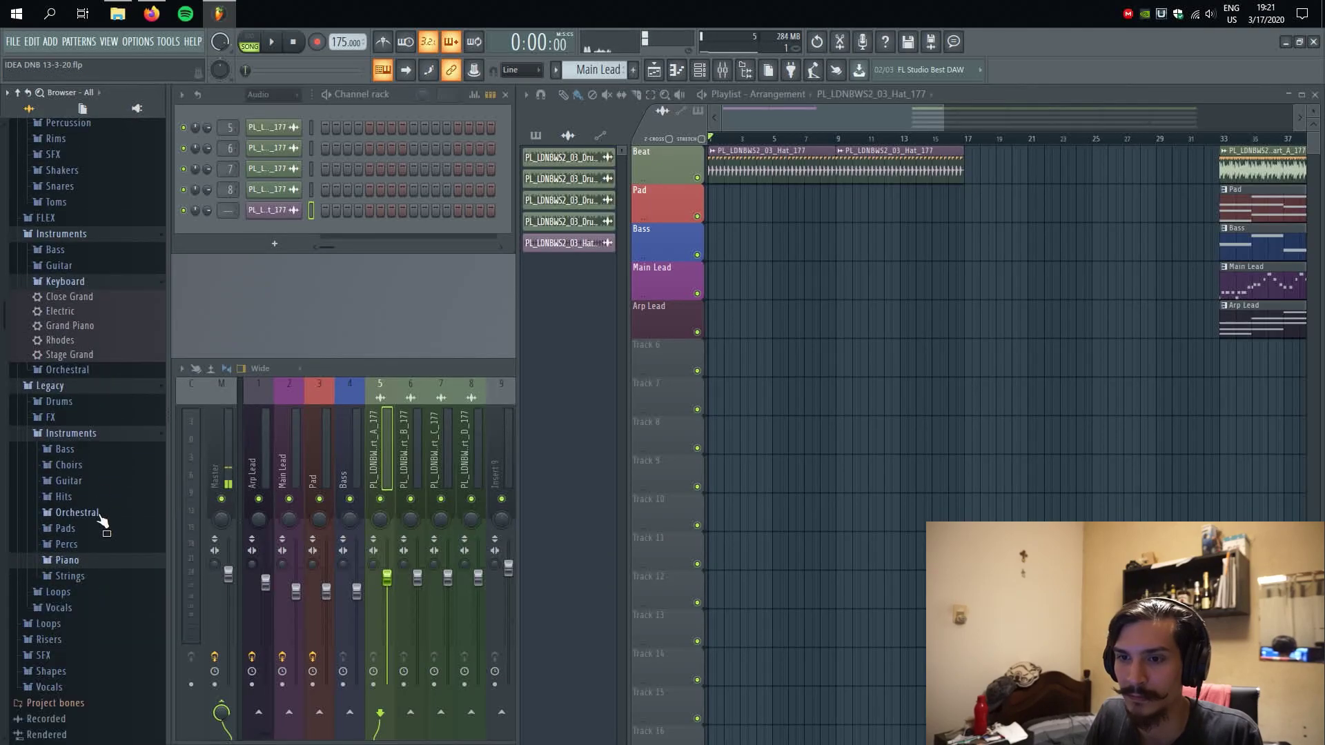
{"action": "scroll", "coordinate": [77, 297], "scroll_direction": "up", "scroll_amount": 6}
{"action": "left_click_drag", "start_coordinate": [81, 236], "coordinate": [88, 358]}
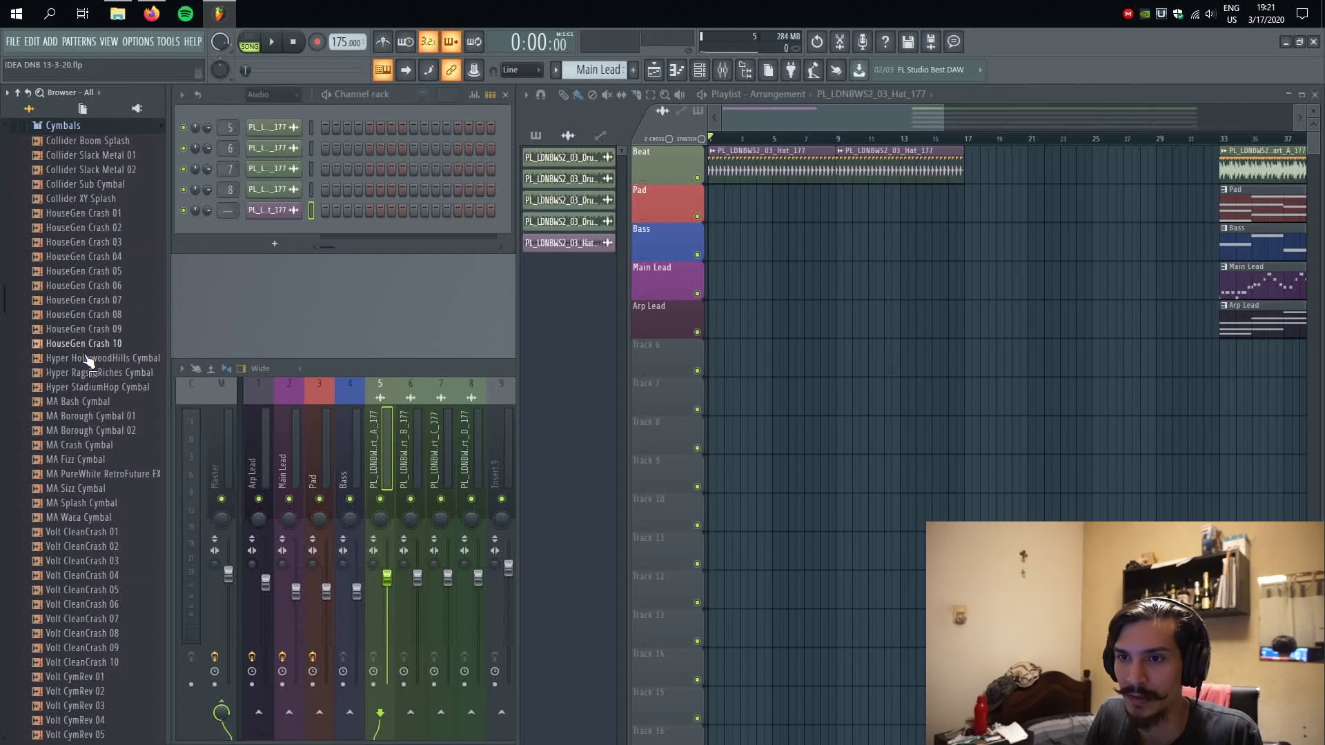
- Audition the Volt CymRev samples and place Volt CymRev 02 on the Arp Lead track at about bar 8
{"action": "left_click_drag", "start_coordinate": [104, 299], "coordinate": [104, 711]}
{"action": "left_click", "coordinate": [106, 693]}
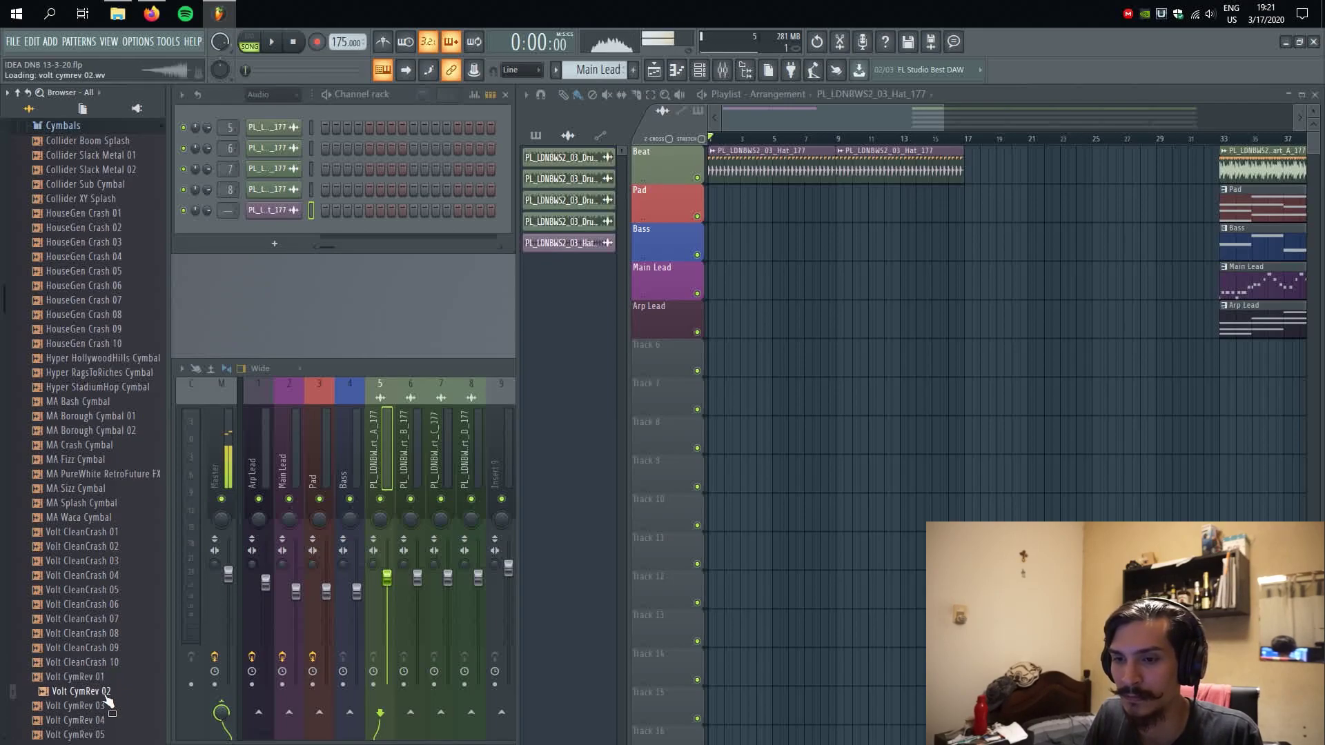
{"action": "left_click", "coordinate": [101, 720]}
{"action": "left_click", "coordinate": [105, 692]}
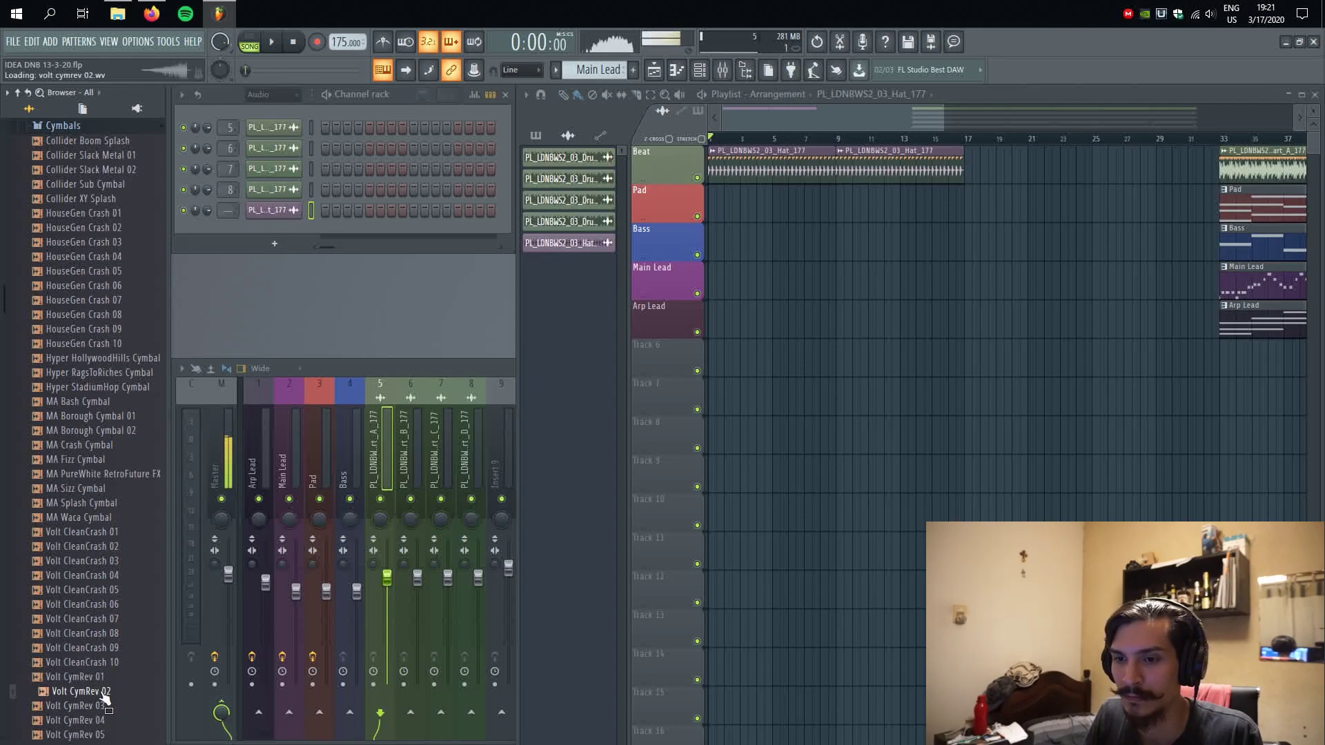
{"action": "left_click_drag", "start_coordinate": [103, 694], "coordinate": [689, 321]}
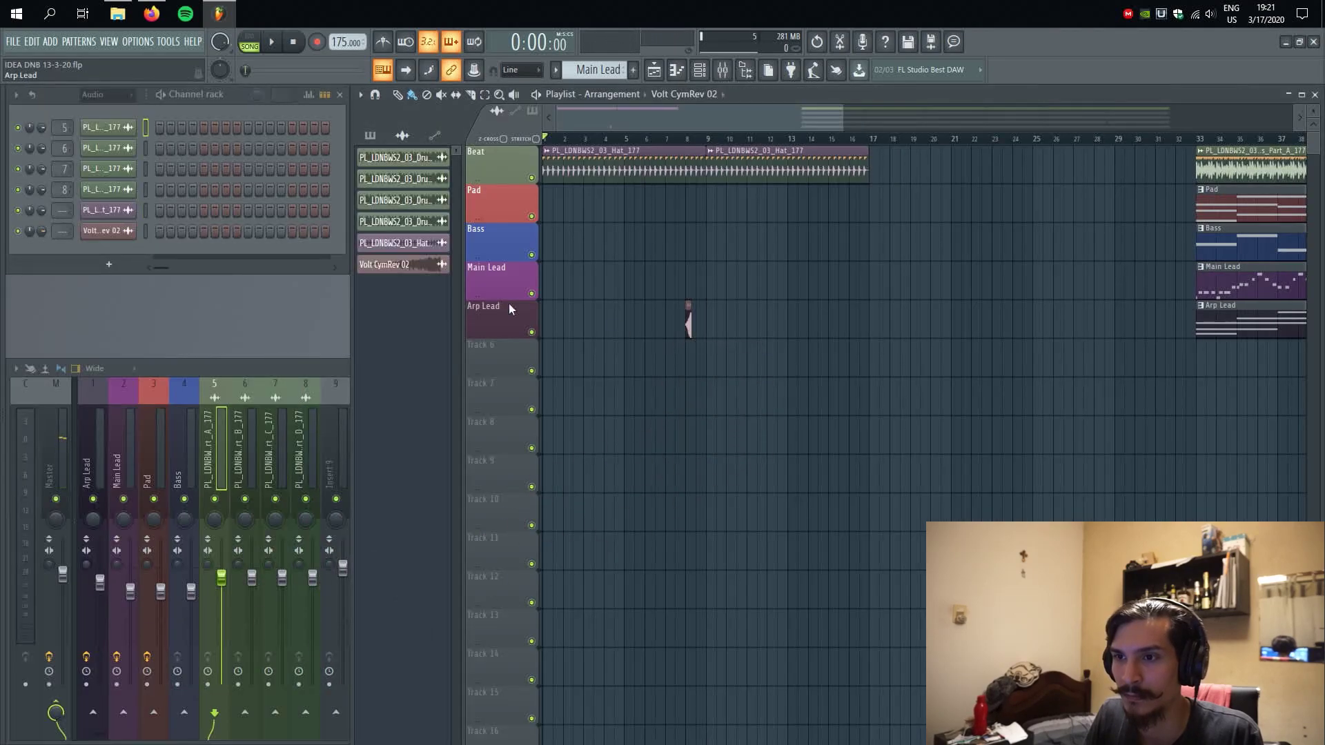
- Try the Reverse option on the Volt CymRev 02 sample, switch it back off, and raise the sample's Trim
{"action": "left_click", "coordinate": [110, 234]}
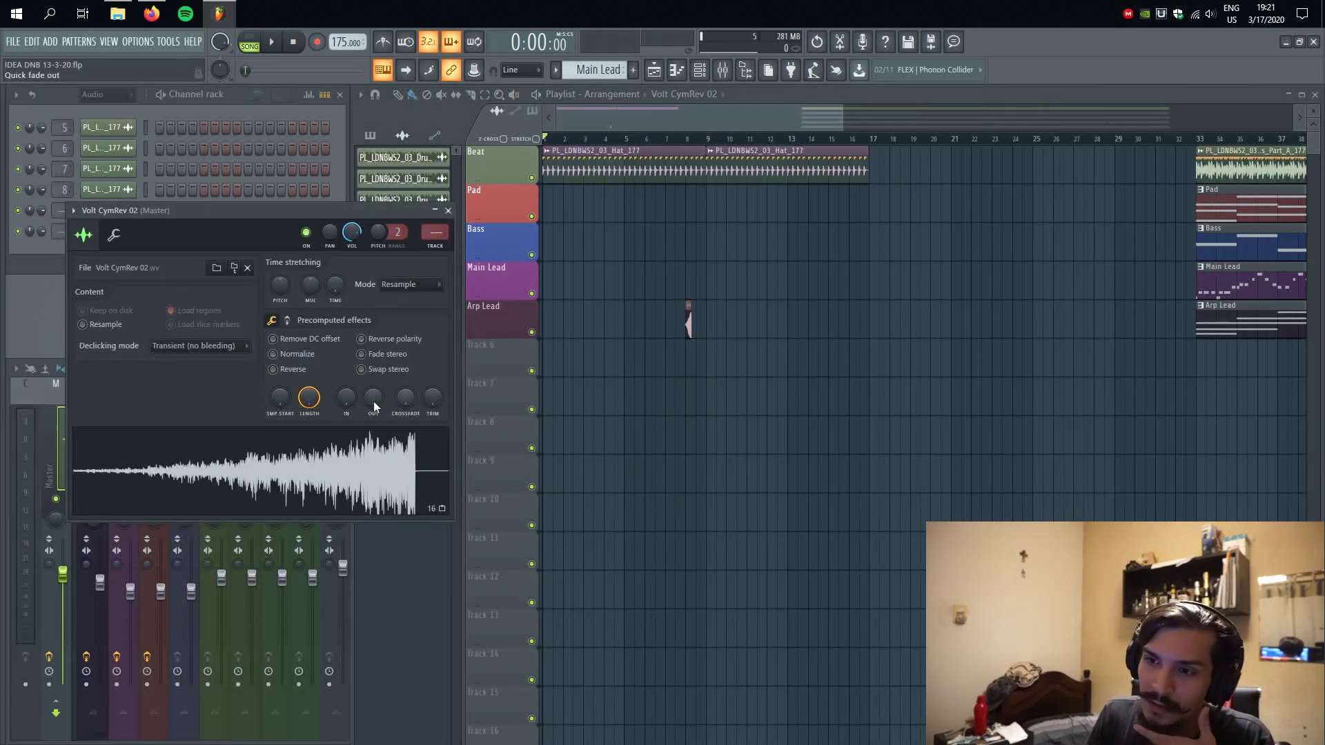
{"action": "left_click", "coordinate": [274, 370]}
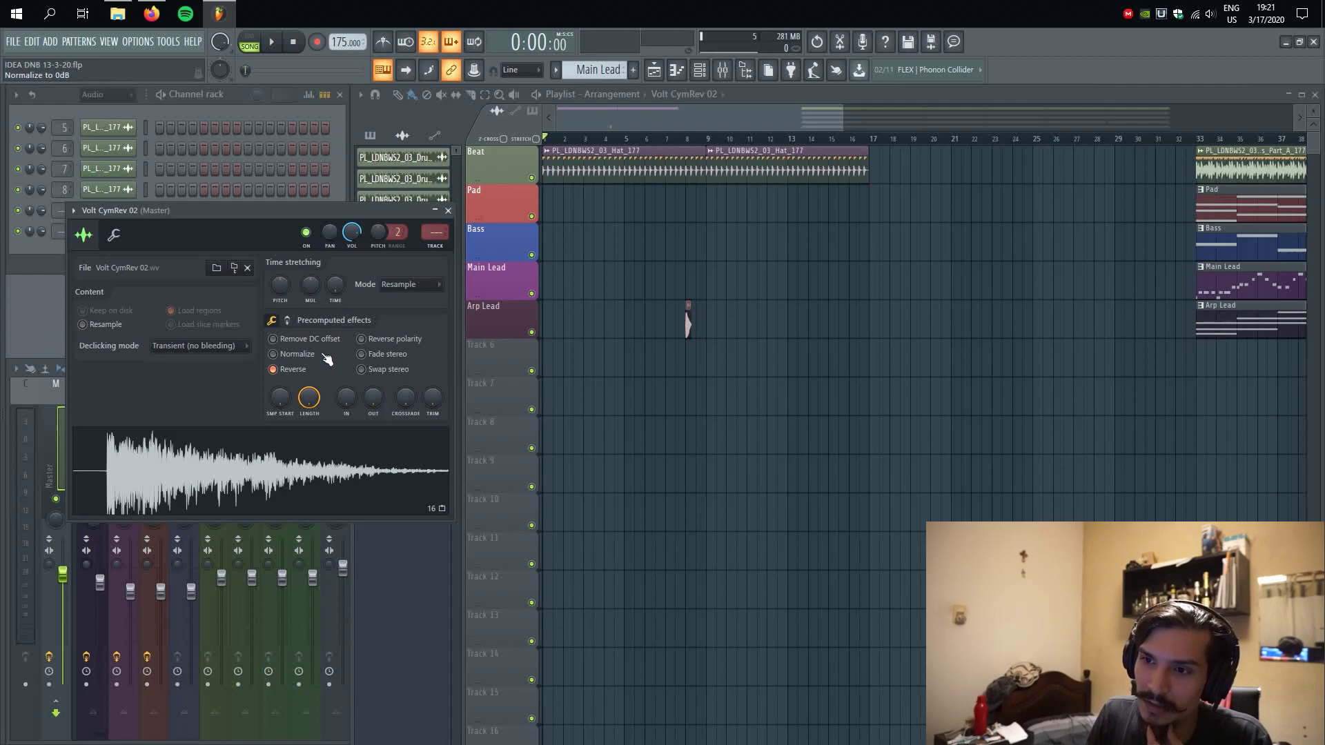
{"action": "left_click", "coordinate": [291, 373]}
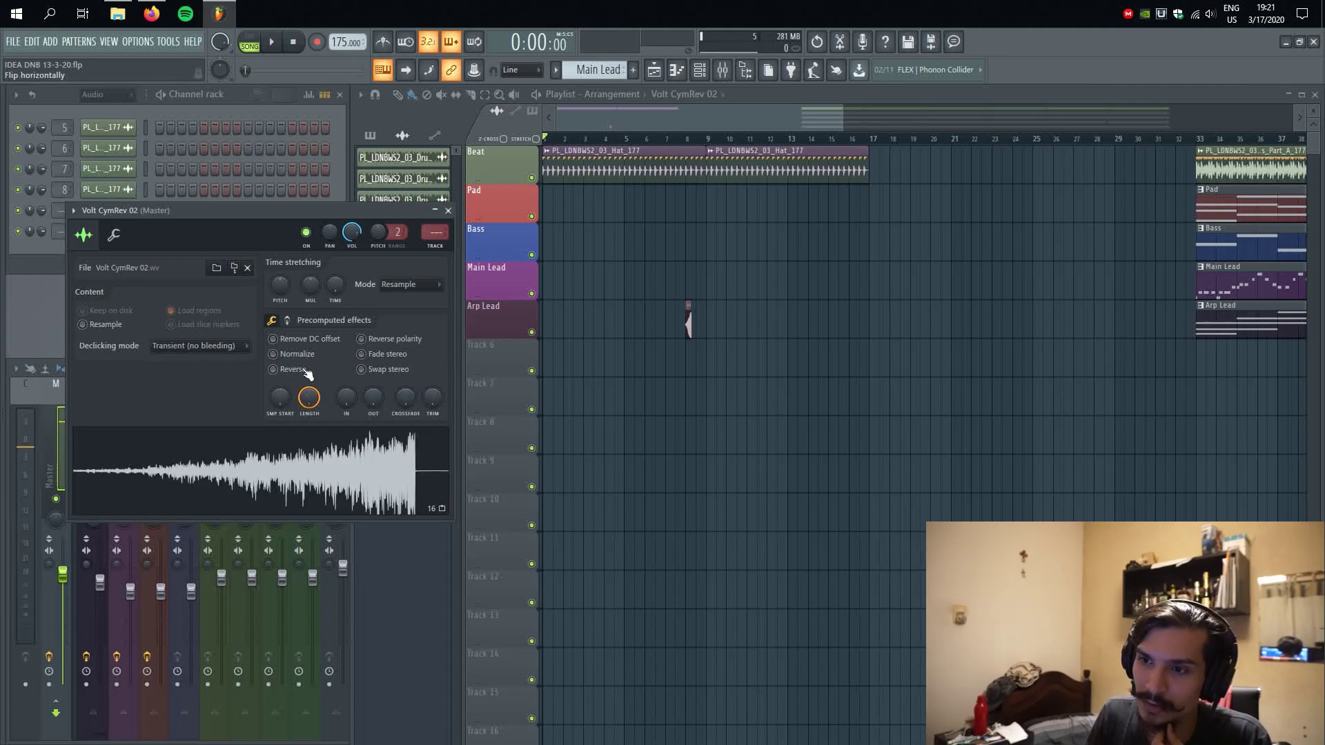
{"action": "left_click_drag", "start_coordinate": [429, 414], "coordinate": [429, 379]}
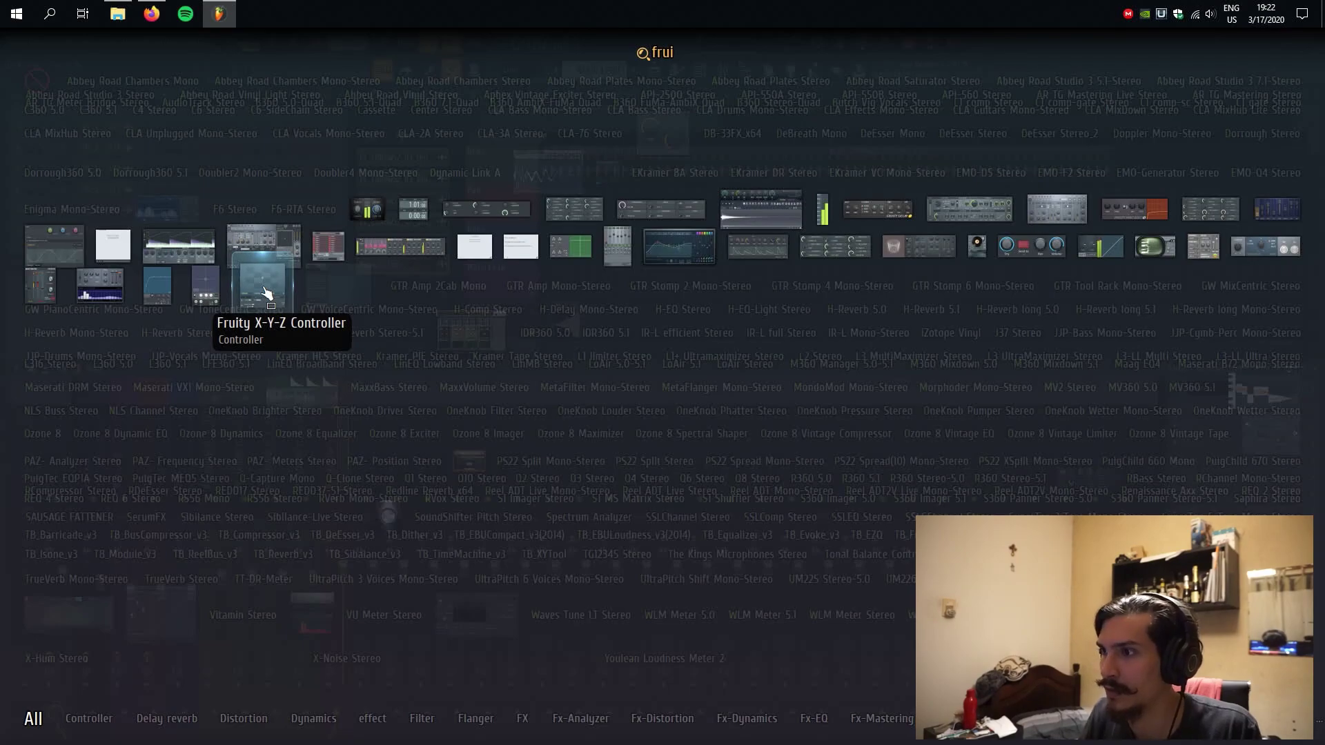
- Load Fruity Reeverb 2 with the Cathedral preset on the Reverse Cym mixer track and lower its dry level while listening
{"action": "left_click_drag", "start_coordinate": [910, 248], "coordinate": [1213, 411]}
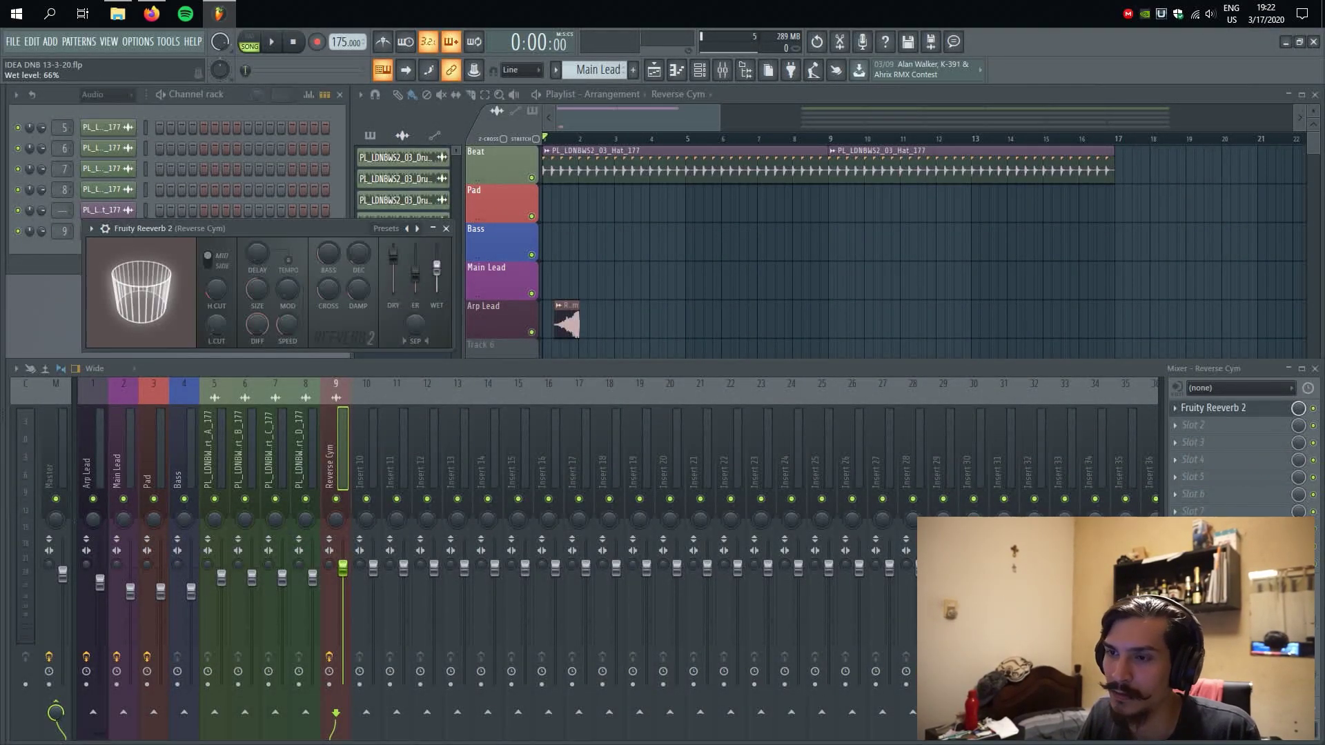
{"action": "left_click", "coordinate": [417, 229]}
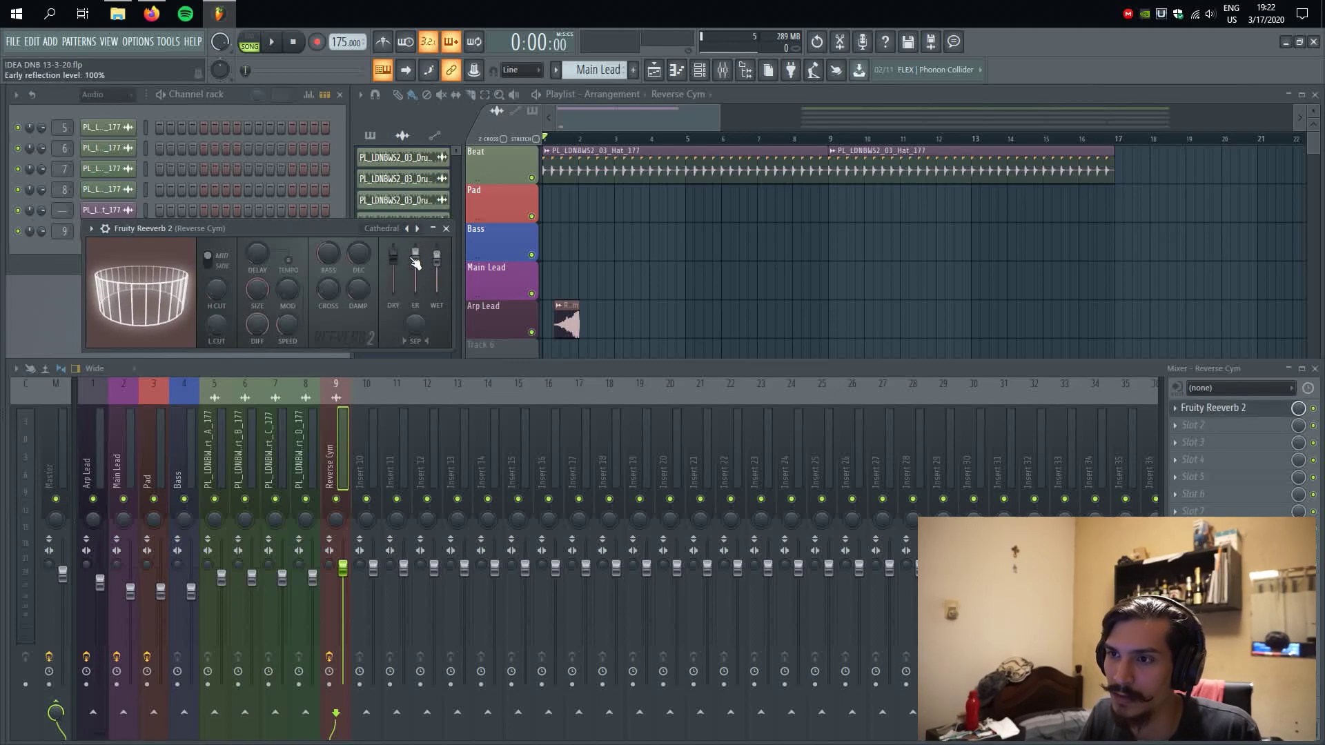
{"action": "key", "text": "space"}
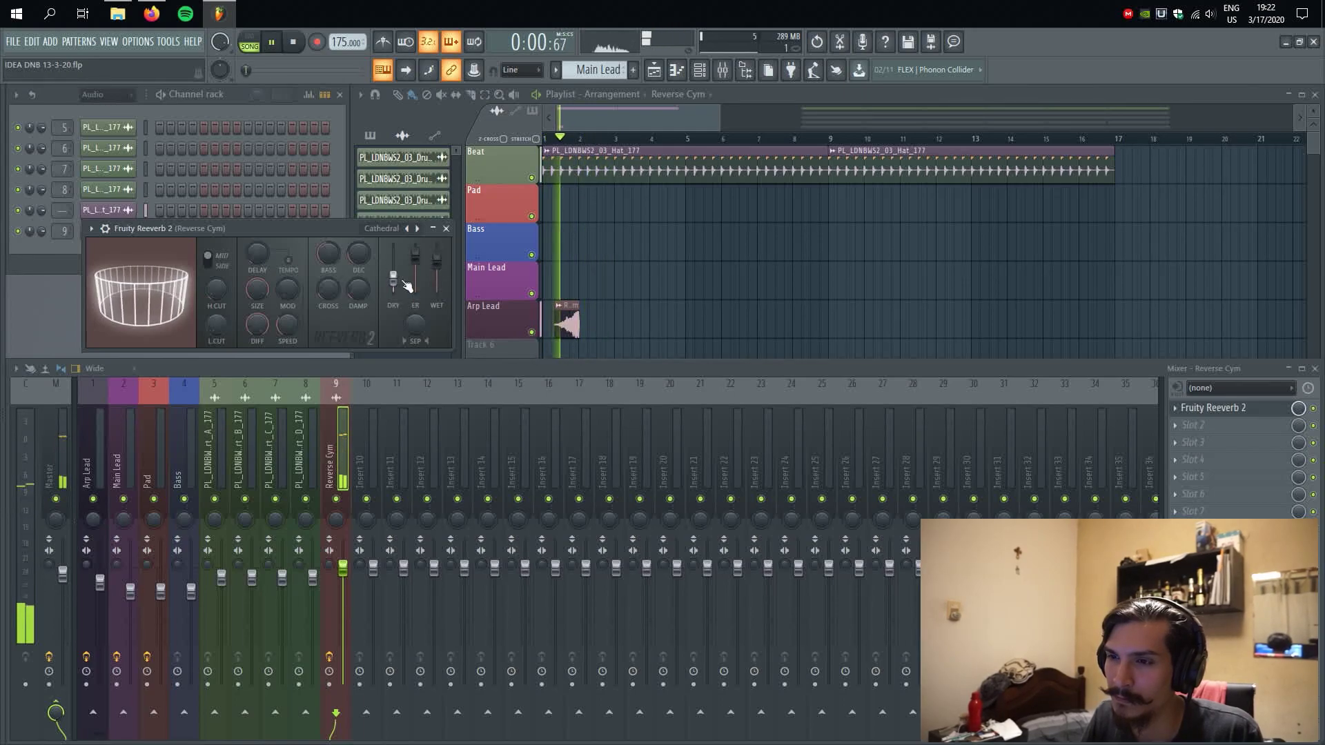
{"action": "key", "text": "space"}
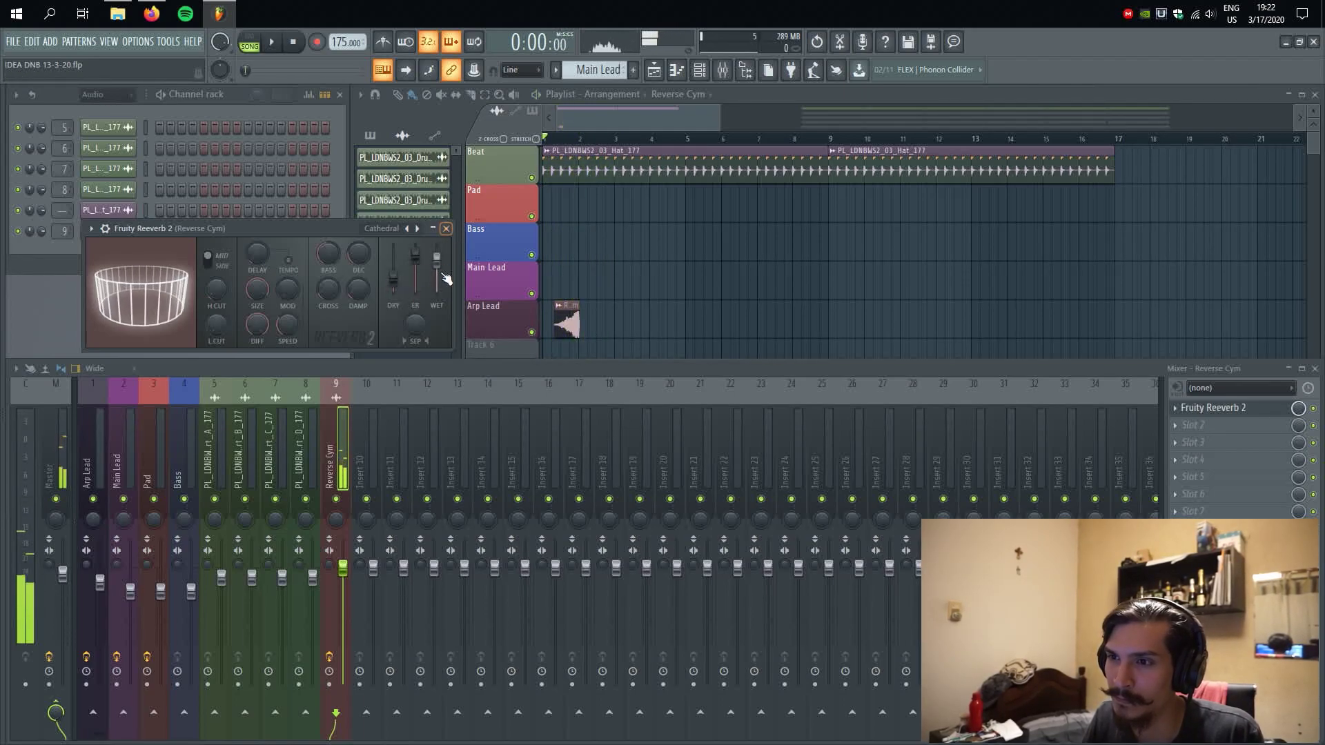
{"action": "left_click", "coordinate": [446, 228]}
{"action": "left_click", "coordinate": [596, 258]}
- Raise the time-stretching pitch of the Reverse Cym sample slightly and close its settings
{"action": "left_click", "coordinate": [123, 230]}
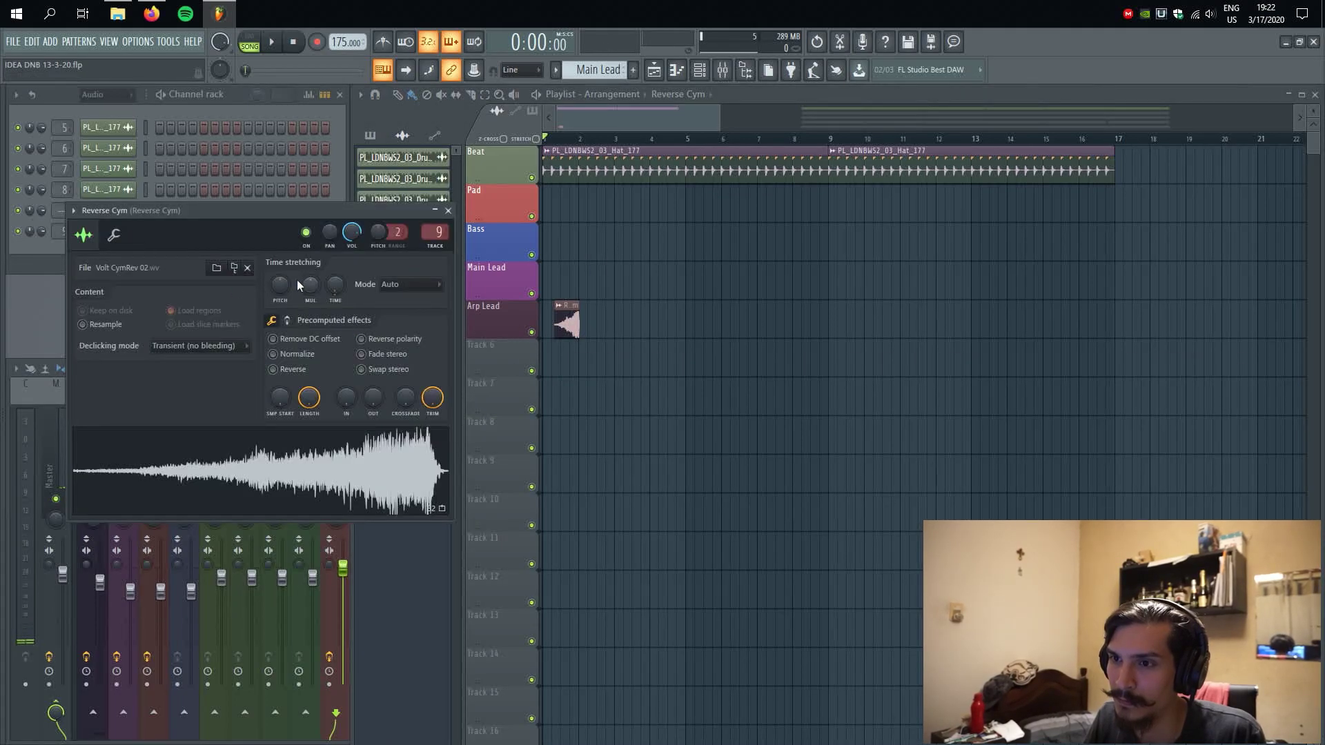
{"action": "left_click_drag", "start_coordinate": [283, 284], "coordinate": [287, 242]}
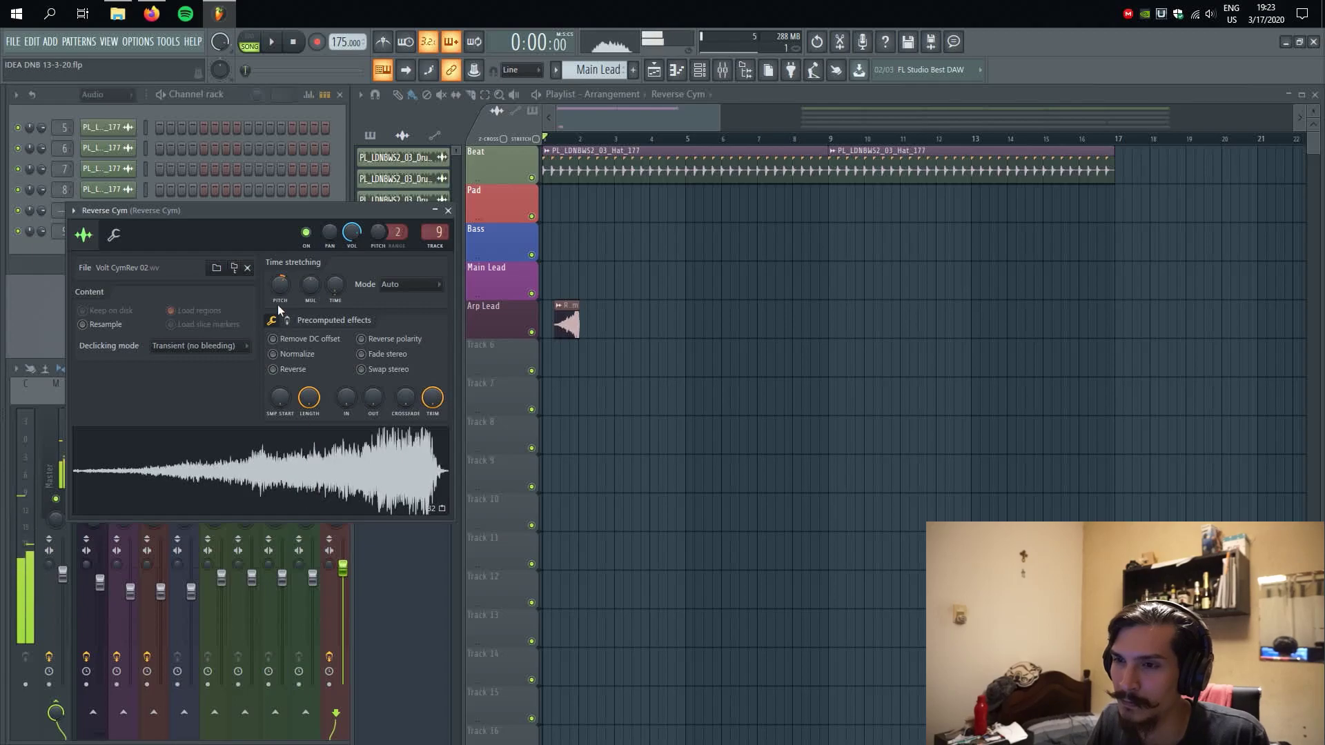
{"action": "left_click", "coordinate": [449, 211]}
- Shift both hat clips to start at bar 2, right where the Reverse Cym clip ends, and play the transition
{"action": "left_click_drag", "start_coordinate": [570, 329], "coordinate": [559, 330]}
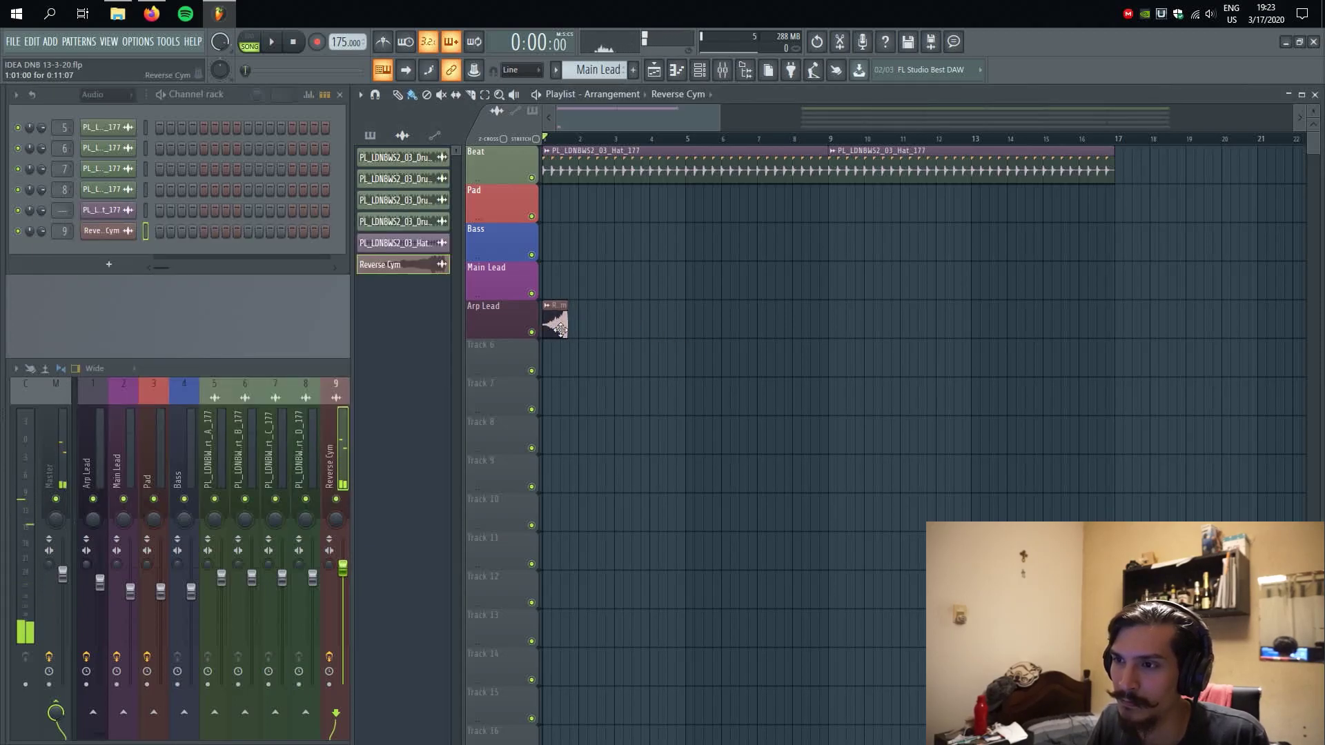
{"action": "key", "text": "ctrl+a"}
{"action": "left_click_drag", "start_coordinate": [611, 169], "coordinate": [621, 169]}
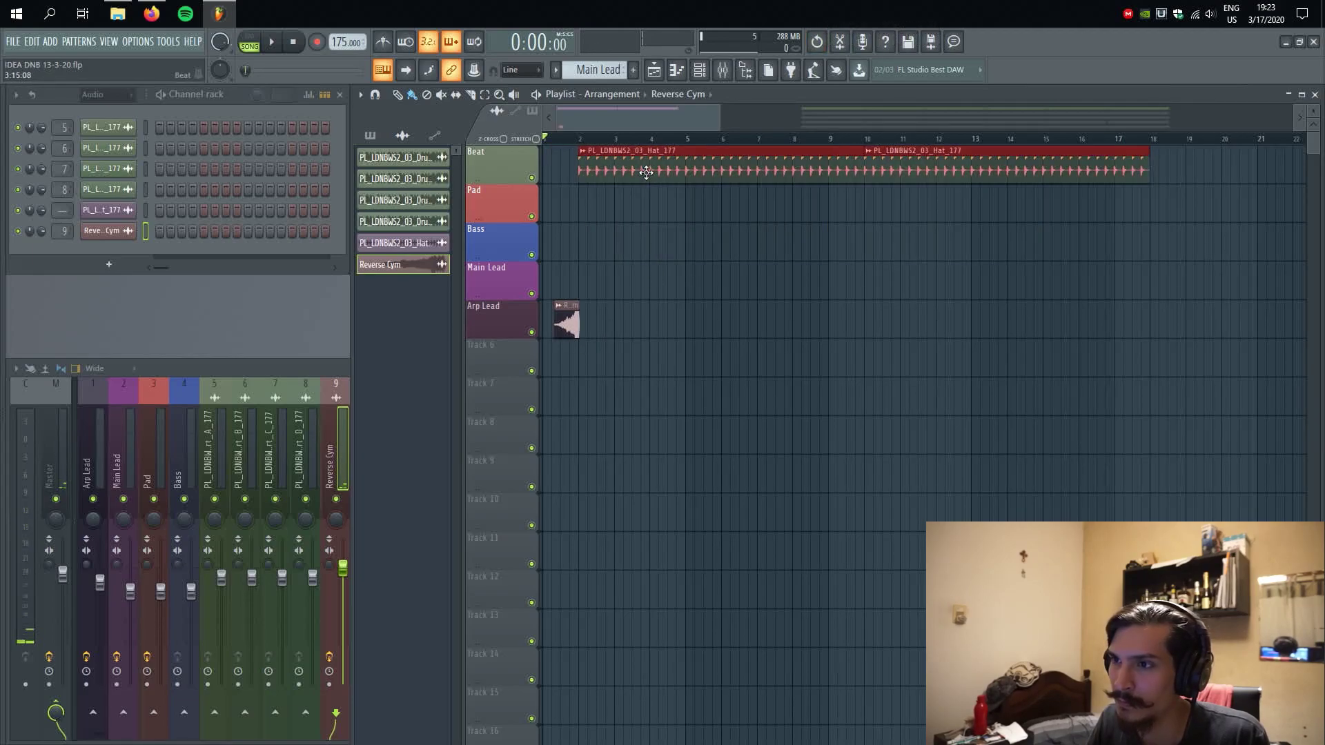
{"action": "left_click", "coordinate": [646, 171]}
{"action": "key", "text": "space"}
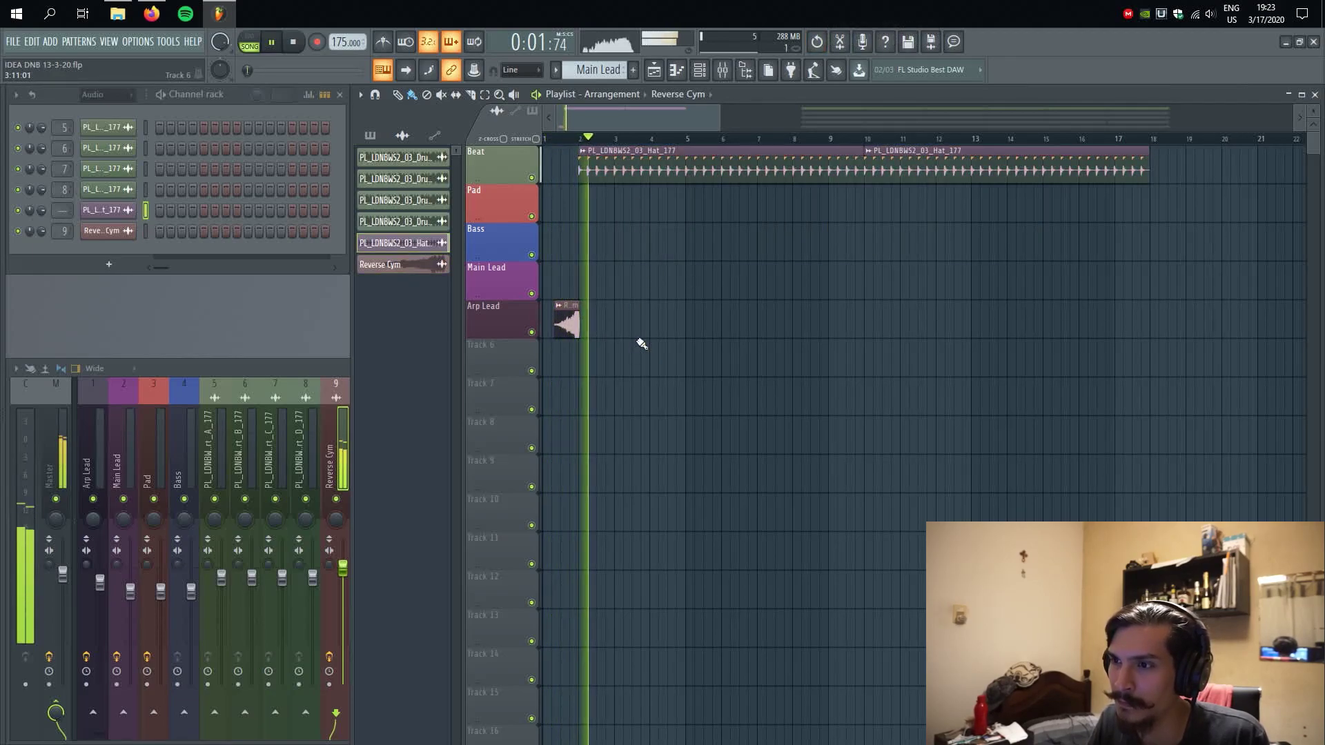
{"action": "scroll", "coordinate": [763, 331], "scroll_direction": "down", "scroll_amount": 2}
{"action": "key", "text": "space"}
- Copy the Pad pattern from its clip at bar 33 to the Pad track at bar 2
{"action": "scroll", "coordinate": [955, 363], "scroll_direction": "right", "scroll_amount": 3}
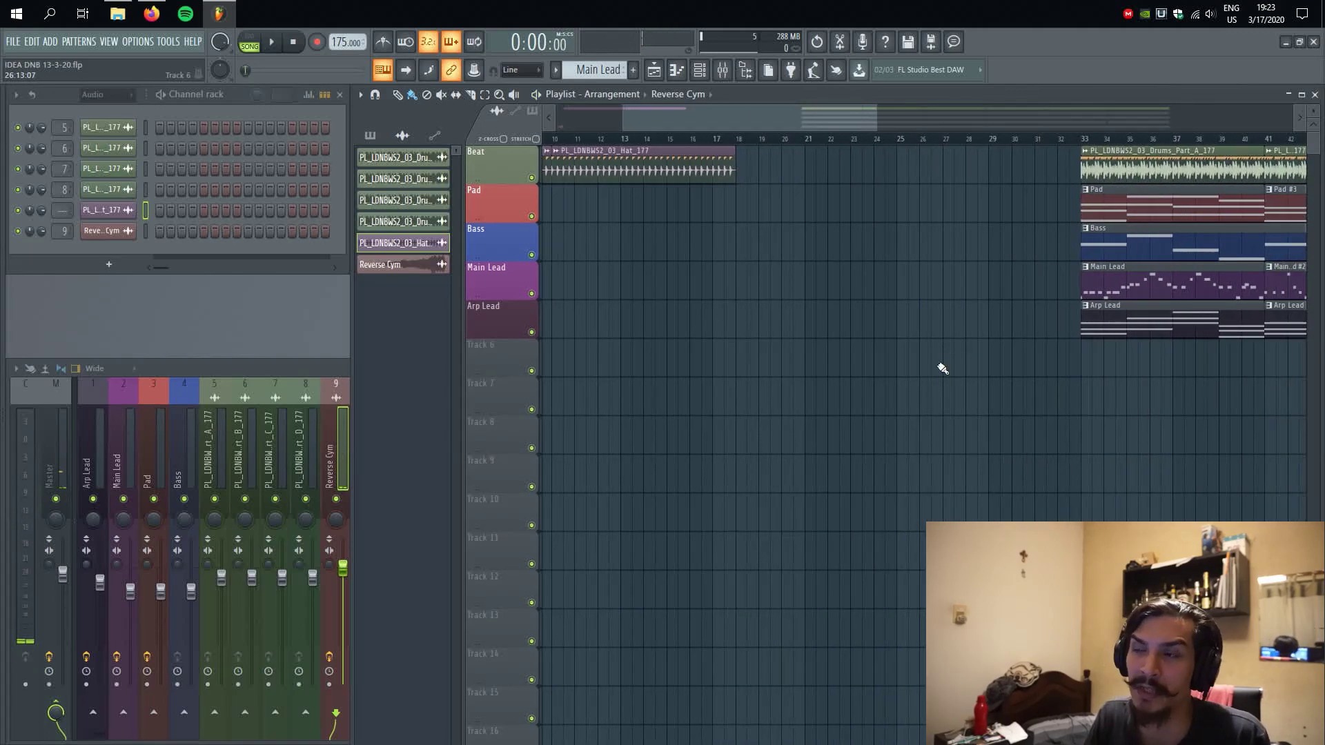
{"action": "scroll", "coordinate": [943, 369], "scroll_direction": "right", "scroll_amount": 1}
{"action": "left_click", "coordinate": [1104, 216]}
{"action": "scroll", "coordinate": [904, 329], "scroll_direction": "left", "scroll_amount": 8}
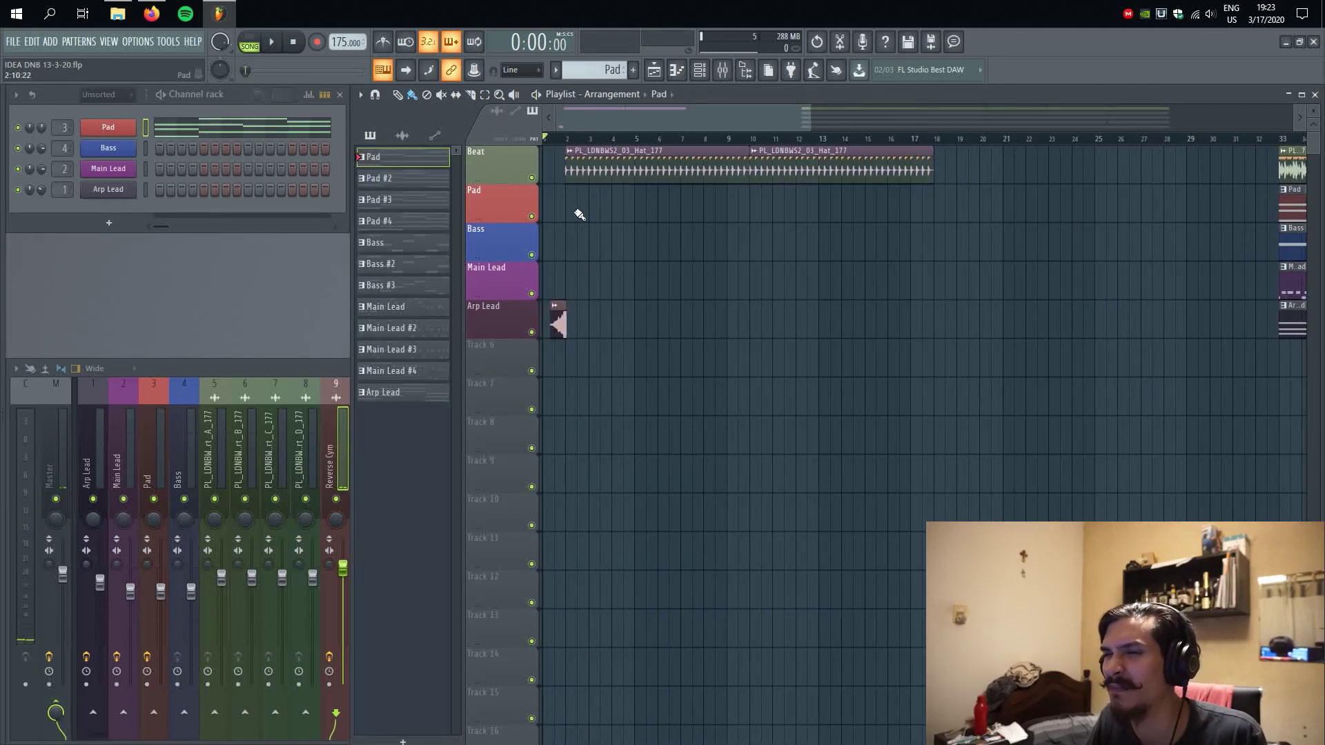
{"action": "left_click", "coordinate": [585, 209]}
- Pick the Bass pattern from its clip at bar 33 and play the intro from the start
{"action": "scroll", "coordinate": [923, 417], "scroll_direction": "right", "scroll_amount": 4}
{"action": "scroll", "coordinate": [848, 476], "scroll_direction": "left", "scroll_amount": 4}
{"action": "scroll", "coordinate": [1067, 425], "scroll_direction": "right", "scroll_amount": 10}
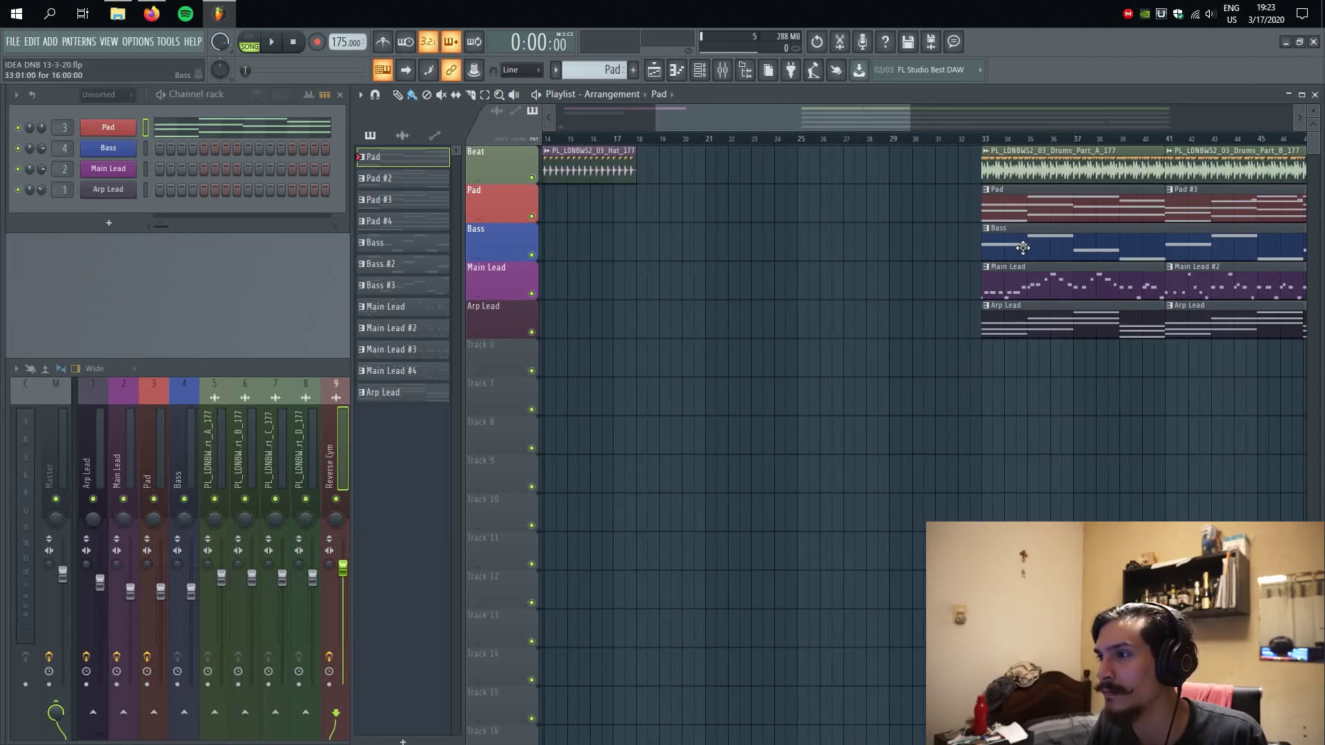
{"action": "left_click", "coordinate": [1023, 247]}
{"action": "scroll", "coordinate": [828, 262], "scroll_direction": "left", "scroll_amount": 10}
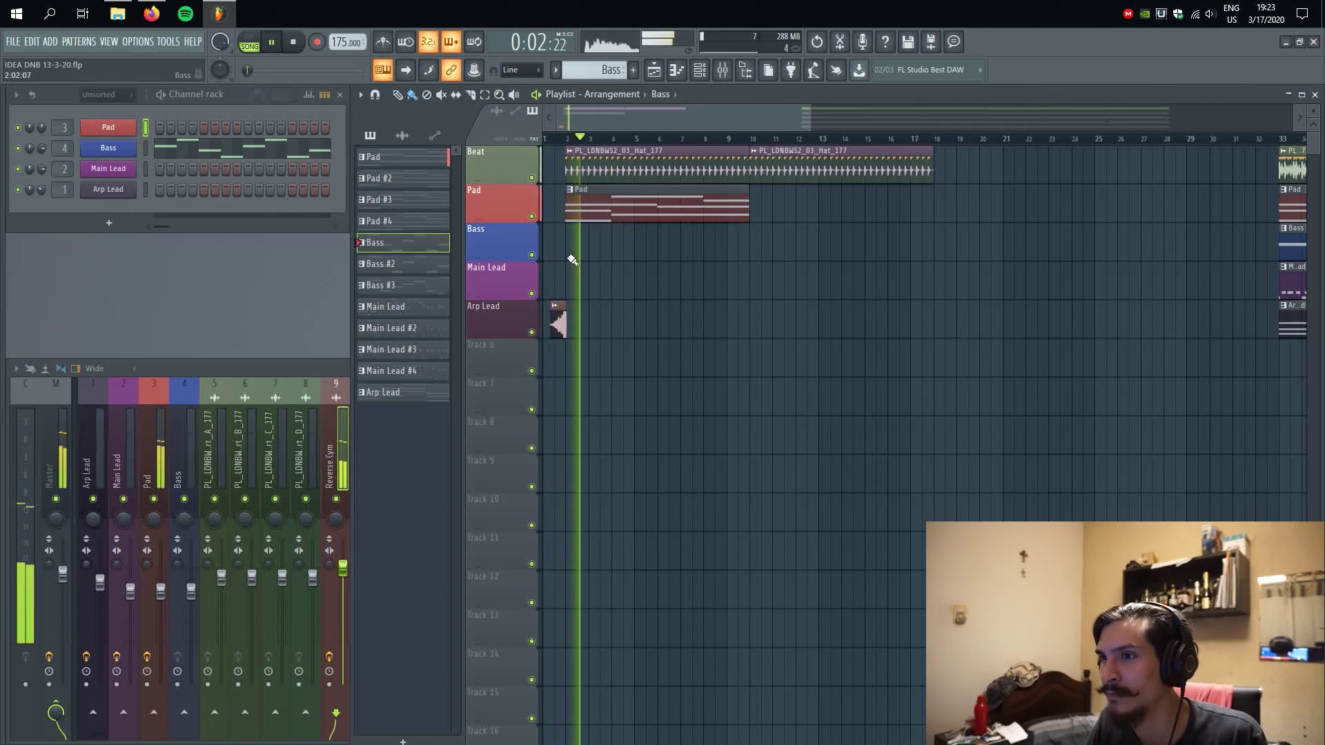
{"action": "key", "text": "space"}
- Try the Main Lead pattern at bar 2 in place of the Pad clip, play it and remove it
{"action": "scroll", "coordinate": [678, 435], "scroll_direction": "right", "scroll_amount": 10}
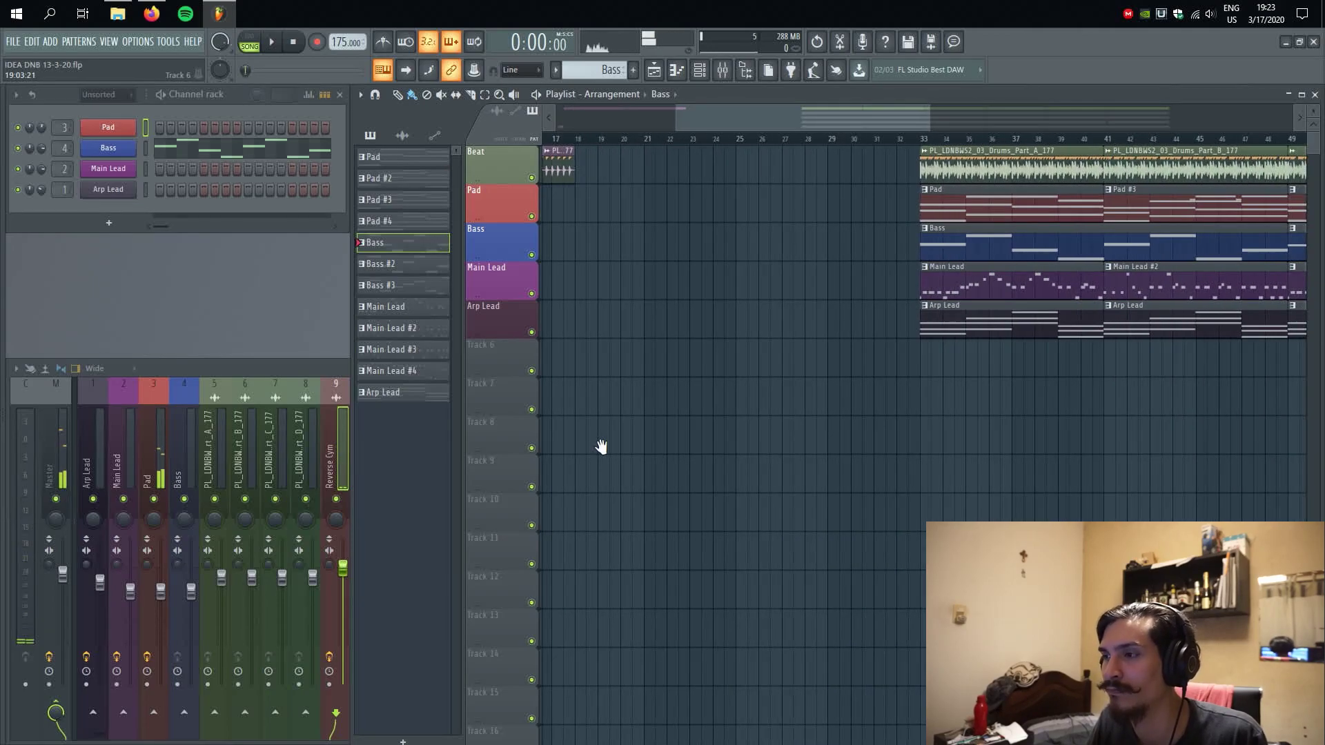
{"action": "scroll", "coordinate": [635, 459], "scroll_direction": "left", "scroll_amount": 5}
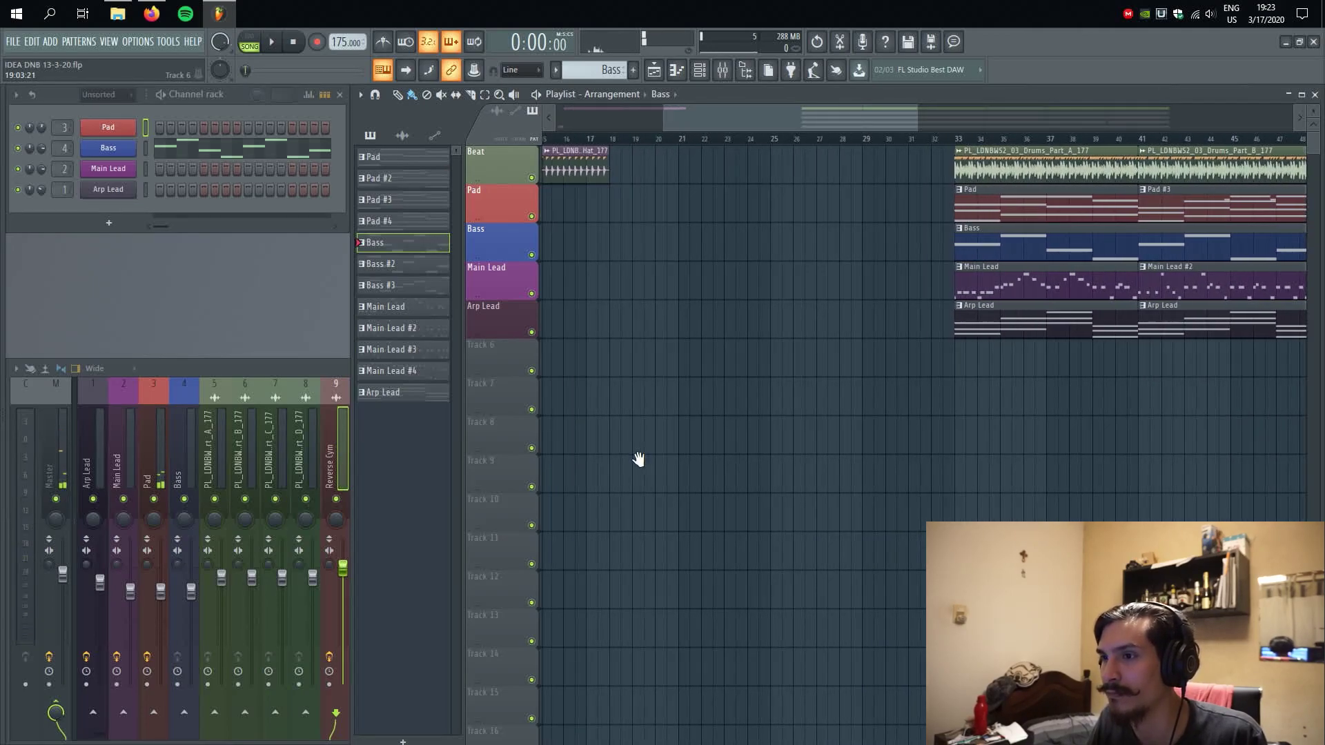
{"action": "scroll", "coordinate": [901, 389], "scroll_direction": "right", "scroll_amount": 4}
{"action": "left_click", "coordinate": [1000, 286]}
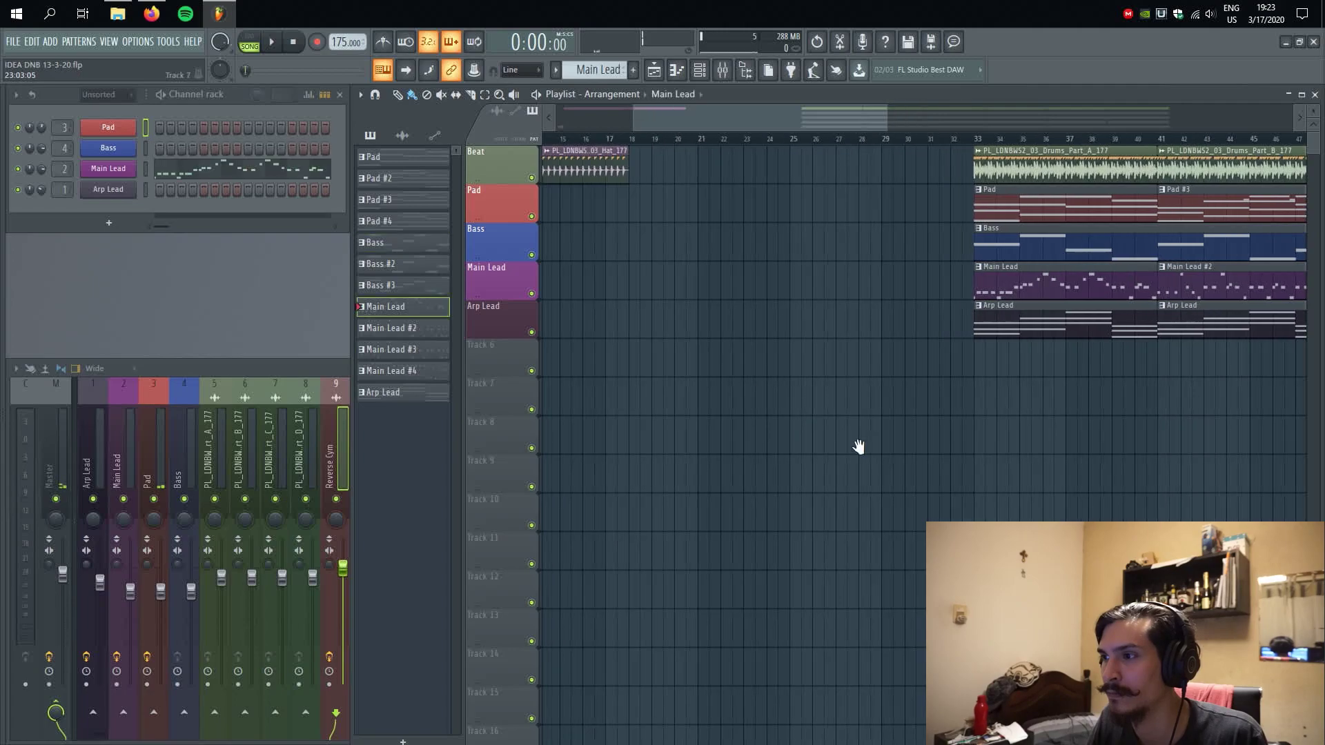
{"action": "scroll", "coordinate": [682, 438], "scroll_direction": "left", "scroll_amount": 8}
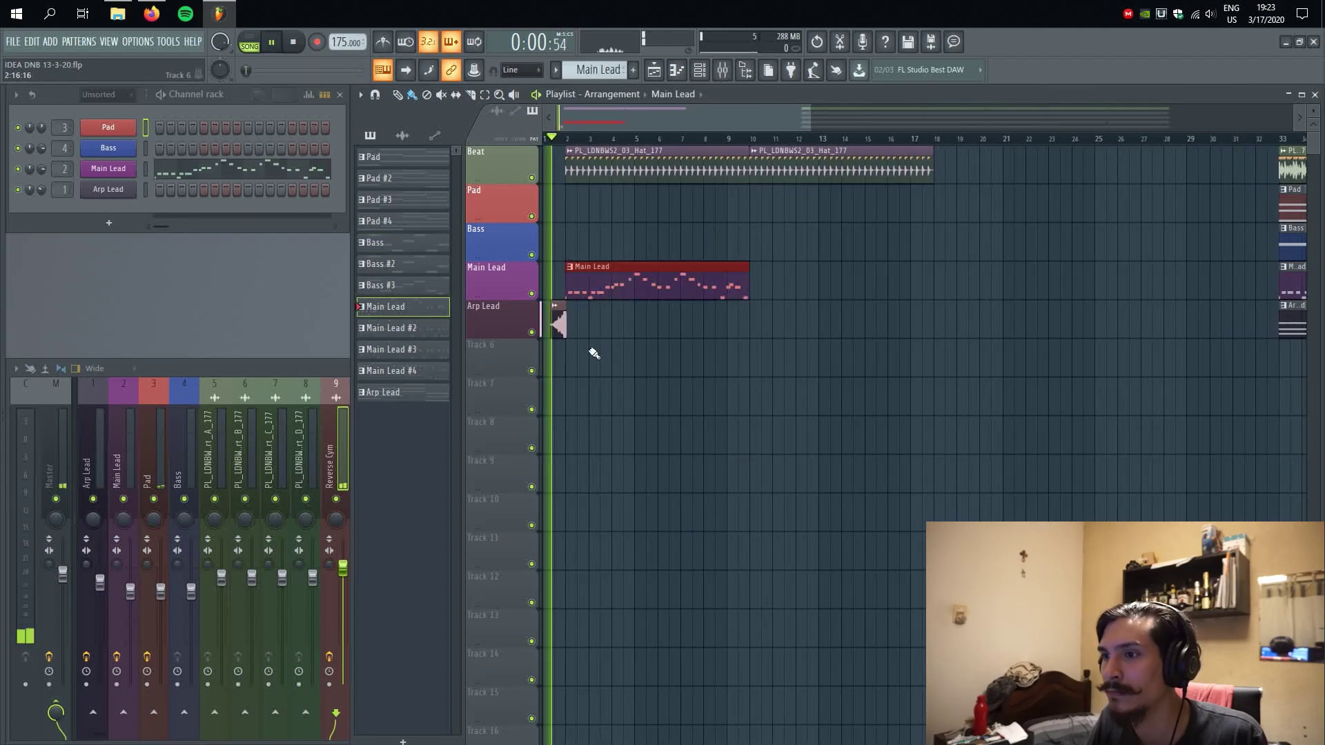
{"action": "key", "text": "space"}
{"action": "right_click", "coordinate": [607, 282]}
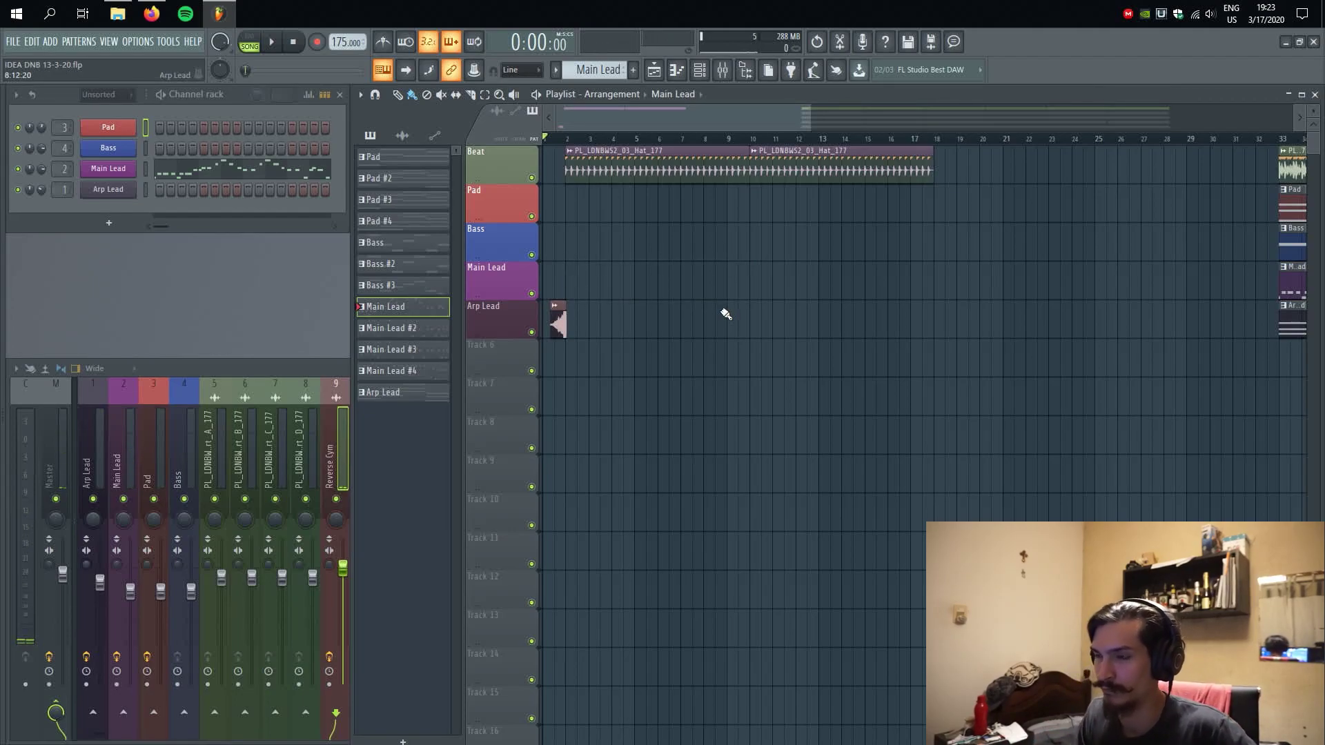
- Place the Bass pattern from bar 33 on the Bass track at bar 2 and play the intro
{"action": "scroll", "coordinate": [861, 307], "scroll_direction": "right", "scroll_amount": 8}
{"action": "left_click", "coordinate": [1198, 238]}
{"action": "scroll", "coordinate": [1190, 317], "scroll_direction": "left", "scroll_amount": 8}
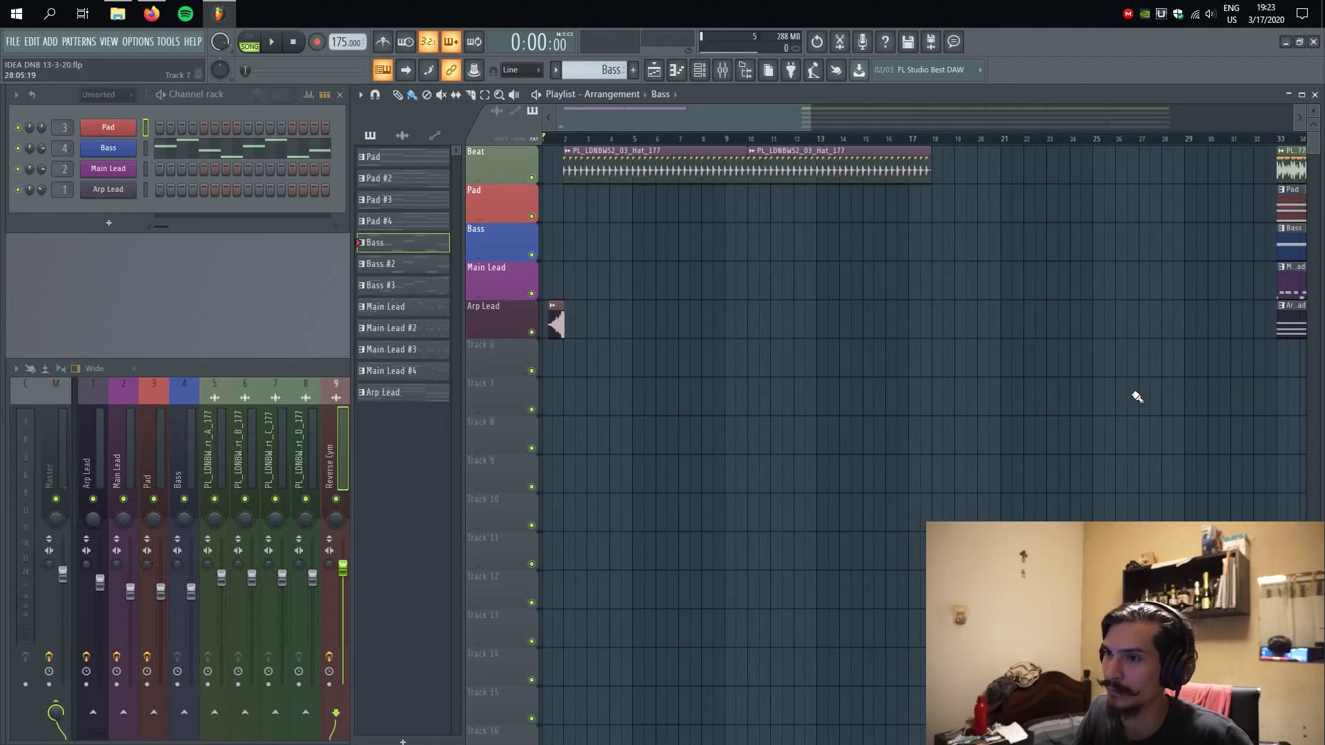
{"action": "key", "text": "ctrl+z"}
{"action": "key", "text": "space"}
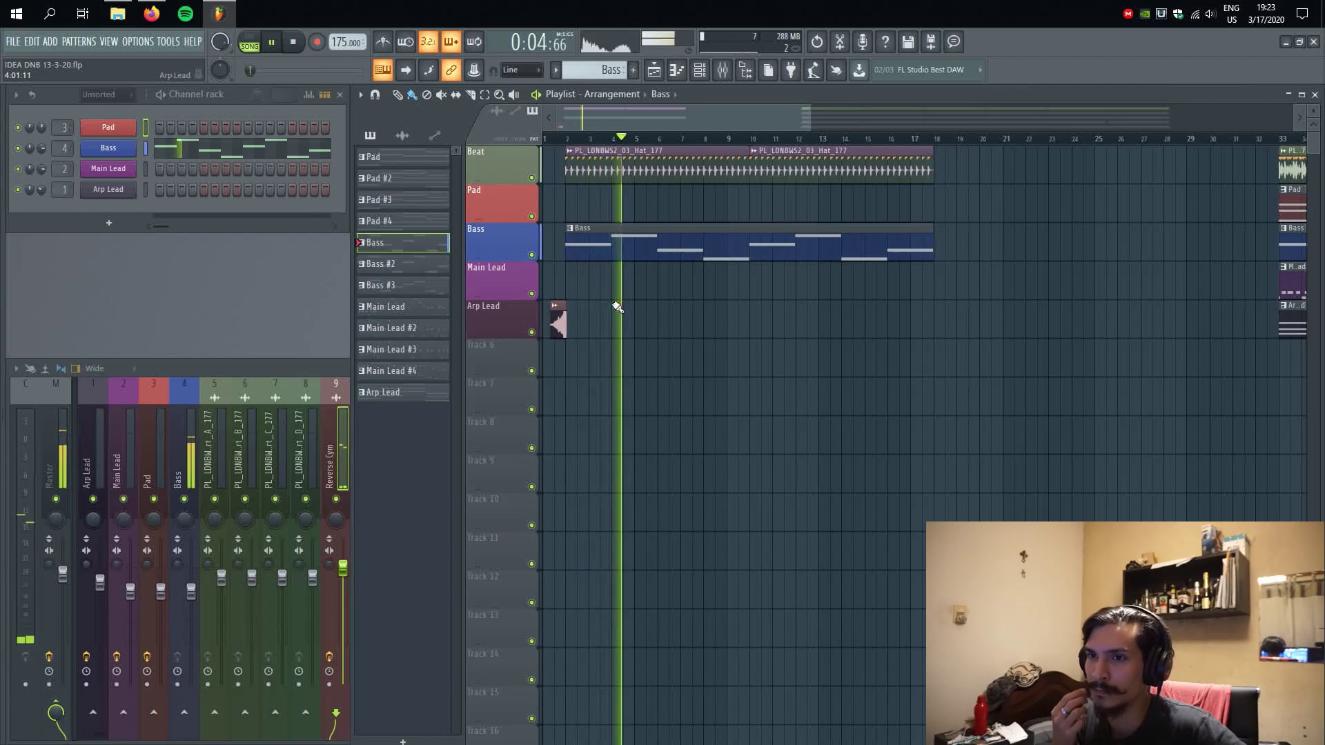
- Load Fruity Love Philter in the first effect slot of the Bass mixer track and try its cutoff down to 0% during playback
{"action": "key", "text": "F9"}
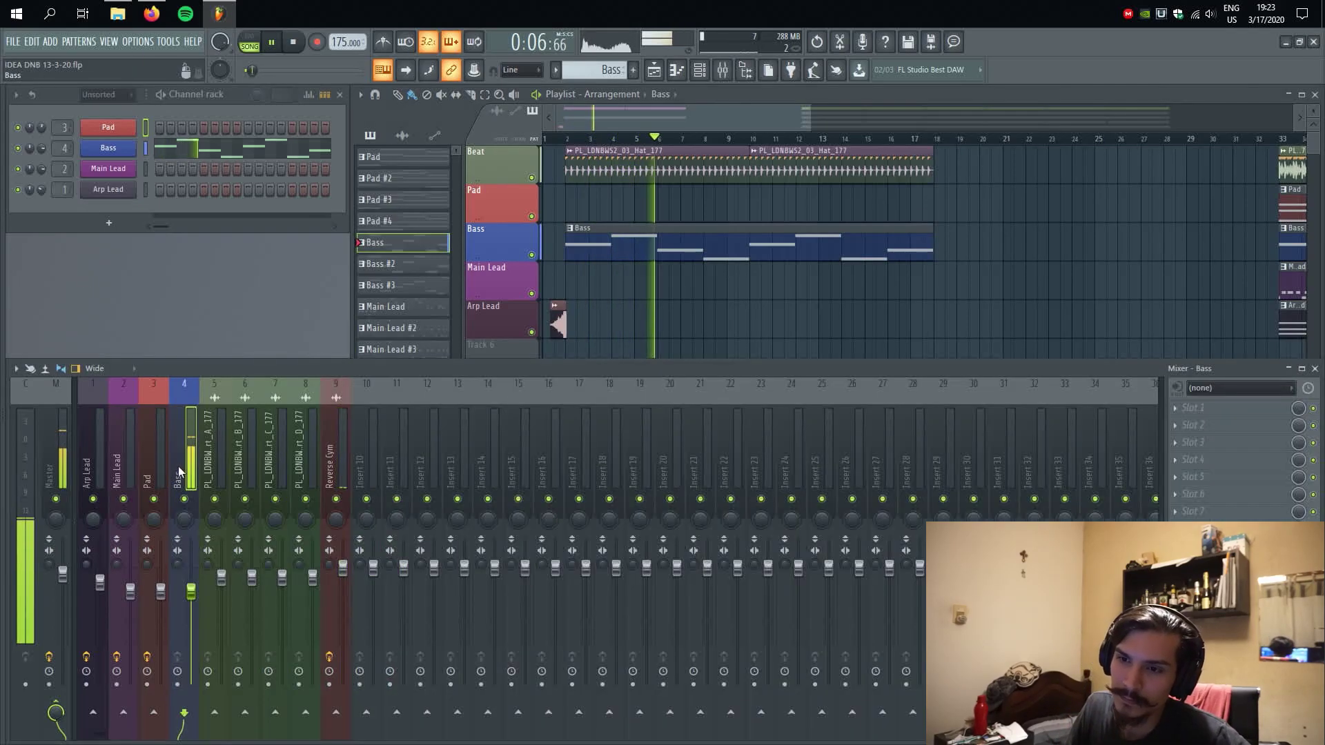
{"action": "left_click", "coordinate": [1198, 405]}
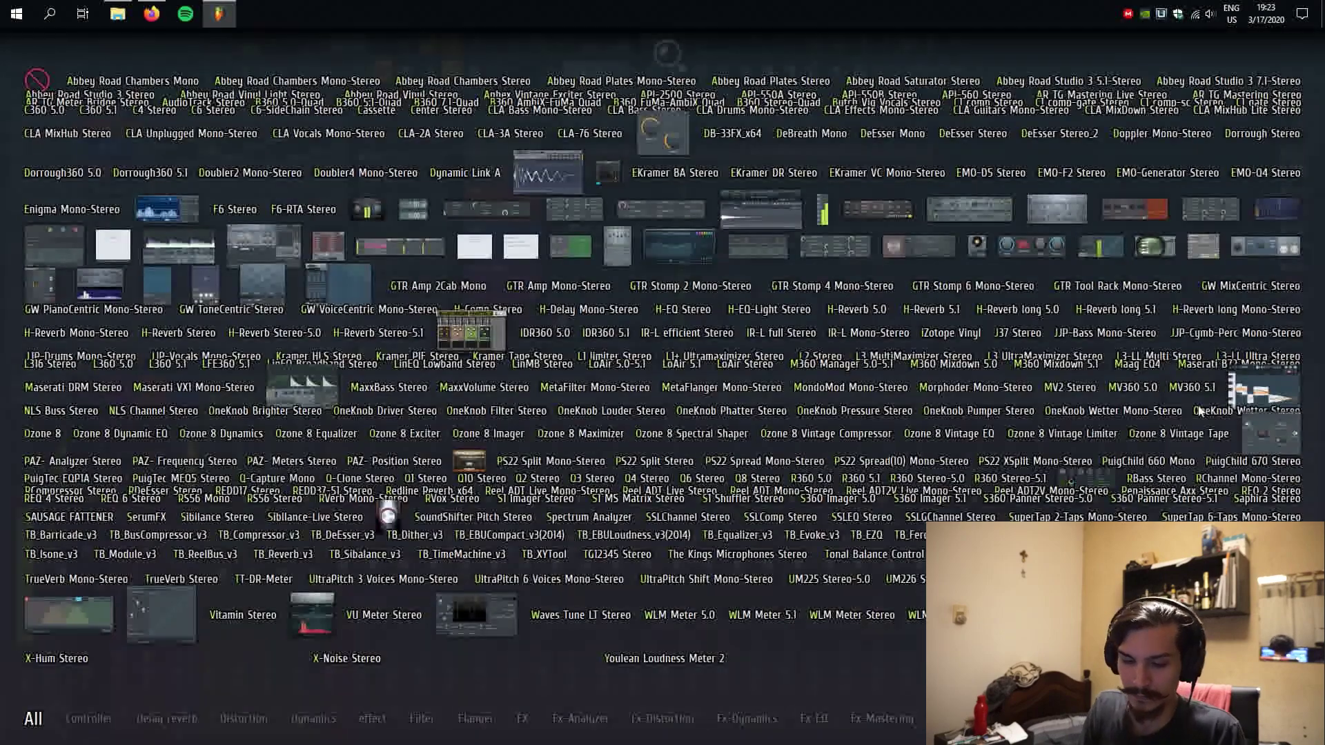
{"action": "type", "text": "love p"}
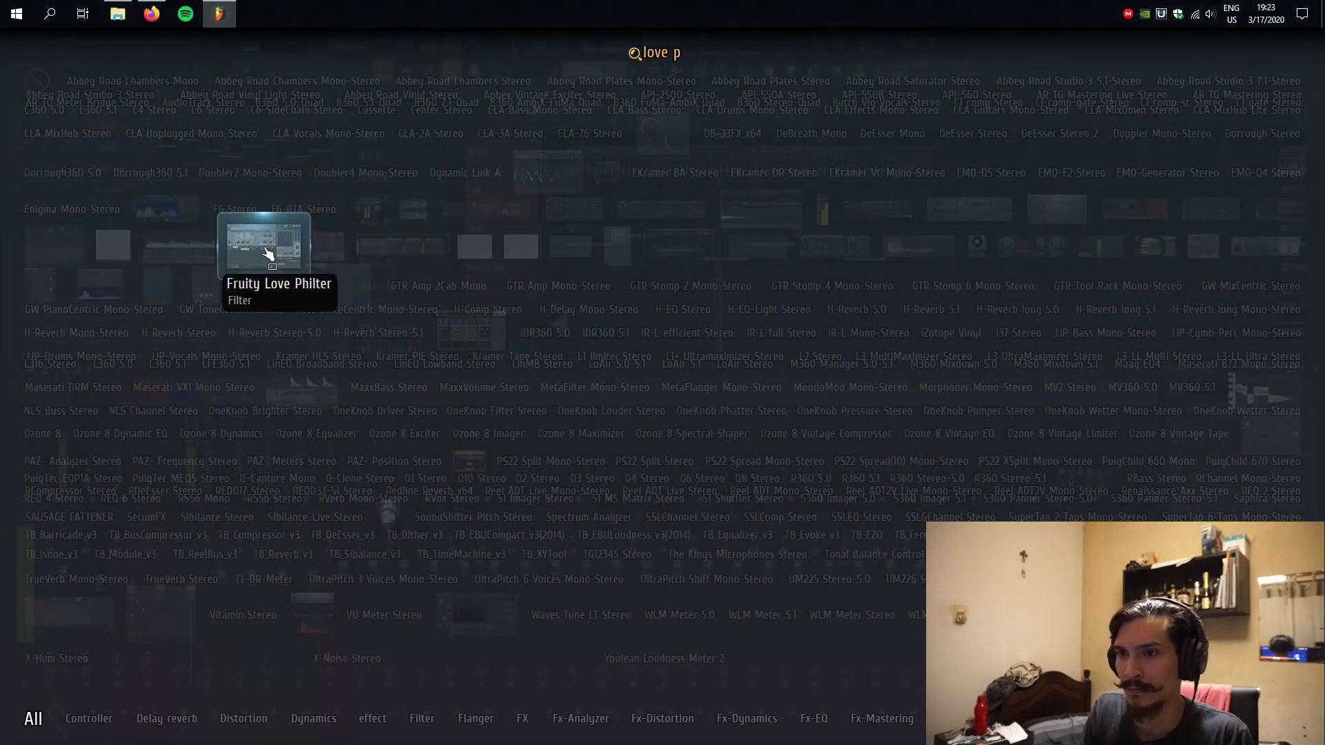
{"action": "left_click", "coordinate": [268, 254]}
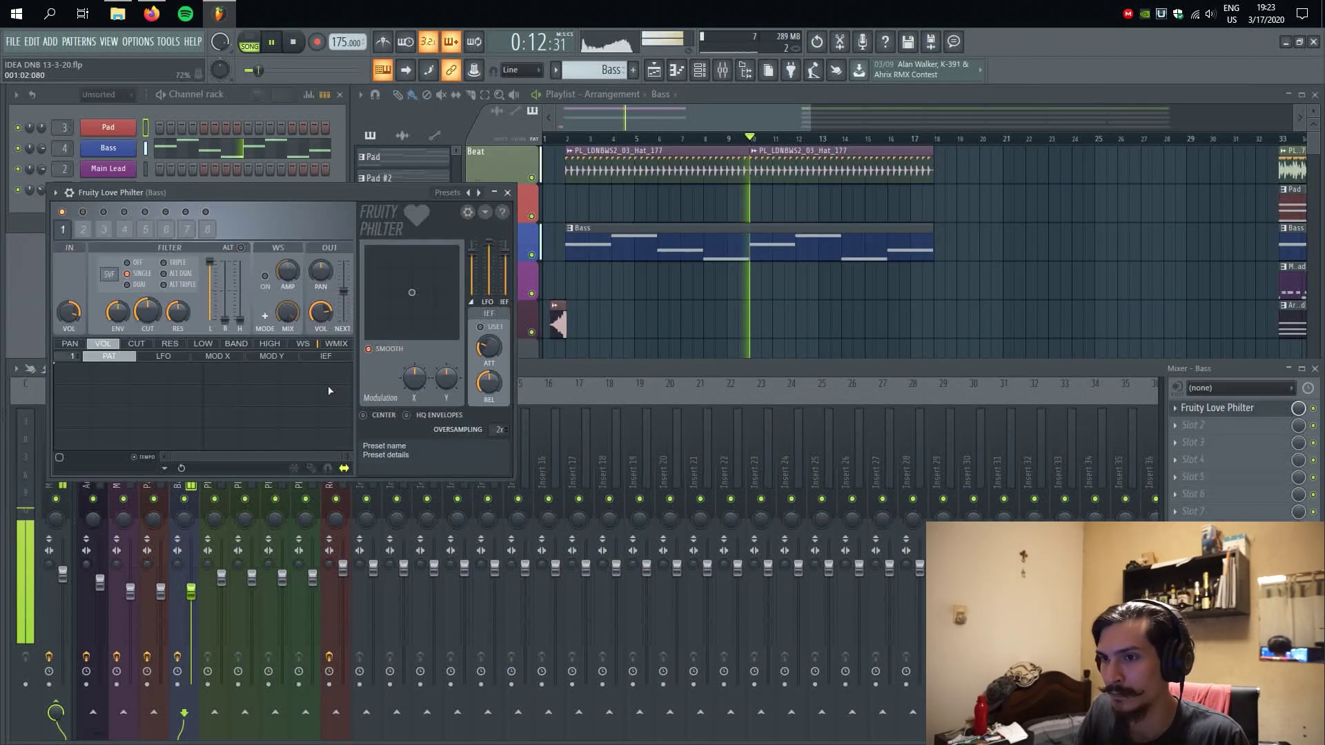
{"action": "mouse_move", "coordinate": [147, 311]}
{"action": "left_mouse_down"}
{"action": "mouse_move", "coordinate": [147, 297]}
{"action": "mouse_move", "coordinate": [149, 313]}
{"action": "left_mouse_up"}
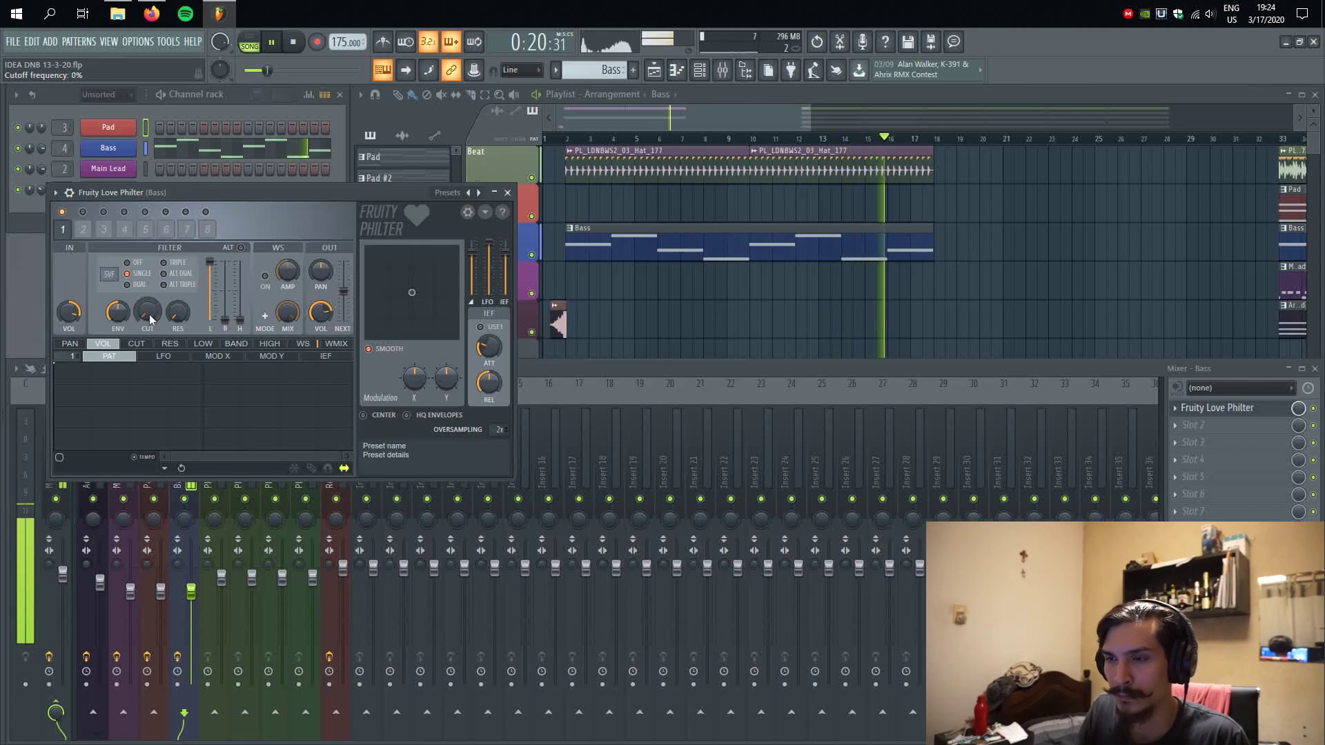
{"action": "key", "text": "space"}
- Reset the Bass filter's cutoff frequency and set the song to initialize with this position
{"action": "right_click", "coordinate": [149, 314]}
{"action": "left_click", "coordinate": [144, 318]}
{"action": "right_click", "coordinate": [142, 318]}
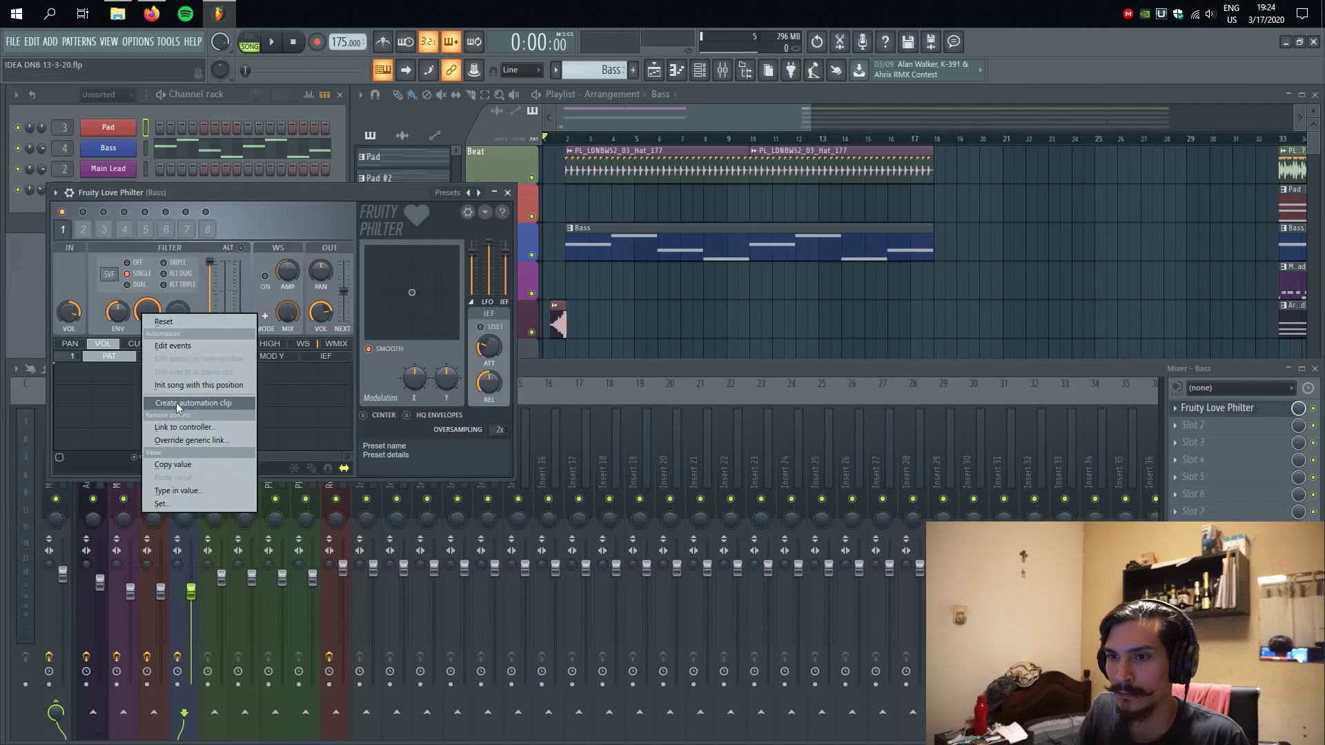
{"action": "left_click", "coordinate": [187, 385]}
- Select the range from bar 2 to bar 18 and create an automation clip for the Bass filter's cutoff frequency, then close the plugin
{"action": "right_click", "coordinate": [164, 324]}
{"action": "left_click", "coordinate": [865, 320]}
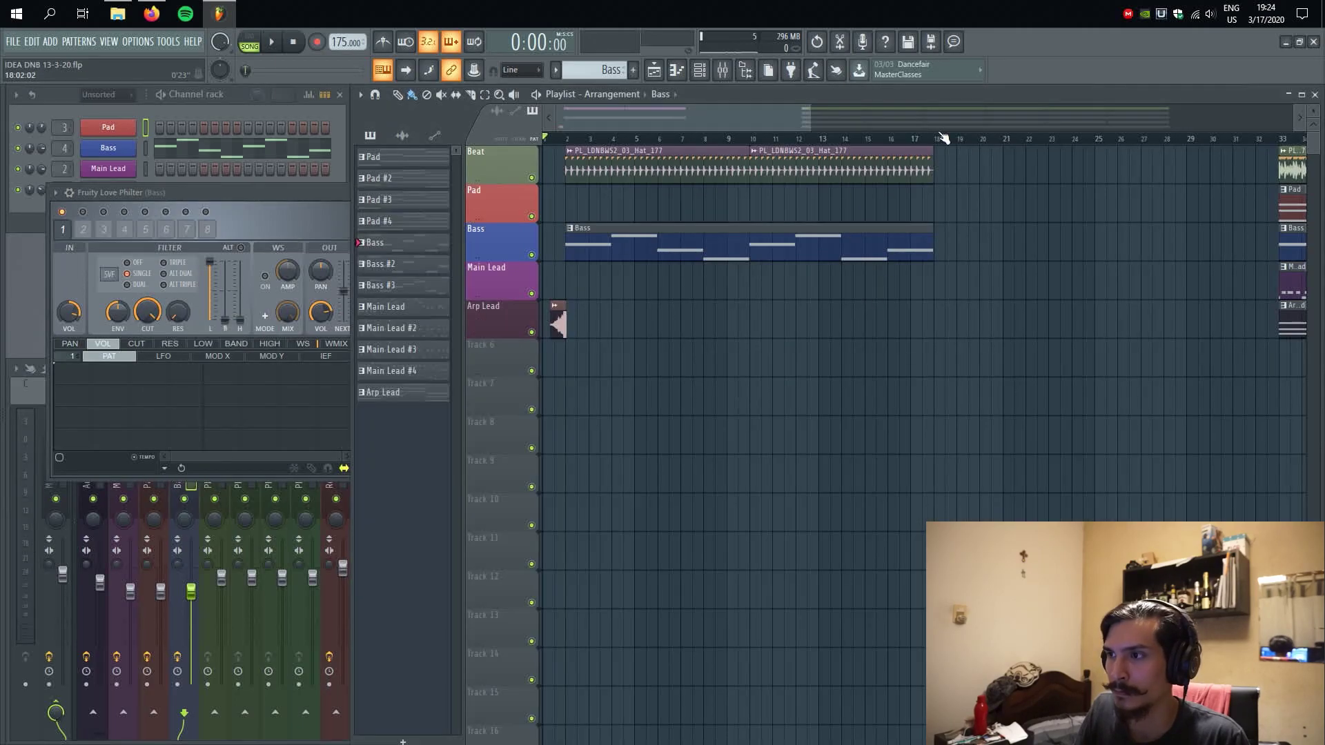
{"action": "left_click_drag", "start_coordinate": [944, 143], "coordinate": [570, 159]}
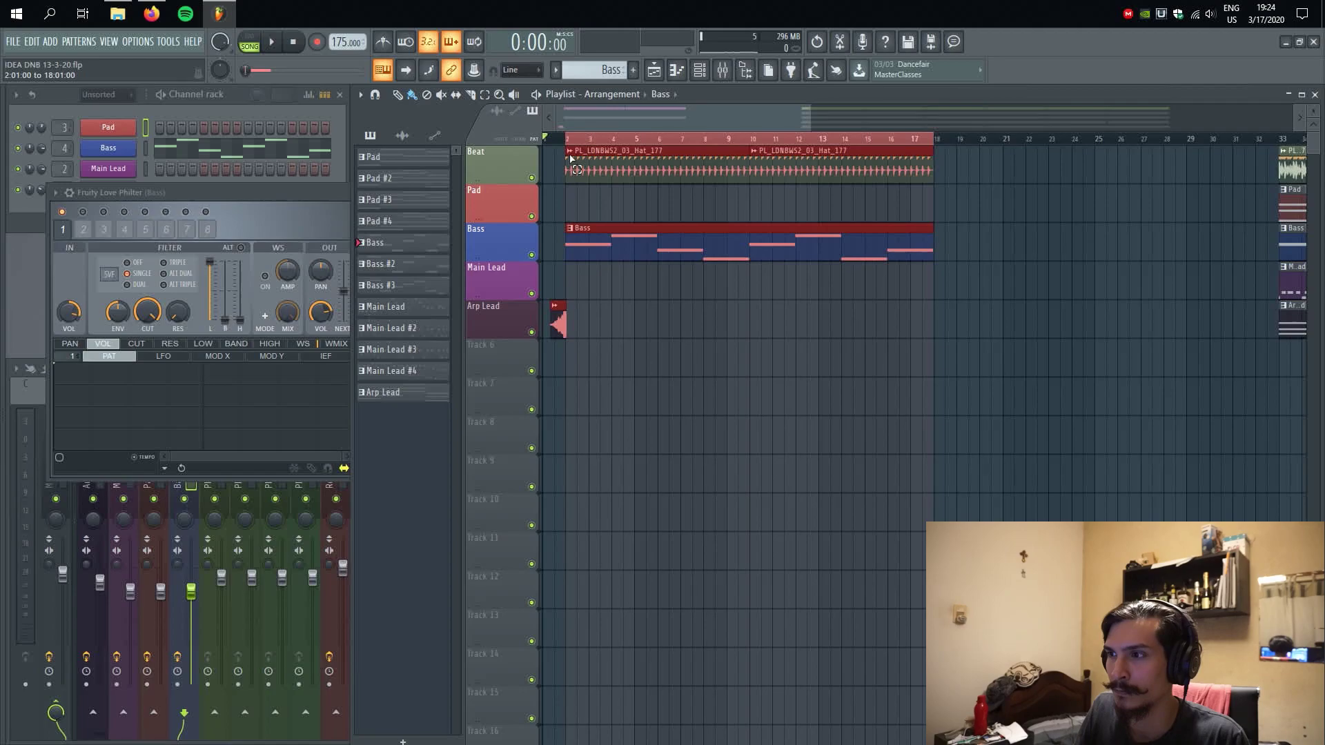
{"action": "right_click", "coordinate": [150, 314]}
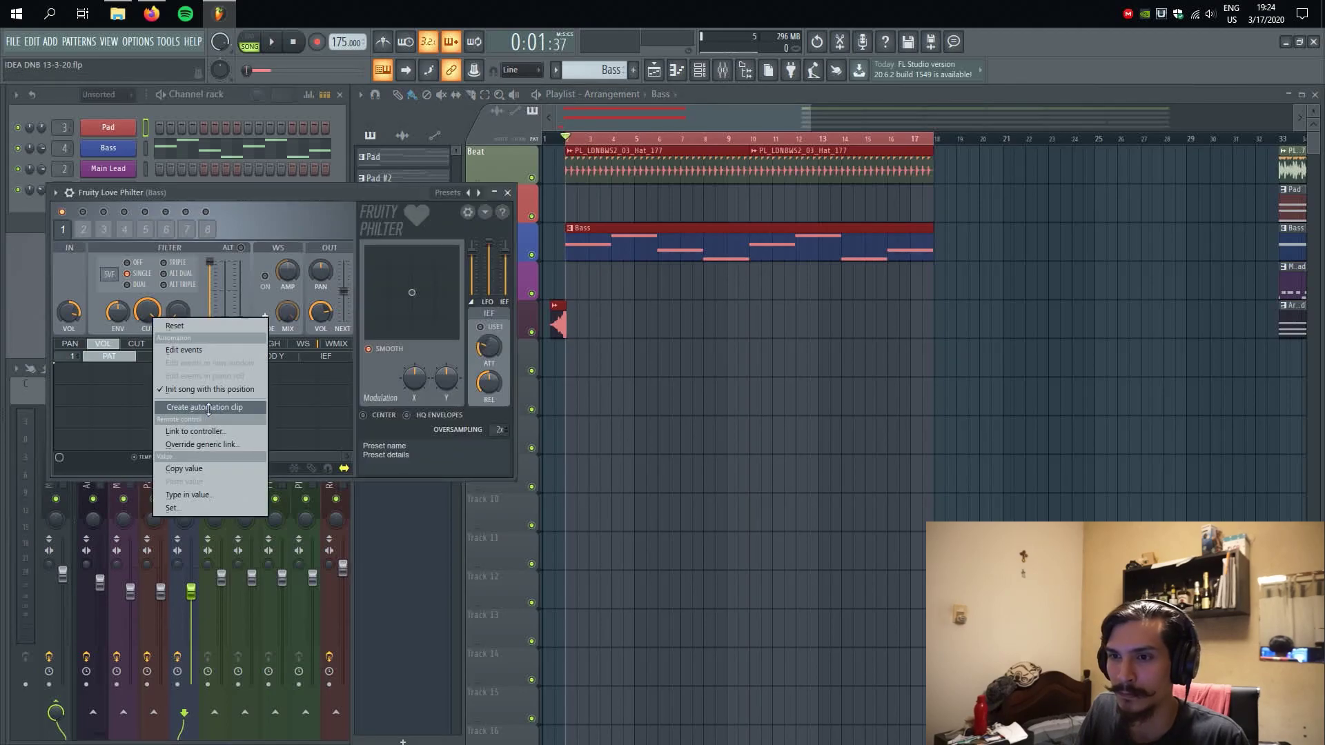
{"action": "left_click", "coordinate": [209, 409]}
{"action": "left_click", "coordinate": [508, 193]}
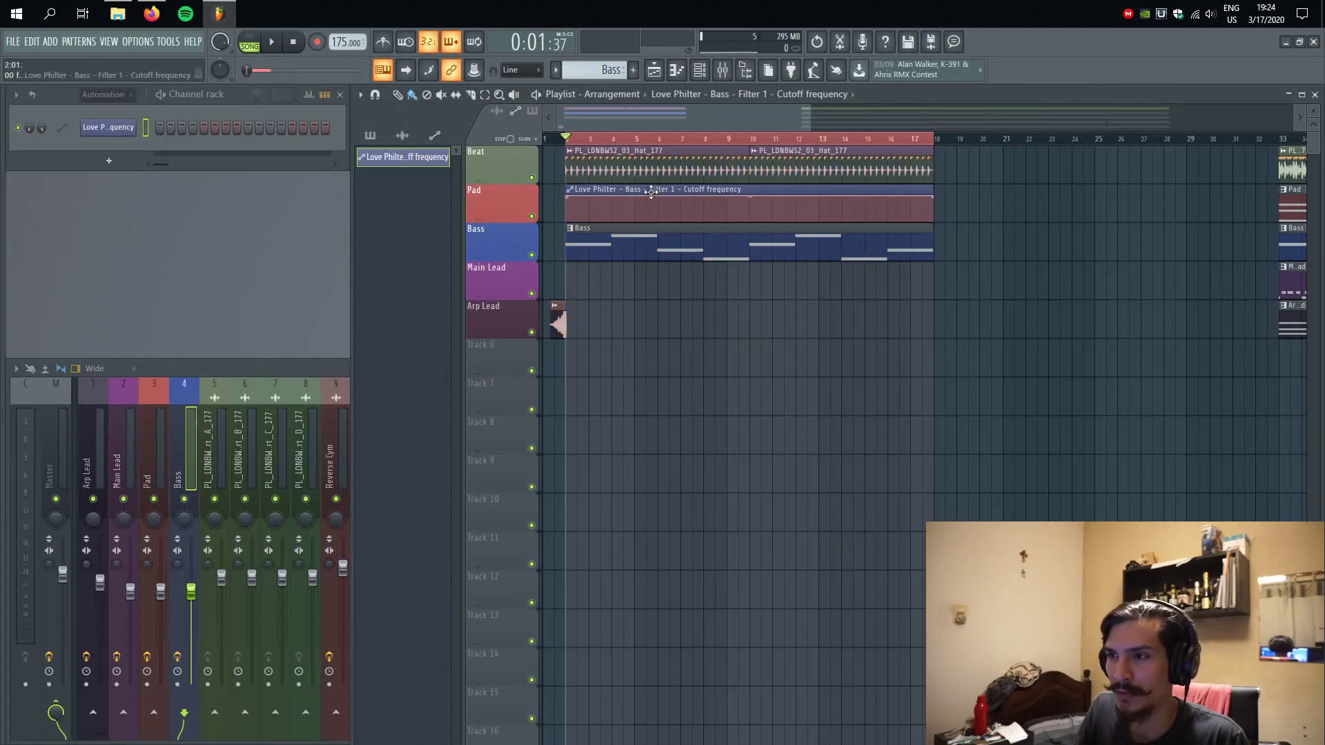
- Move the cutoff automation clip to its own track directly beneath Bass and name that track Lowcut
{"action": "left_click_drag", "start_coordinate": [651, 192], "coordinate": [651, 424]}
{"action": "left_click_drag", "start_coordinate": [505, 443], "coordinate": [504, 279]}
{"action": "double_click", "coordinate": [519, 281]}
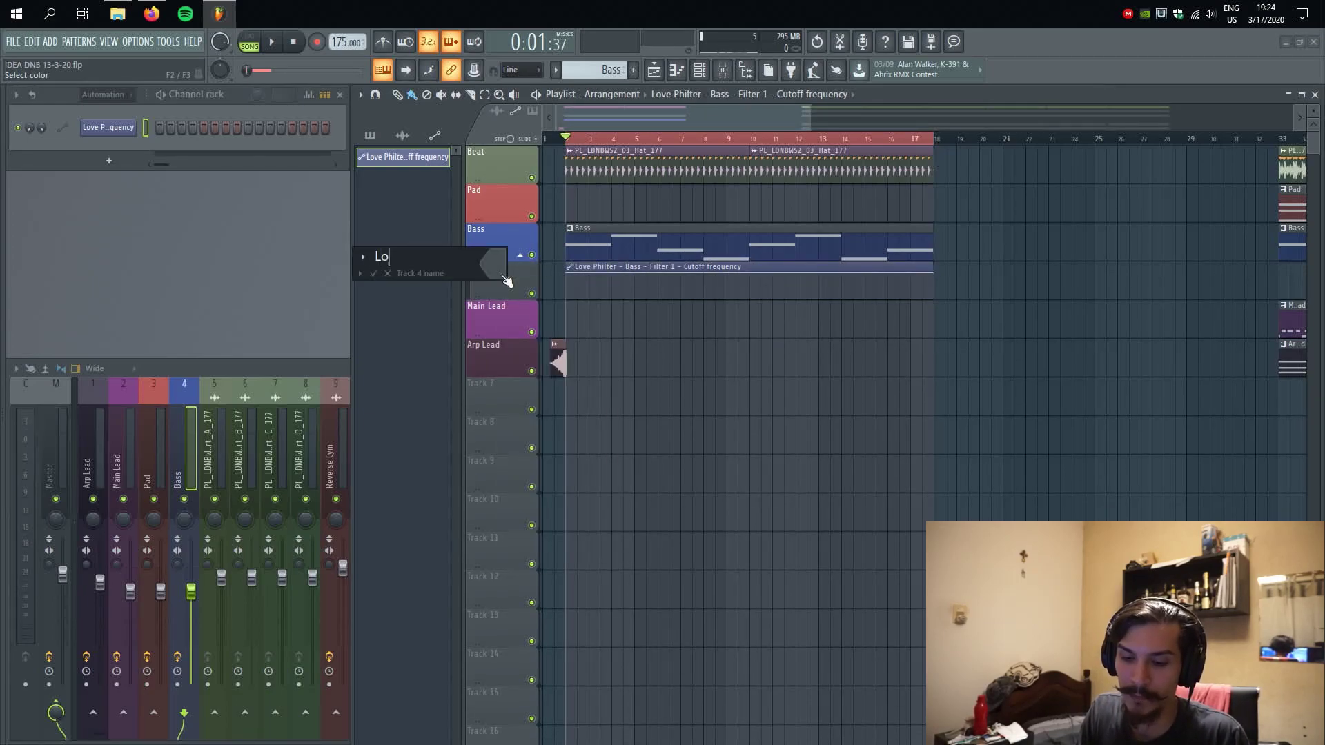
{"action": "key", "text": "Return"}
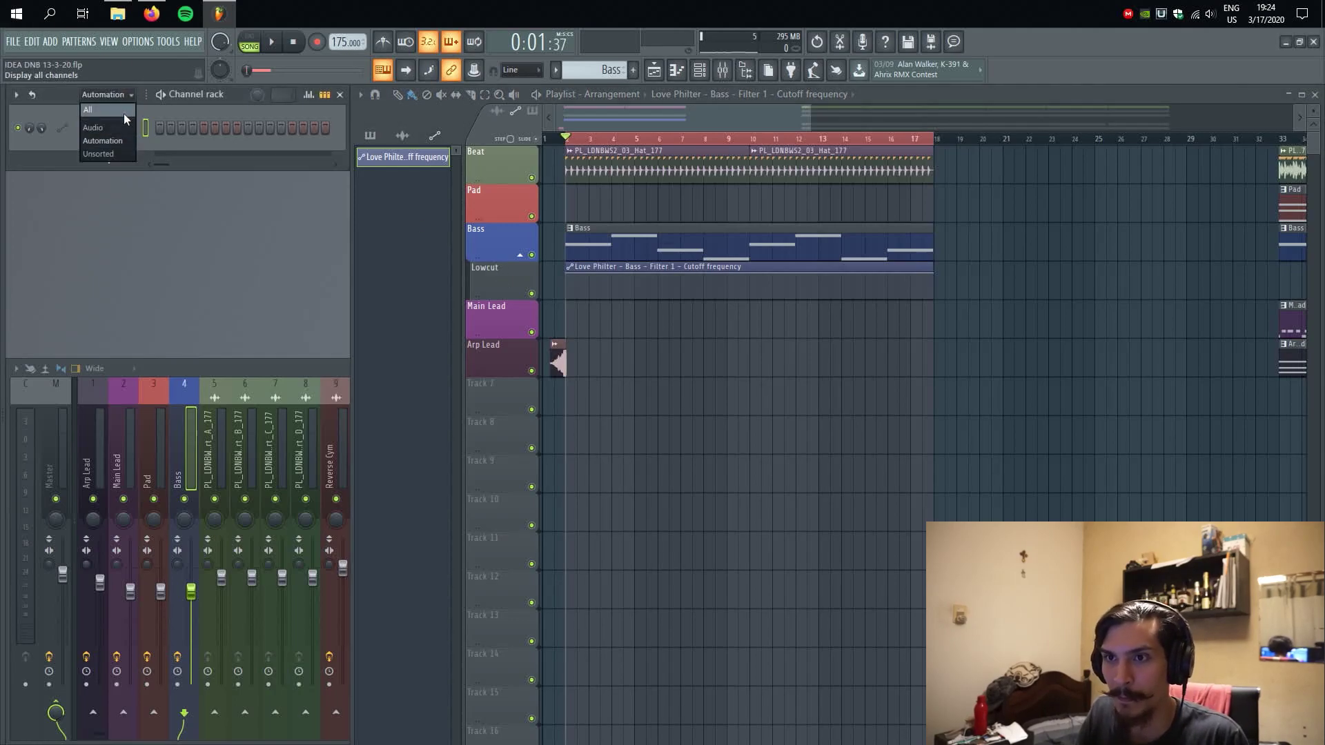
- Display all channels and shape the Lowcut automation to rise from zero at bar 2 to about mid height at bar 18
{"action": "left_click", "coordinate": [124, 113]}
{"action": "left_click_drag", "start_coordinate": [567, 275], "coordinate": [569, 300]}
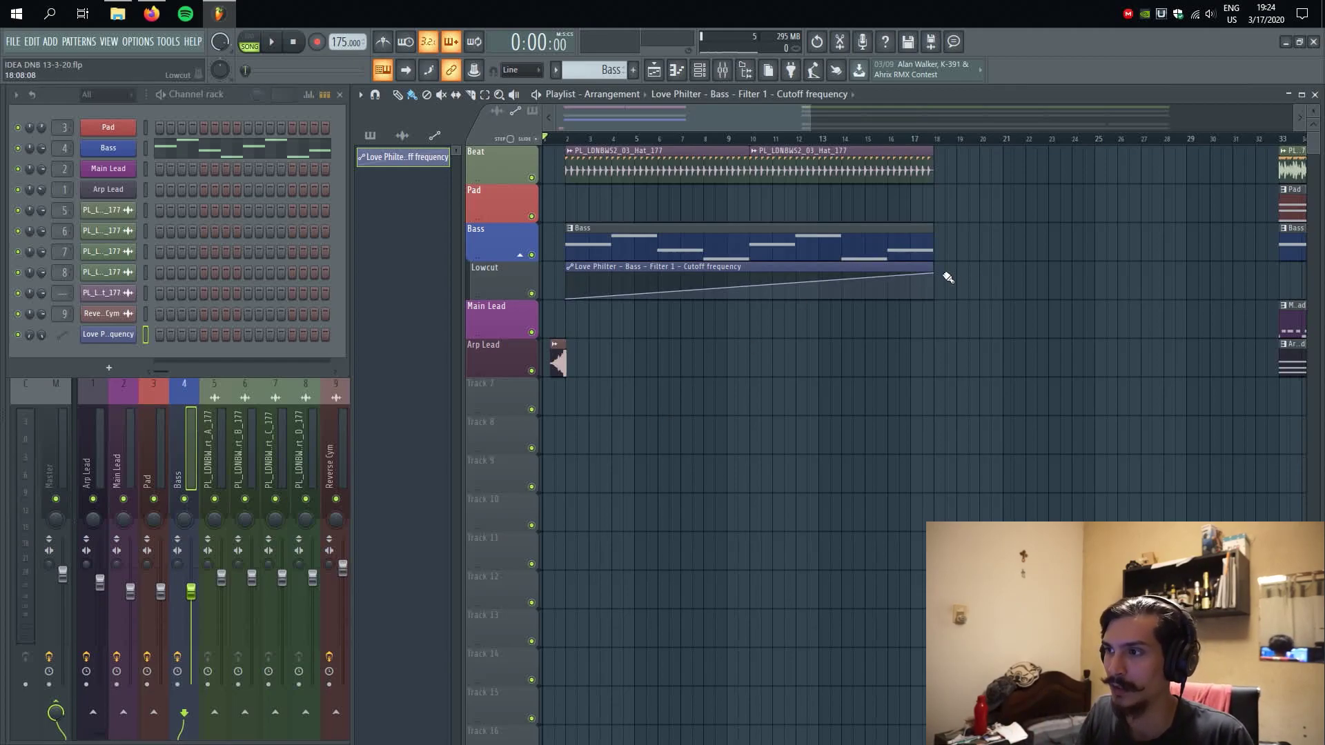
{"action": "left_click_drag", "start_coordinate": [934, 275], "coordinate": [936, 284]}
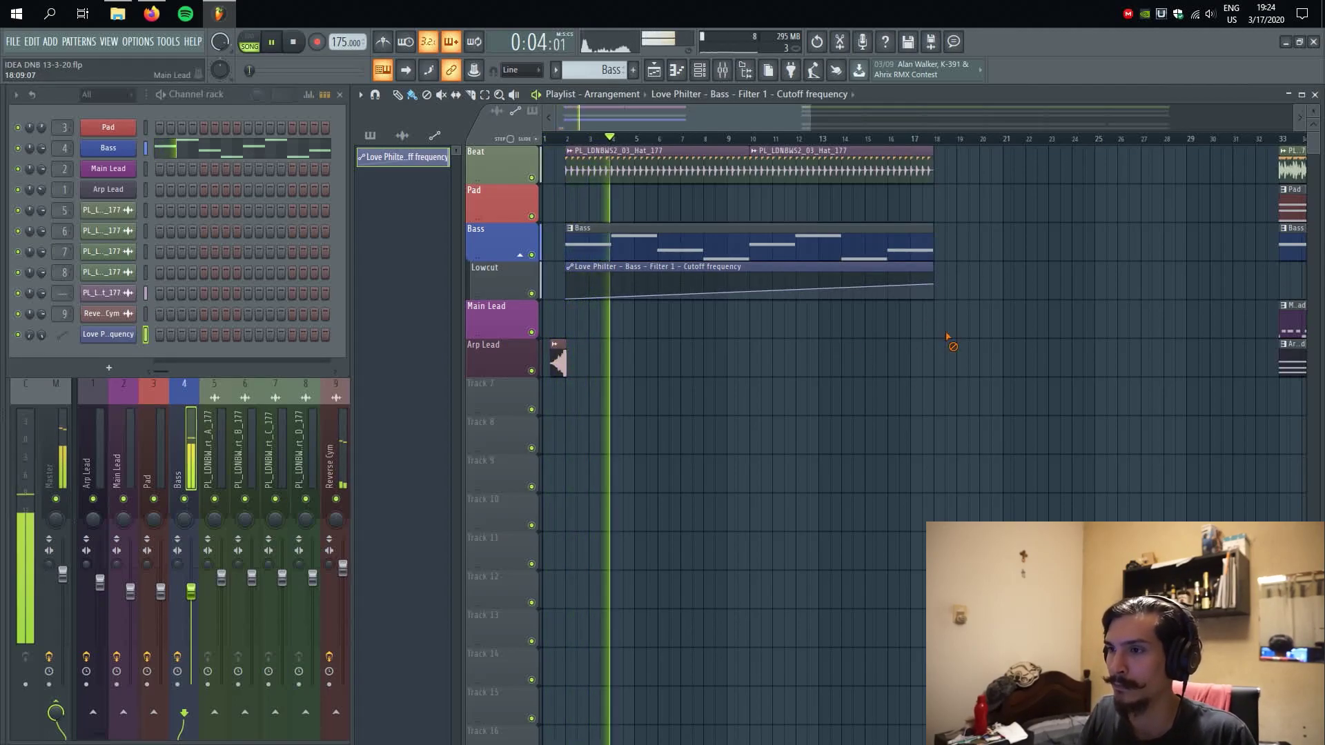
- Copy the Pad, Pad #3 and Bass clips from bar 33 to bar 18
{"action": "scroll", "coordinate": [949, 338], "scroll_direction": "right", "scroll_amount": 3}
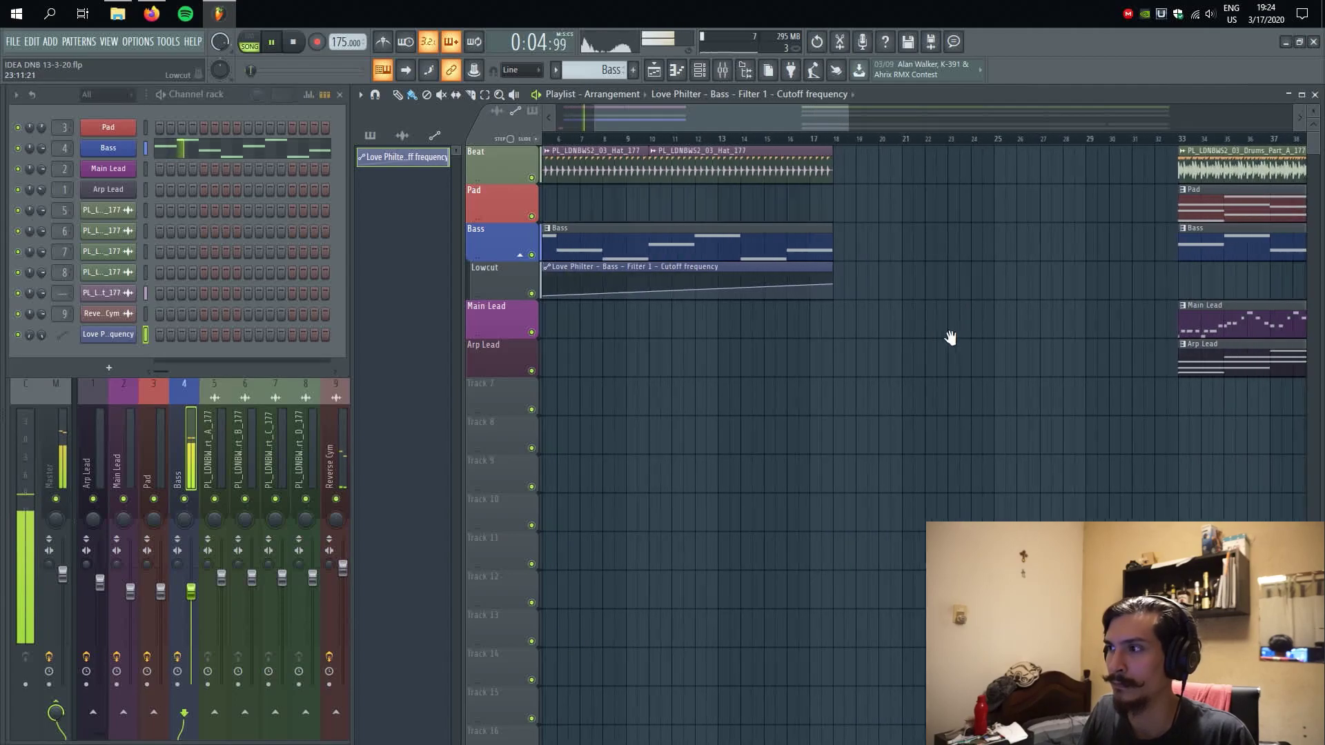
{"action": "left_click", "coordinate": [1223, 208]}
{"action": "scroll", "coordinate": [946, 222], "scroll_direction": "right", "scroll_amount": 3}
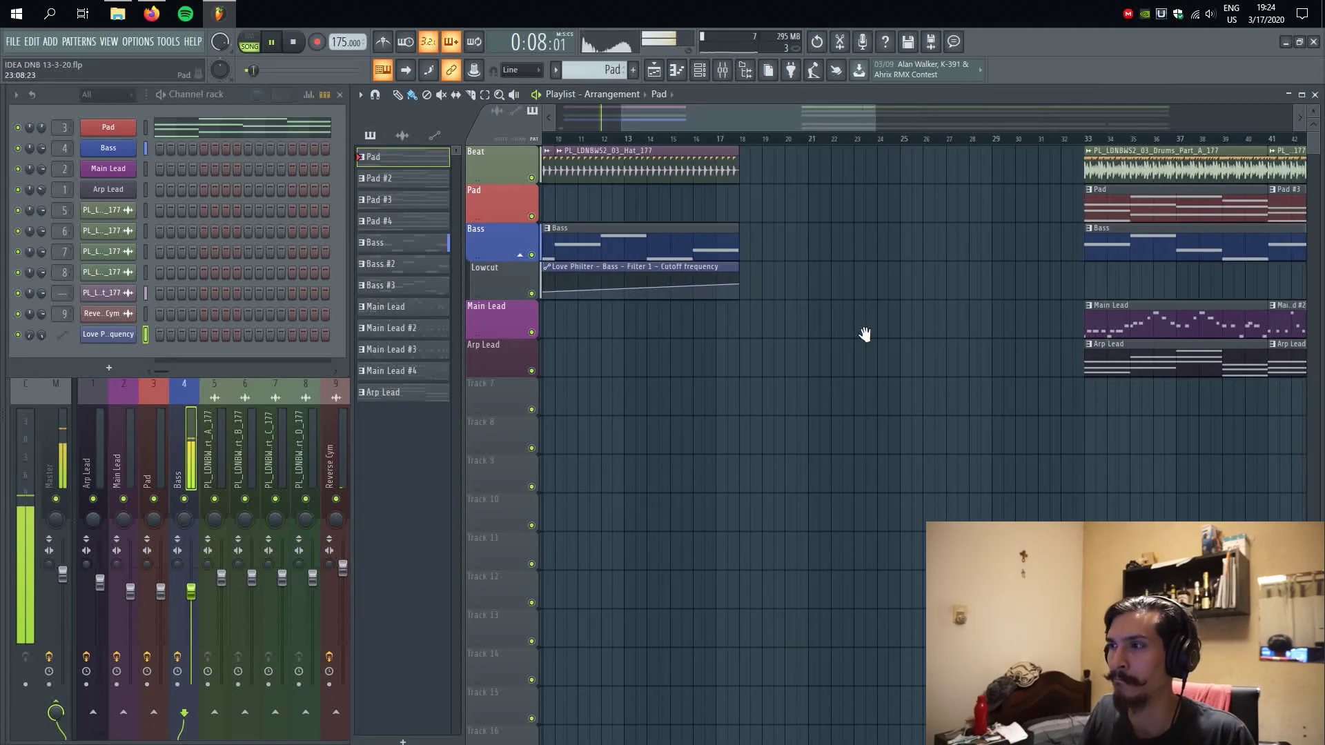
{"action": "scroll", "coordinate": [865, 335], "scroll_direction": "left", "scroll_amount": 6}
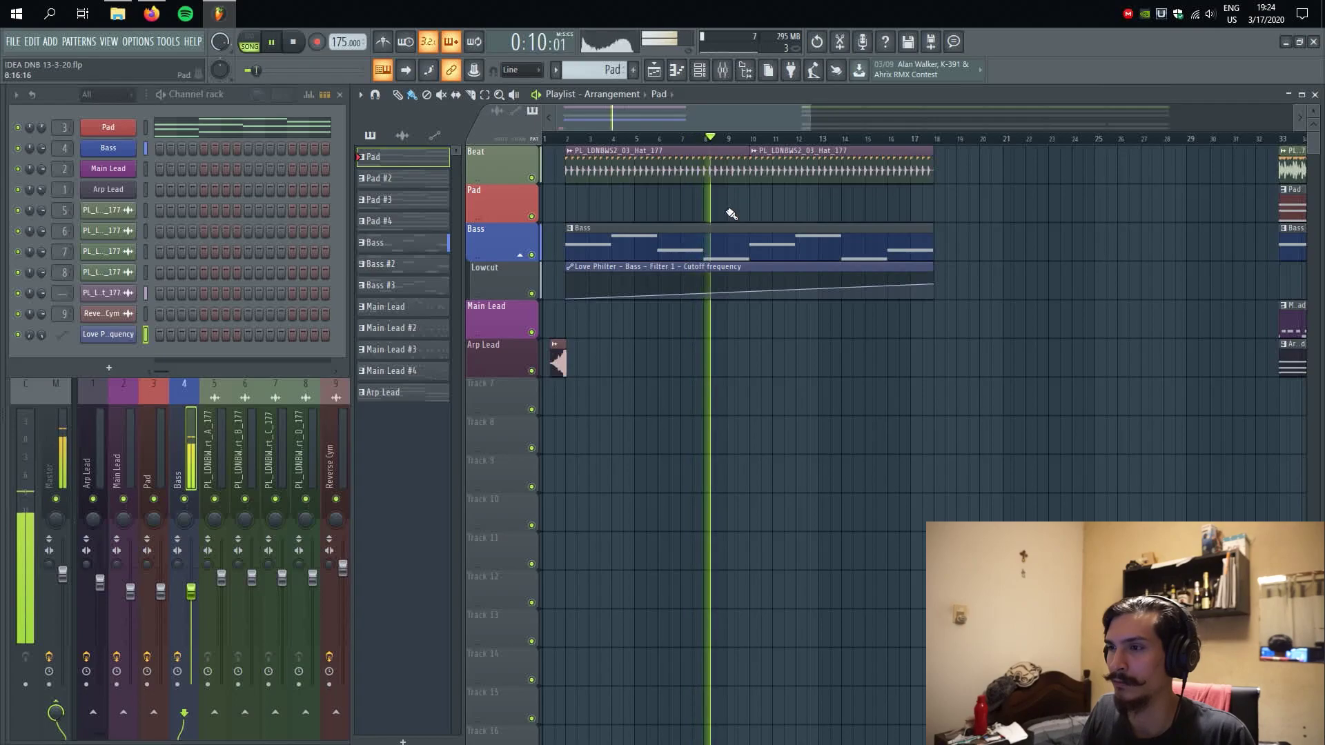
{"action": "scroll", "coordinate": [651, 358], "scroll_direction": "right", "scroll_amount": 12}
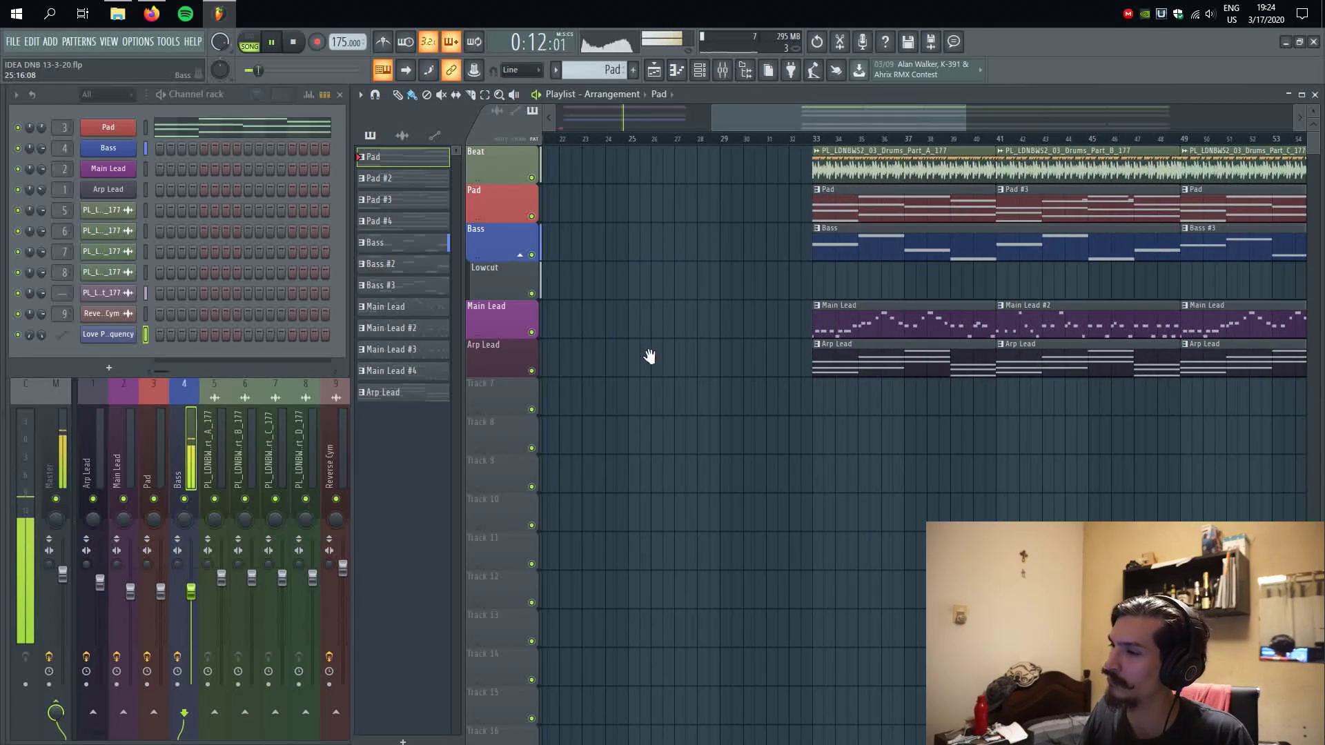
{"action": "left_click_drag", "start_coordinate": [769, 219], "coordinate": [1118, 296]}
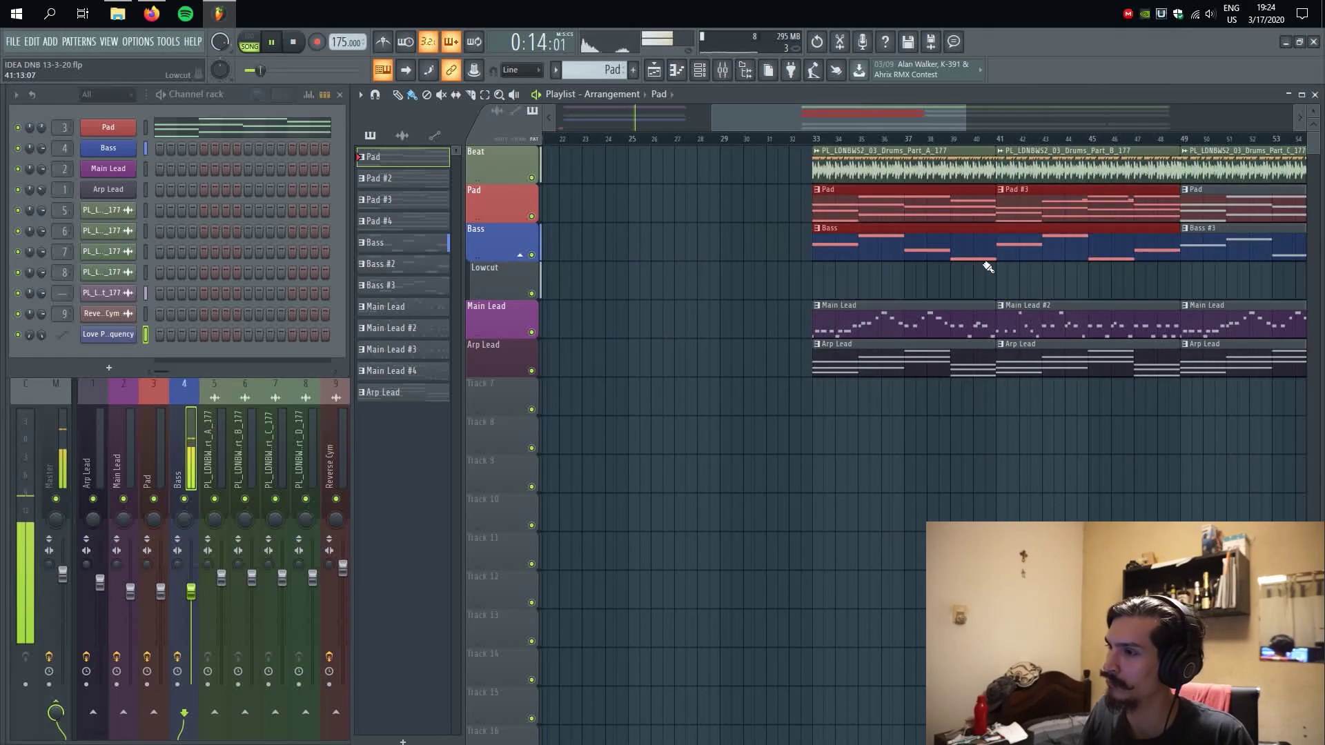
{"action": "scroll", "coordinate": [1138, 228], "scroll_direction": "left", "scroll_amount": 8}
{"action": "left_click_drag", "start_coordinate": [1182, 218], "coordinate": [834, 218]}
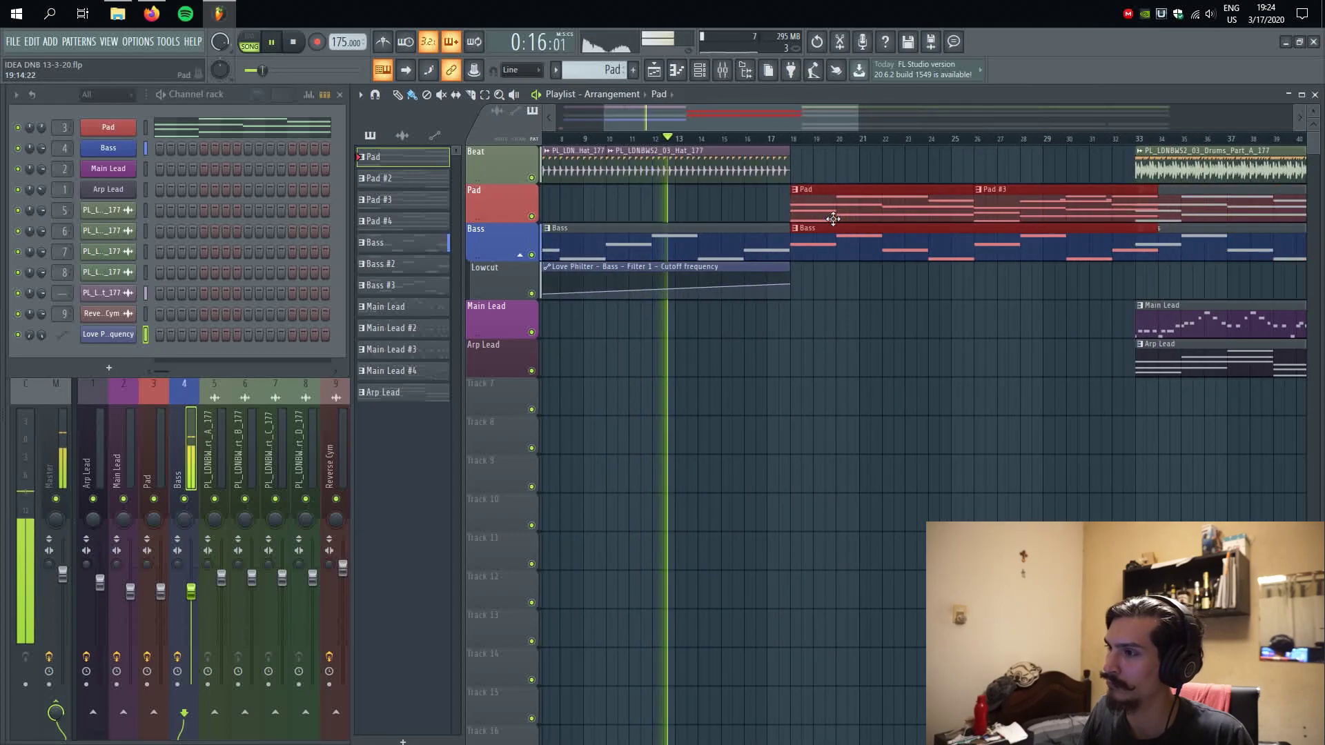
- Move the whole full-arrangement section from bar 33 to start at bar 81
{"action": "scroll", "coordinate": [1028, 404], "scroll_direction": "down", "scroll_amount": 5}
{"action": "left_click_drag", "start_coordinate": [1020, 455], "coordinate": [1011, 175]}
{"action": "left_click", "coordinate": [1011, 174]}
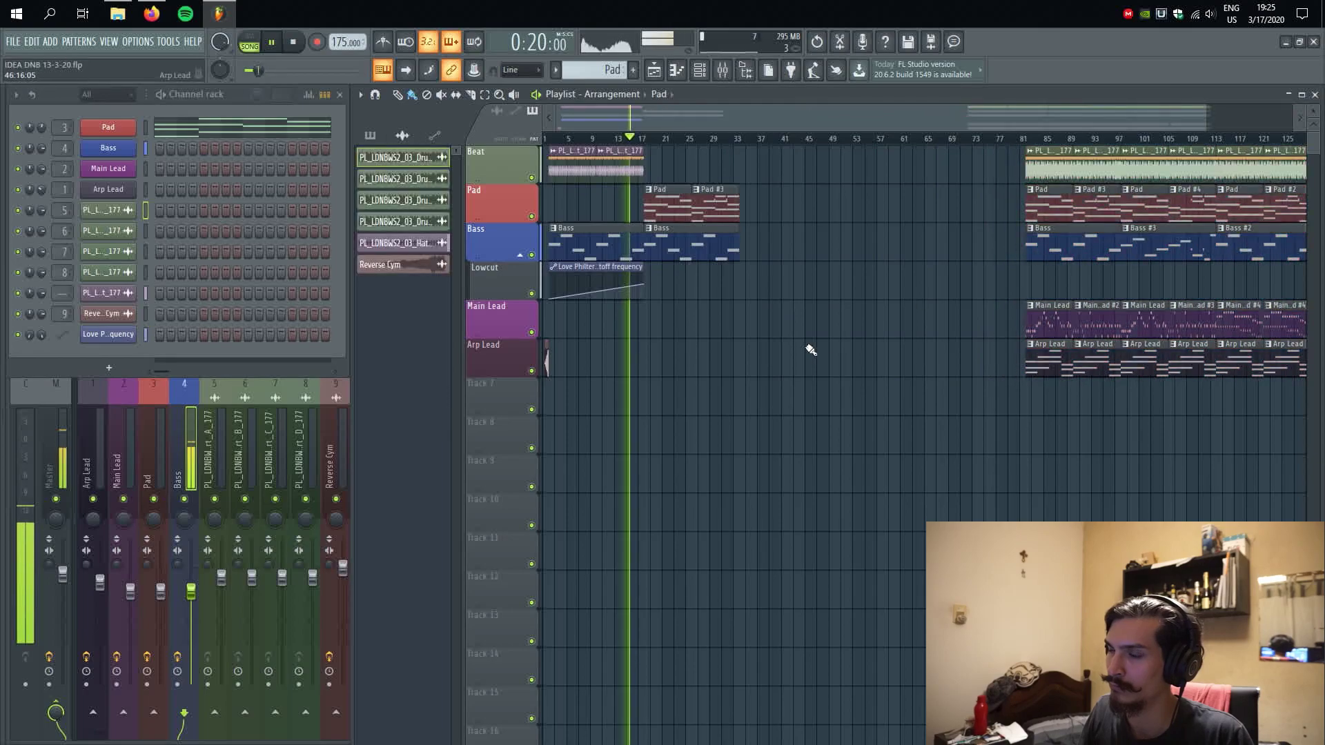
- Extend the hats on the Beat track with two more hat clips, at bars 18 and 26
{"action": "scroll", "coordinate": [822, 340], "scroll_direction": "up", "scroll_amount": 5}
{"action": "left_click", "coordinate": [908, 176]}
{"action": "left_click", "coordinate": [979, 411]}
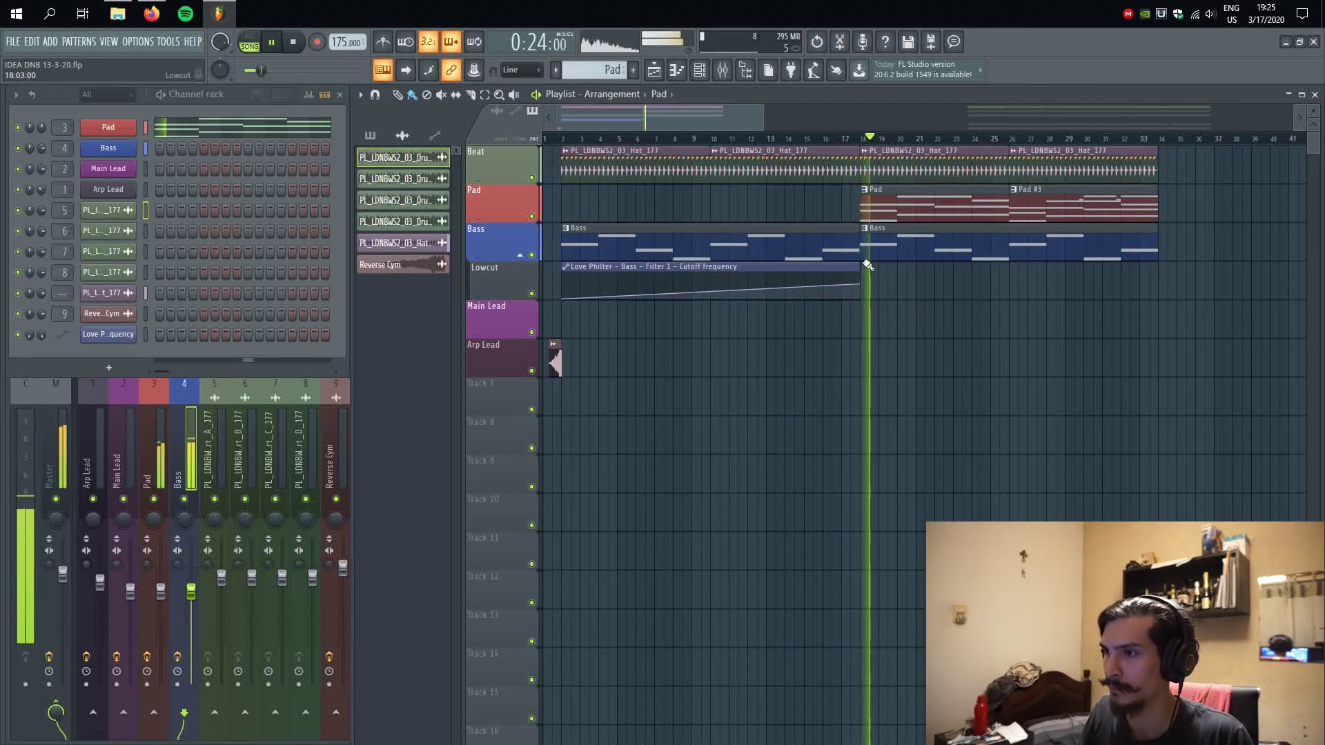
- Stop playback and load Fruity Love Philter in the fourth effect slot of the Pad mixer track
{"action": "key", "text": "space"}
{"action": "left_click", "coordinate": [160, 441]}
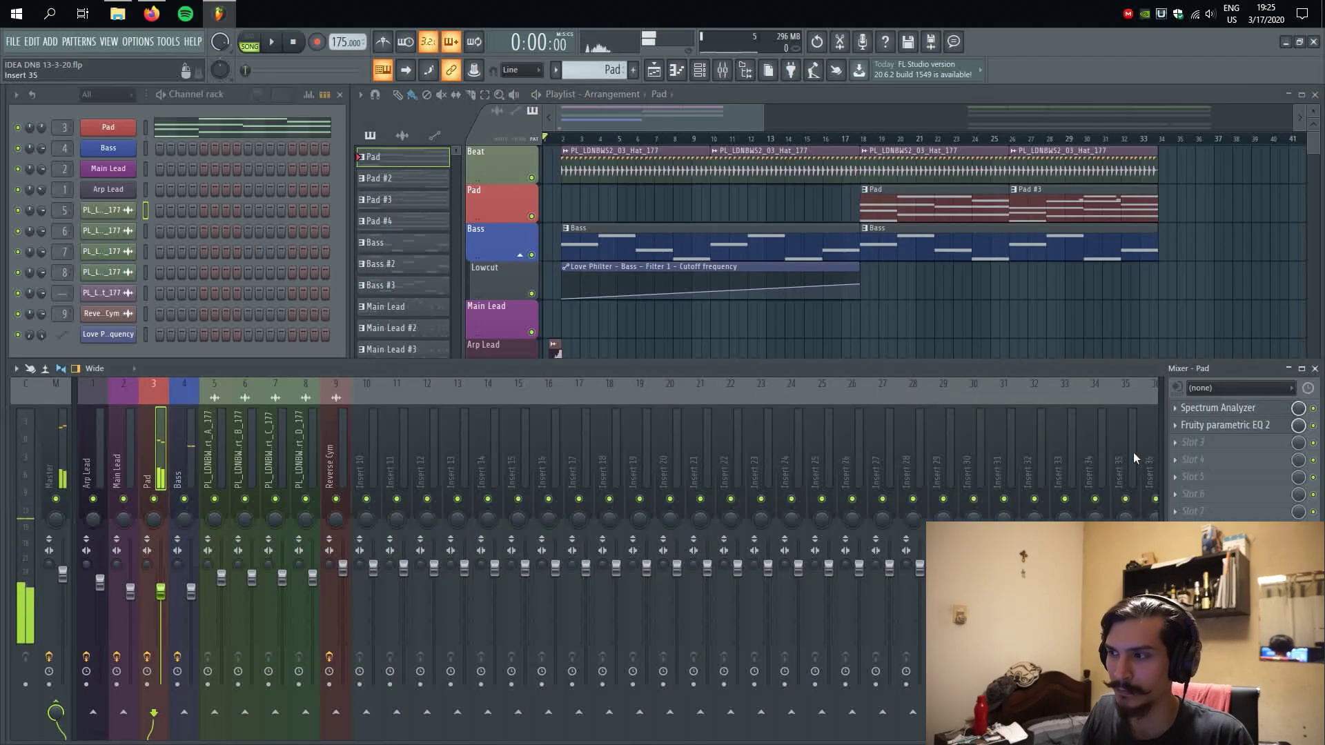
{"action": "left_click", "coordinate": [1201, 479]}
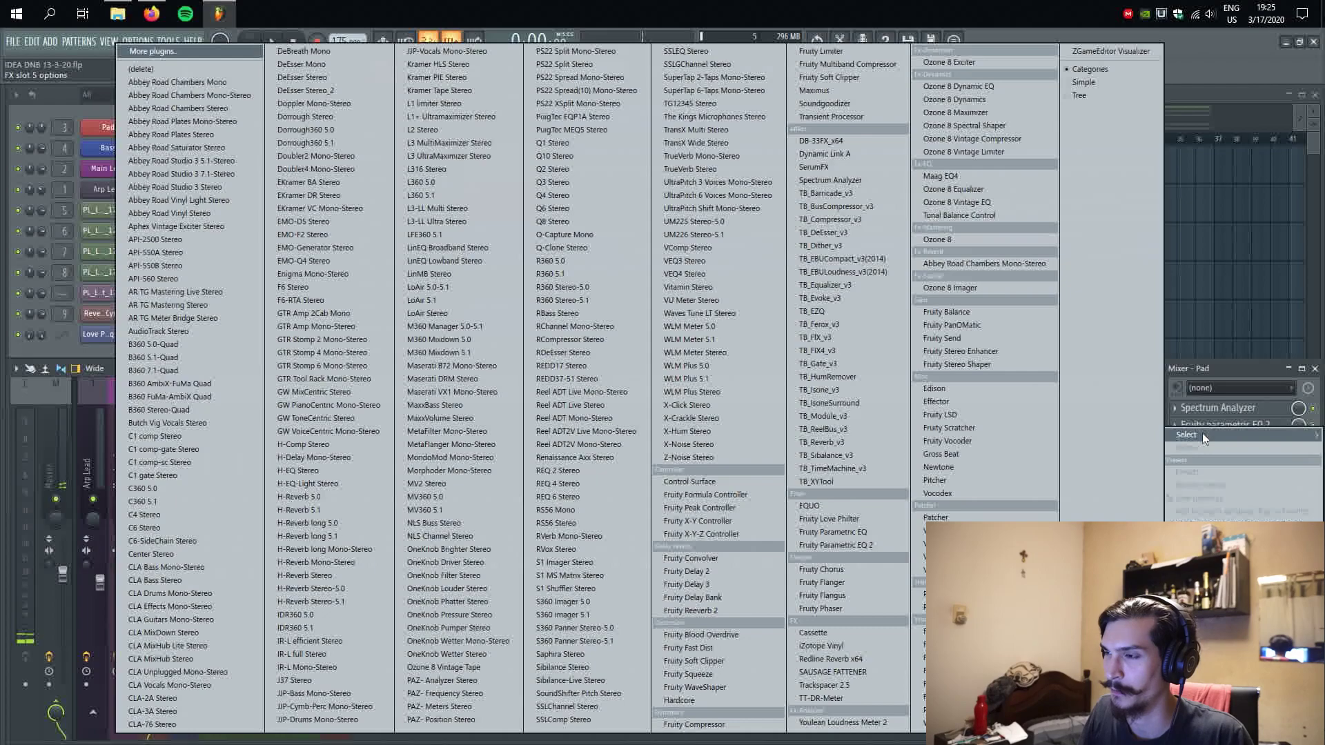
{"action": "key", "text": "Escape"}
{"action": "key", "text": "F8"}
{"action": "type", "text": "love"}
{"action": "left_click_drag", "start_coordinate": [269, 254], "coordinate": [1209, 461]}
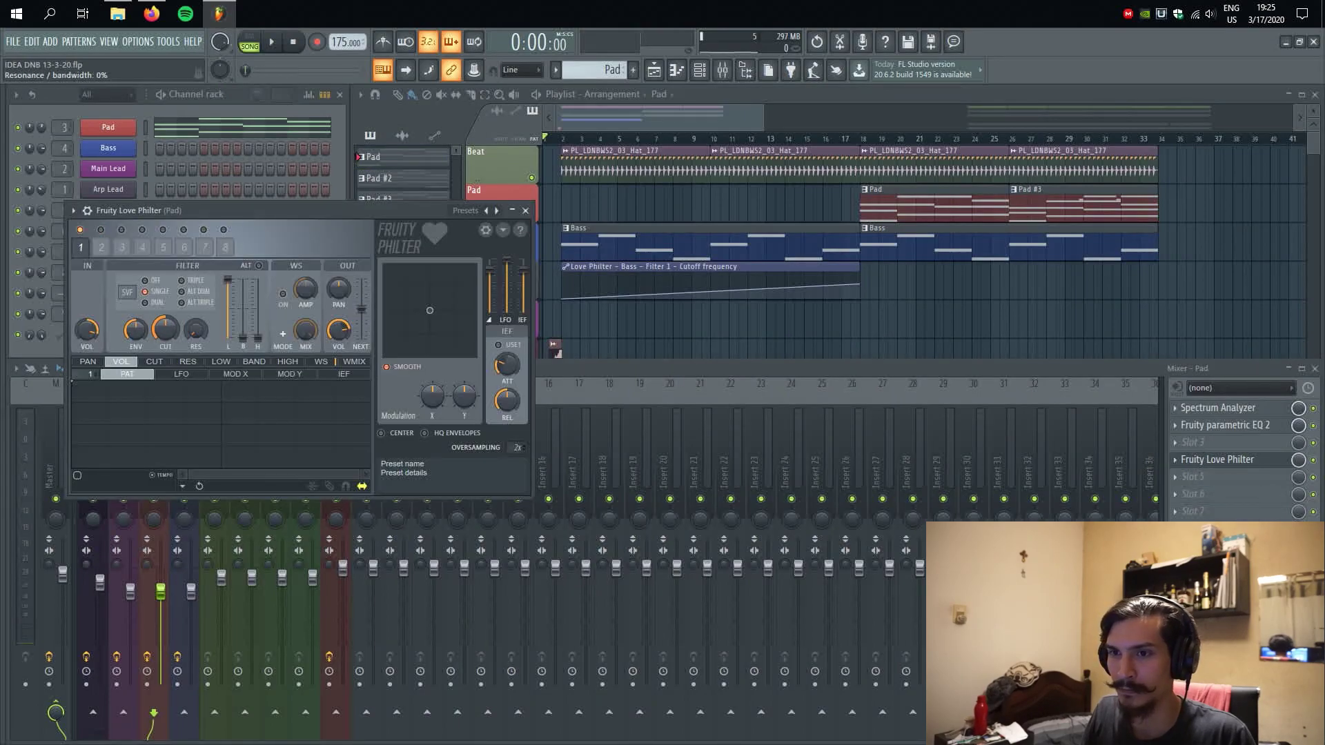
- Select the range from bar 18 to bar 34 and create an automation clip for the Pad filter's cutoff frequency
{"action": "right_click", "coordinate": [164, 330]}
{"action": "right_click", "coordinate": [172, 339]}
{"action": "left_click", "coordinate": [868, 329]}
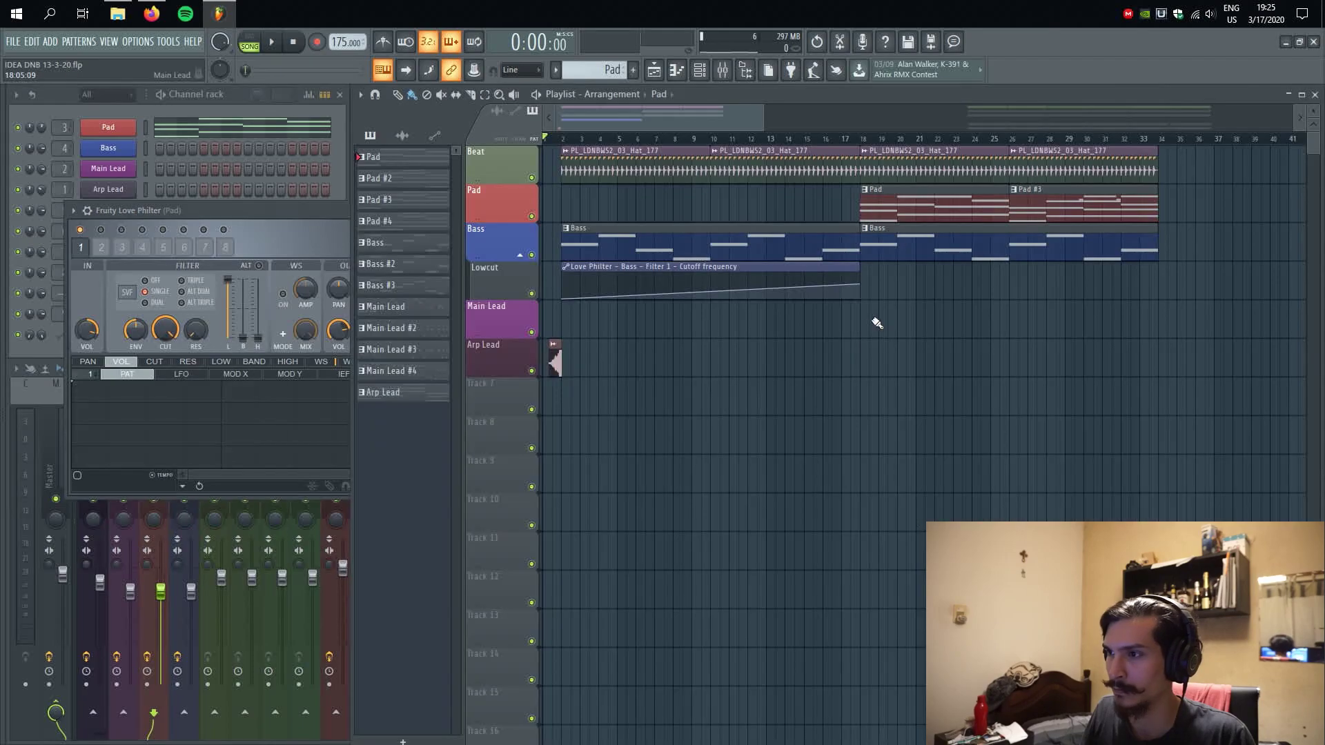
{"action": "double_click", "coordinate": [857, 139]}
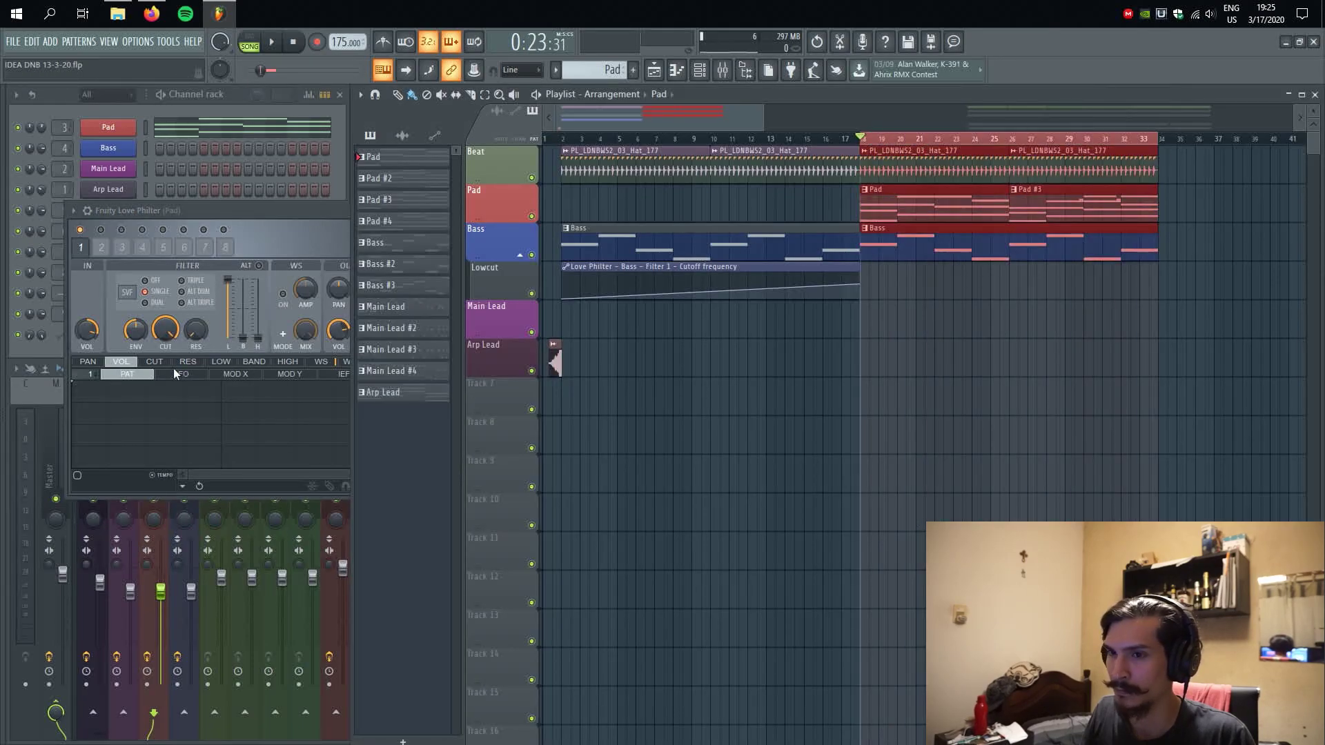
{"action": "left_click", "coordinate": [167, 338]}
{"action": "right_click", "coordinate": [168, 338]}
{"action": "left_click", "coordinate": [207, 424]}
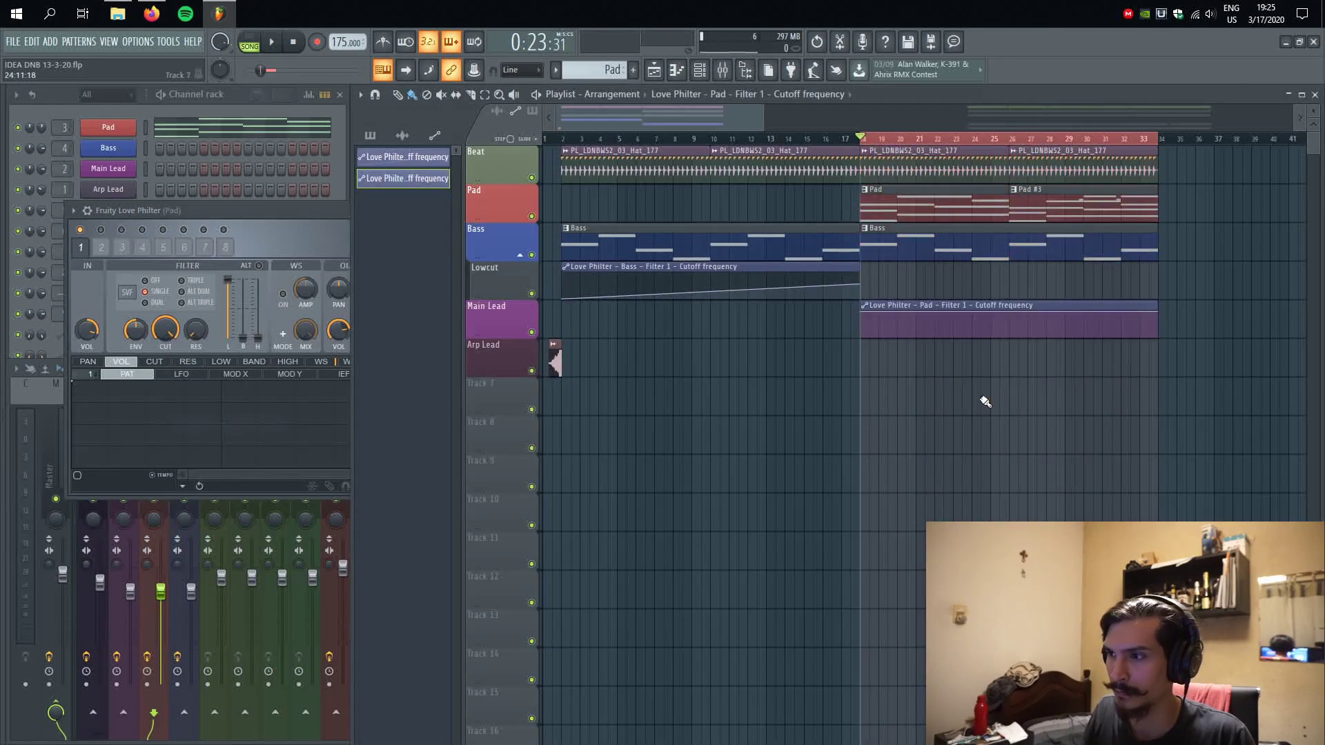
- Move the Pad cutoff automation clip to track 7, name that track Low Cut, and group it under the Pad track
{"action": "left_click_drag", "start_coordinate": [910, 306], "coordinate": [910, 384]}
{"action": "right_click", "coordinate": [494, 385]}
{"action": "left_click", "coordinate": [500, 415]}
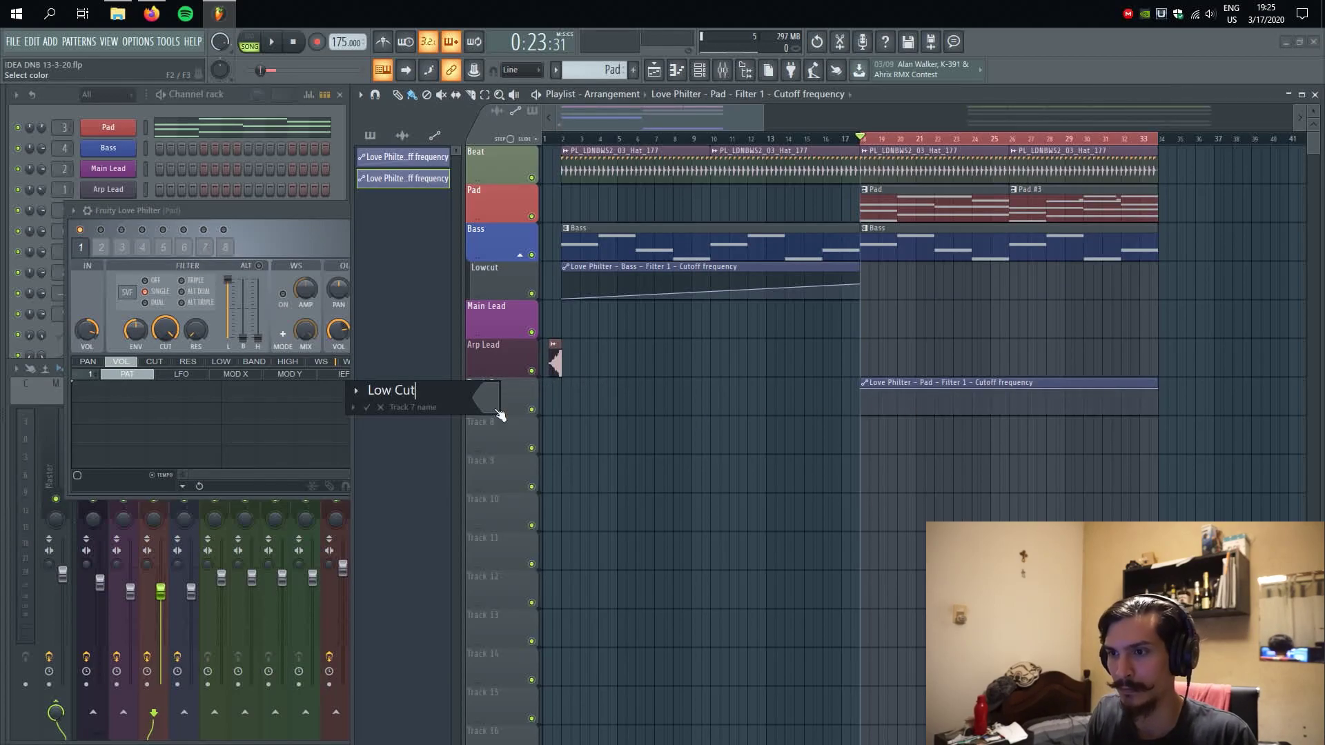
{"action": "key", "text": "Return"}
{"action": "left_click_drag", "start_coordinate": [499, 408], "coordinate": [501, 246]}
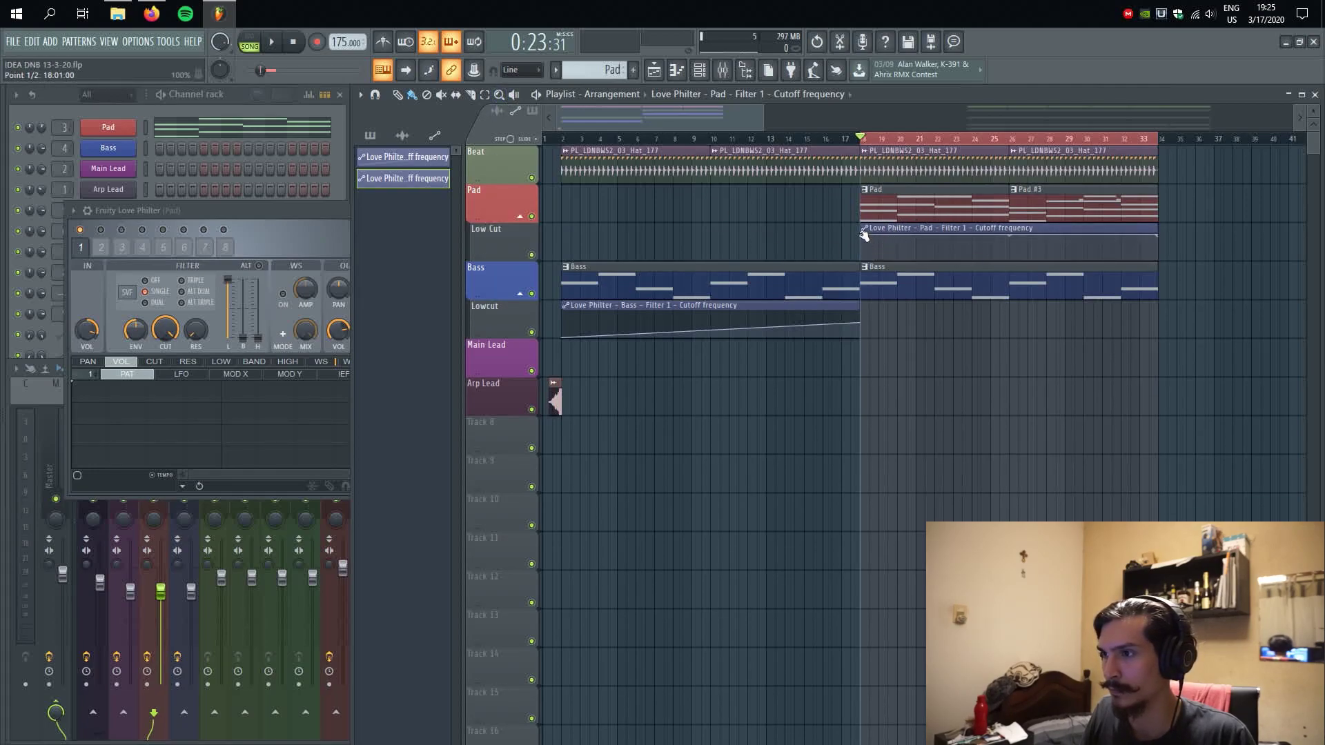
- Shape the Pad cutoff automation into a curved rise from bar 18 to a lowered end point at bar 34, and audition it
{"action": "key", "text": "space"}
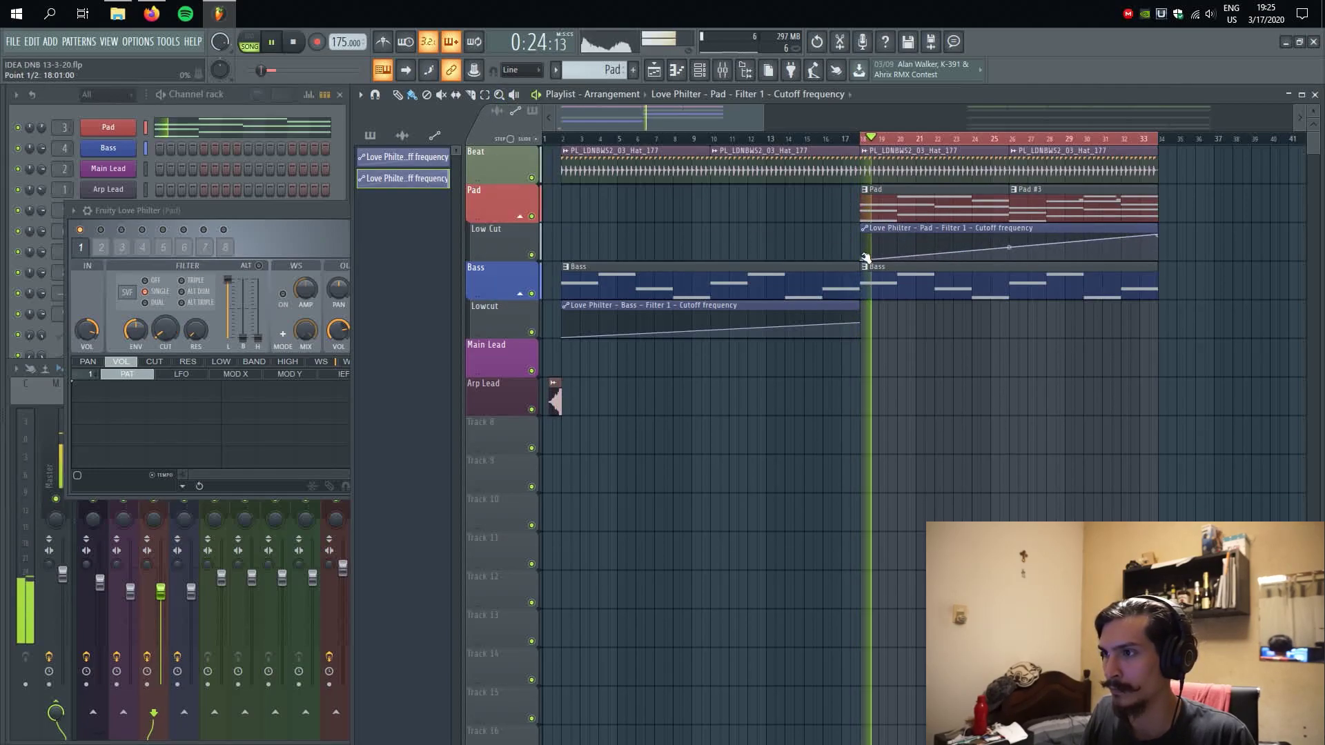
{"action": "left_click_drag", "start_coordinate": [1157, 236], "coordinate": [1162, 250]}
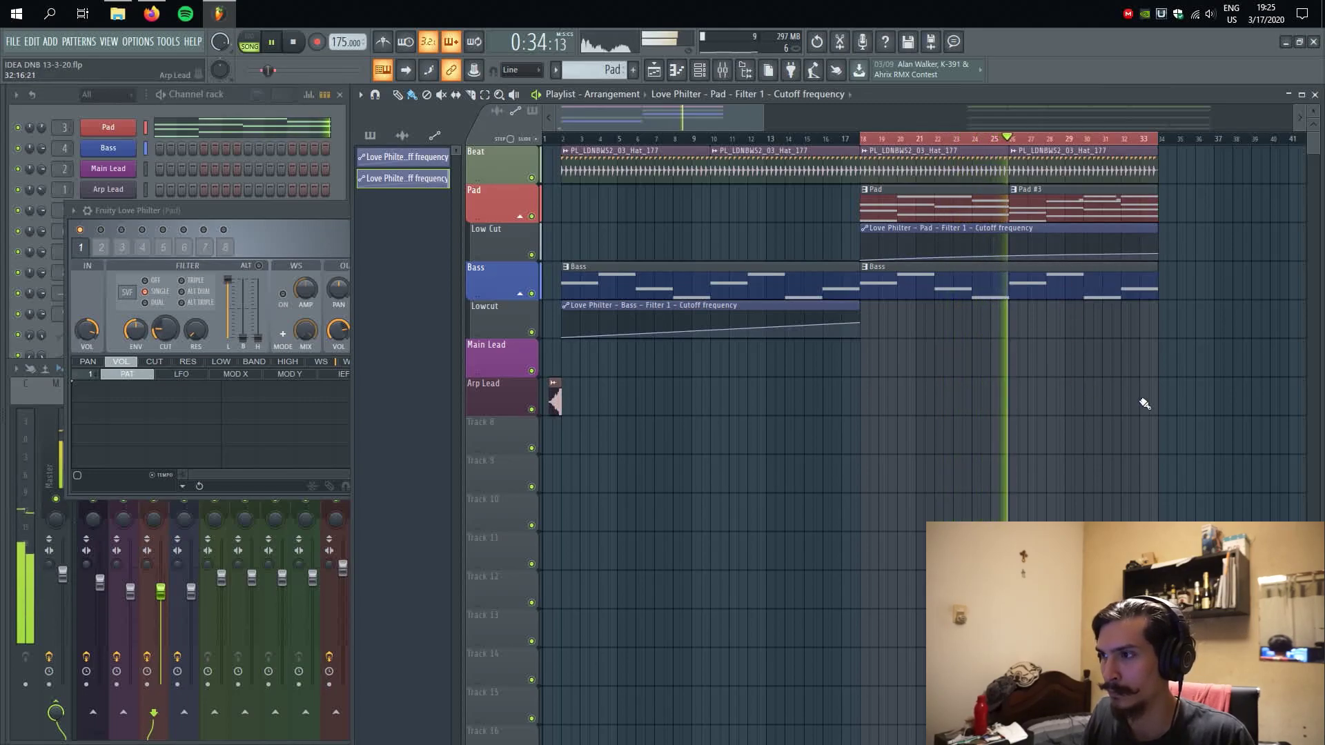
{"action": "scroll", "coordinate": [1142, 402], "scroll_direction": "up", "scroll_amount": 3}
{"action": "key", "text": "space"}
{"action": "left_click_drag", "start_coordinate": [477, 257], "coordinate": [477, 323]}
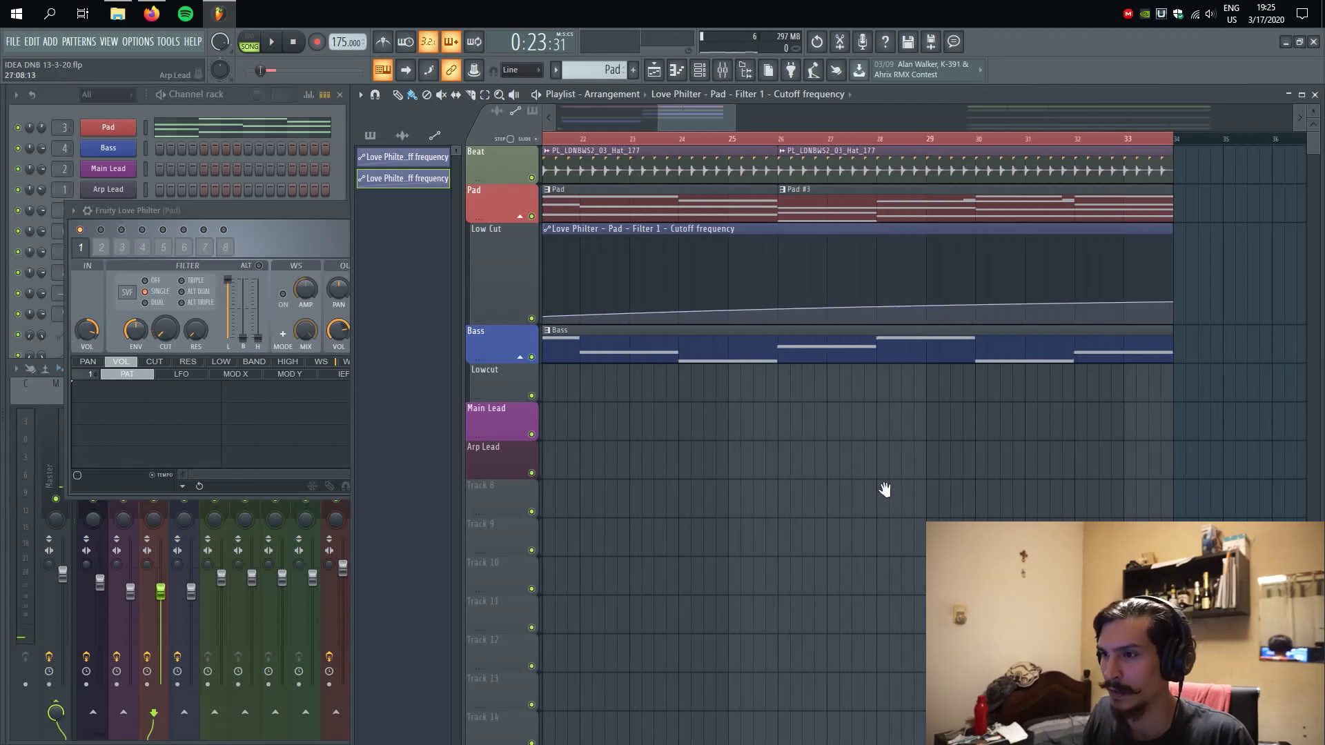
{"action": "scroll", "coordinate": [988, 284], "scroll_direction": "left", "scroll_amount": 3}
{"action": "left_click_drag", "start_coordinate": [801, 314], "coordinate": [802, 300]}
{"action": "key", "text": "space"}
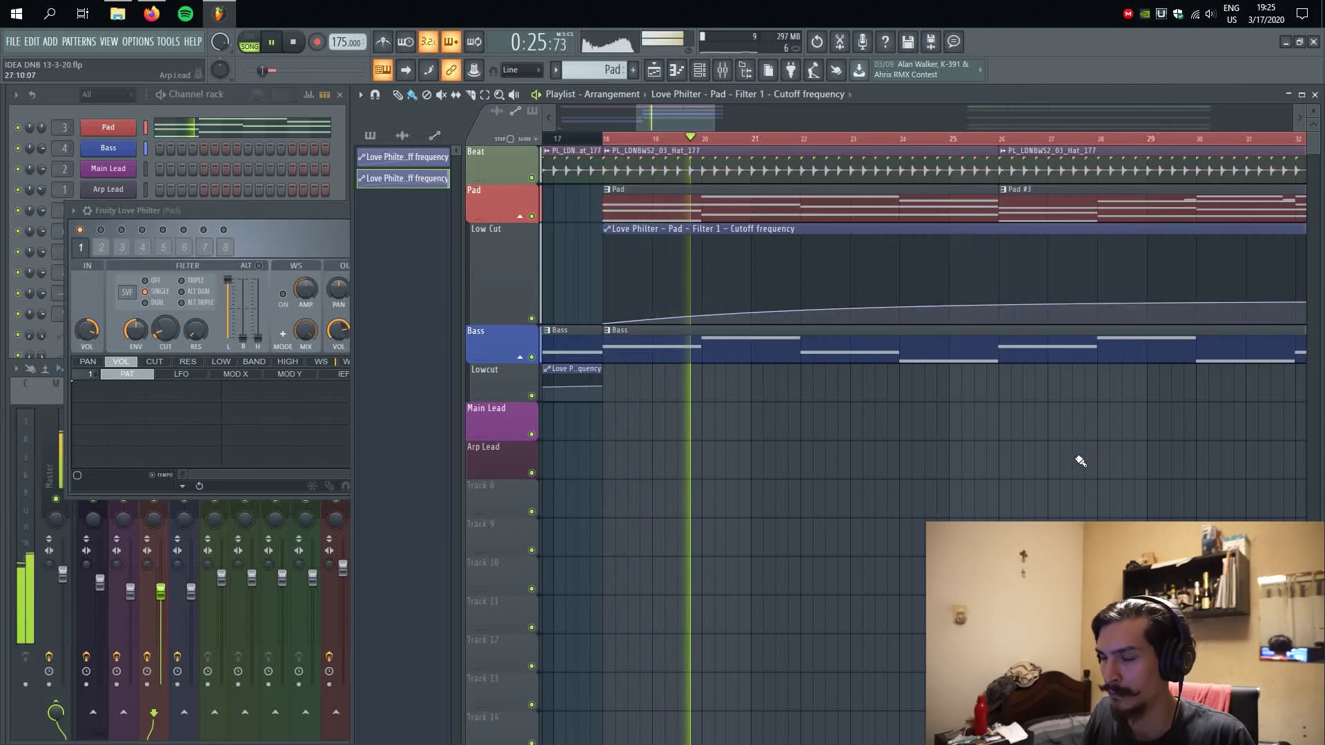
- Extend the Bass cutoff automation's rise to bar 34 and shrink the Pad's Low Cut track back to normal height
{"action": "scroll", "coordinate": [986, 487], "scroll_direction": "right", "scroll_amount": 2}
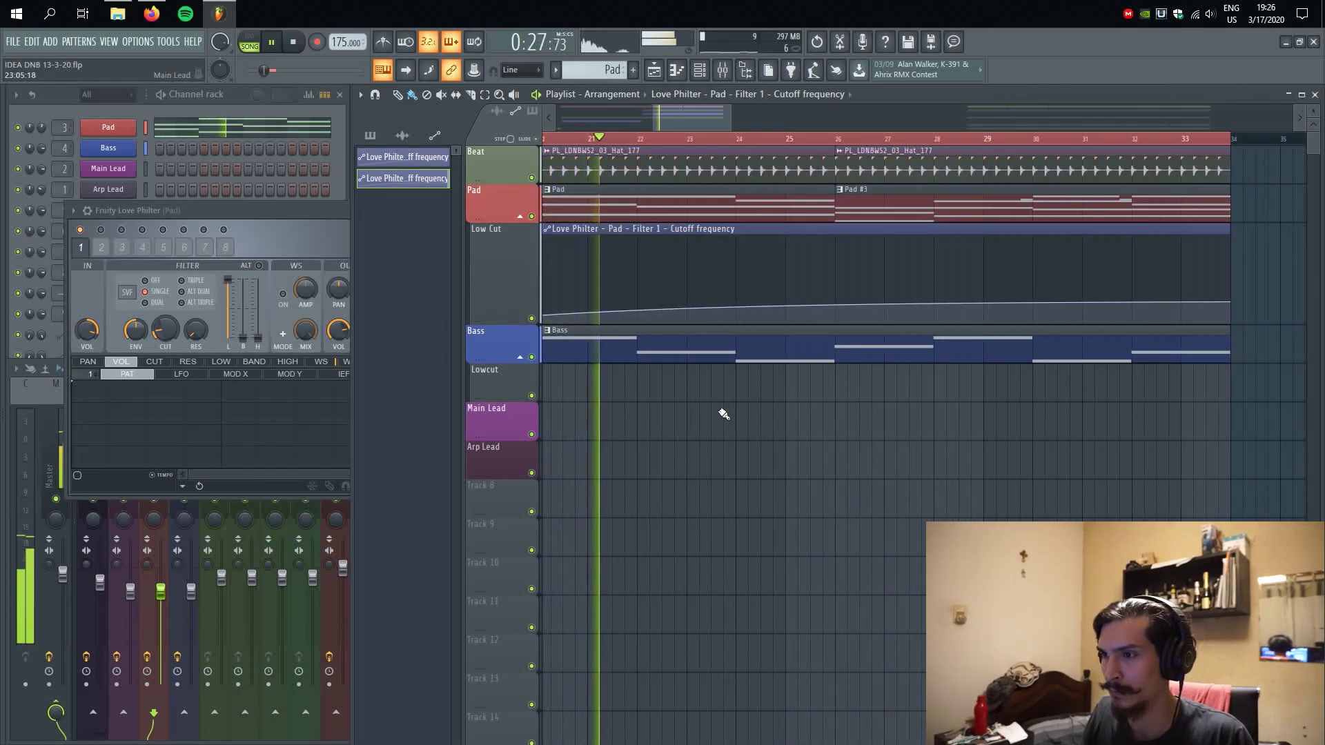
{"action": "scroll", "coordinate": [725, 404], "scroll_direction": "down", "scroll_amount": 4}
{"action": "left_click_drag", "start_coordinate": [791, 389], "coordinate": [1100, 390]}
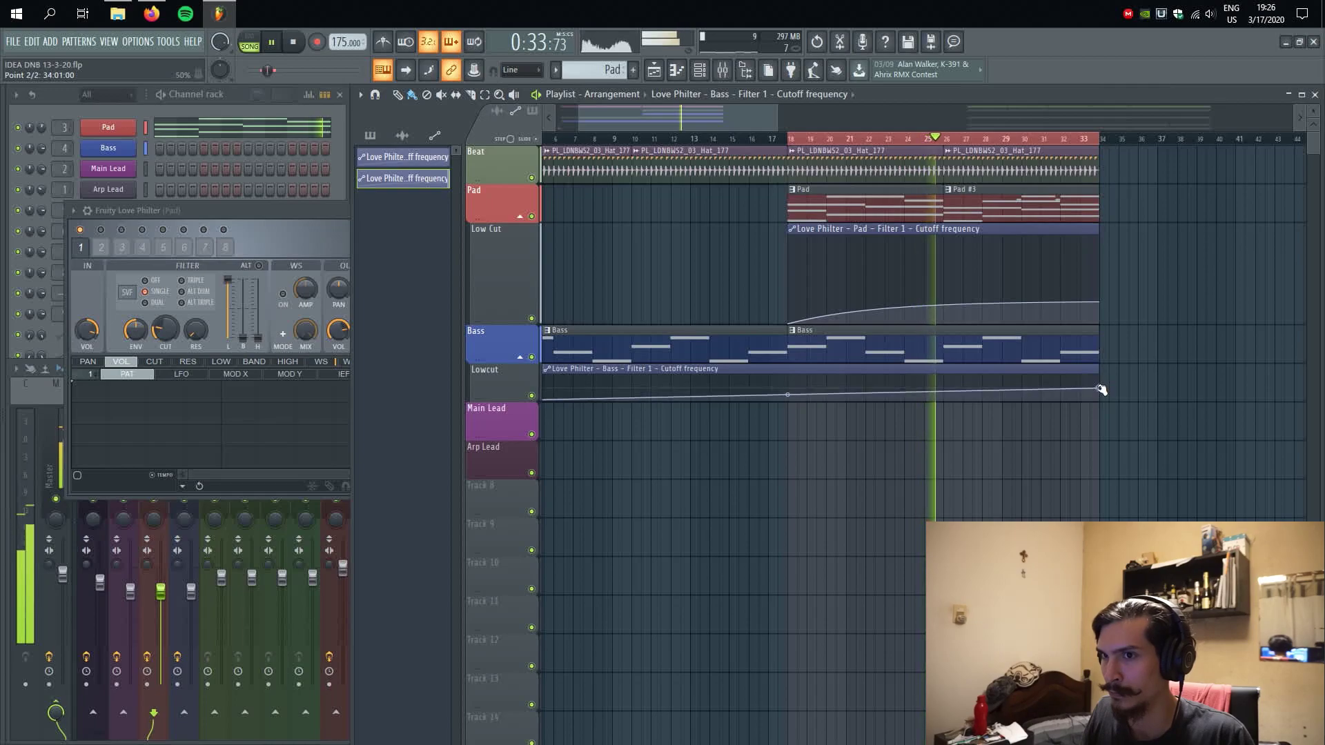
{"action": "left_click_drag", "start_coordinate": [494, 323], "coordinate": [495, 252]}
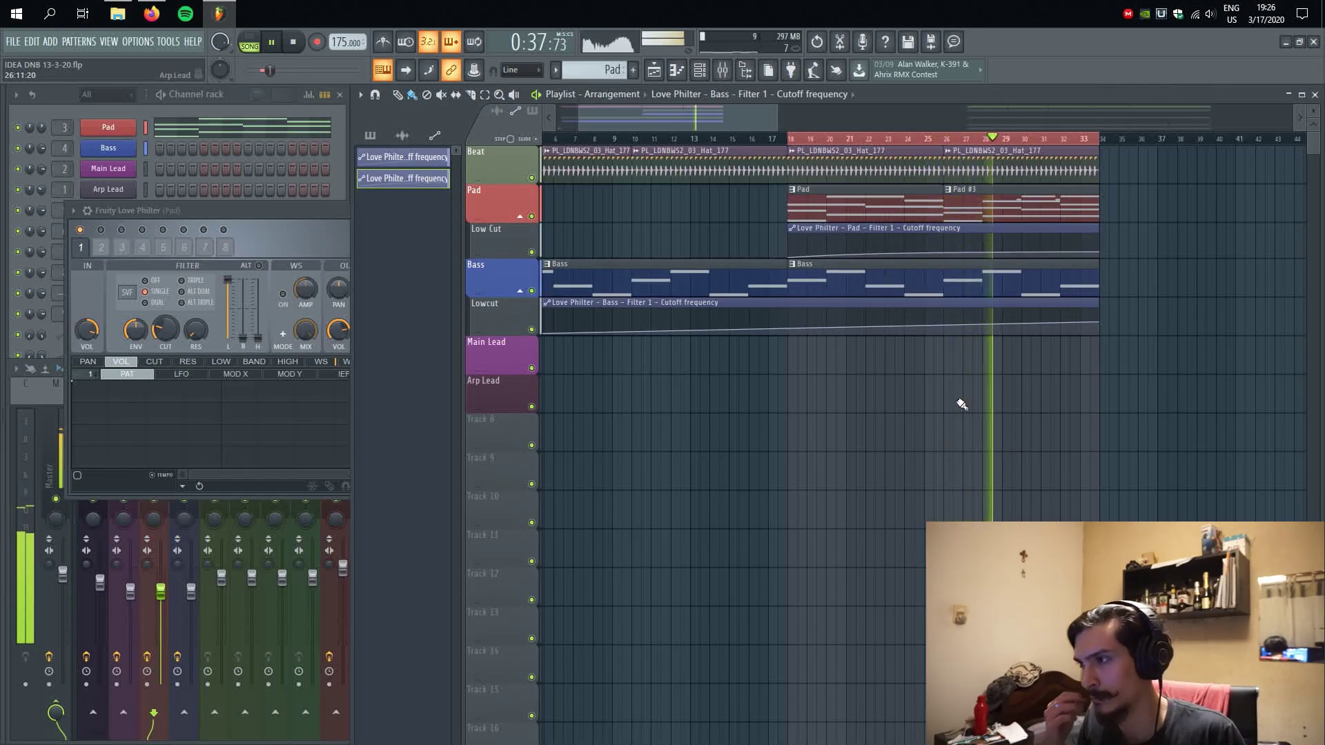
- Replace the Pad #3 clip at bar 26 with a Pad clip and play the section
{"action": "key", "text": "space"}
{"action": "right_click", "coordinate": [1069, 207]}
{"action": "left_click", "coordinate": [918, 207]}
{"action": "left_click", "coordinate": [961, 207]}
{"action": "key", "text": "space"}
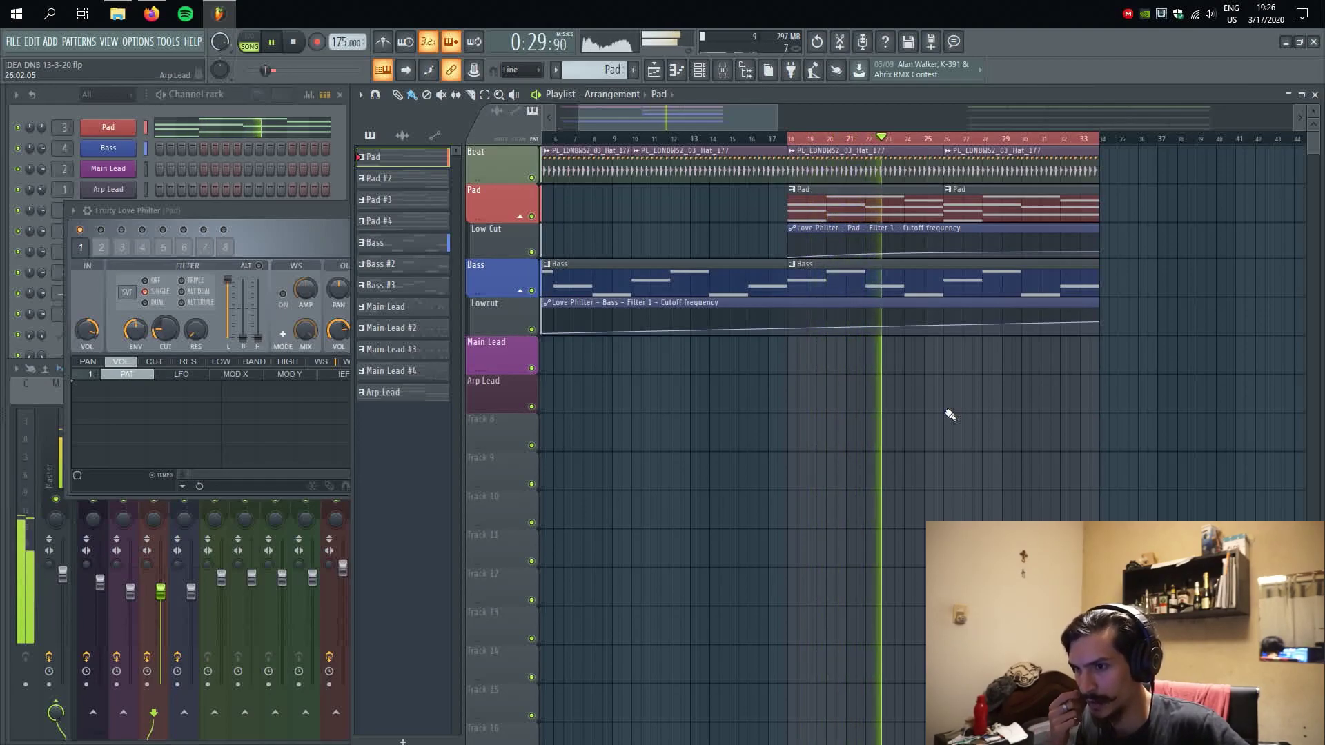
- Browse the Hi Hats samples in the ModeAudio drums pack and preview Attack Hat samples, including Attack Hat 23
{"action": "mouse_move", "coordinate": [3, 163]}
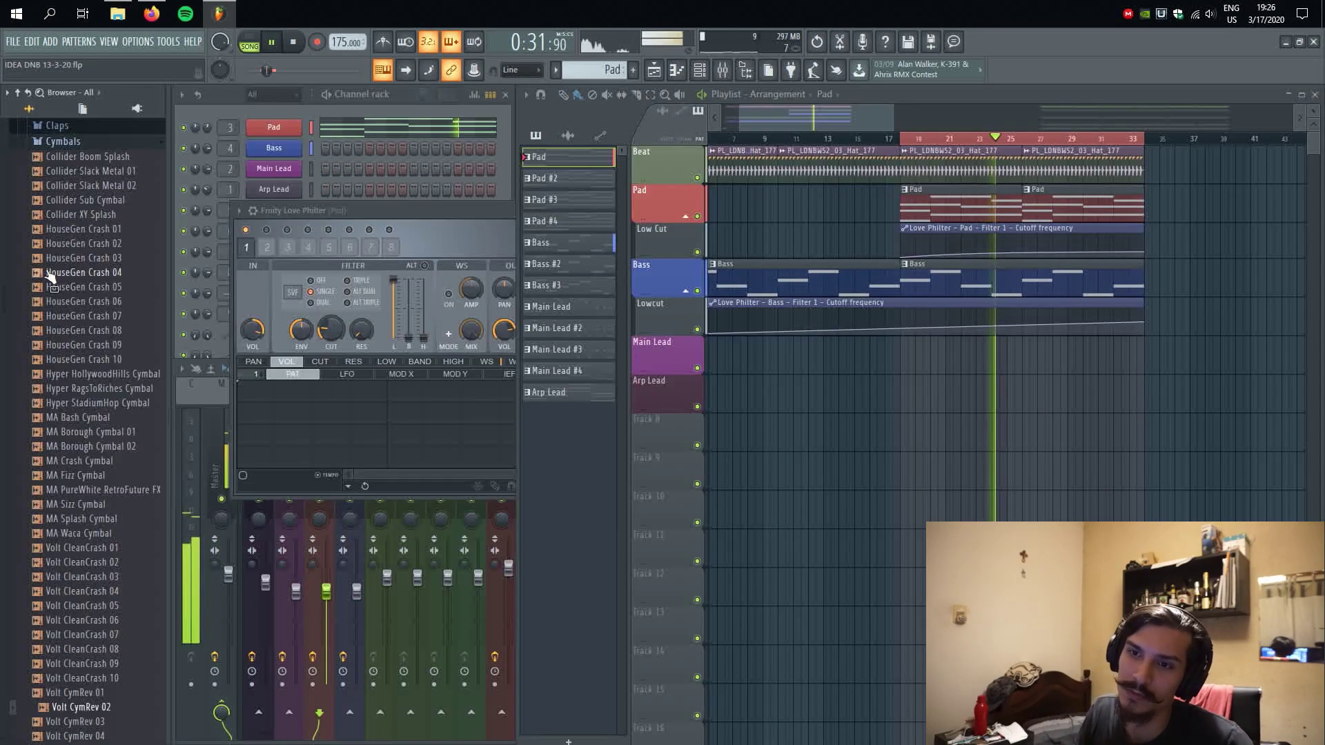
{"action": "scroll", "coordinate": [44, 266], "scroll_direction": "up", "scroll_amount": 5}
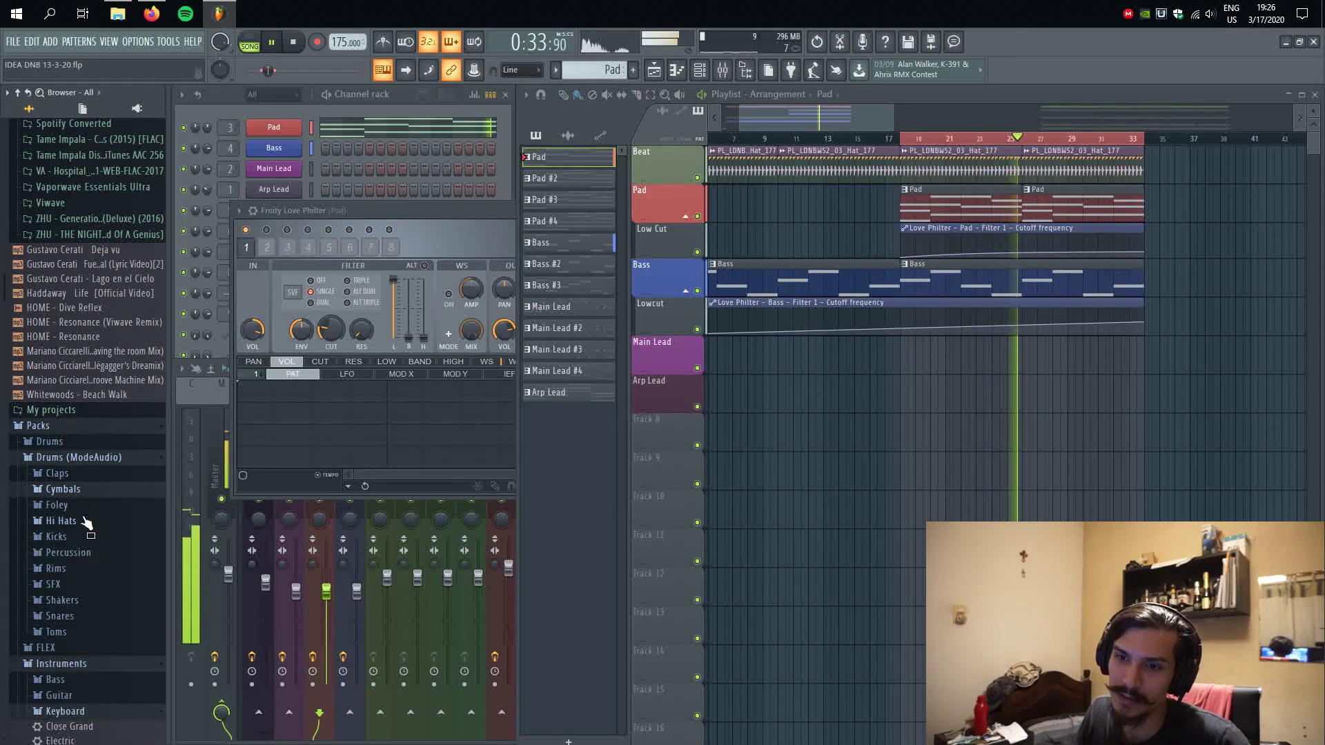
{"action": "left_click", "coordinate": [86, 521]}
{"action": "left_click", "coordinate": [95, 378]}
{"action": "left_click", "coordinate": [98, 358]}
{"action": "key", "text": "space"}
{"action": "left_click", "coordinate": [101, 373]}
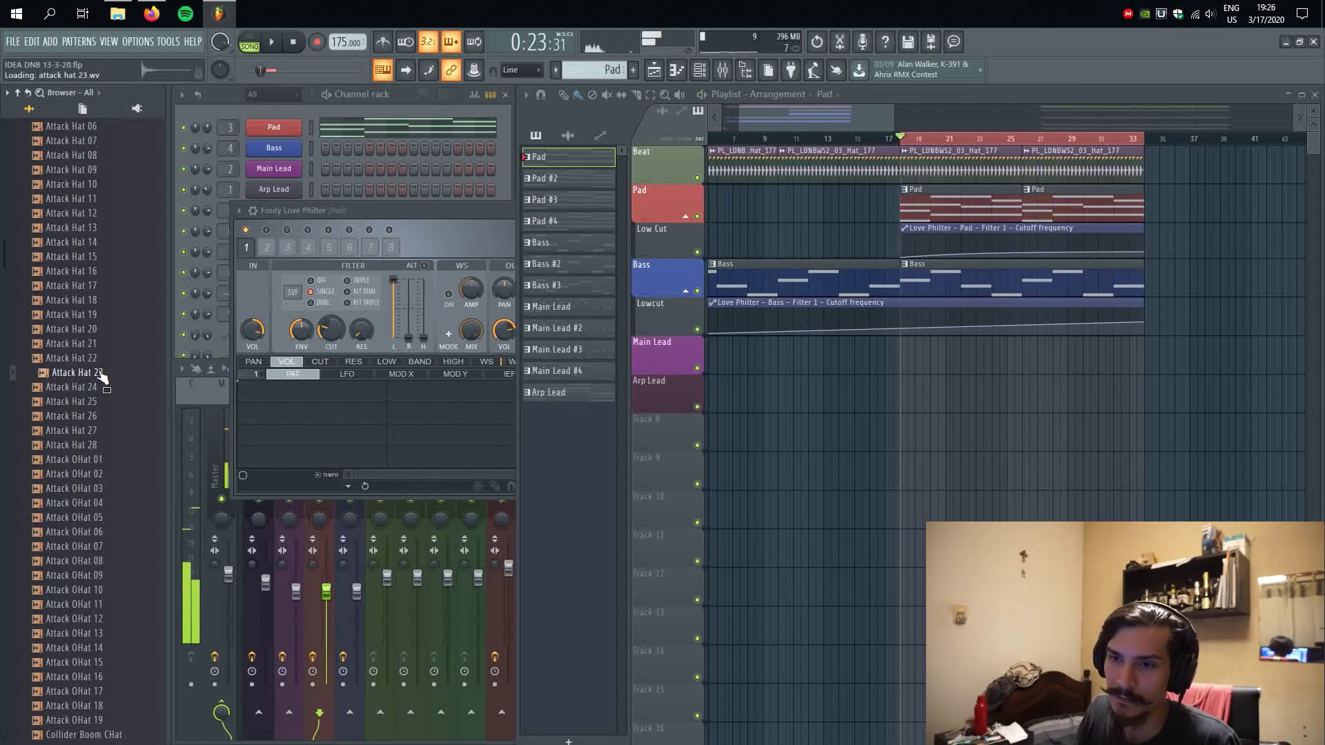
{"action": "left_click_drag", "start_coordinate": [102, 374], "coordinate": [851, 360]}
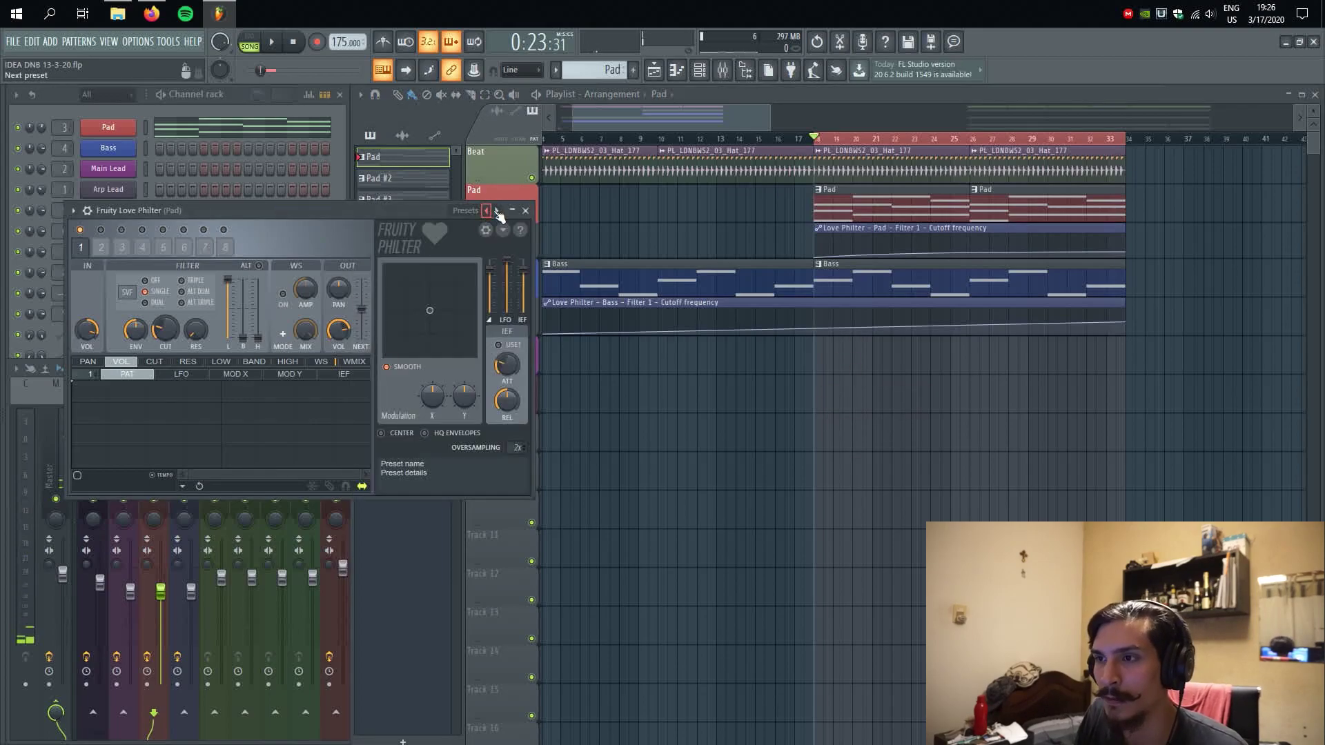
- Create a new empty pattern and name it Extra Hihats
{"action": "key", "text": "F9"}
{"action": "left_click", "coordinate": [346, 327]}
{"action": "key", "text": "KP_Add"}
{"action": "key", "text": "KP_Add"}
{"action": "key", "text": "KP_Add"}
{"action": "key", "text": "KP_Add"}
{"action": "key", "text": "KP_Add"}
{"action": "key", "text": "KP_Add"}
{"action": "key", "text": "KP_Add"}
{"action": "key", "text": "KP_Add"}
{"action": "key", "text": "KP_Add"}
{"action": "key", "text": "KP_Add"}
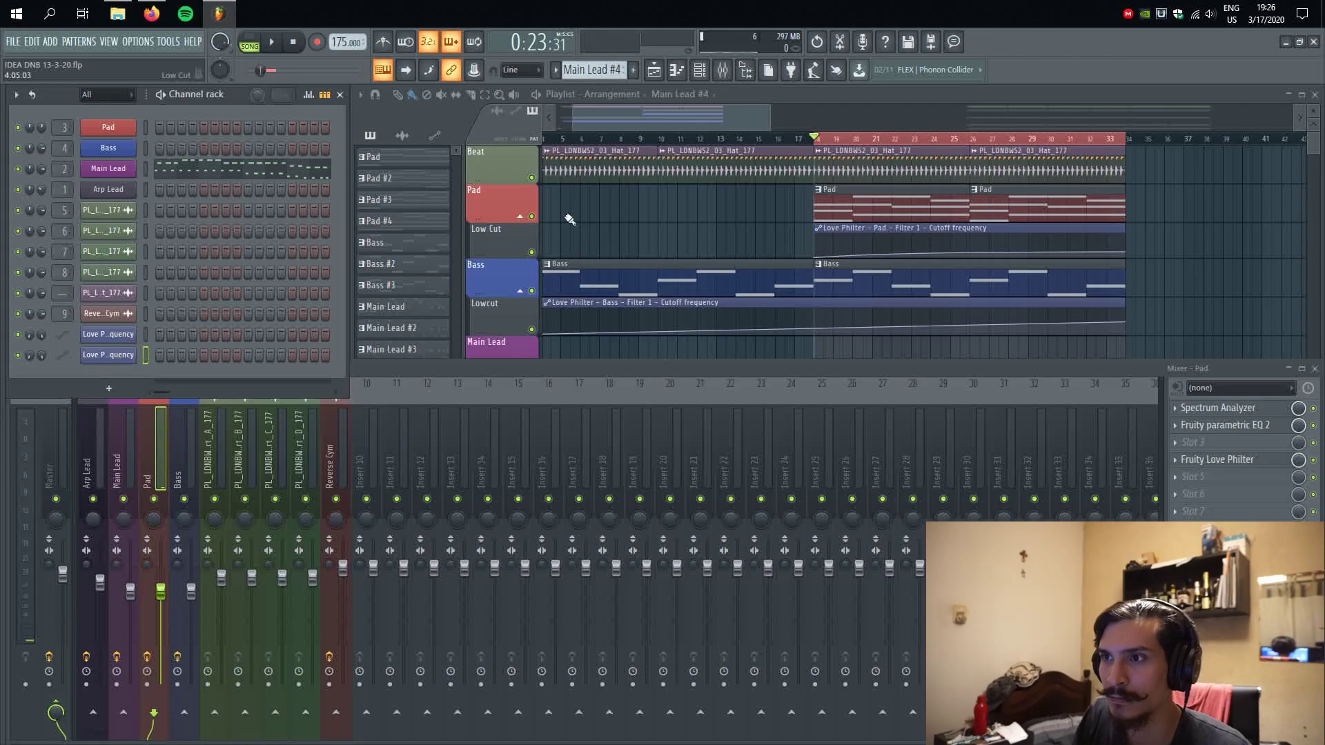
{"action": "left_click", "coordinate": [633, 71]}
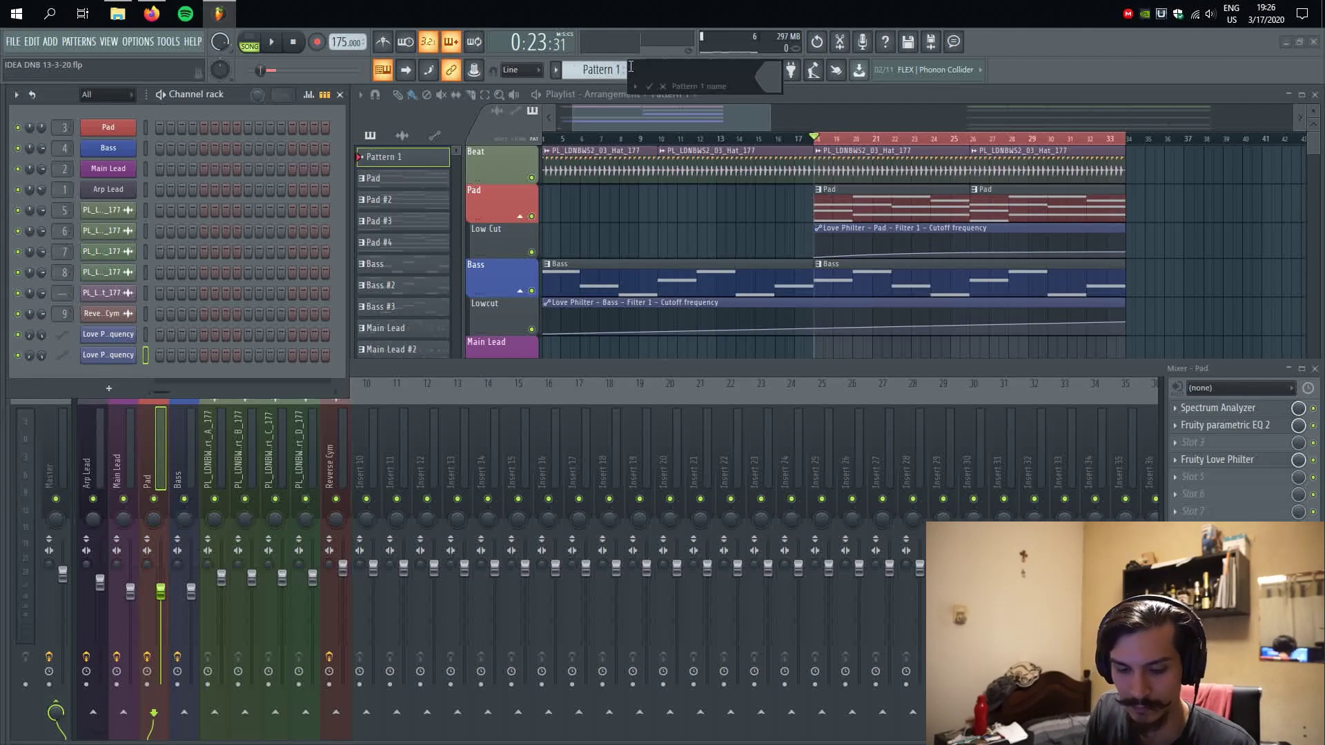
{"action": "type", "text": "Extra Hihat"}
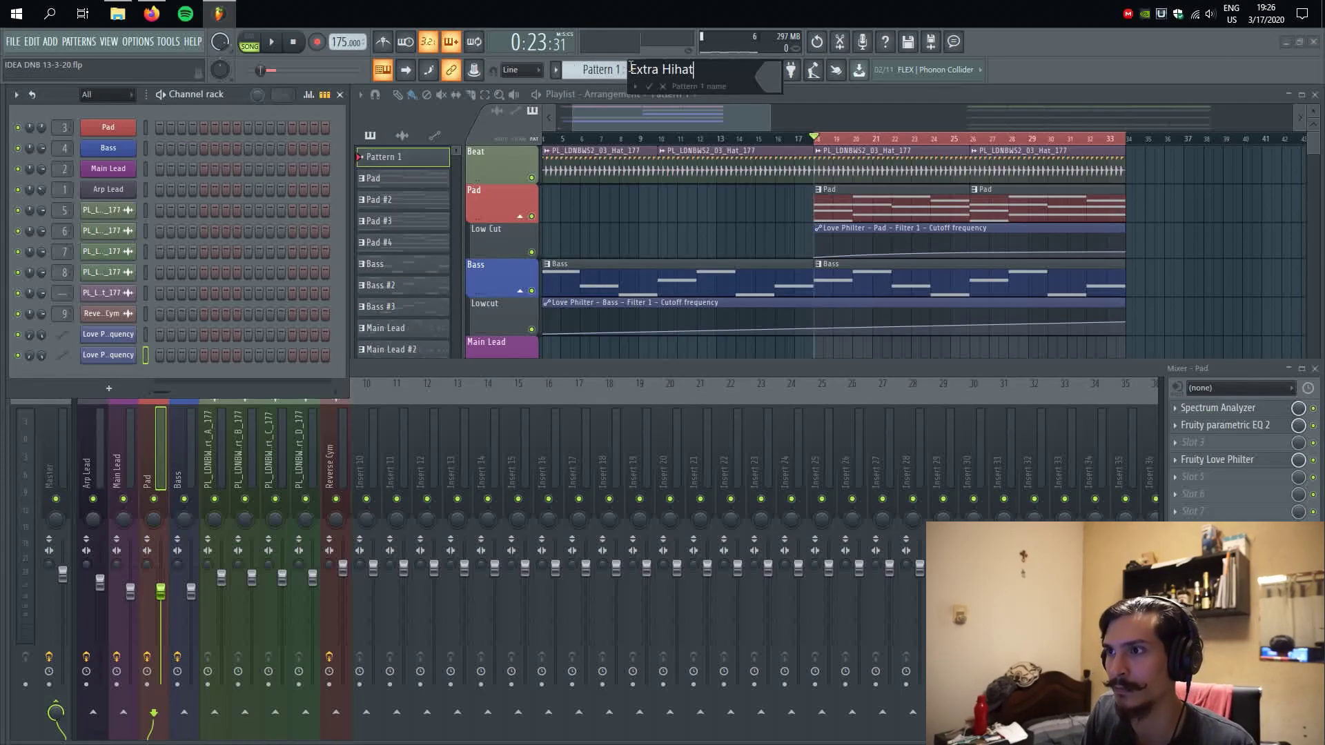
{"action": "type", "text": "s"}
{"action": "key", "text": "Return"}
- Add Attack Hat 23 as a channel in the Extra Hihats pattern and program hits on steps 7 and 11
{"action": "mouse_move", "coordinate": [2, 435]}
{"action": "left_click_drag", "start_coordinate": [83, 378], "coordinate": [117, 376]}
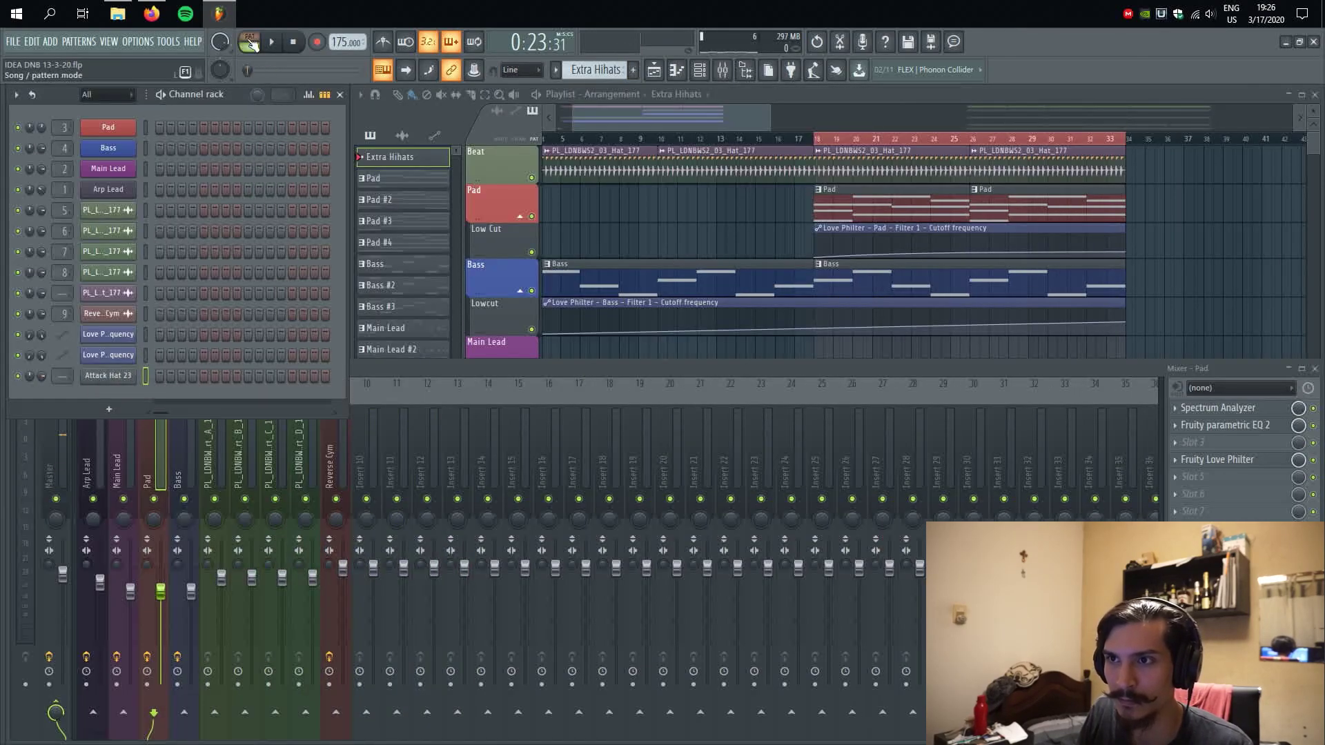
{"action": "left_click", "coordinate": [225, 377]}
{"action": "left_click", "coordinate": [259, 376]}
{"action": "left_click", "coordinate": [260, 376]}
{"action": "left_click", "coordinate": [269, 376]}
{"action": "key", "text": "space"}
- Add Attack Hat 26 as a channel in the Extra Hihats pattern with hits on steps 1 and 13
{"action": "key", "text": "alt+F8"}
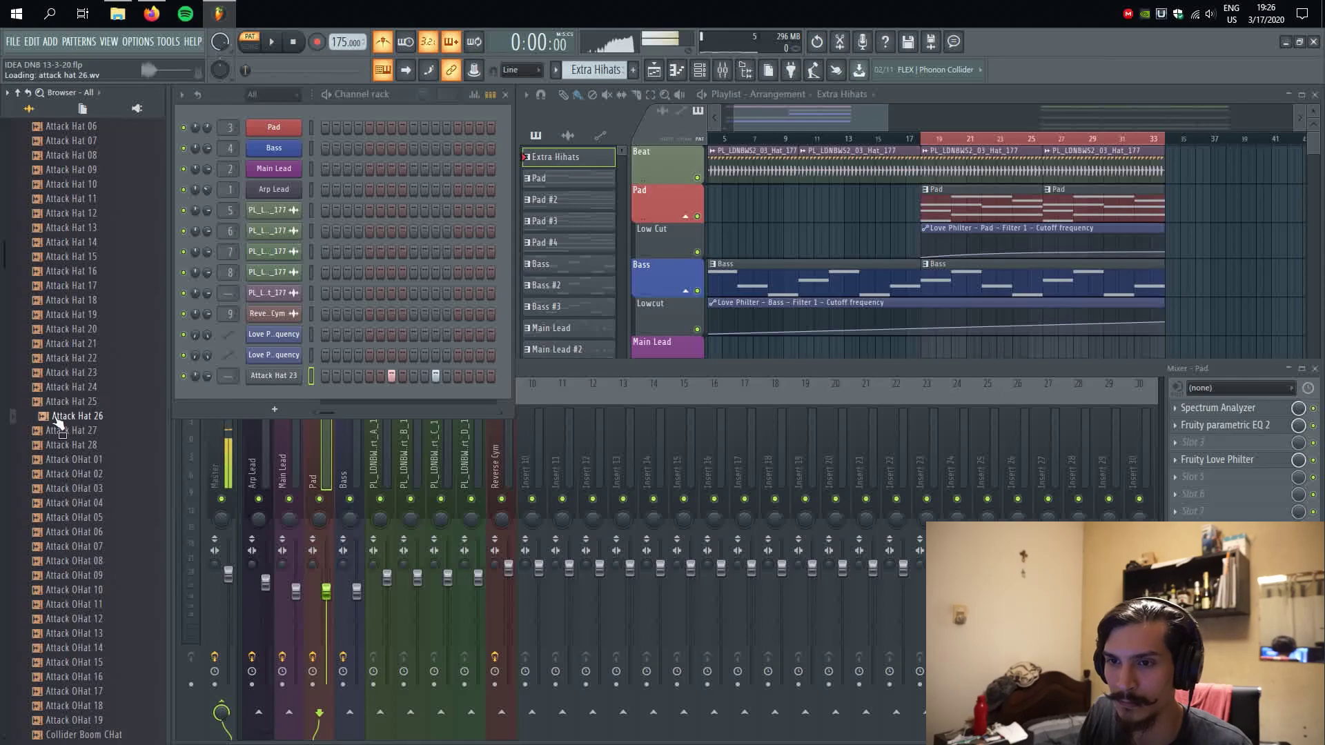
{"action": "left_click_drag", "start_coordinate": [180, 396], "coordinate": [211, 396]}
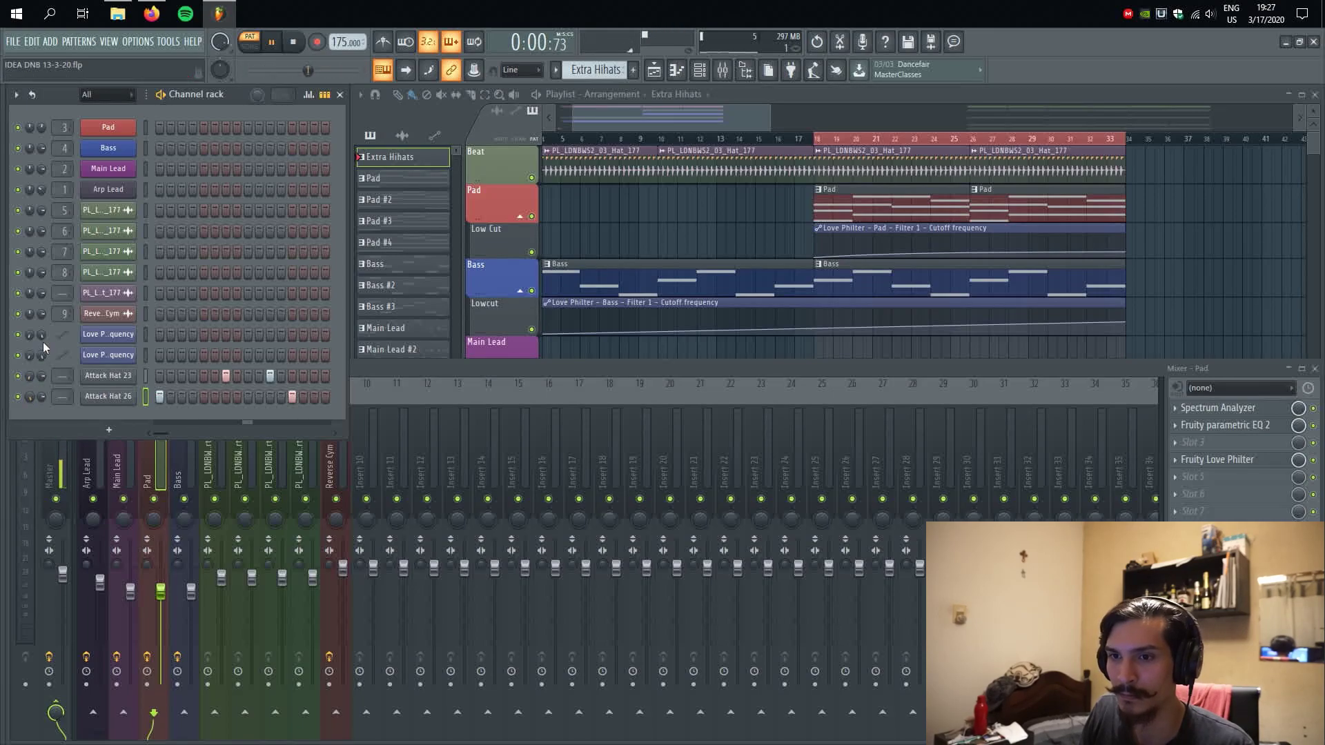
{"action": "key", "text": "F9"}
{"action": "key", "text": "space"}
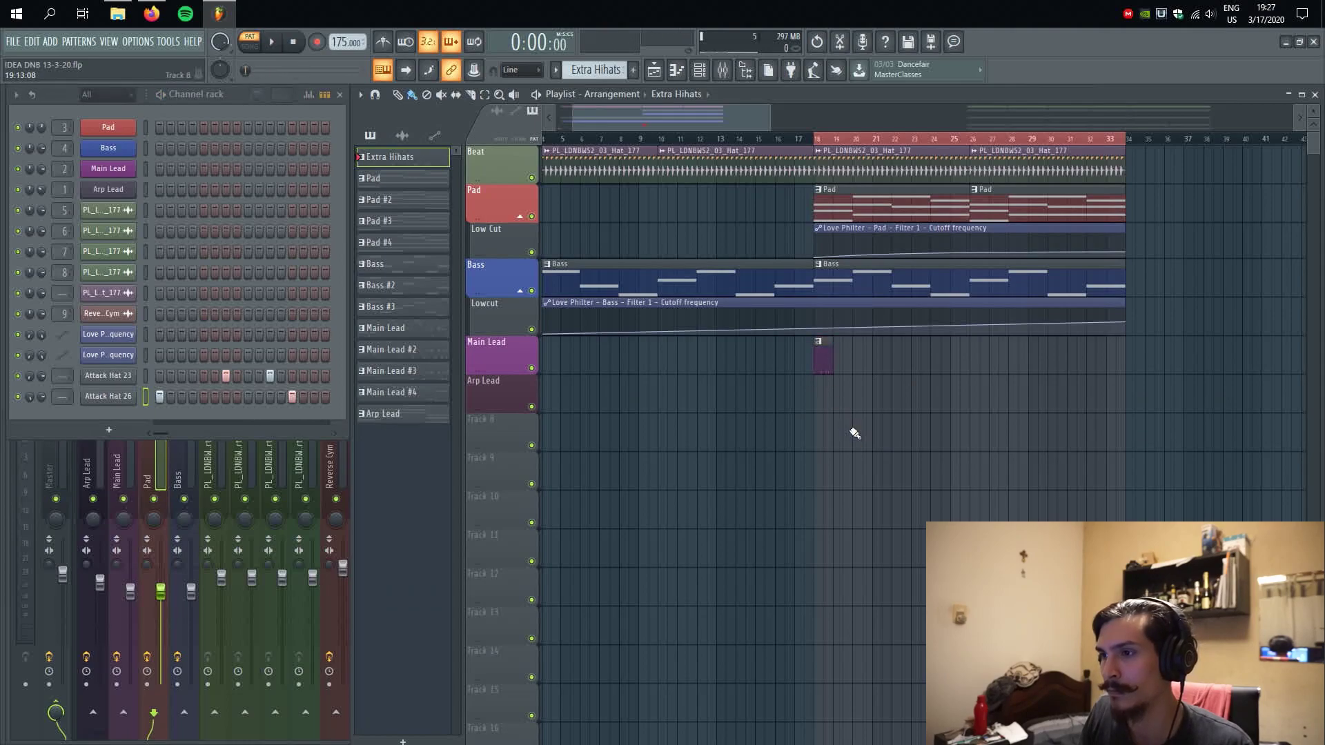
- Repeat the Extra Hihats clip from bar 18 to bar 34 and move all the clips to track 8
{"action": "left_click", "coordinate": [790, 138]}
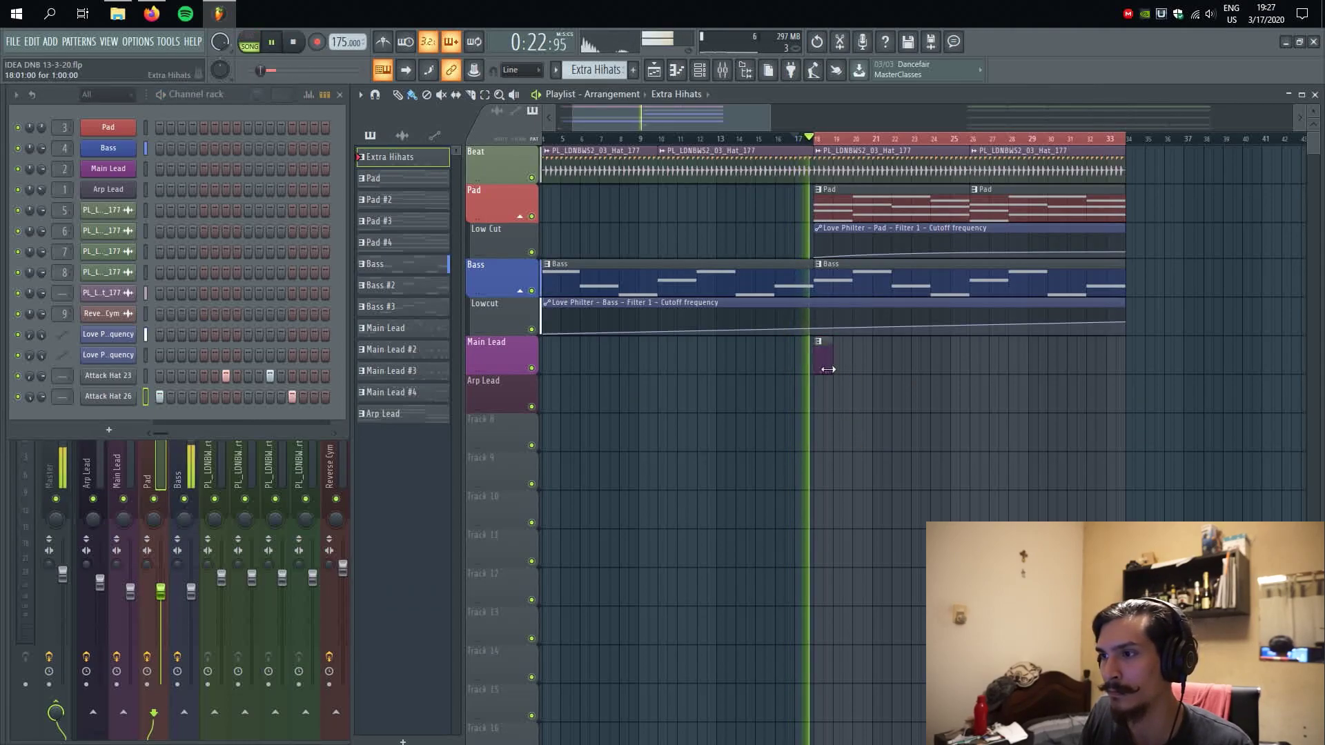
{"action": "left_click_drag", "start_coordinate": [832, 369], "coordinate": [1127, 365]}
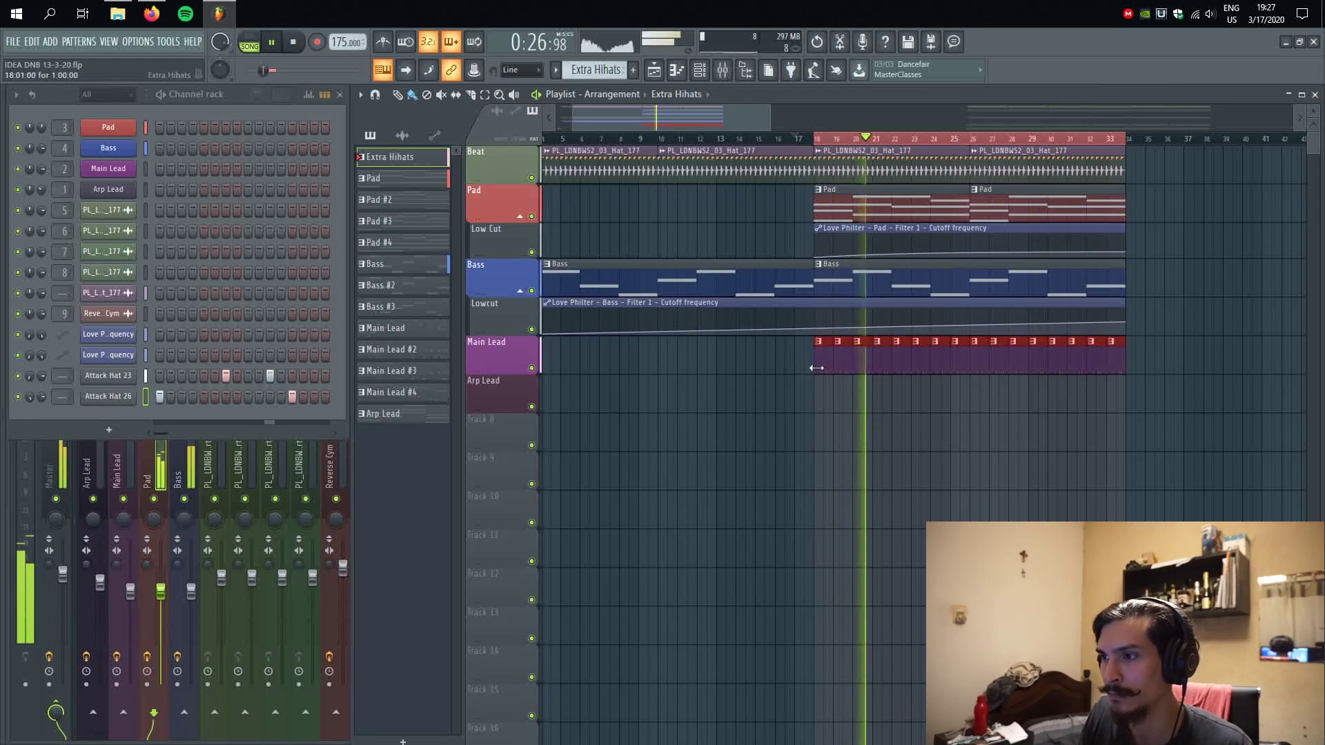
{"action": "left_click_drag", "start_coordinate": [818, 368], "coordinate": [823, 446]}
- Name the extra hi-hat track Extra HH and move it directly beneath the Beat track
{"action": "key", "text": "F2"}
{"action": "type", "text": "Ex"}
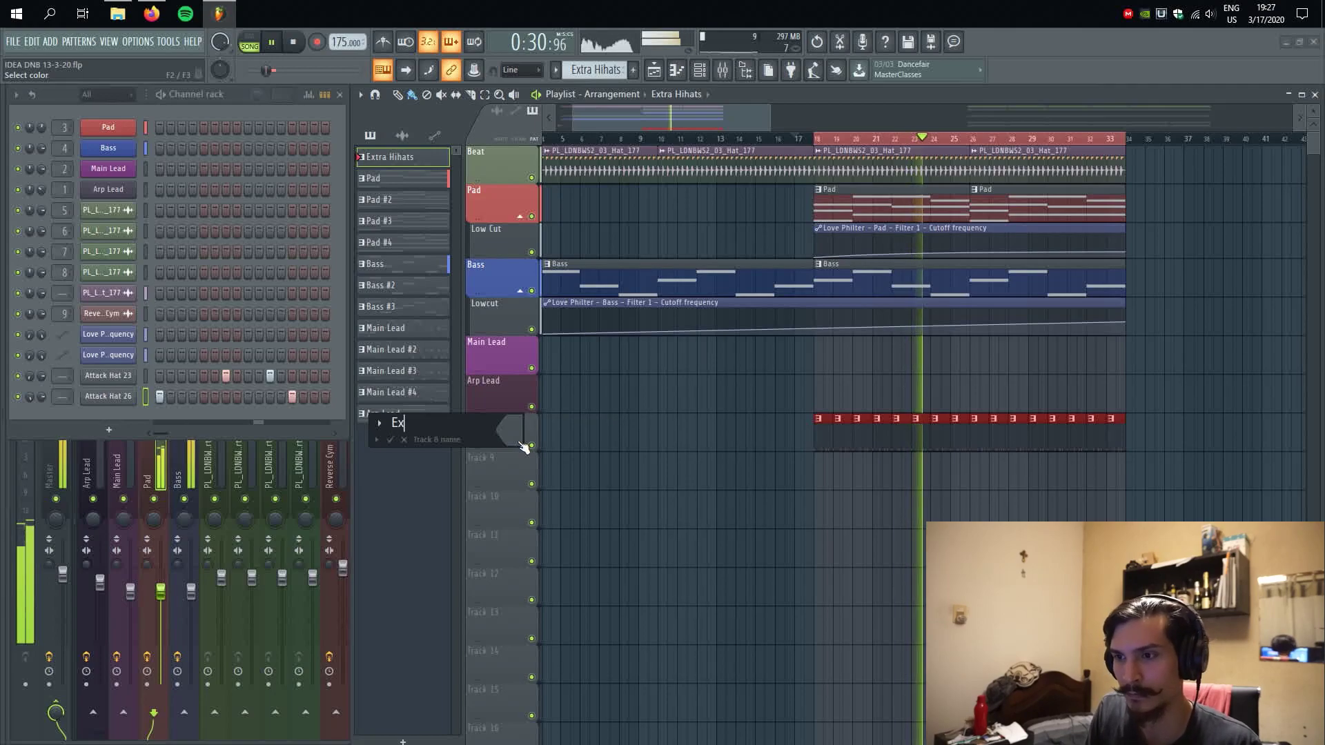
{"action": "type", "text": "tra HH"}
{"action": "key", "text": "Return"}
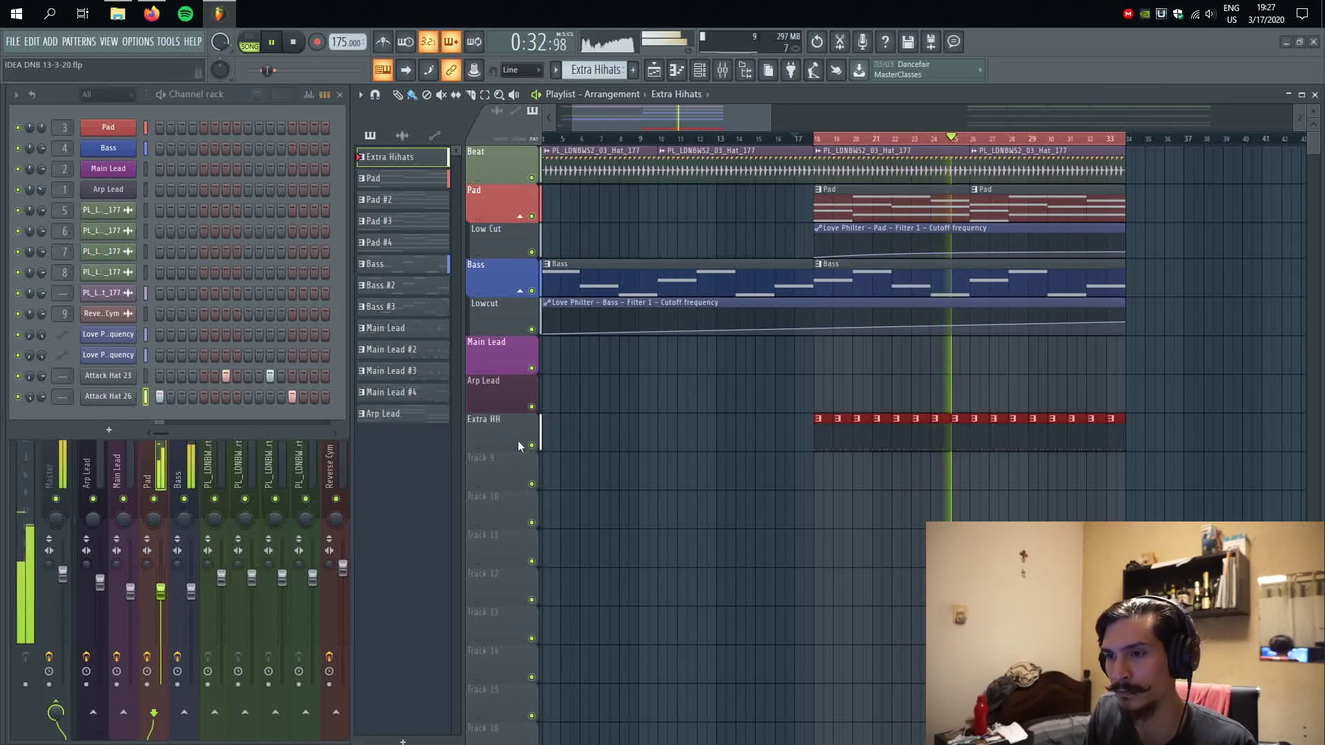
{"action": "left_click_drag", "start_coordinate": [515, 437], "coordinate": [513, 203]}
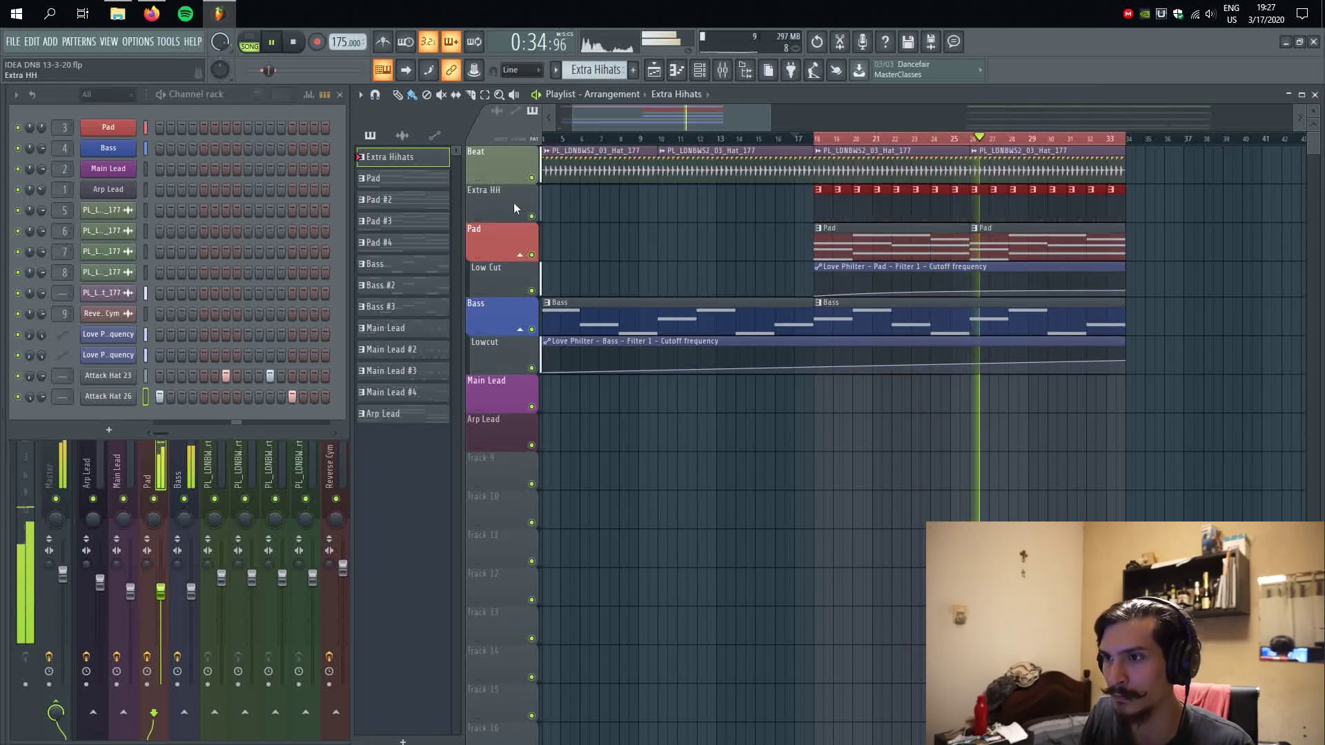
- Recolor the Extra HH track dark olive
{"action": "right_click", "coordinate": [502, 210]}
{"action": "left_click", "coordinate": [525, 194]}
{"action": "left_click", "coordinate": [501, 210]}
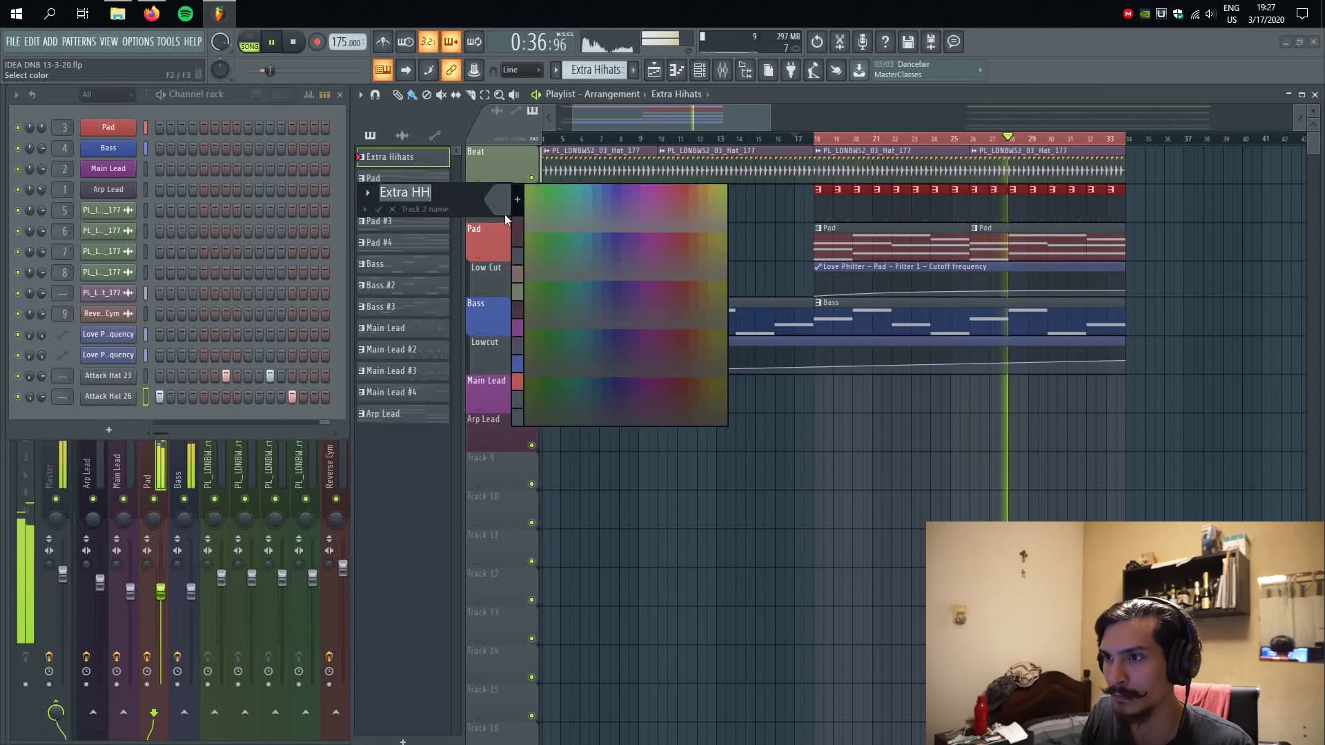
{"action": "left_click", "coordinate": [516, 297]}
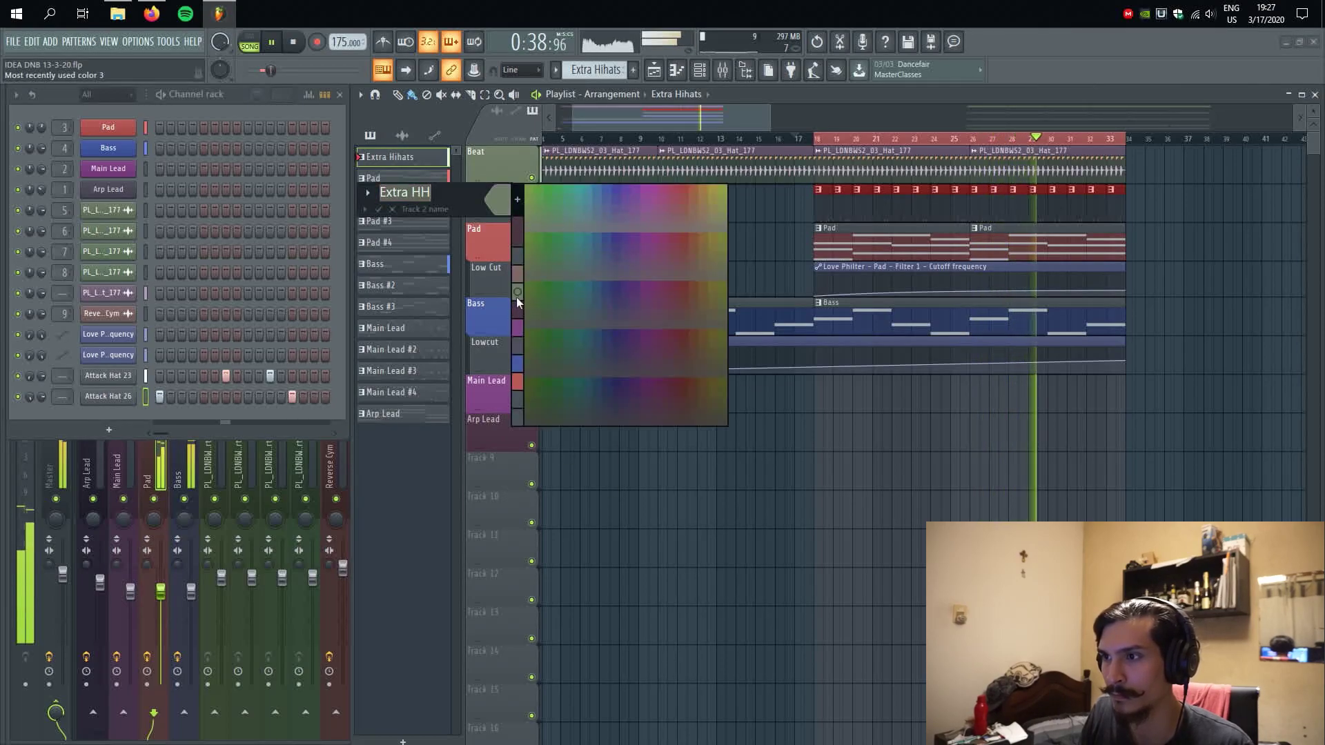
{"action": "left_click", "coordinate": [722, 405]}
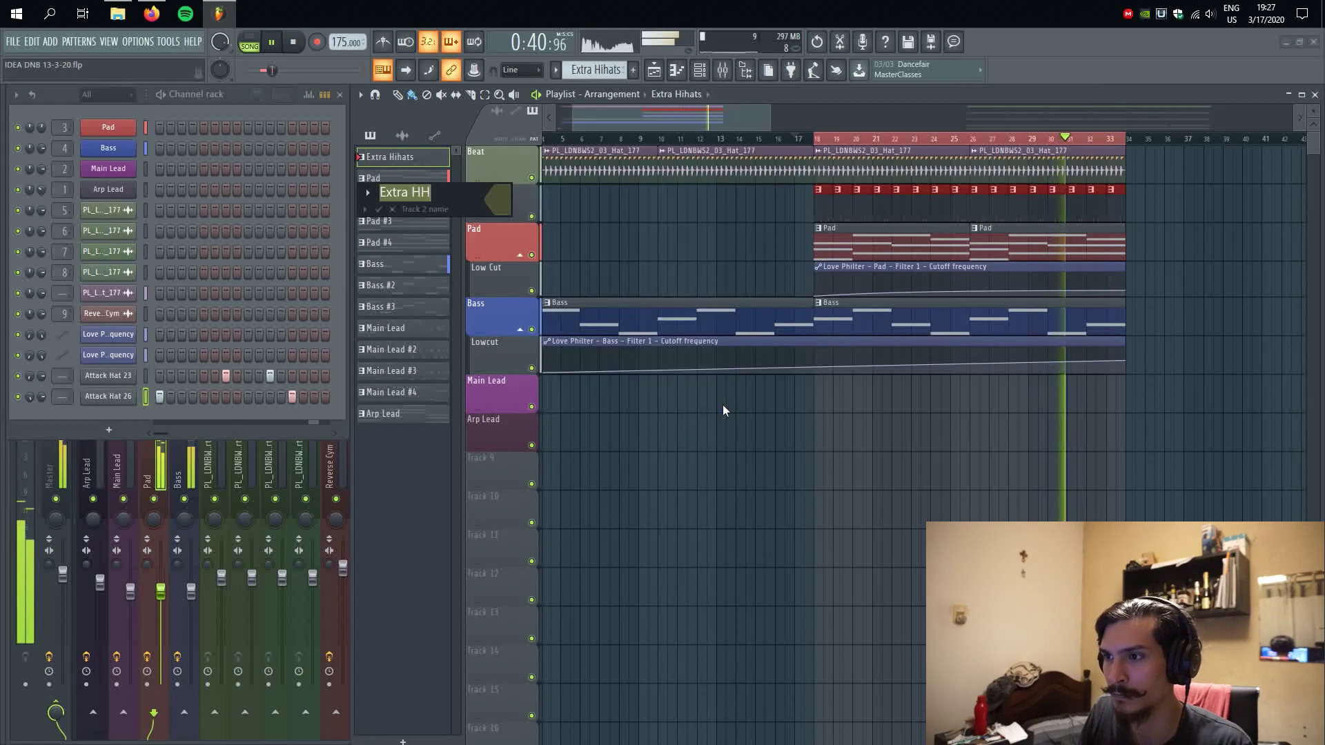
{"action": "key", "text": "Return"}
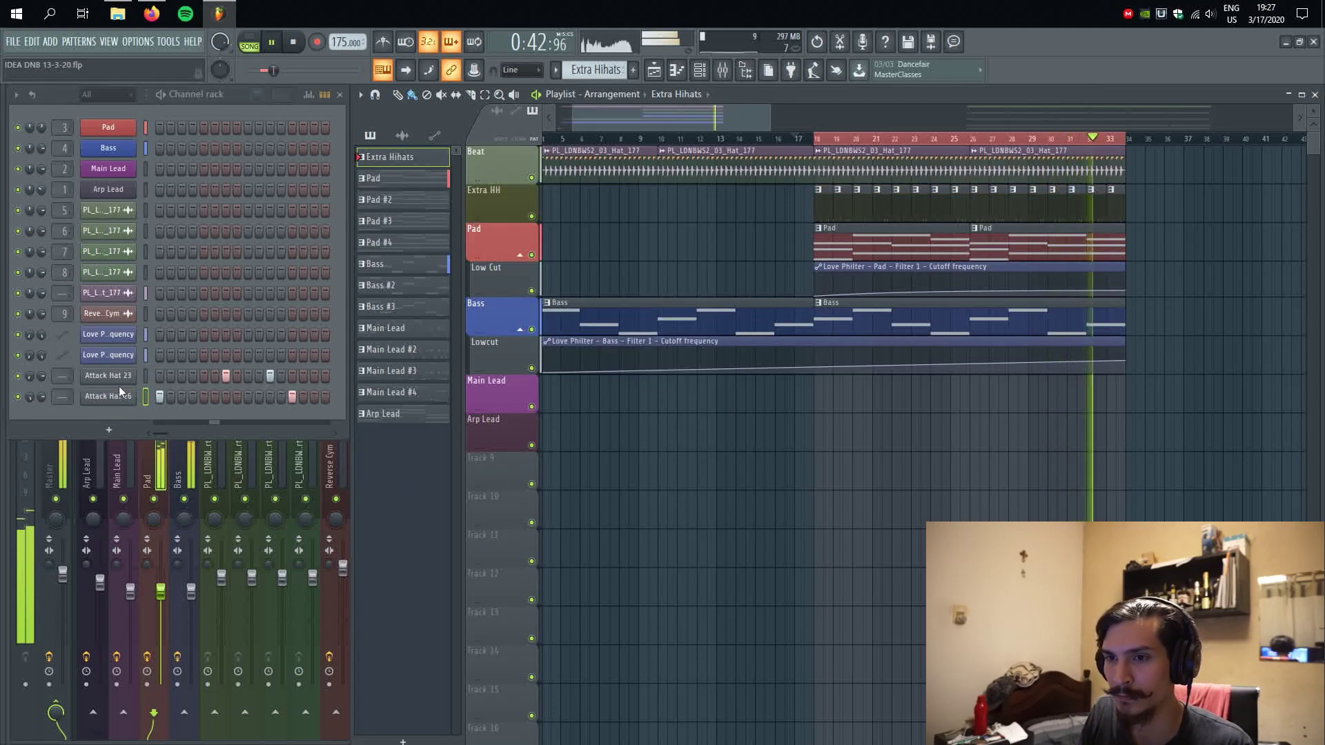
- Route the Attack Hat 23 and Attack Hat 26 channels to mixer insert 10
{"action": "left_click", "coordinate": [146, 381]}
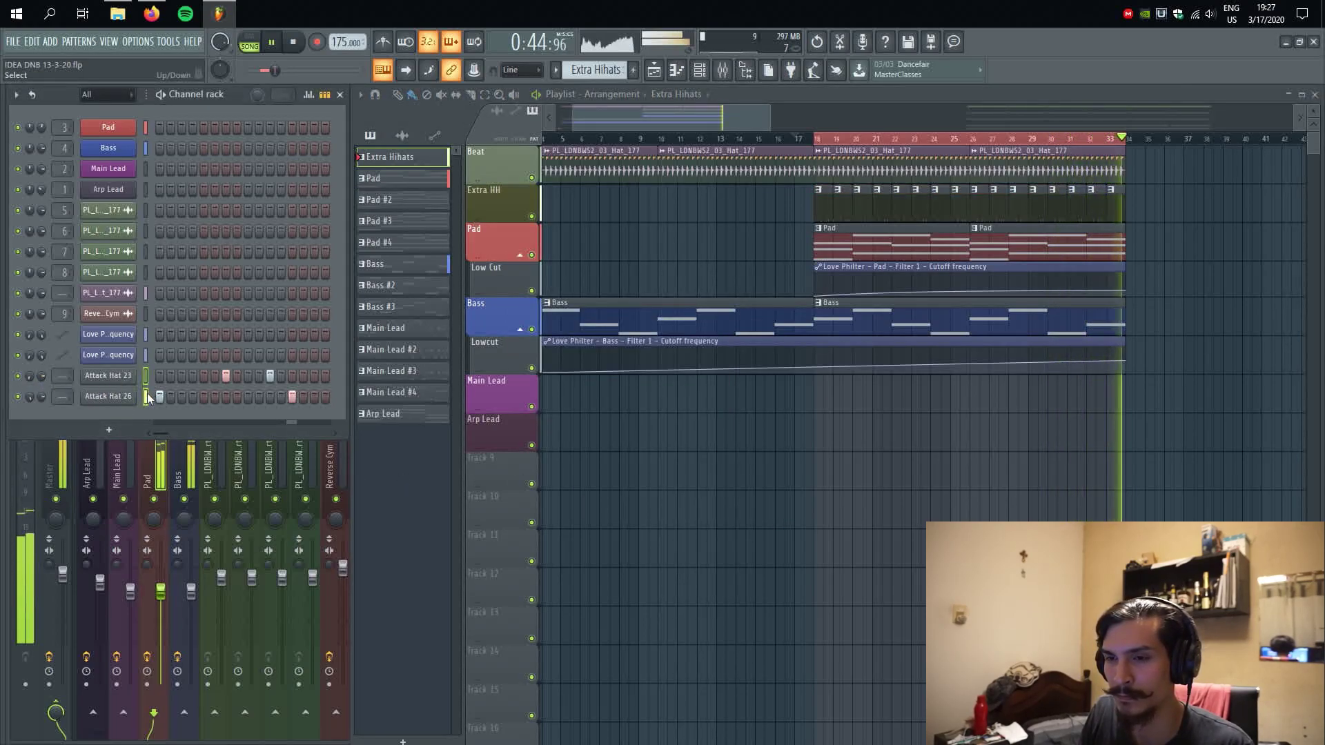
{"action": "key", "text": "F9"}
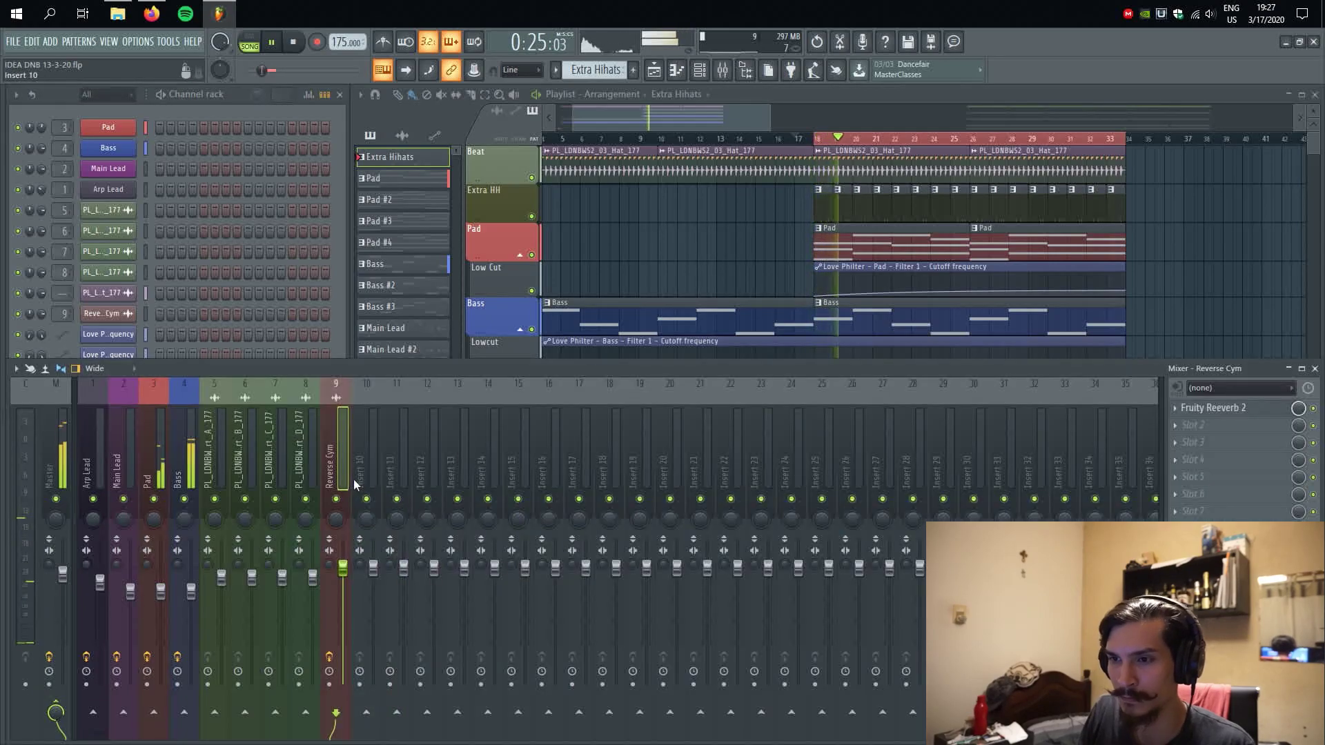
{"action": "left_click", "coordinate": [367, 483]}
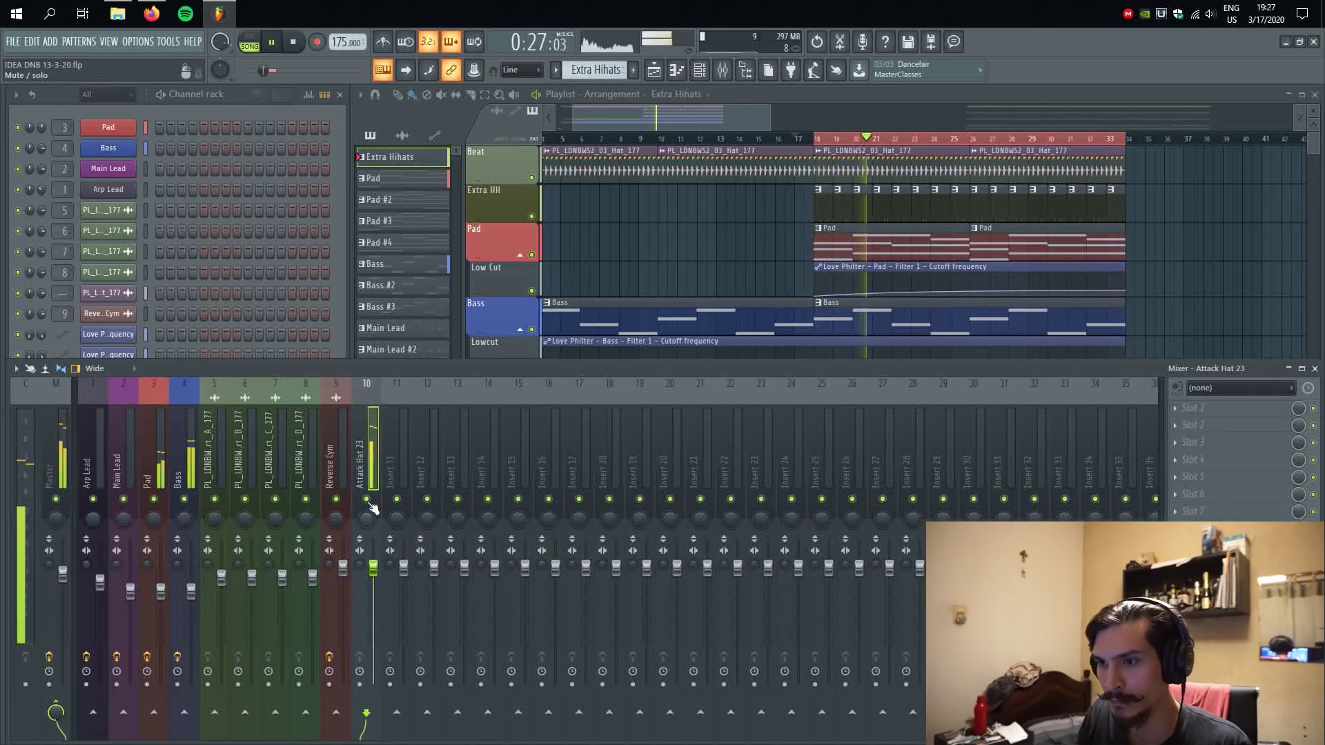
{"action": "key", "text": "ctrl+l"}
- Rename mixer insert 10 as Xtra HH
{"action": "key", "text": "F2"}
{"action": "type", "text": "X"}
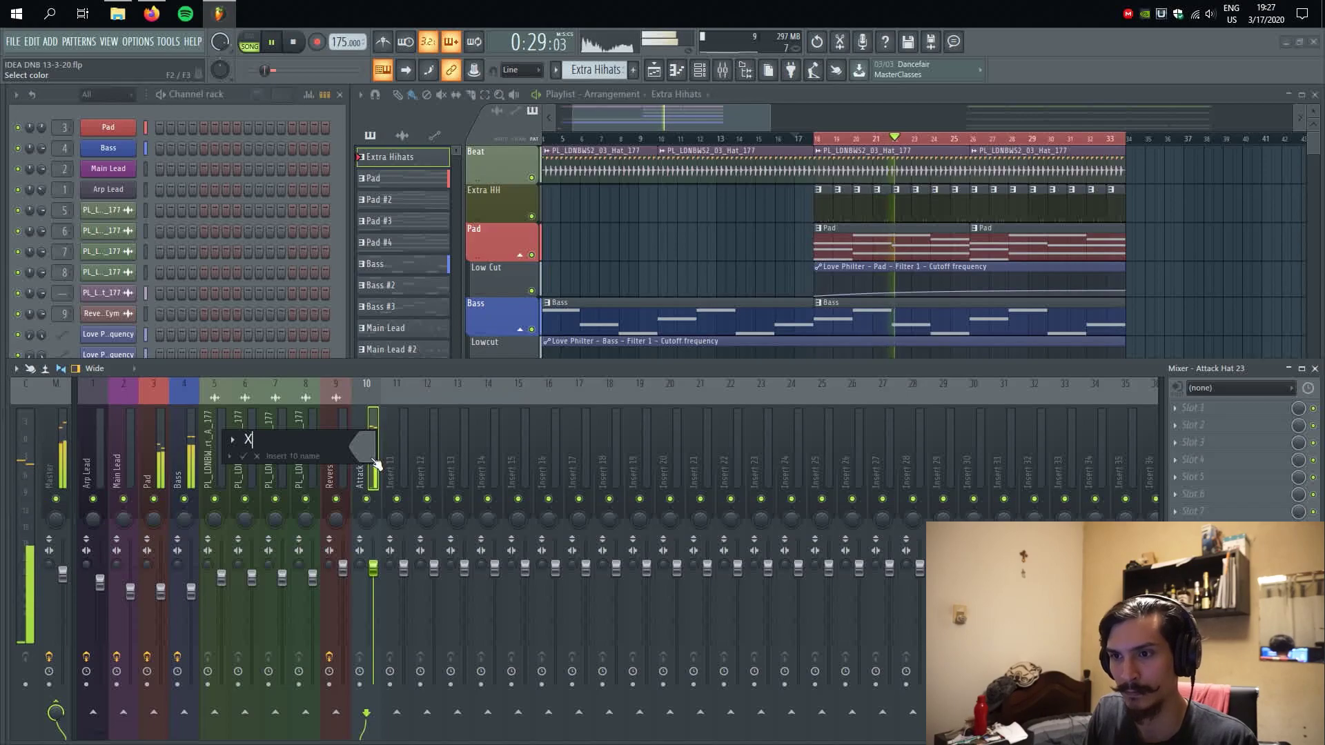
{"action": "type", "text": "tra HH"}
{"action": "key", "text": "Return"}
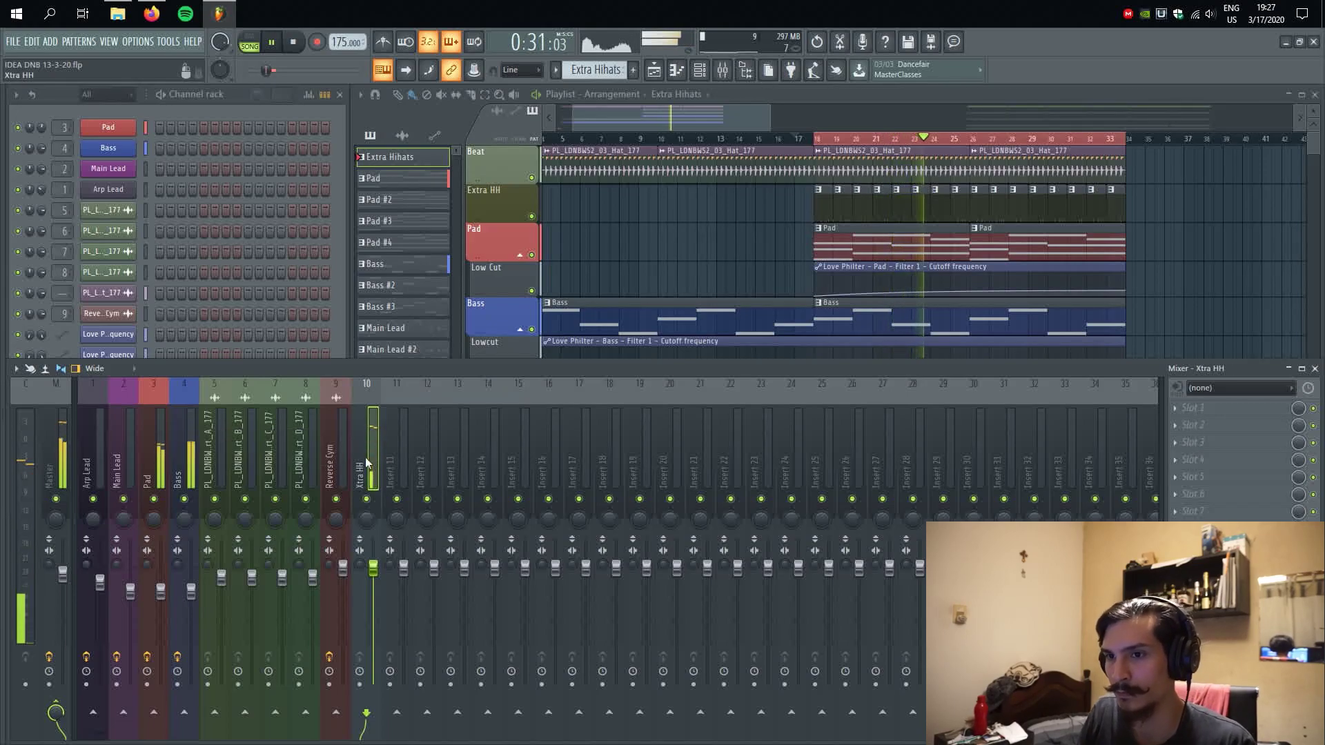
- Lower the Xtra HH mixer insert's volume to about 78% (-5.3 dB) and save the project
{"action": "left_click_drag", "start_coordinate": [373, 567], "coordinate": [373, 593]}
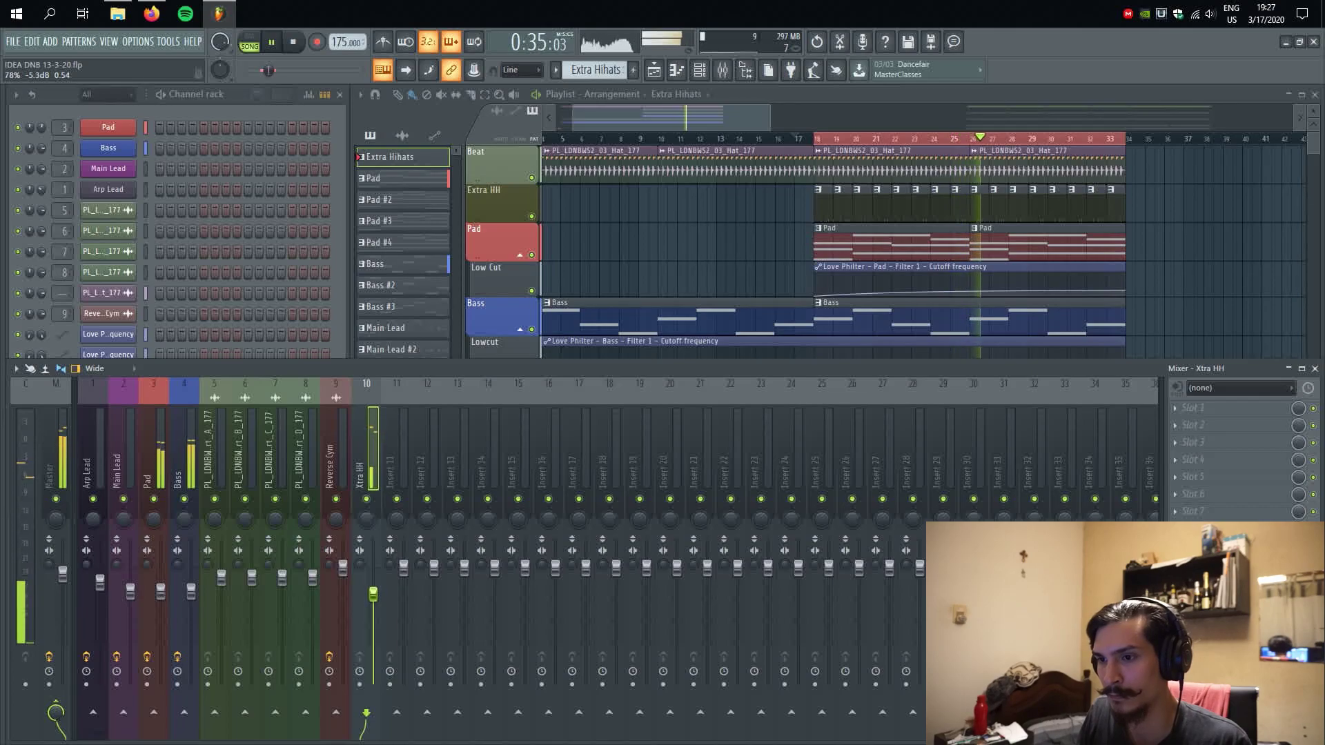
{"action": "key", "text": "F5"}
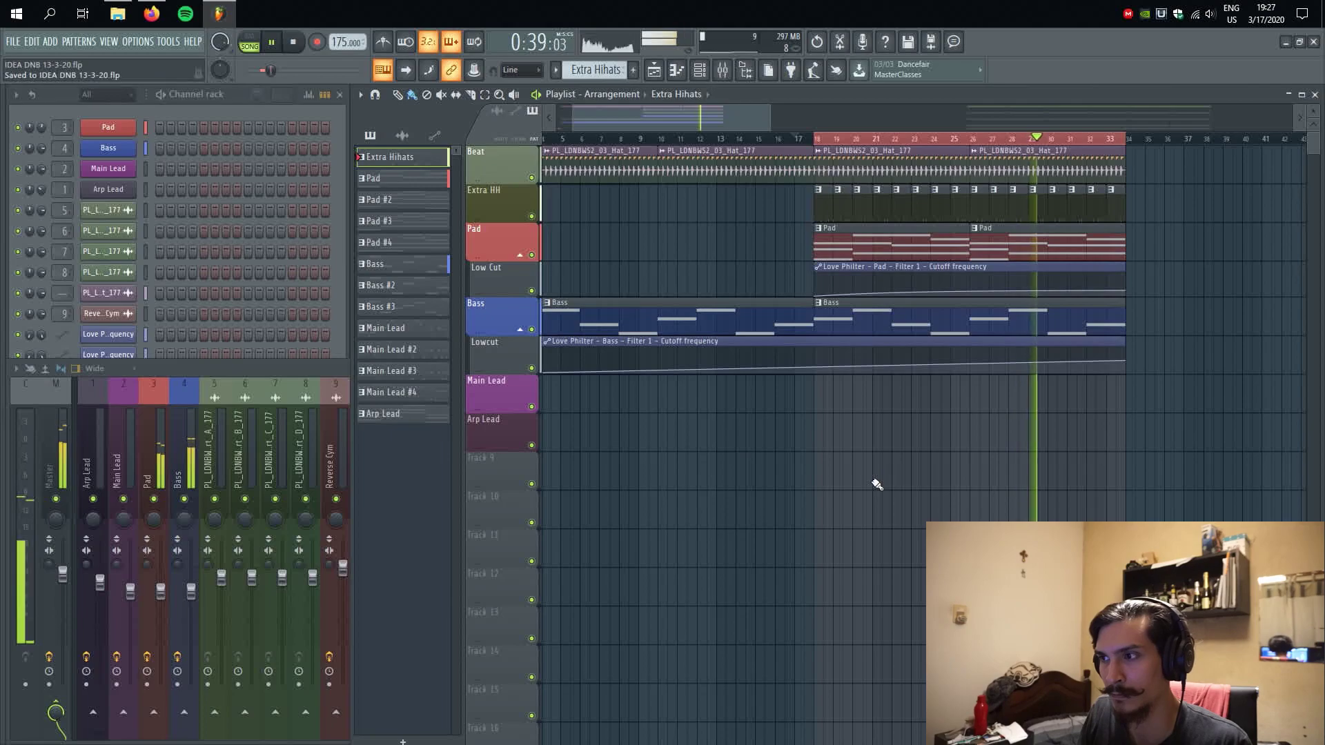
{"action": "scroll", "coordinate": [1128, 423], "scroll_direction": "down", "scroll_amount": 1}
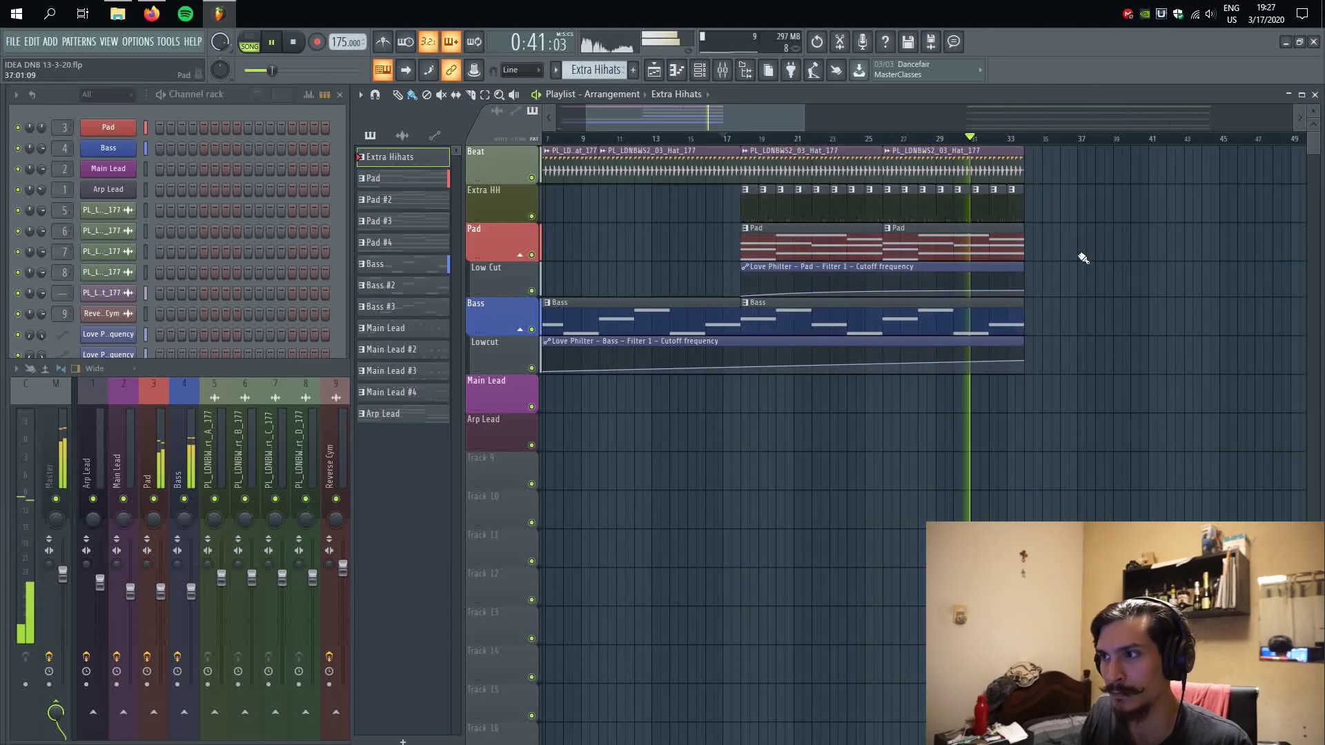
{"action": "scroll", "coordinate": [1053, 325], "scroll_direction": "right", "scroll_amount": 8}
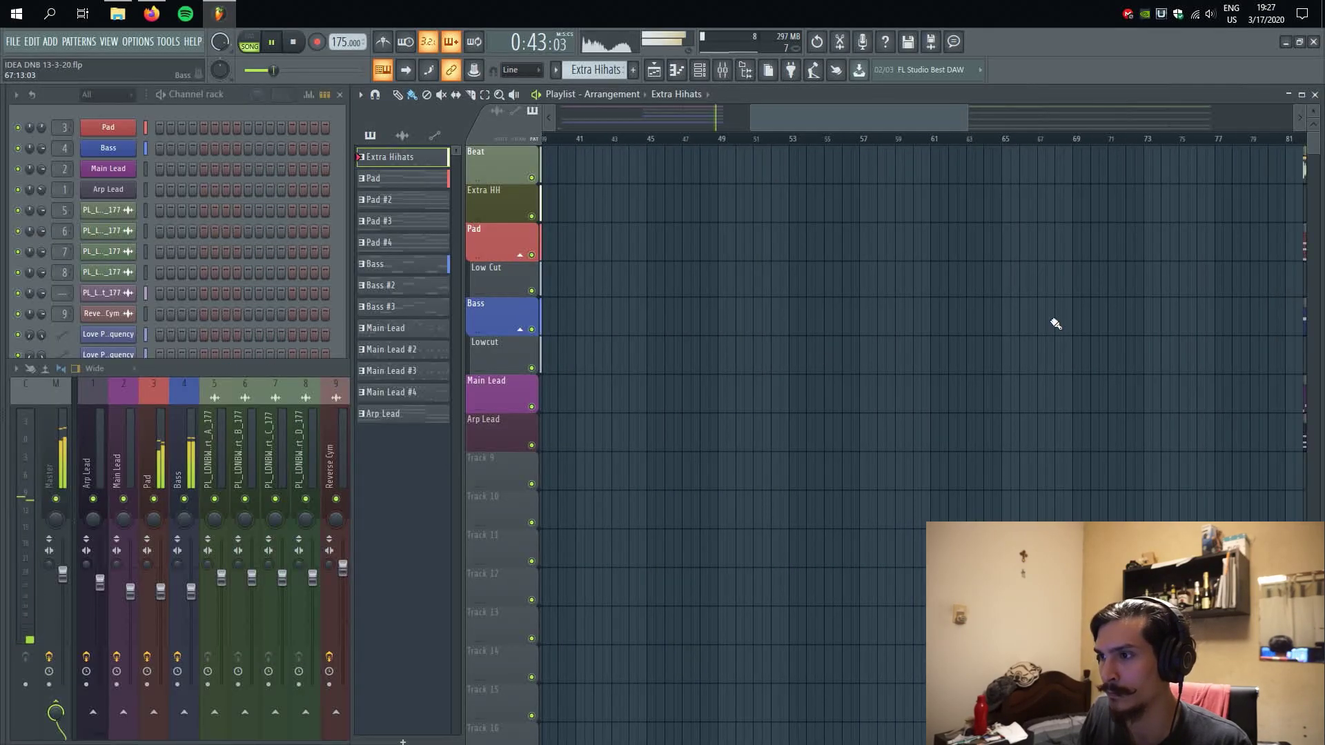
{"action": "scroll", "coordinate": [920, 299], "scroll_direction": "down", "scroll_amount": 4}
{"action": "scroll", "coordinate": [920, 299], "scroll_direction": "up", "scroll_amount": 1}
{"action": "key", "text": "space"}
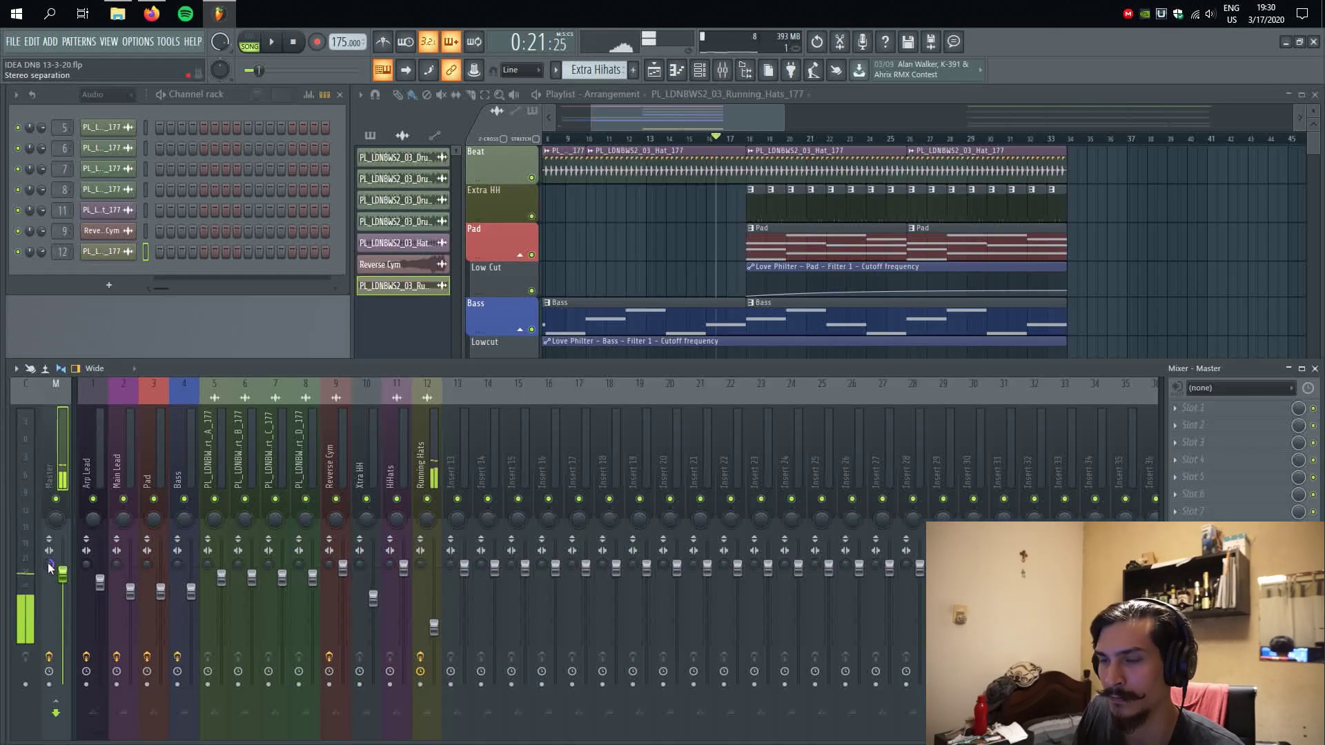
- Play back the intro to hear the Running Hats layer with the pad and bass, and save the project
{"action": "key", "text": "space"}
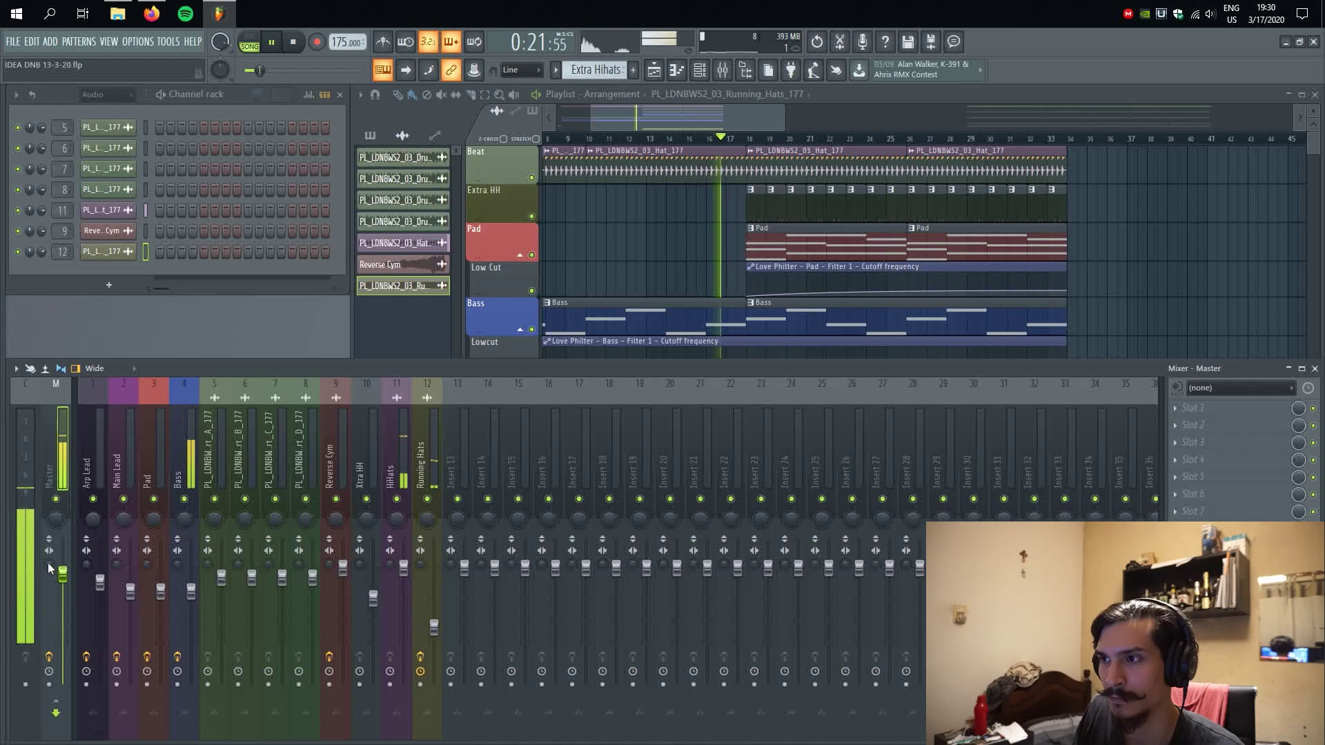
{"action": "key", "text": "ctrl+s"}
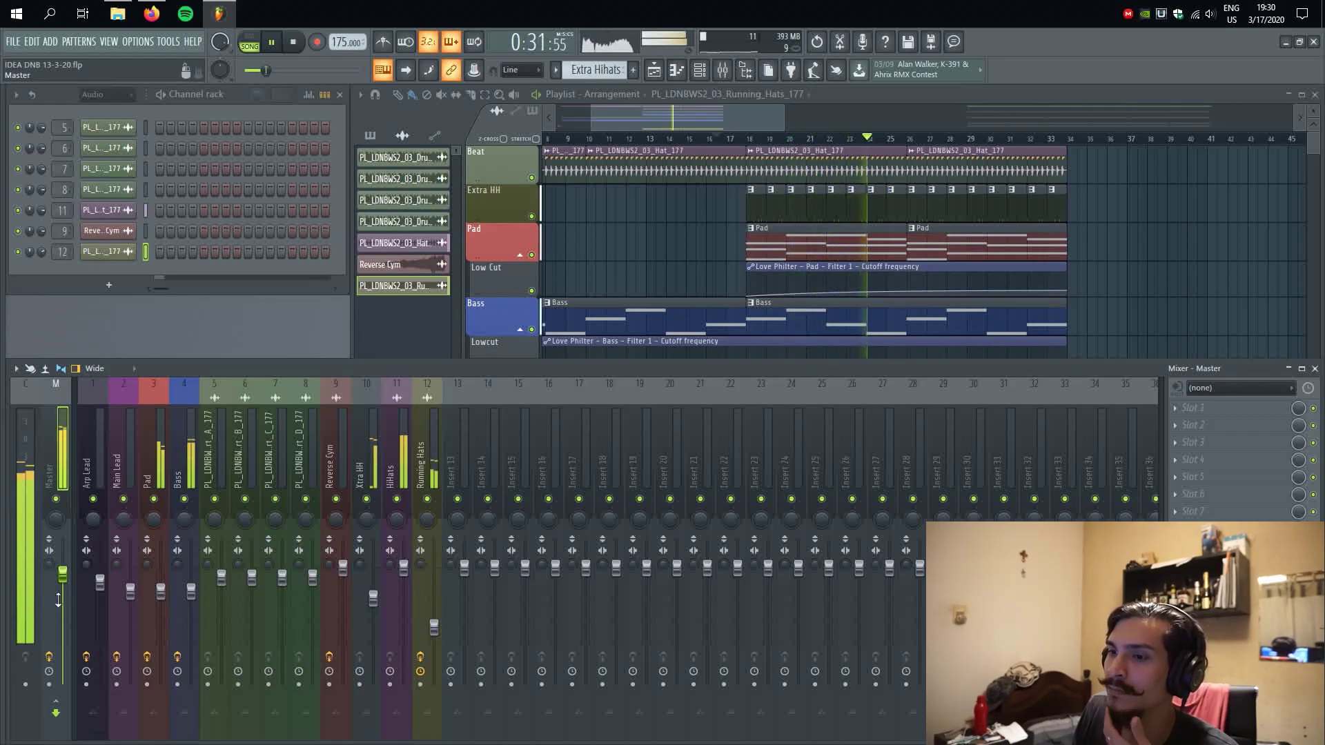
{"action": "left_click", "coordinate": [642, 247]}
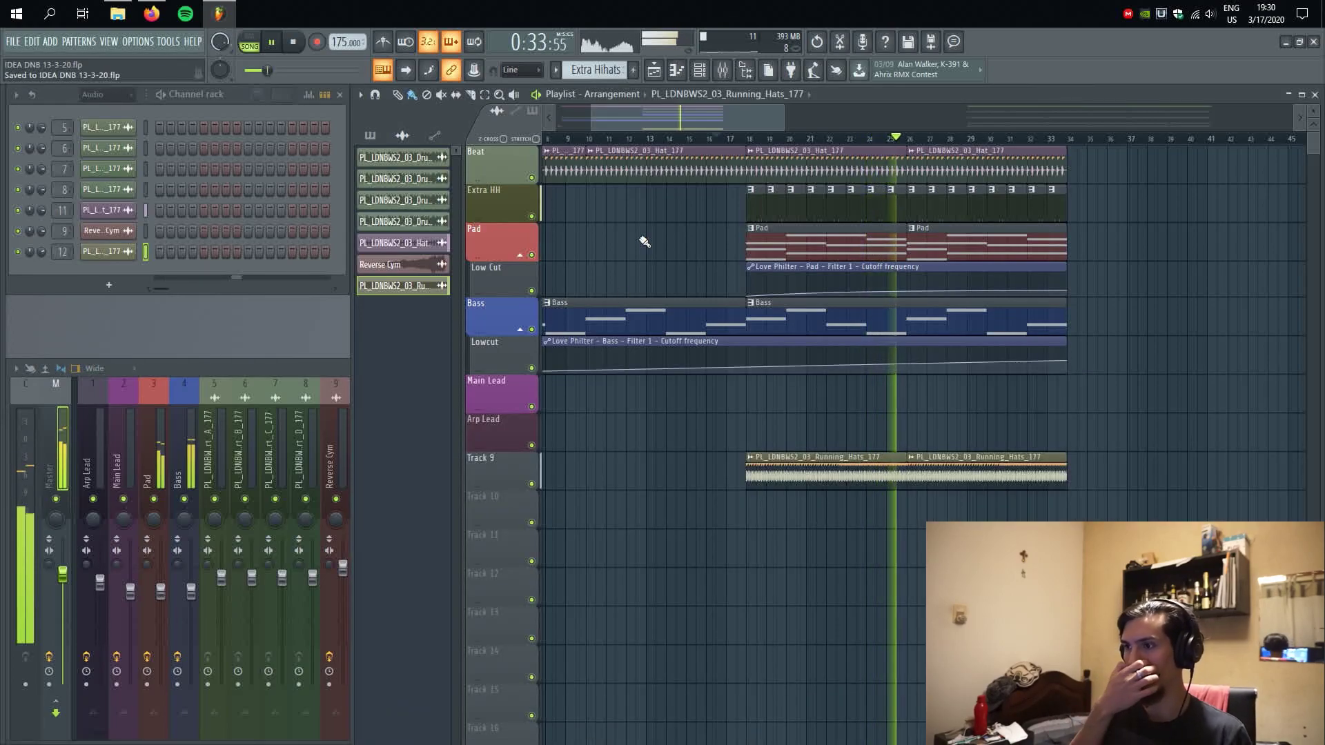
{"action": "left_click", "coordinate": [302, 360]}
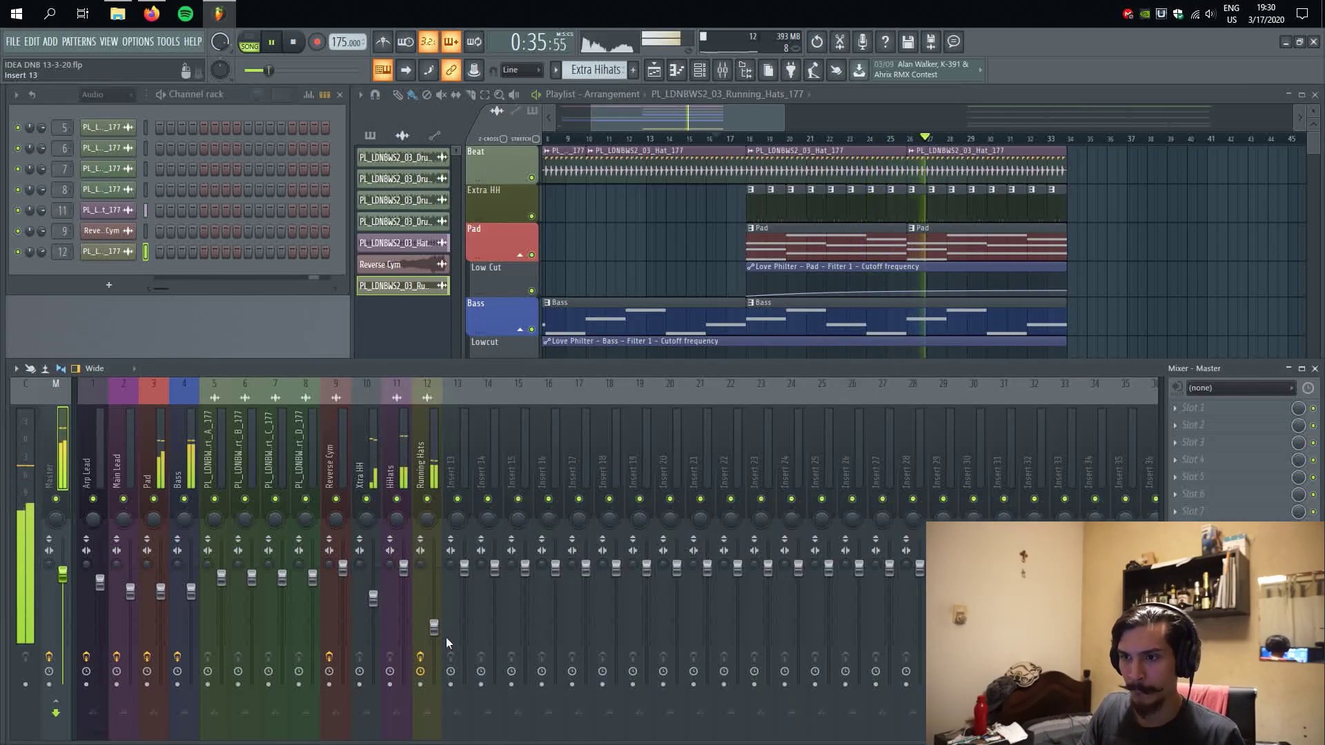
{"action": "left_click", "coordinate": [639, 285]}
{"action": "scroll", "coordinate": [932, 450], "scroll_direction": "right", "scroll_amount": 3}
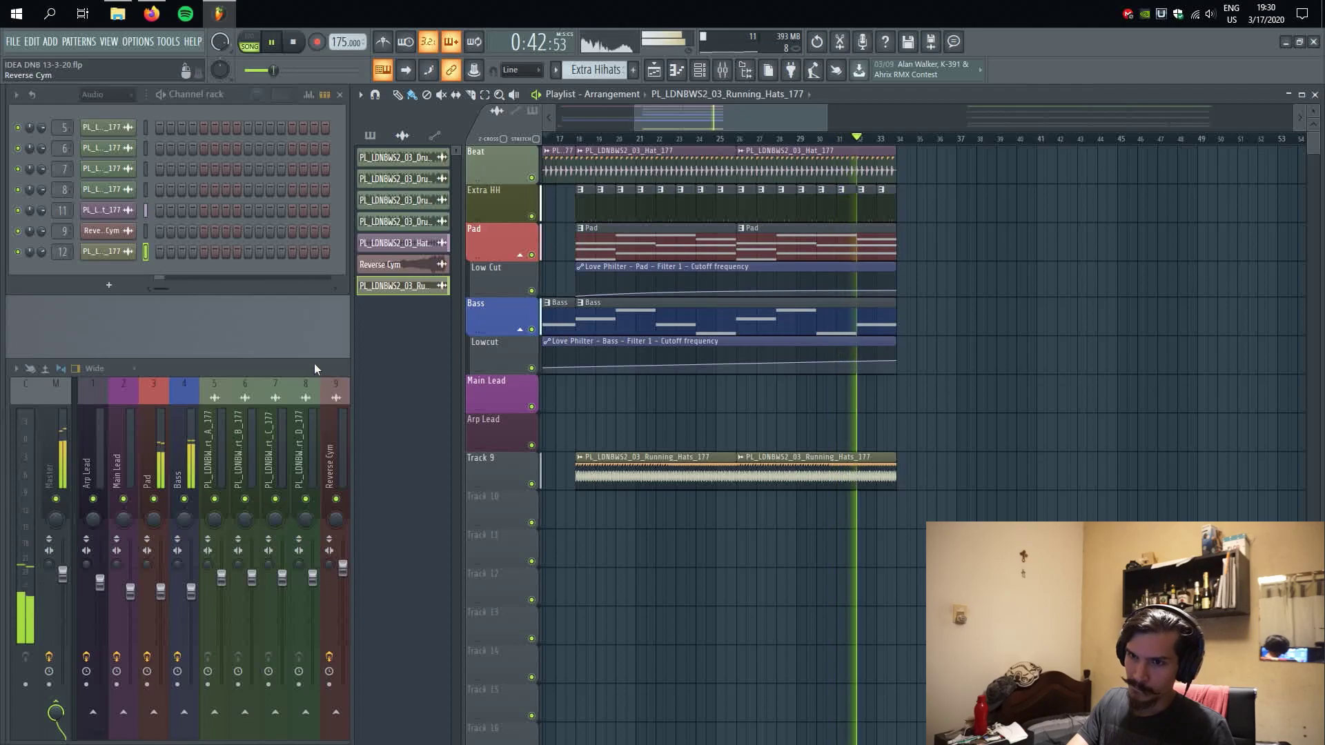
{"action": "key", "text": "space"}
- Create a channel volume automation clip for the Running Hats sample over bars 18 to 34, placed on Track 10
{"action": "left_click", "coordinate": [276, 370]}
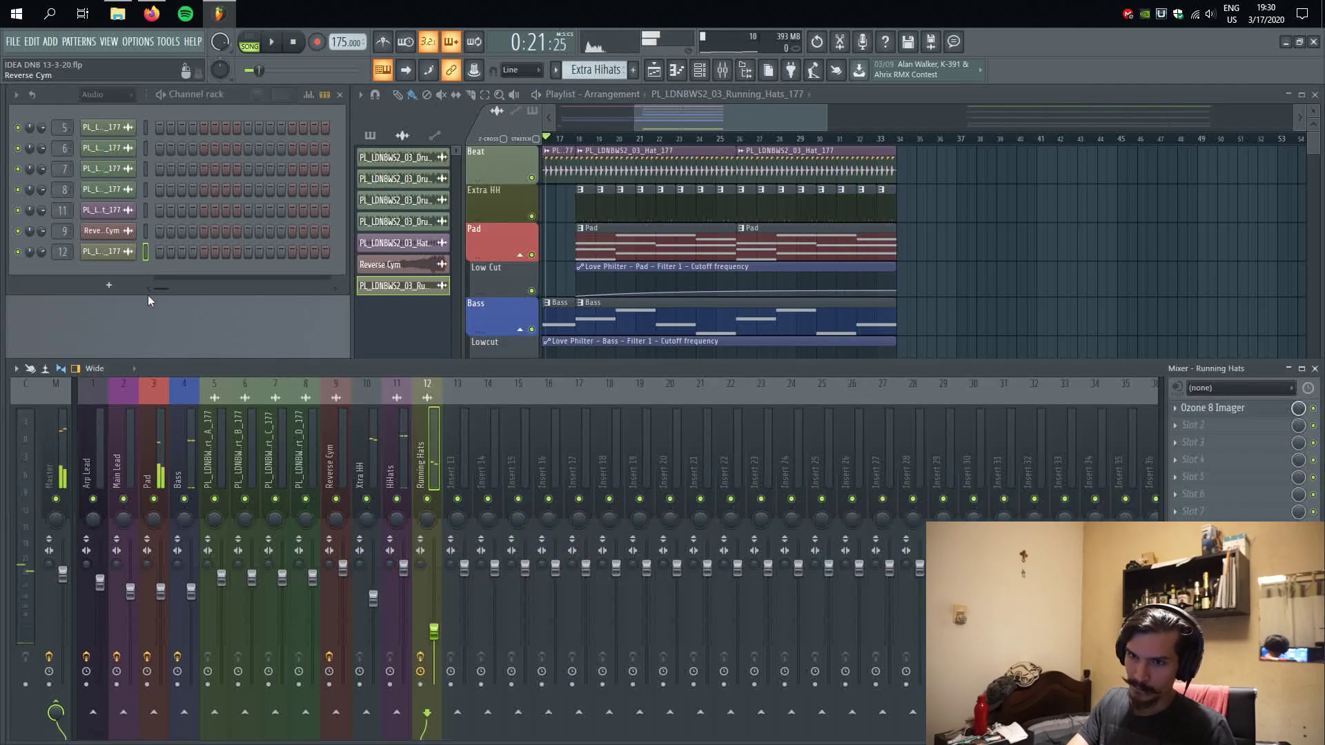
{"action": "left_click", "coordinate": [121, 254]}
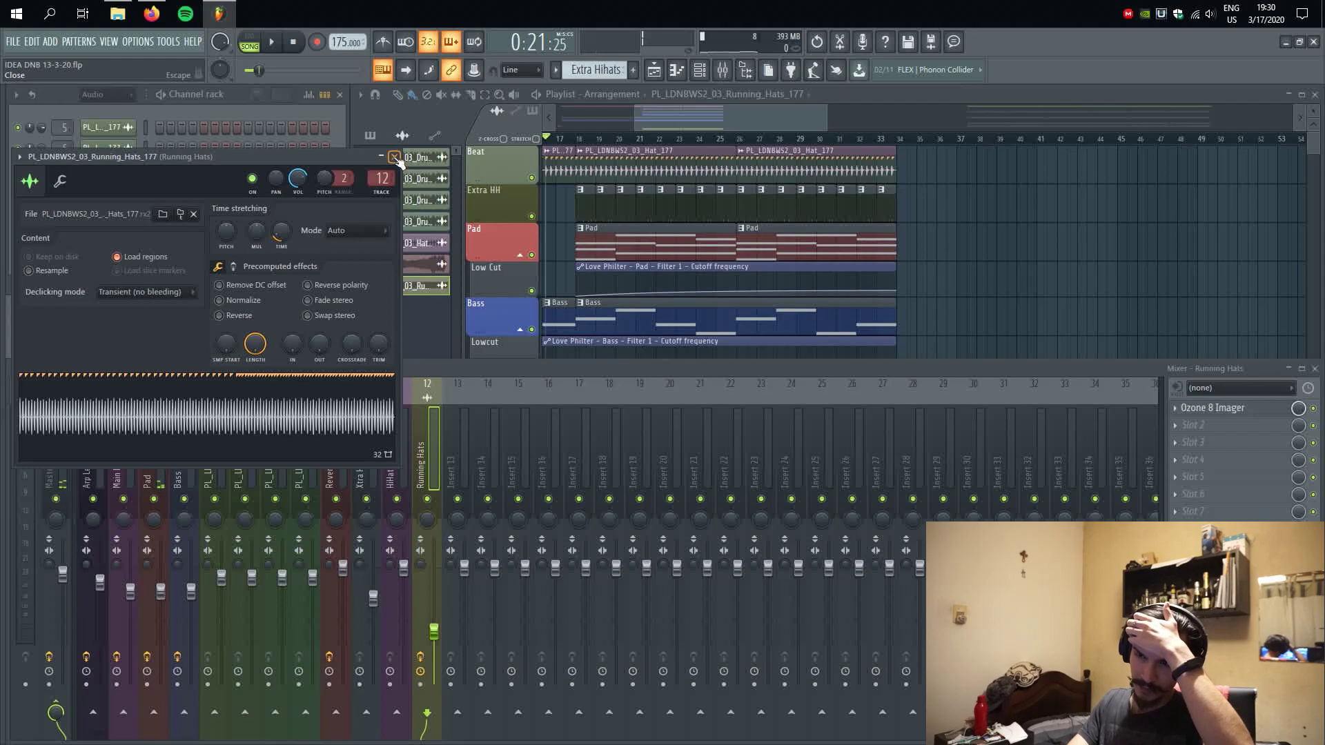
{"action": "right_click", "coordinate": [299, 181]}
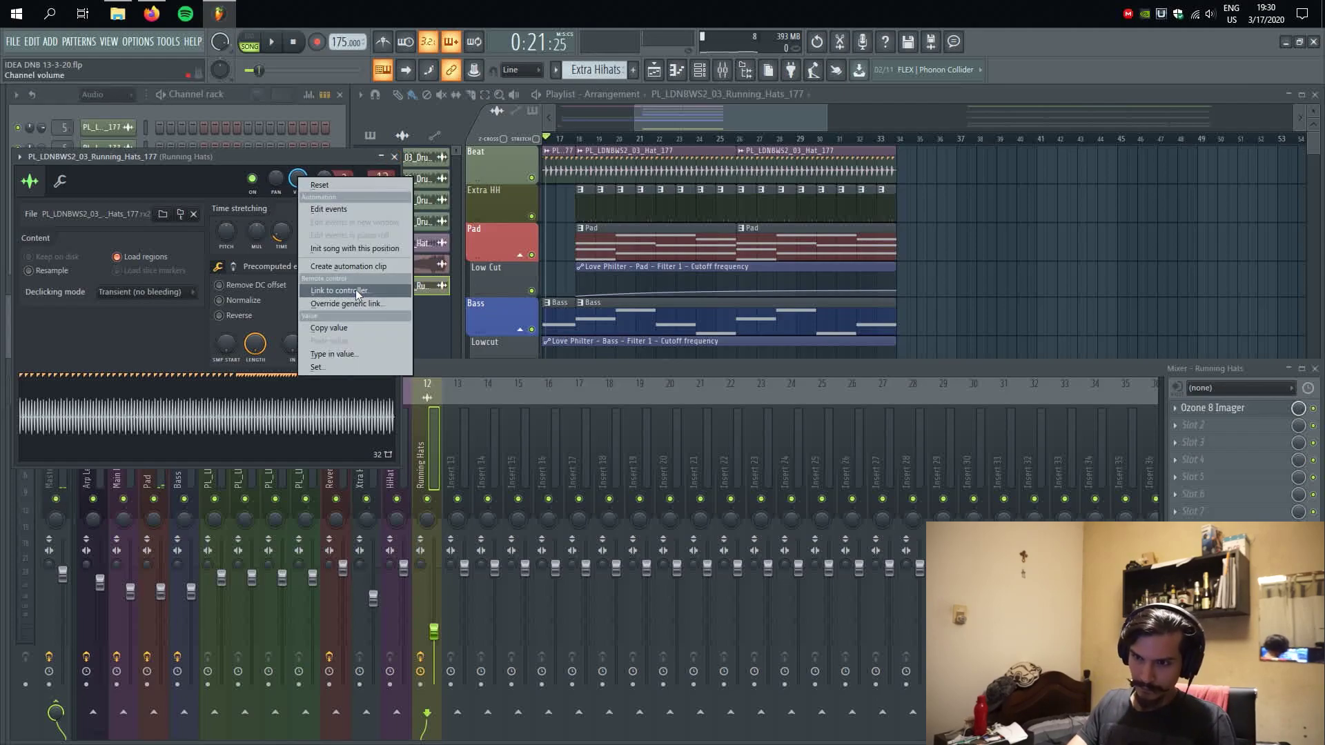
{"action": "left_click", "coordinate": [350, 170]}
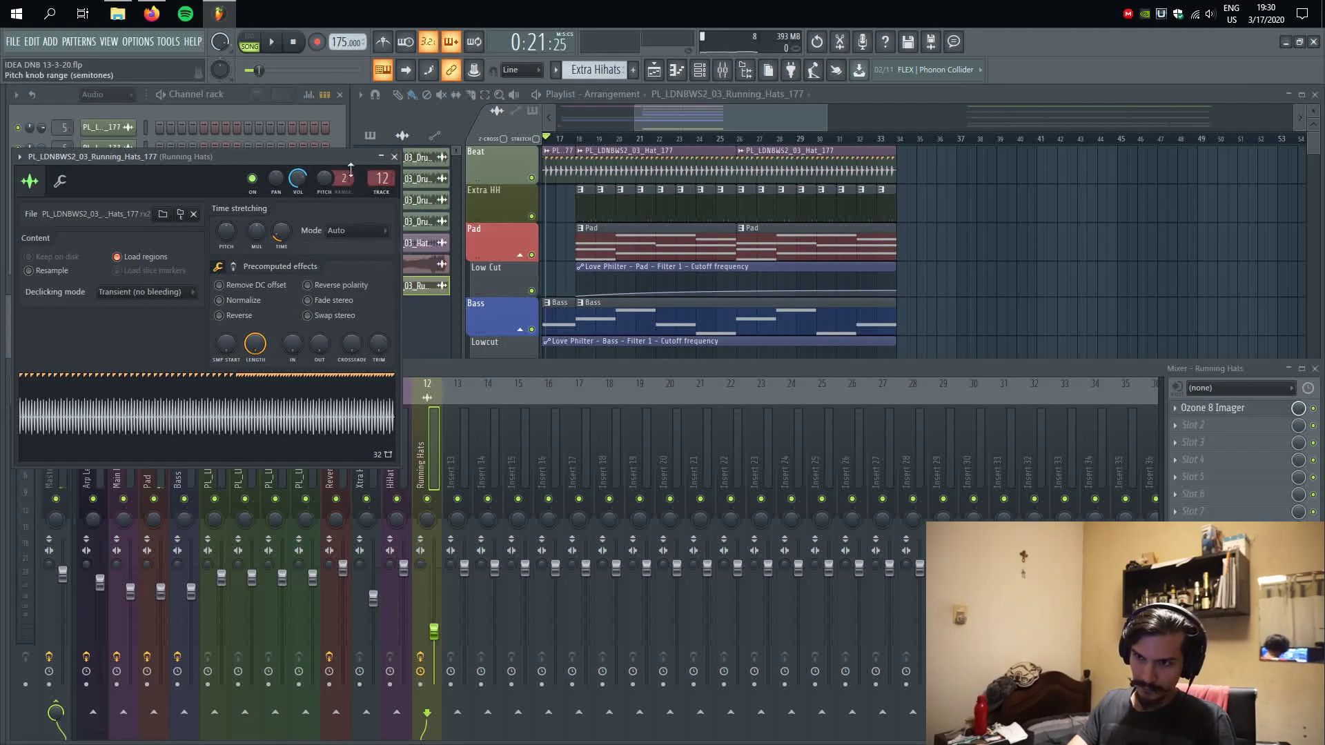
{"action": "left_click", "coordinate": [746, 145]}
{"action": "left_click_drag", "start_coordinate": [582, 143], "coordinate": [896, 141]}
{"action": "left_click", "coordinate": [304, 178]}
{"action": "right_click", "coordinate": [304, 178]}
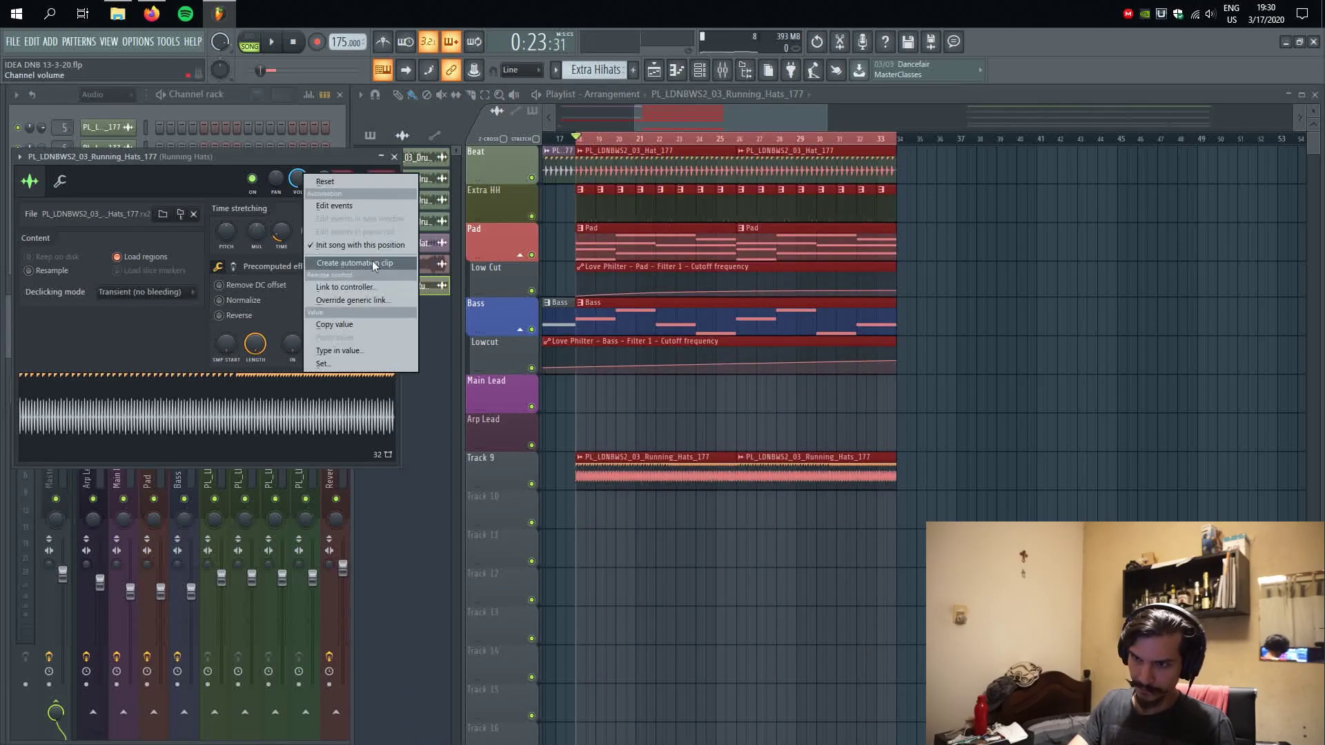
{"action": "left_click", "coordinate": [338, 264]}
{"action": "left_click_drag", "start_coordinate": [713, 379], "coordinate": [637, 497]}
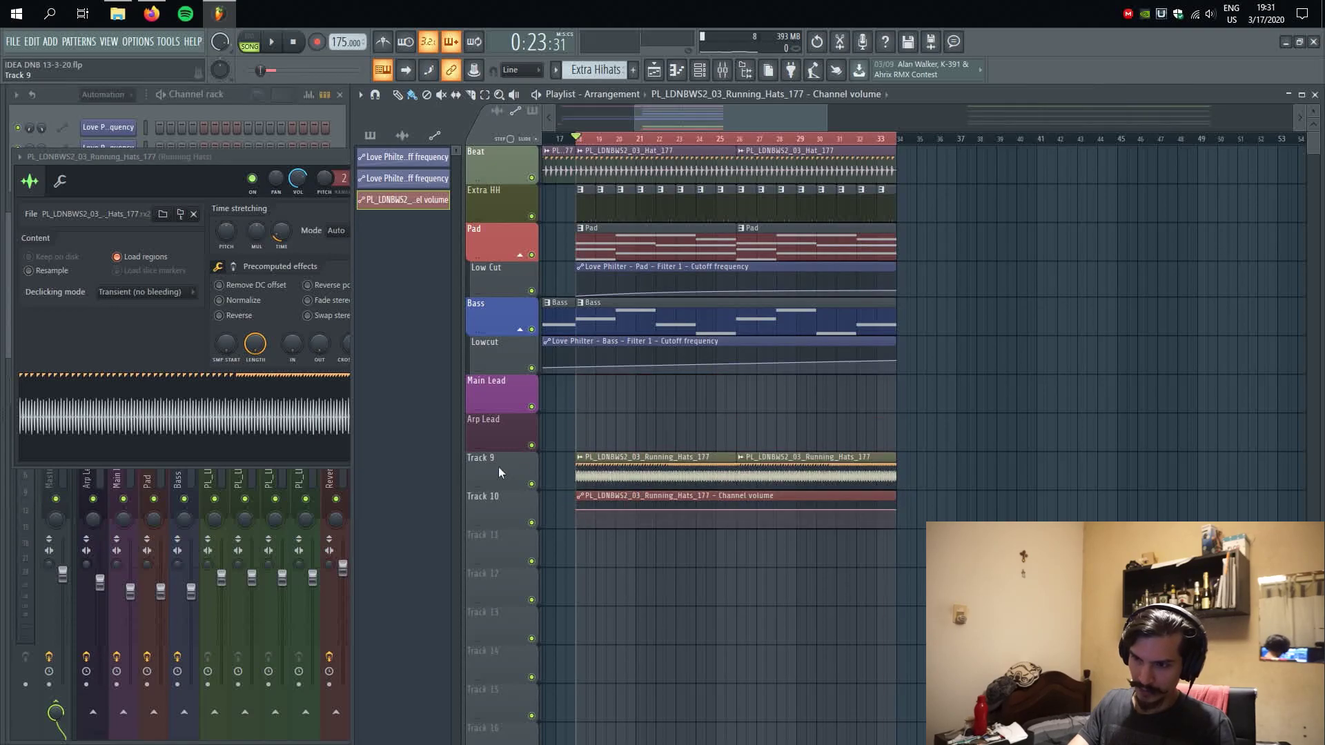
- Name Track 9 Running Hats and Track 10 RunHat Vol
{"action": "double_click", "coordinate": [498, 467]}
{"action": "type", "text": "Running H"}
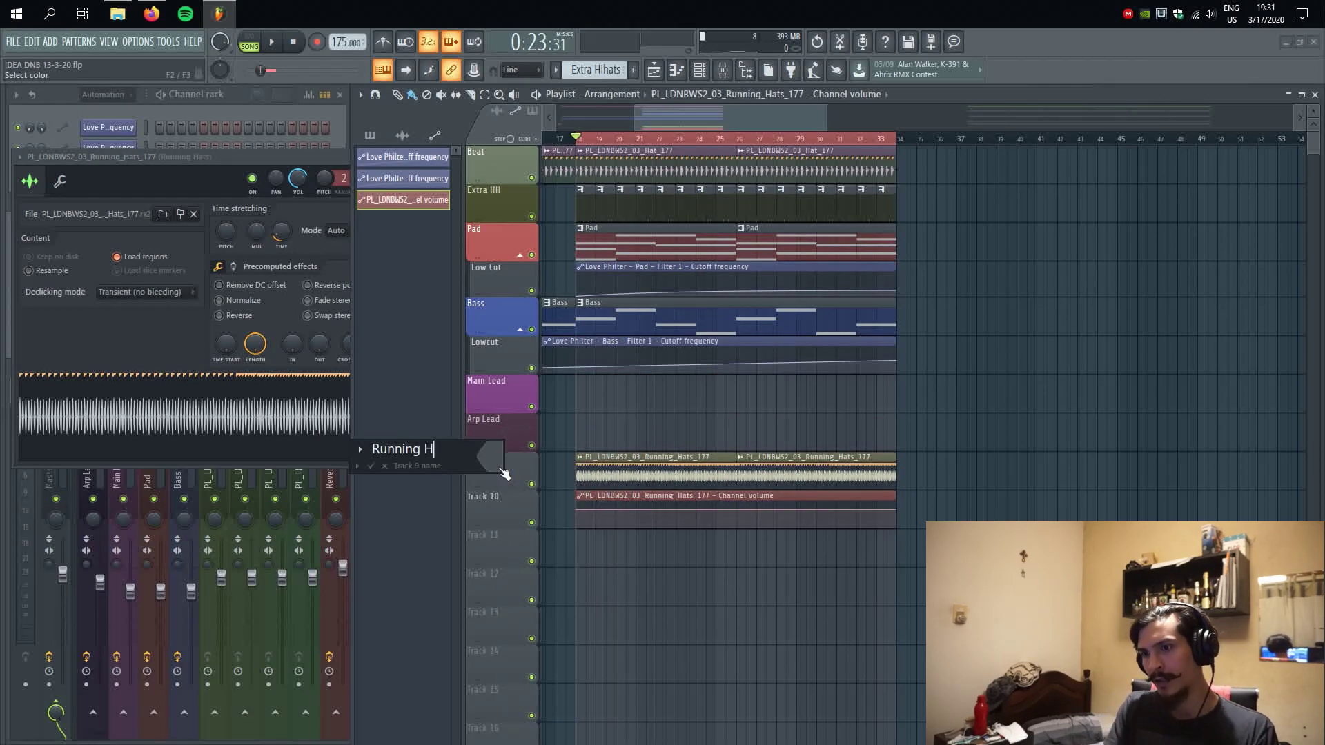
{"action": "type", "text": "ats"}
{"action": "key", "text": "Return"}
{"action": "double_click", "coordinate": [491, 504]}
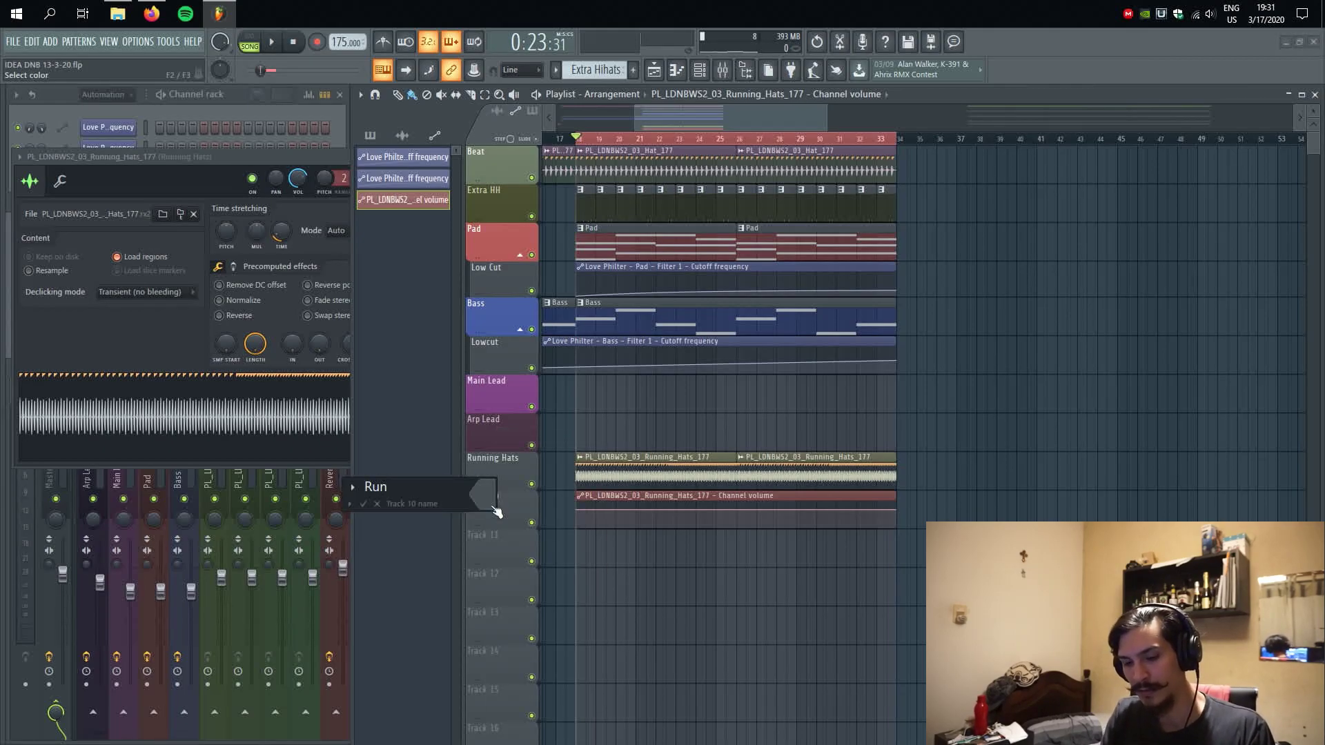
{"action": "type", "text": "RunHat Vol"}
{"action": "key", "text": "Return"}
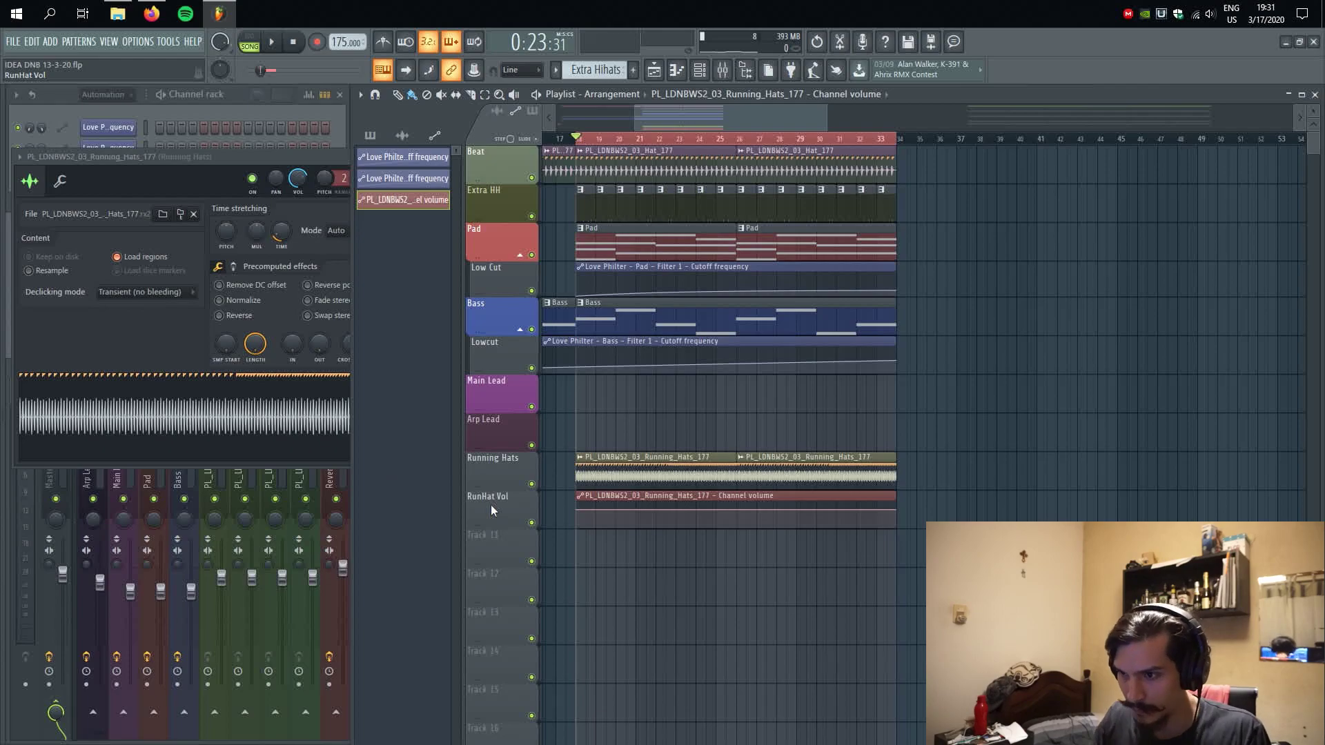
- Recolor the Running Hats track dark olive-brown and move it with its RunHat Vol subtrack directly beneath the Beat track
{"action": "right_click", "coordinate": [511, 484]}
{"action": "left_click", "coordinate": [545, 432]}
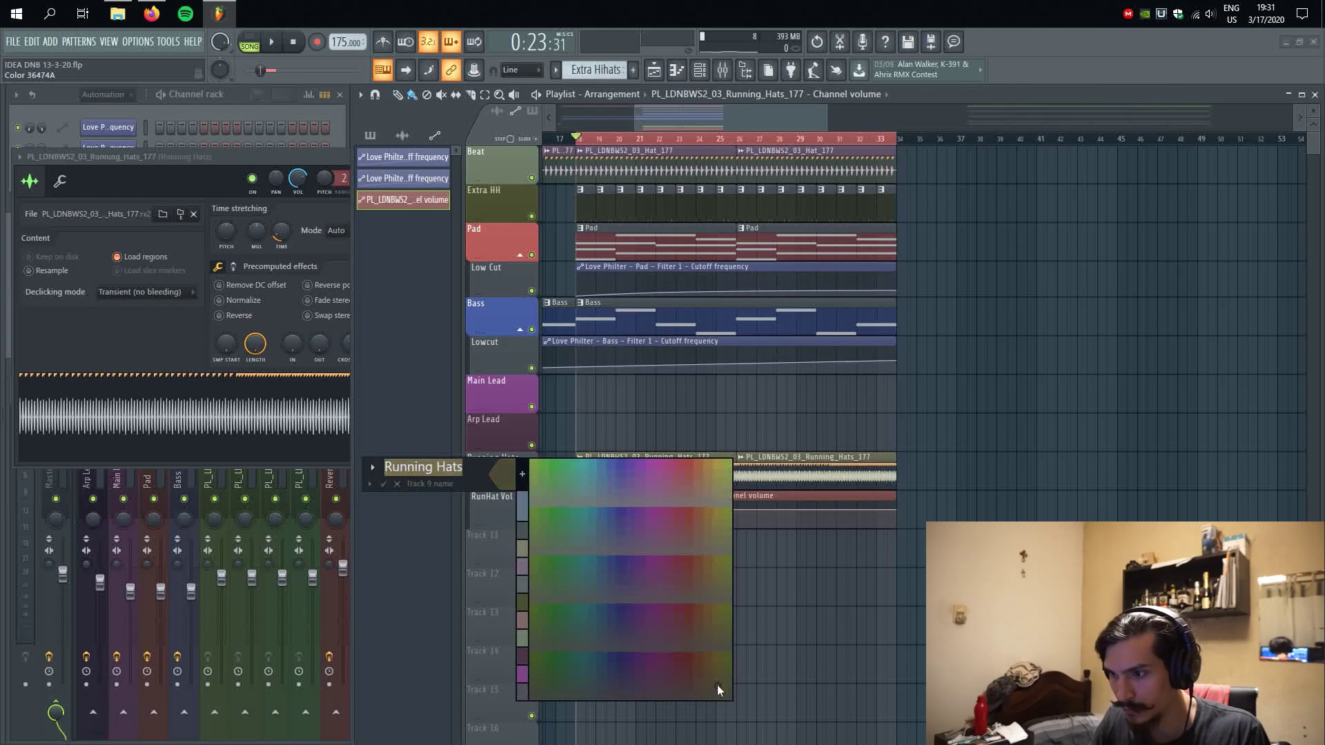
{"action": "left_click", "coordinate": [718, 685]}
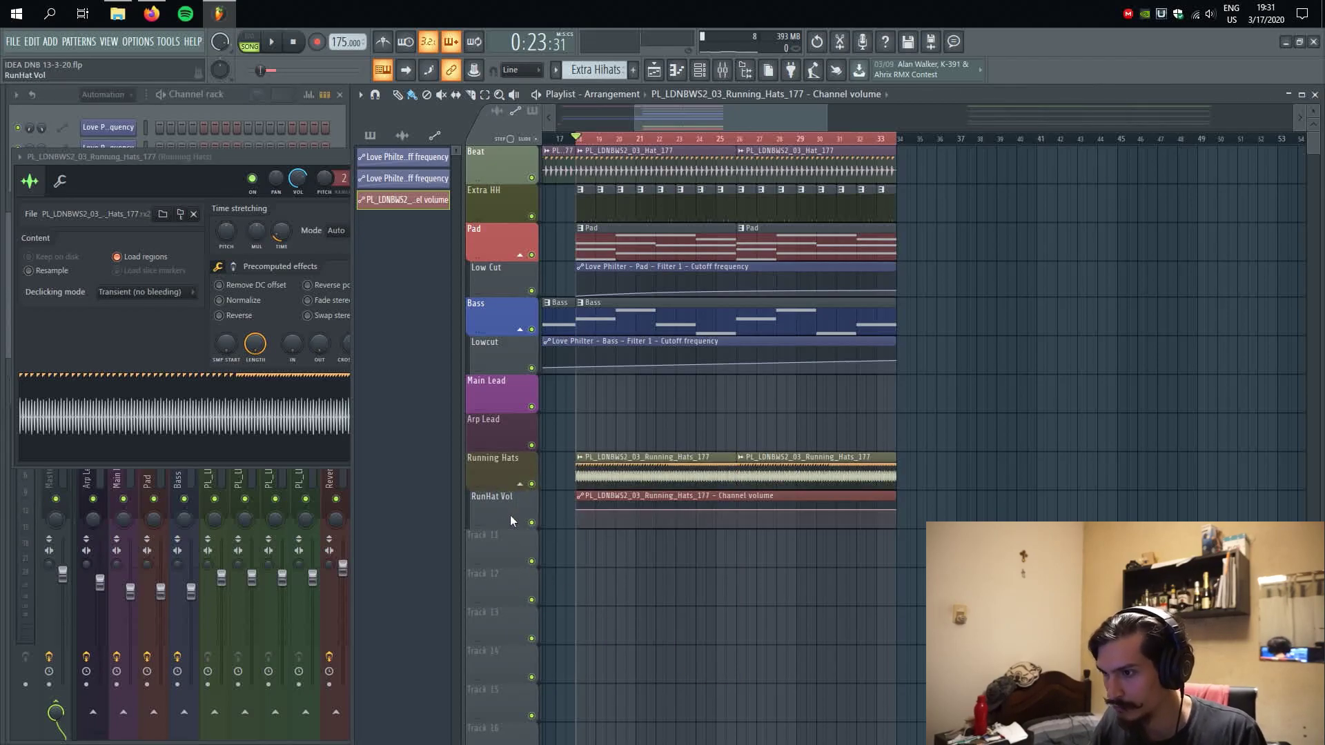
{"action": "left_click_drag", "start_coordinate": [522, 473], "coordinate": [522, 201]}
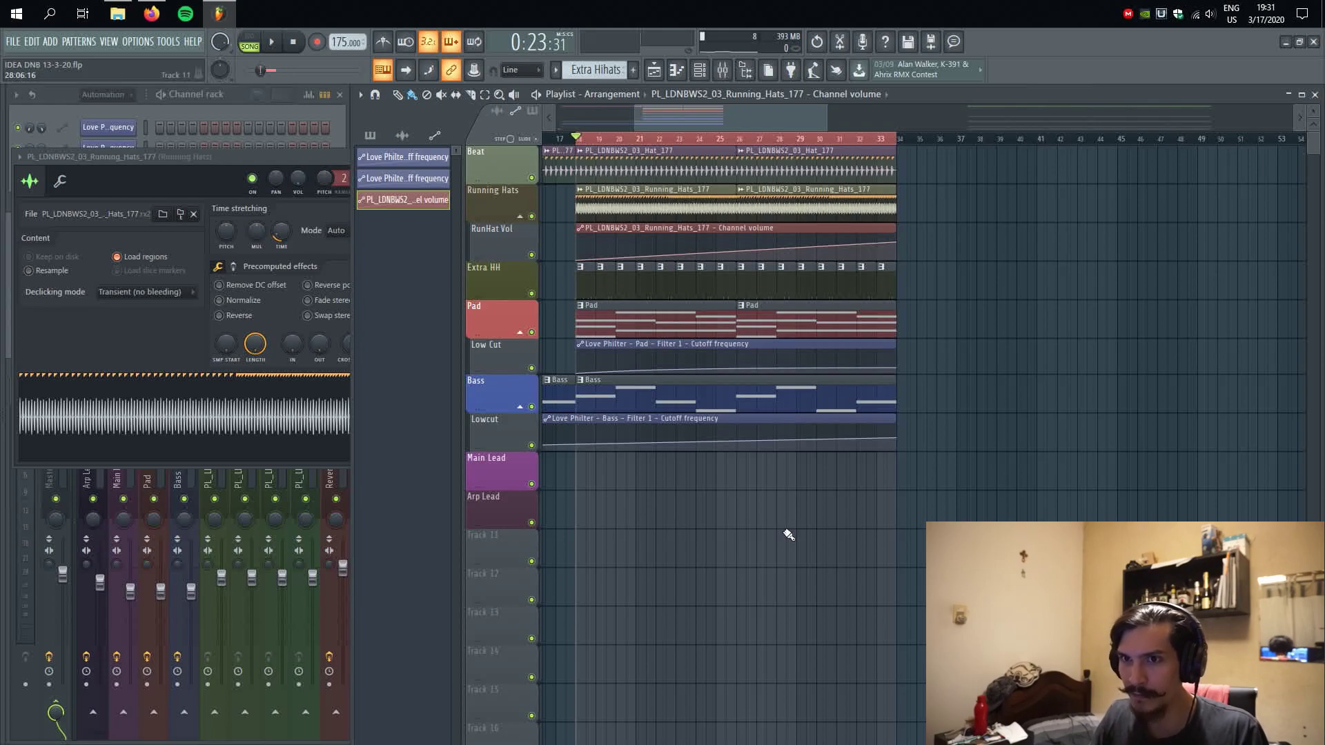
- Play the section from bar 18 to 34 to check the Running Hats volume automation
{"action": "key", "text": "space"}
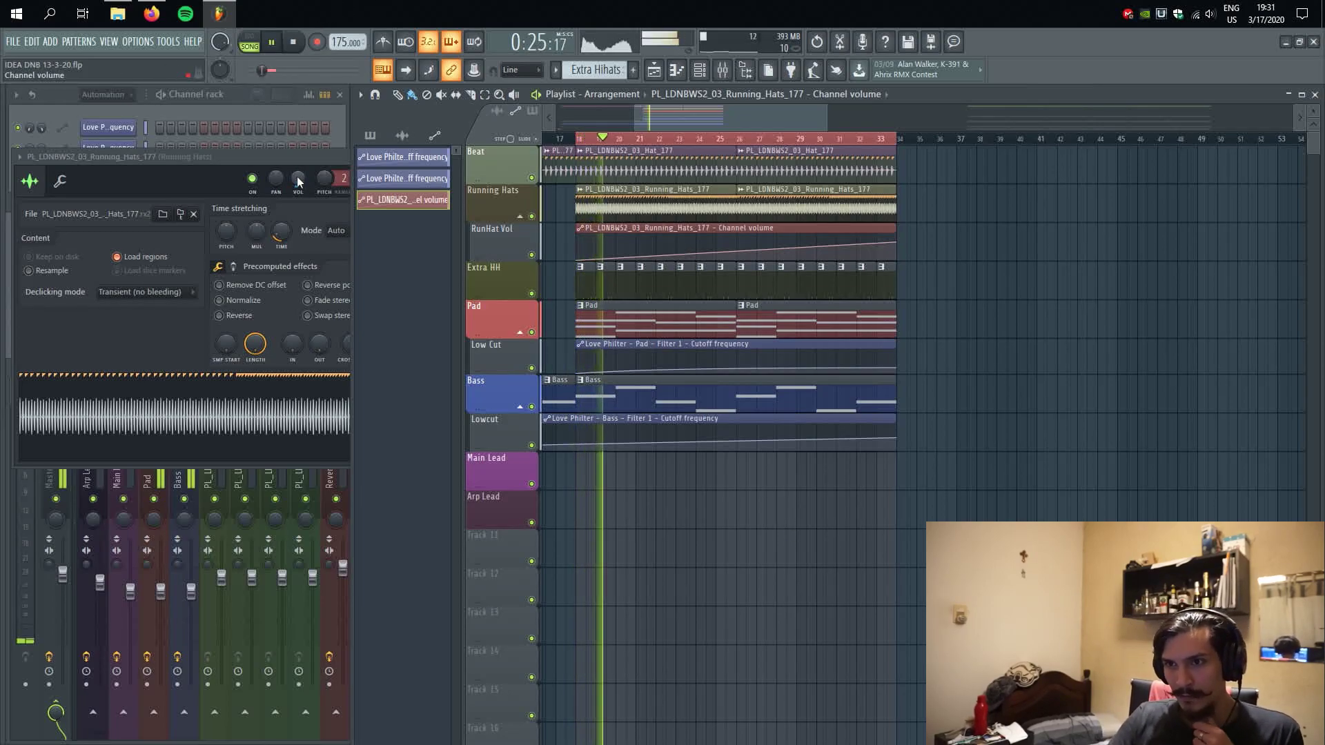
{"action": "left_click", "coordinate": [344, 157]}
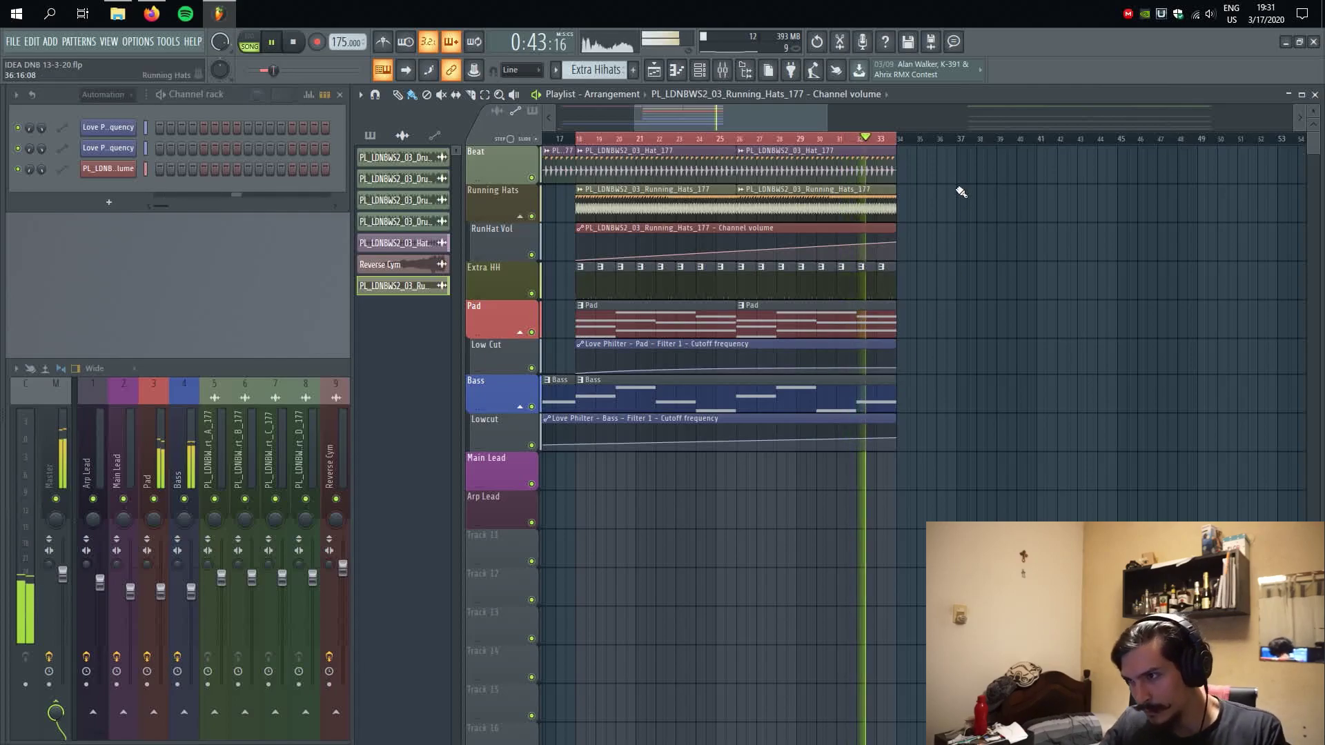
{"action": "key", "text": "space"}
{"action": "left_click", "coordinate": [896, 193]}
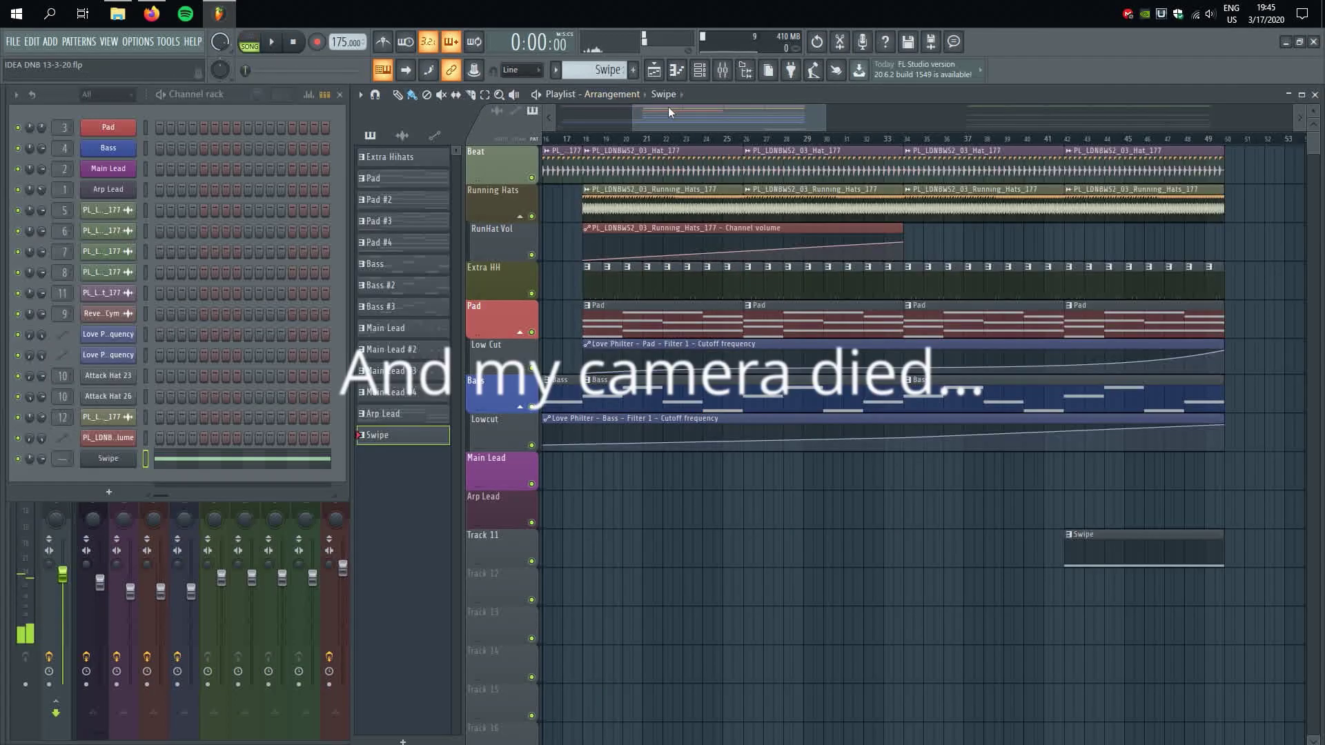
- Move all clips of the main section so they start at bar 50, directly after the intro
{"action": "scroll", "coordinate": [794, 407], "scroll_direction": "down", "scroll_amount": 3}
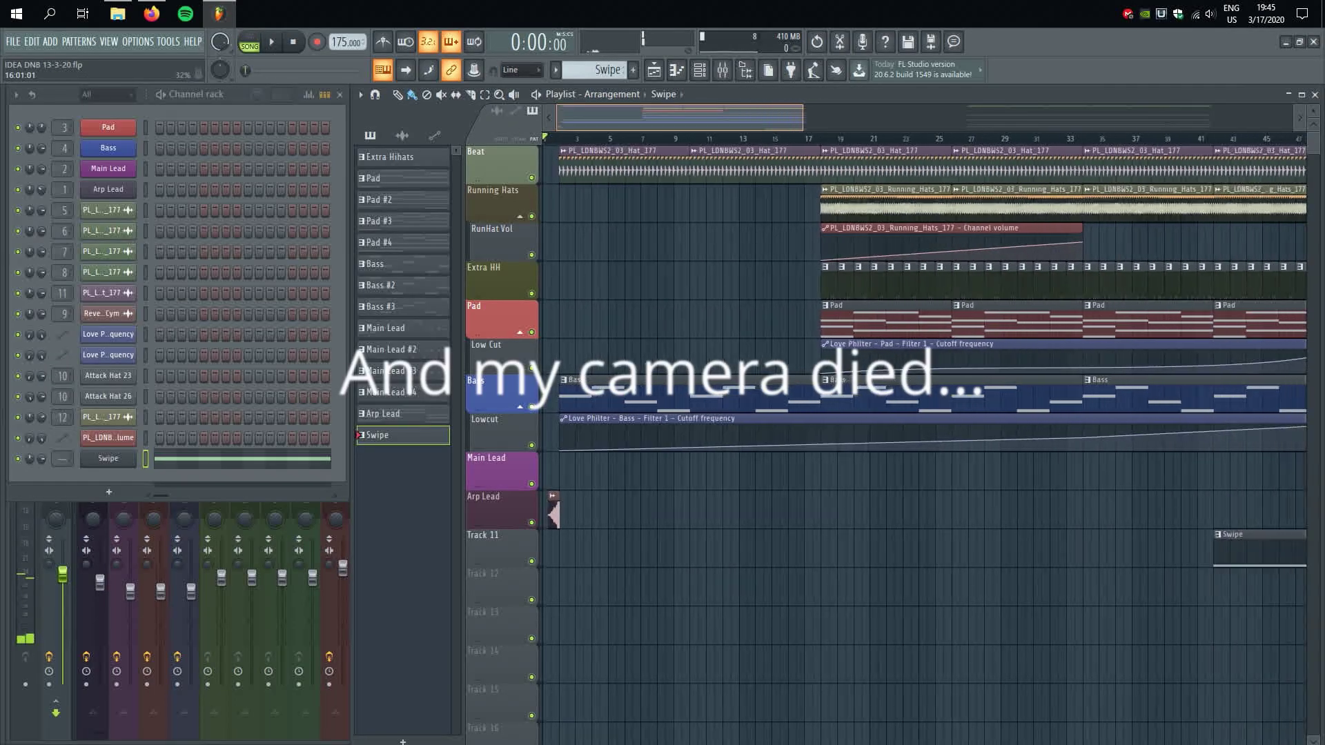
{"action": "key", "text": "space"}
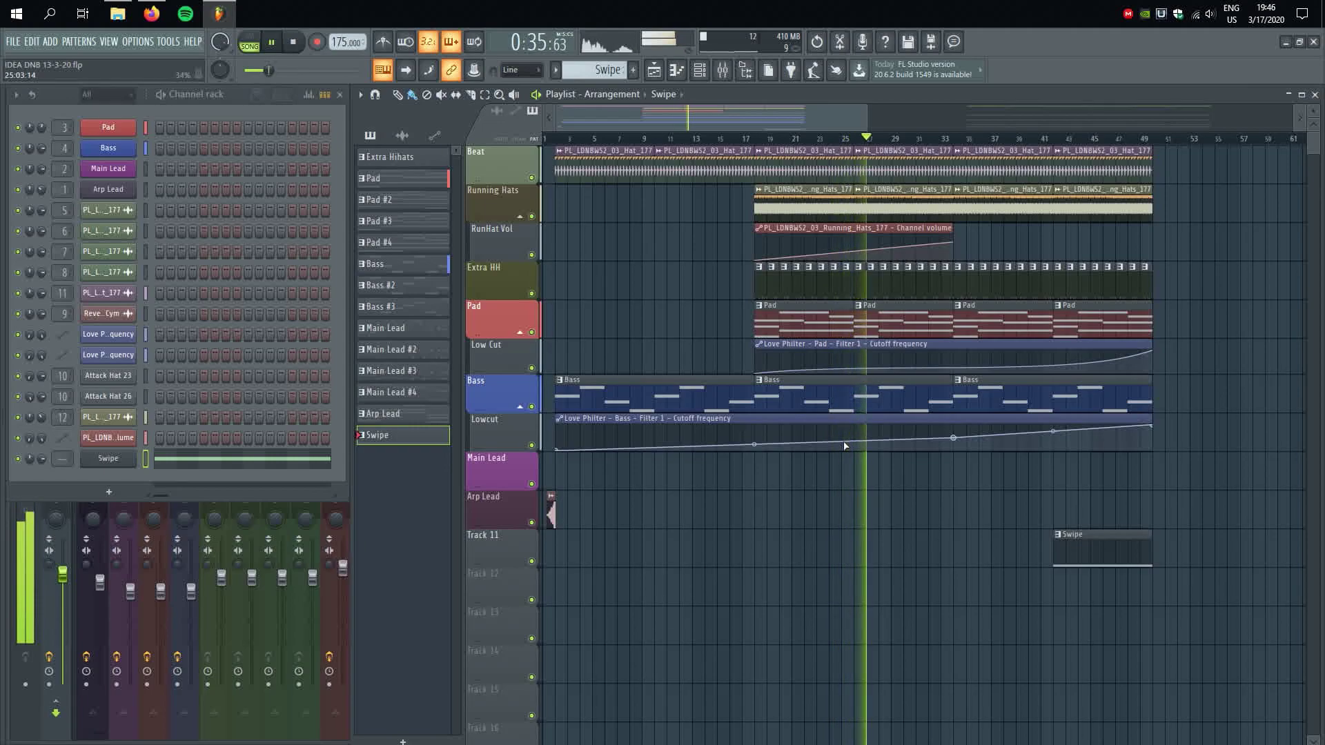
{"action": "scroll", "coordinate": [1076, 545], "scroll_direction": "down", "scroll_amount": 3}
{"action": "left_click_drag", "start_coordinate": [1011, 486], "coordinate": [695, 547]}
{"action": "left_click_drag", "start_coordinate": [730, 614], "coordinate": [1196, 225]}
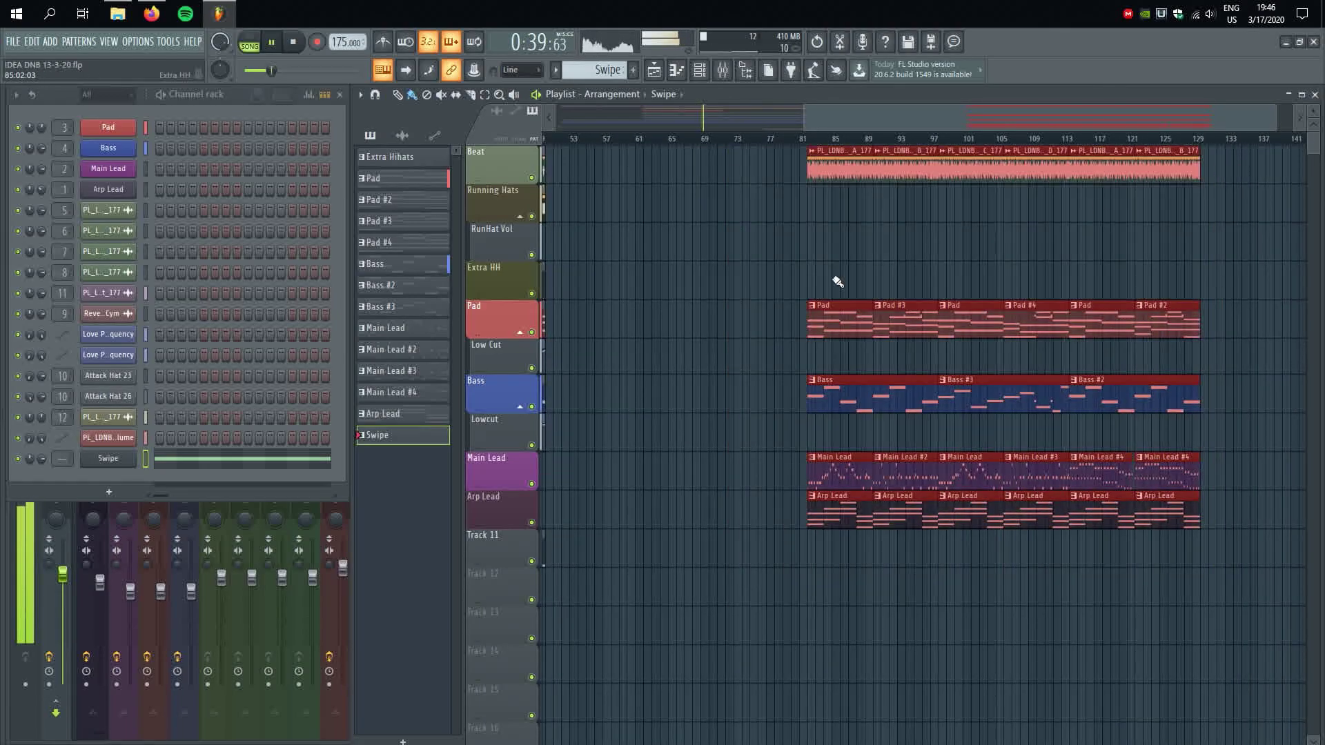
{"action": "scroll", "coordinate": [837, 282], "scroll_direction": "left", "scroll_amount": 4}
{"action": "left_click_drag", "start_coordinate": [1132, 168], "coordinate": [882, 181]}
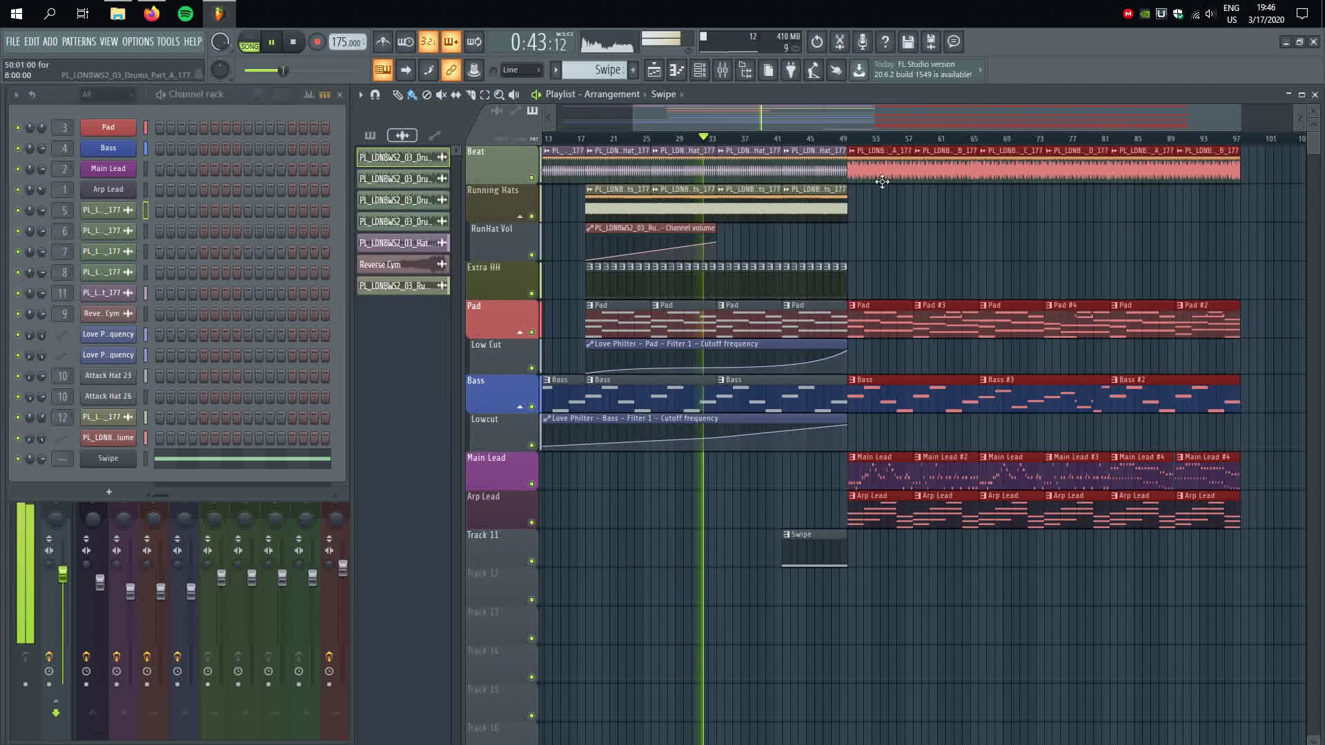
{"action": "left_click", "coordinate": [947, 254]}
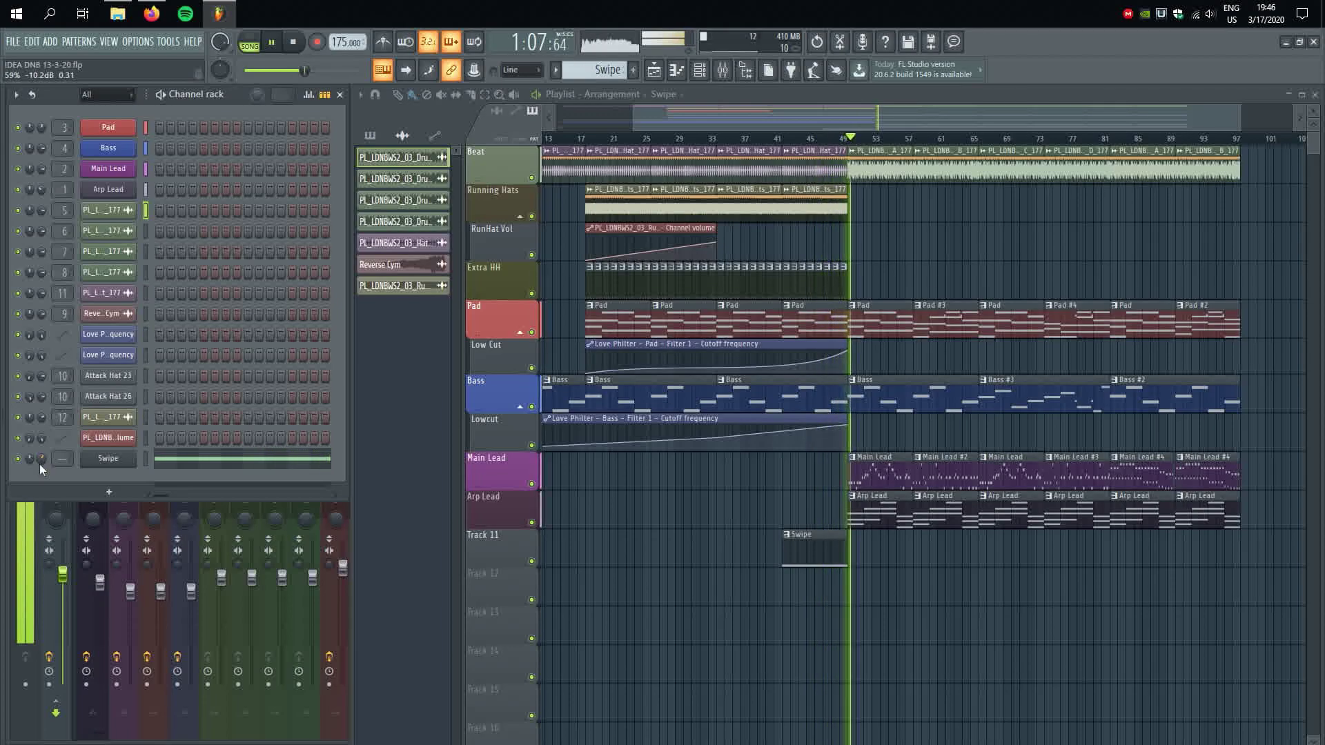
- Place a copy of the Reverse Cym clip on the Arp Lead track, ending exactly at bar 50
{"action": "scroll", "coordinate": [720, 675], "scroll_direction": "left", "scroll_amount": 3}
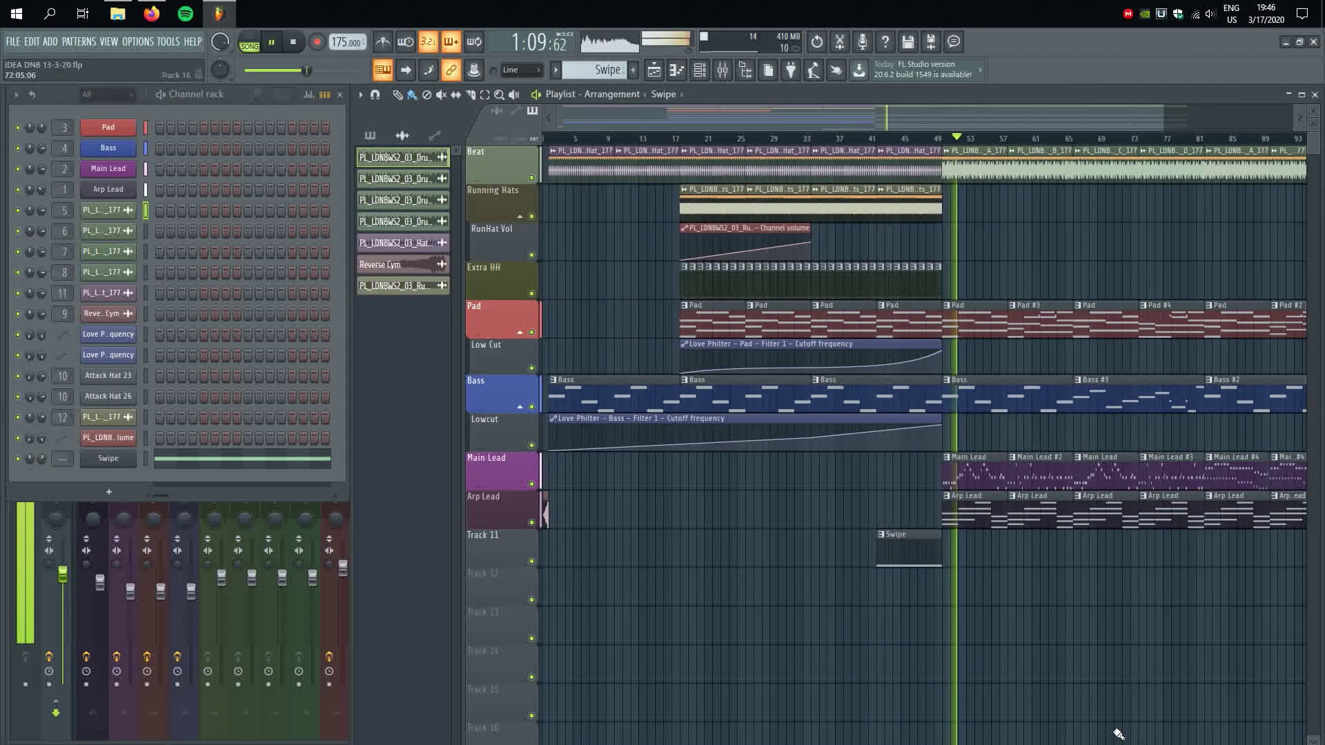
{"action": "left_click", "coordinate": [548, 524]}
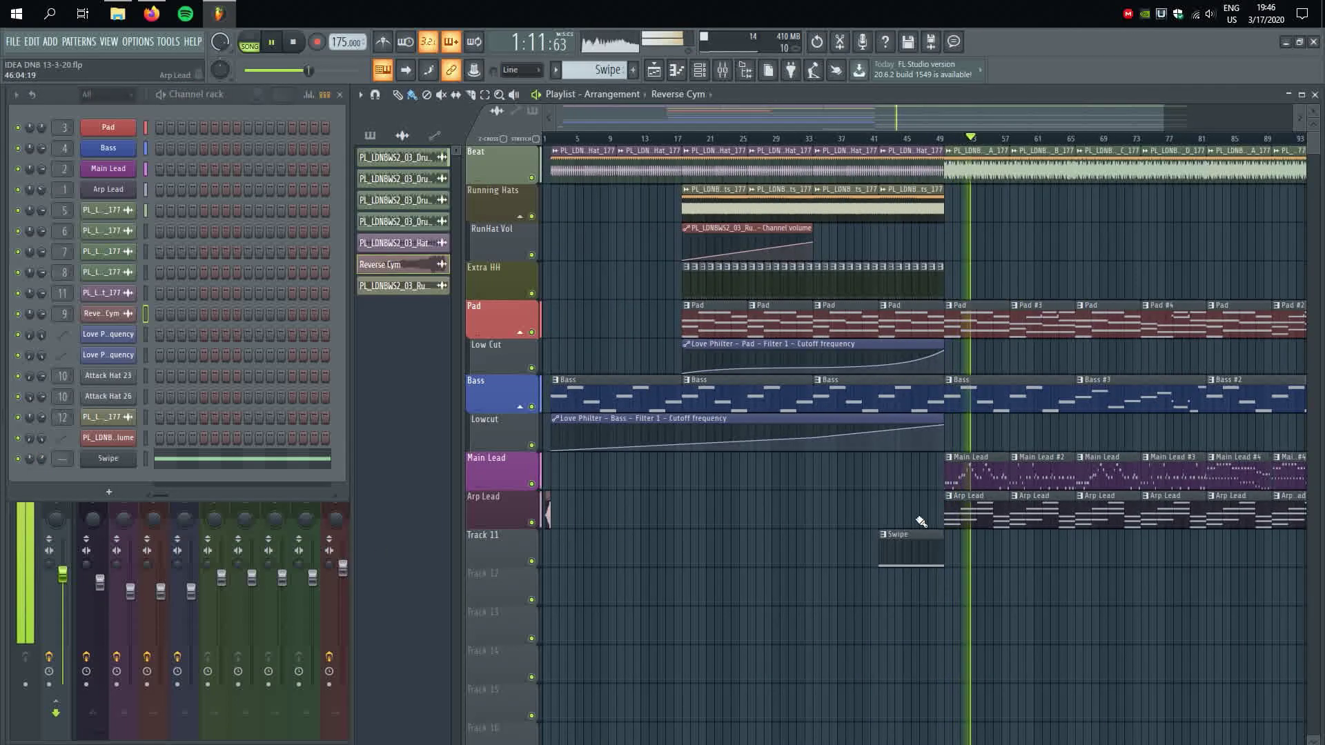
{"action": "left_click", "coordinate": [940, 520]}
{"action": "scroll", "coordinate": [939, 538], "scroll_direction": "up", "scroll_amount": 10}
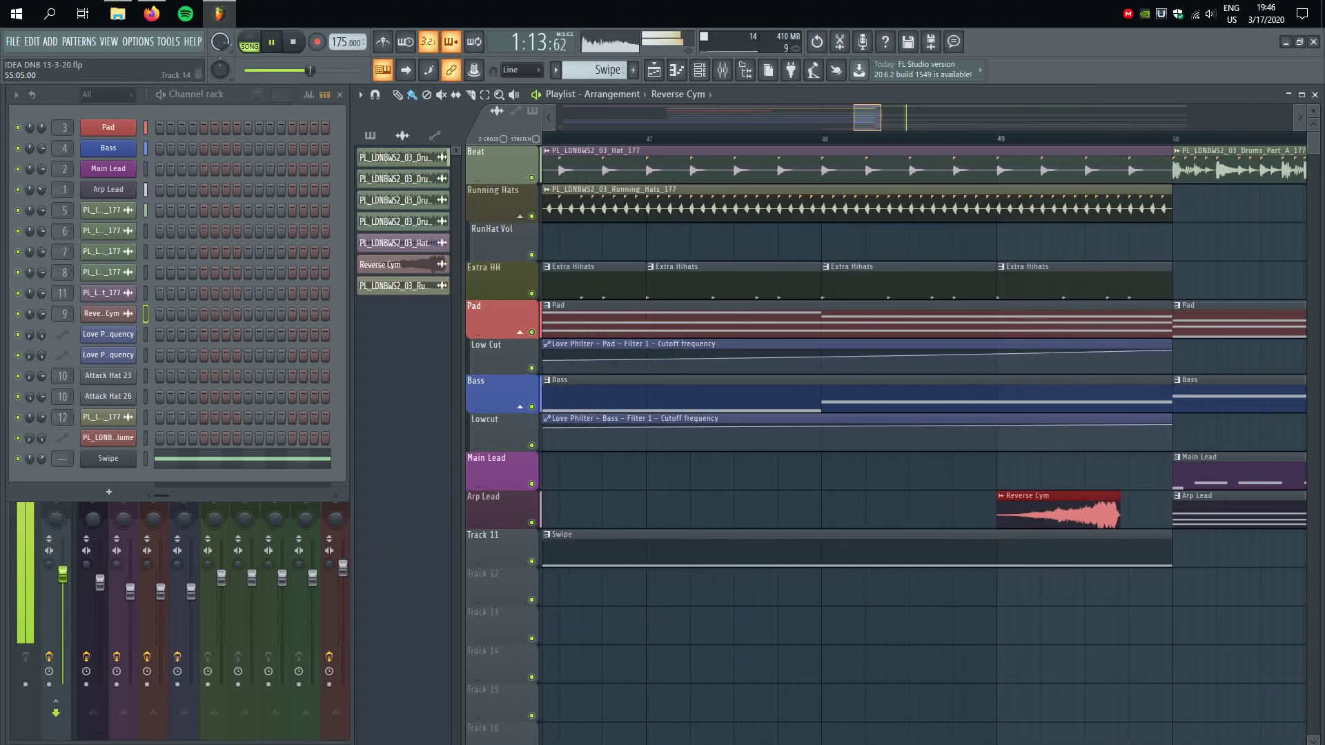
{"action": "scroll", "coordinate": [897, 524], "scroll_direction": "down", "scroll_amount": 8}
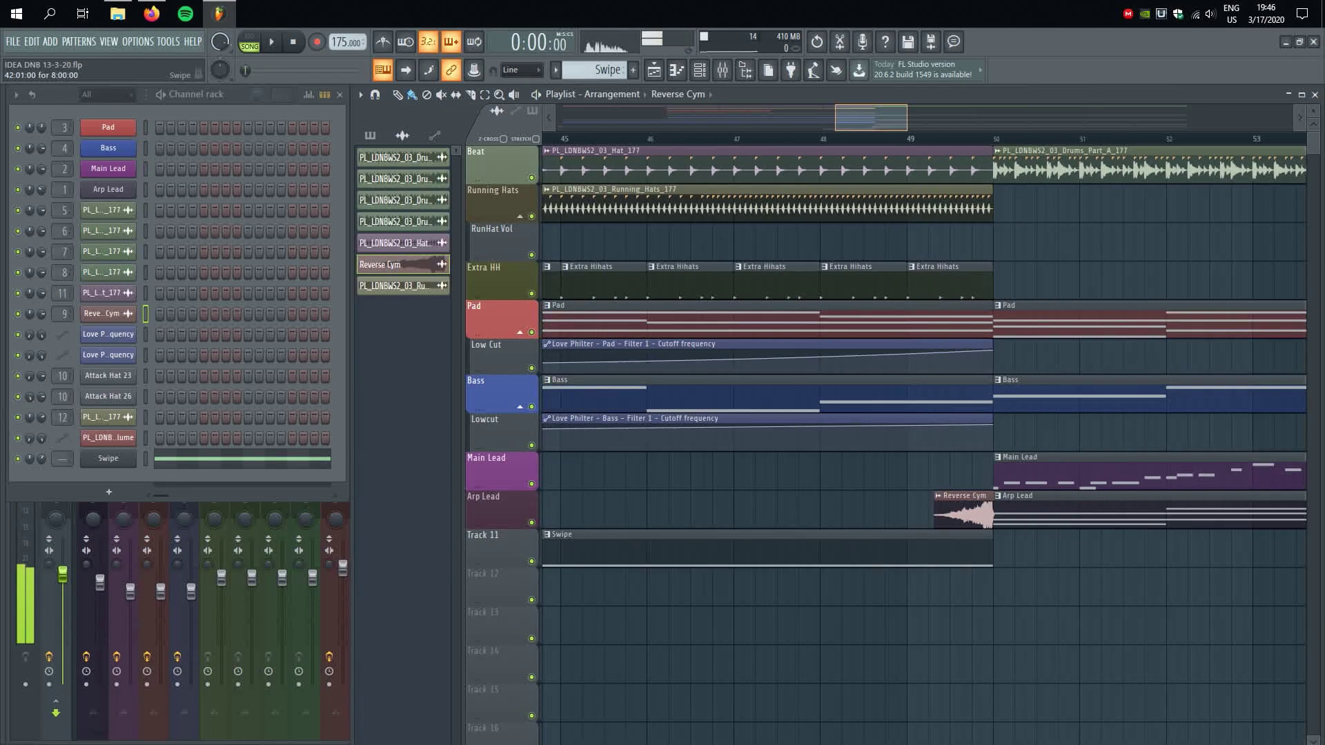
- Play the transition from bar 42 into the main section and save the project
{"action": "key", "text": "space"}
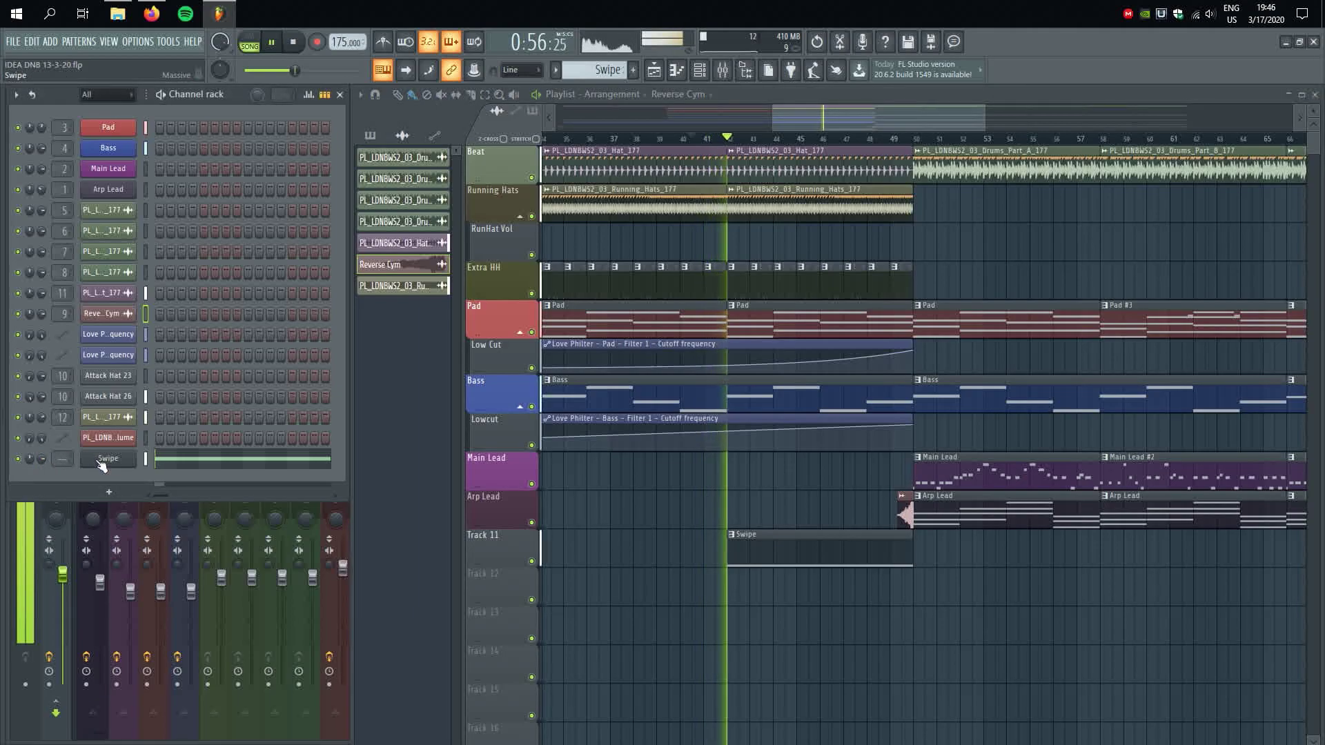
{"action": "left_click_drag", "start_coordinate": [102, 461], "coordinate": [704, 465]}
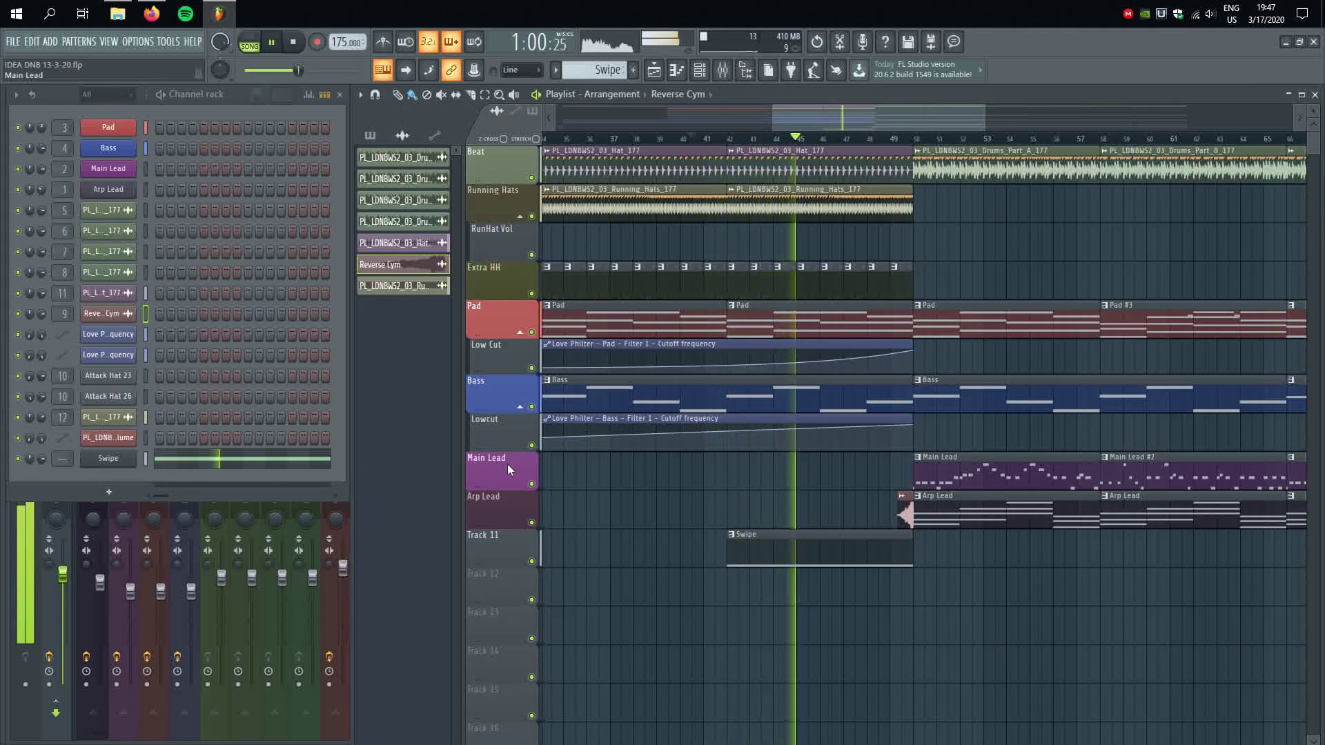
{"action": "key", "text": "ctrl+s"}
{"action": "scroll", "coordinate": [656, 478], "scroll_direction": "down", "scroll_amount": 3}
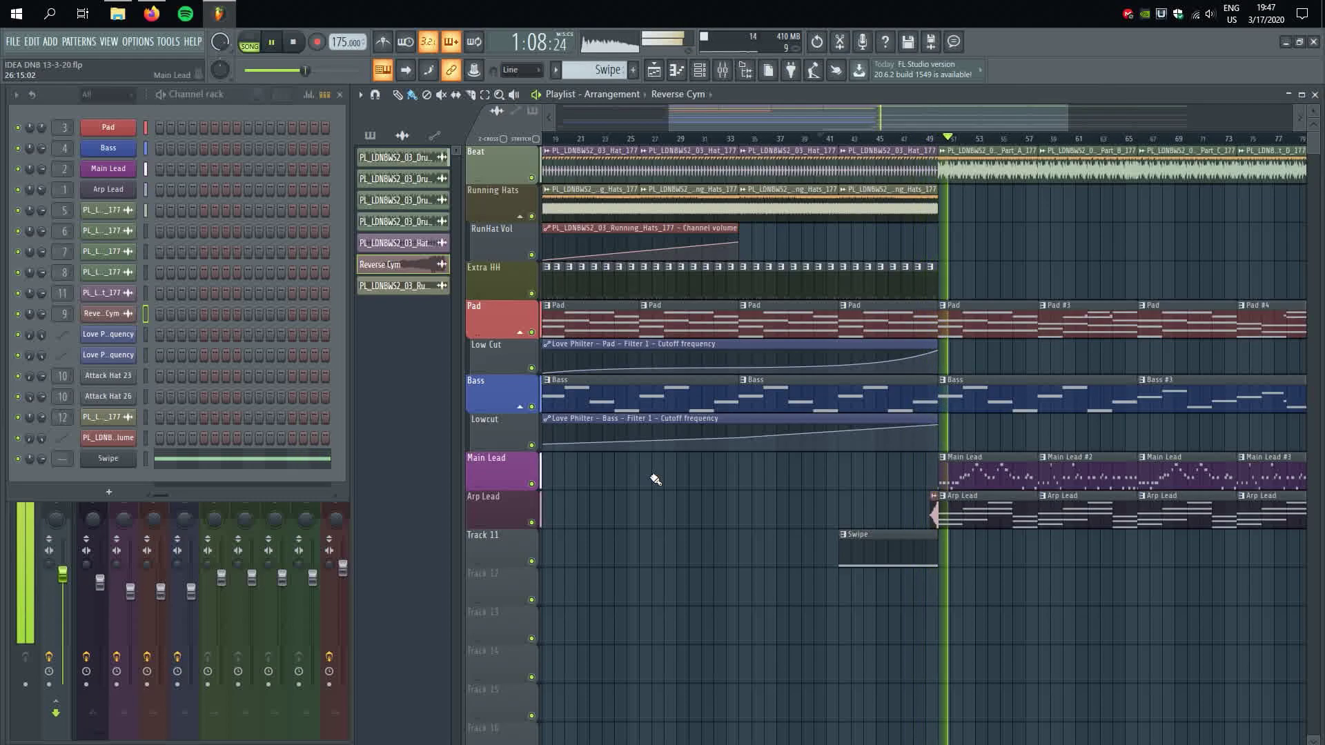
{"action": "scroll", "coordinate": [1015, 228], "scroll_direction": "left", "scroll_amount": 2}
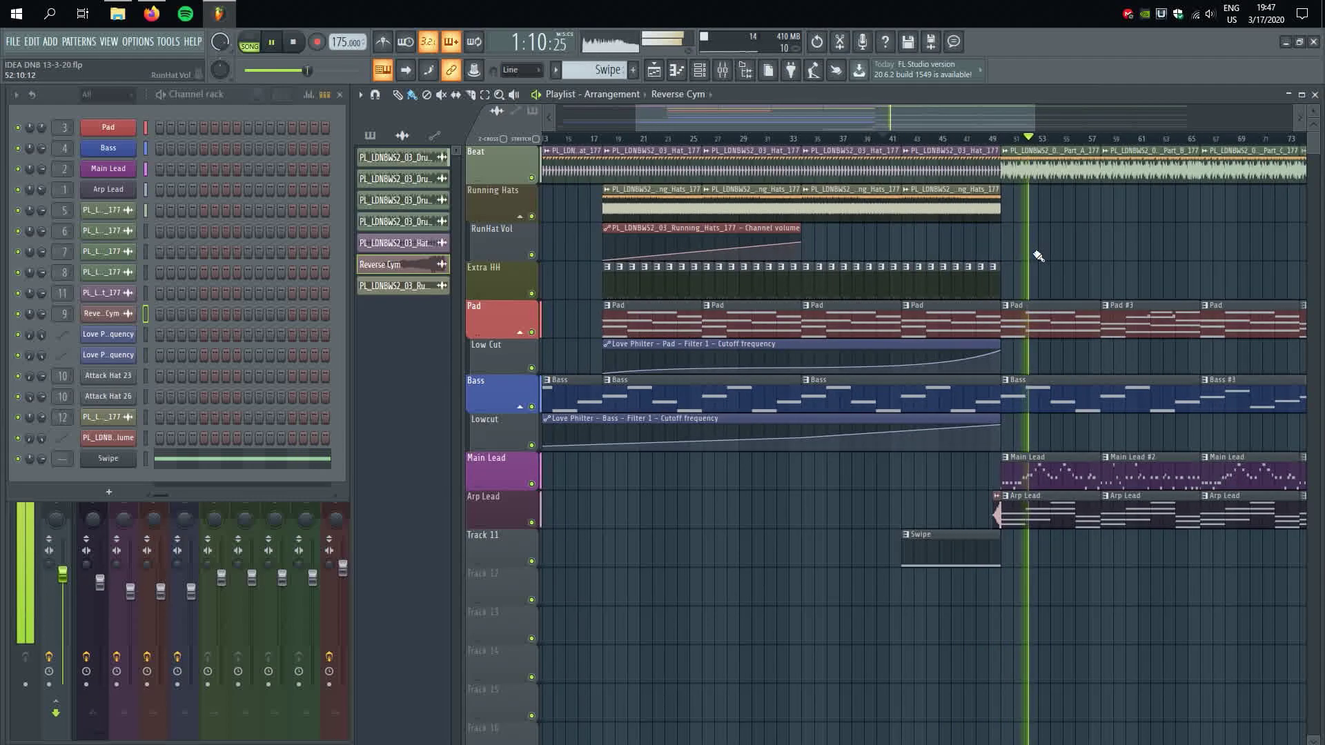
{"action": "scroll", "coordinate": [1038, 256], "scroll_direction": "down", "scroll_amount": 3}
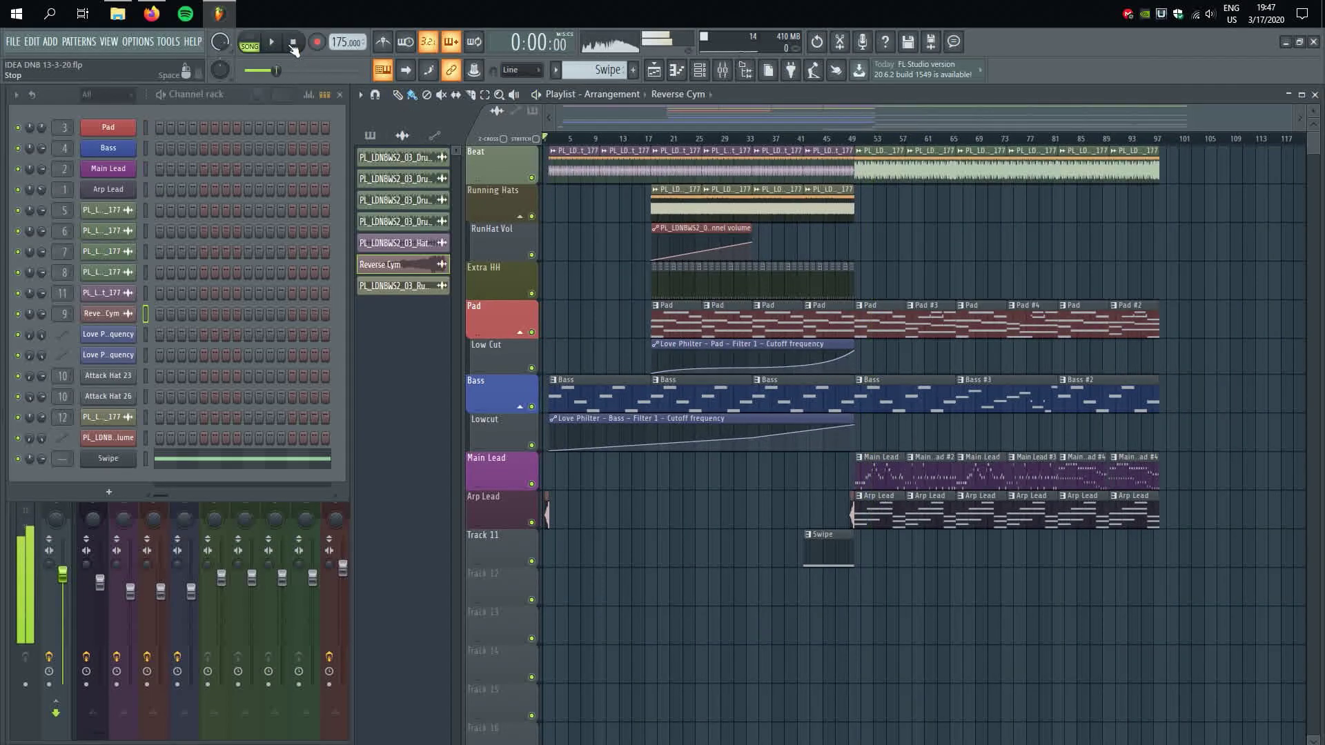